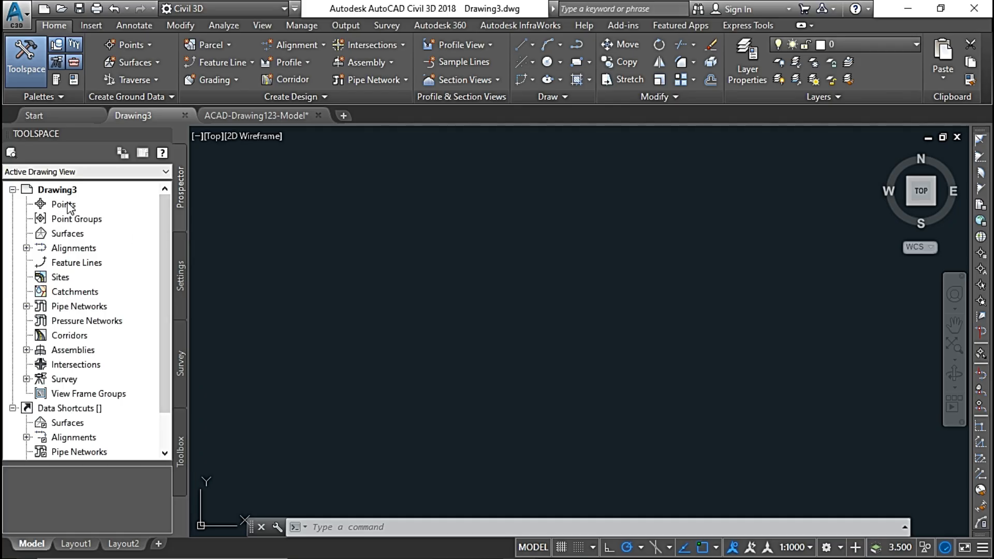
Start a point import and add the text file Ground Points from the Points folder as its source.
{"action": "left_click", "coordinate": [68, 205]}
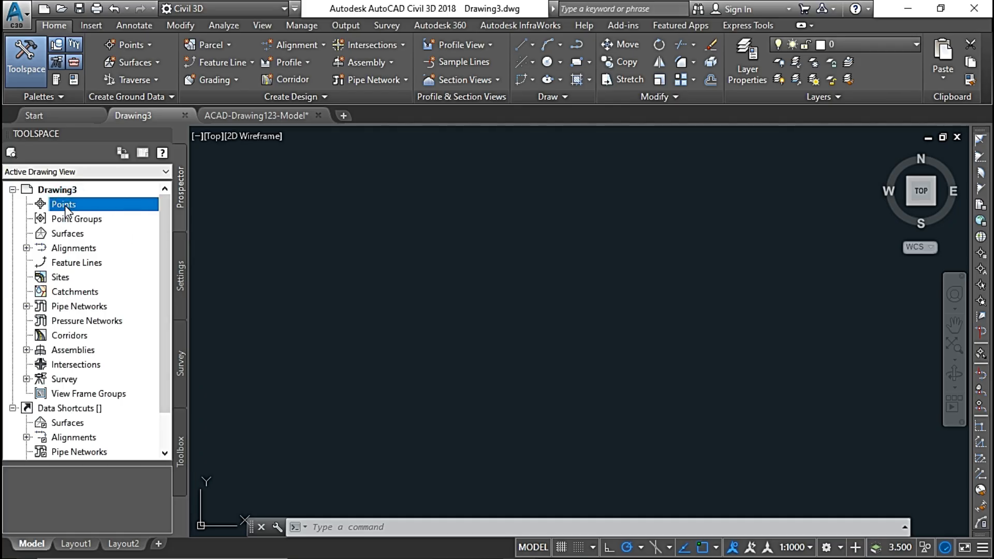
{"action": "right_click", "coordinate": [129, 209]}
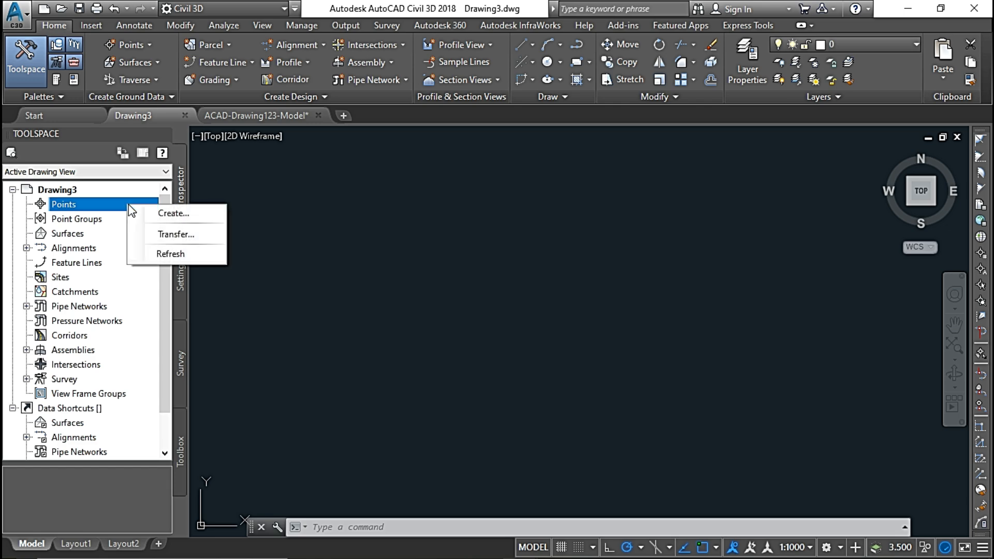
{"action": "left_click", "coordinate": [159, 212]}
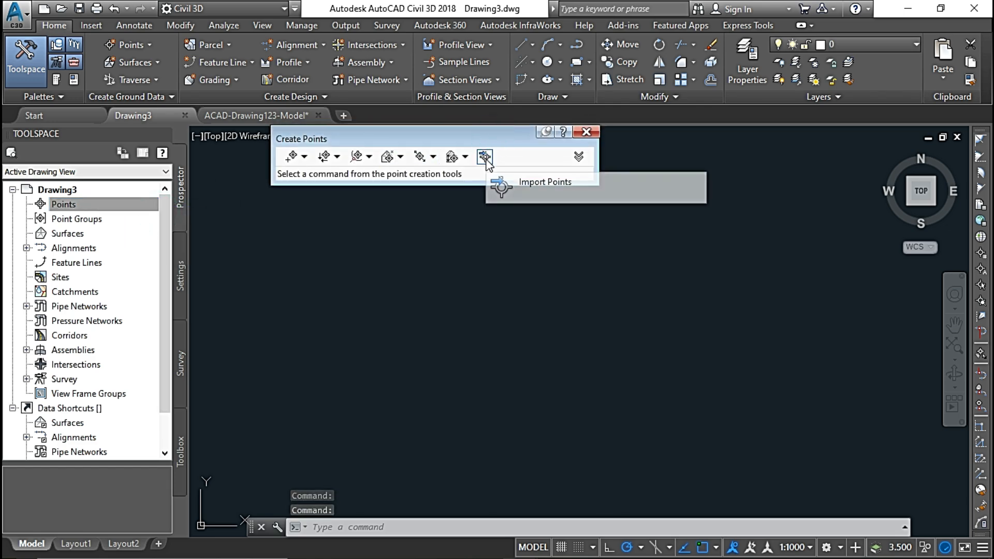
{"action": "left_click", "coordinate": [486, 158]}
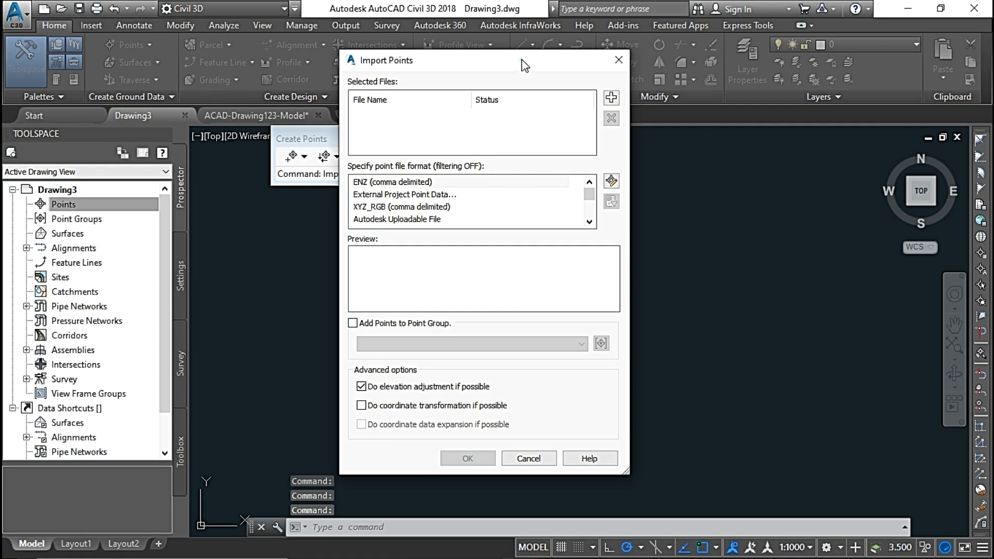
{"action": "left_click_drag", "start_coordinate": [524, 65], "coordinate": [508, 55]}
{"action": "left_click", "coordinate": [595, 89]}
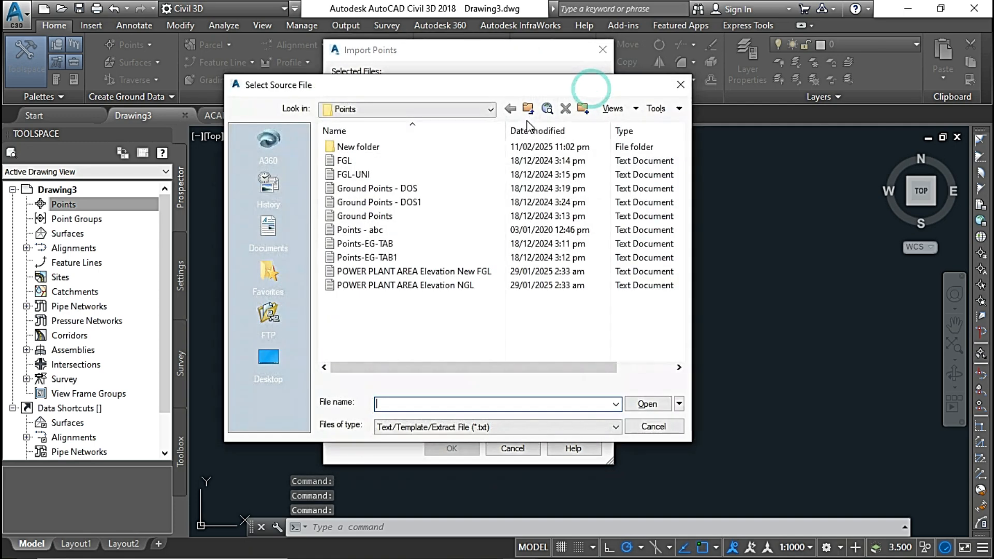
{"action": "left_click", "coordinate": [468, 428]}
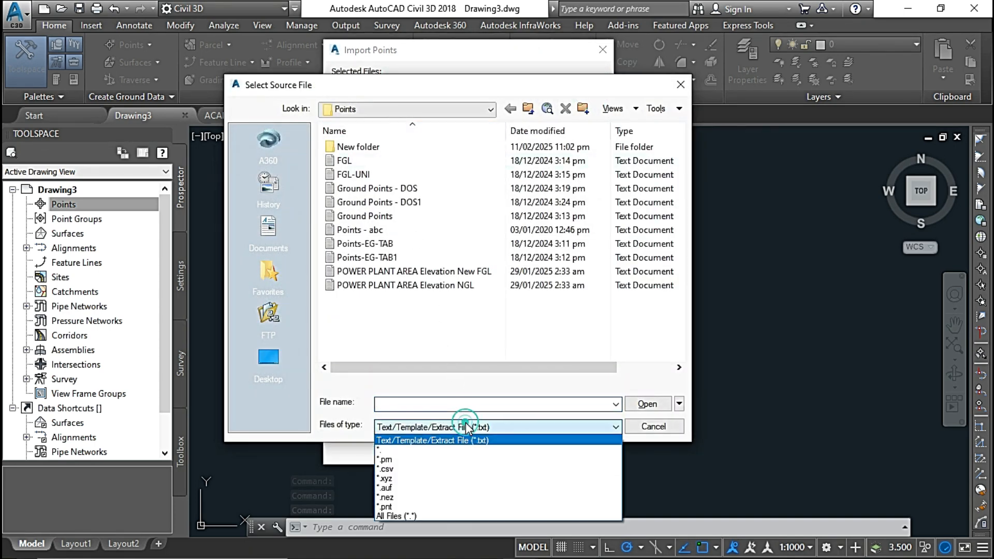
{"action": "left_click", "coordinate": [440, 440]}
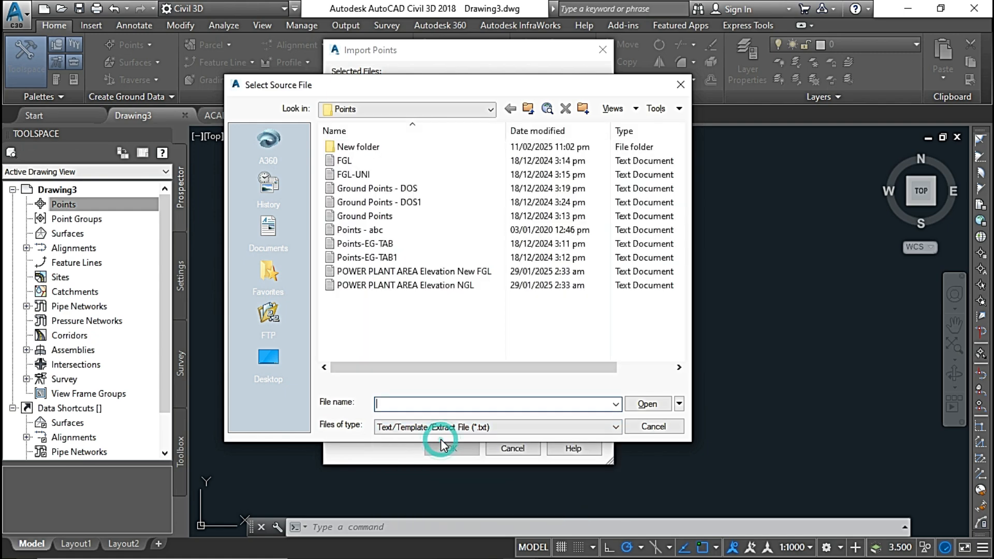
{"action": "left_click", "coordinate": [380, 218]}
{"action": "left_click", "coordinate": [649, 405]}
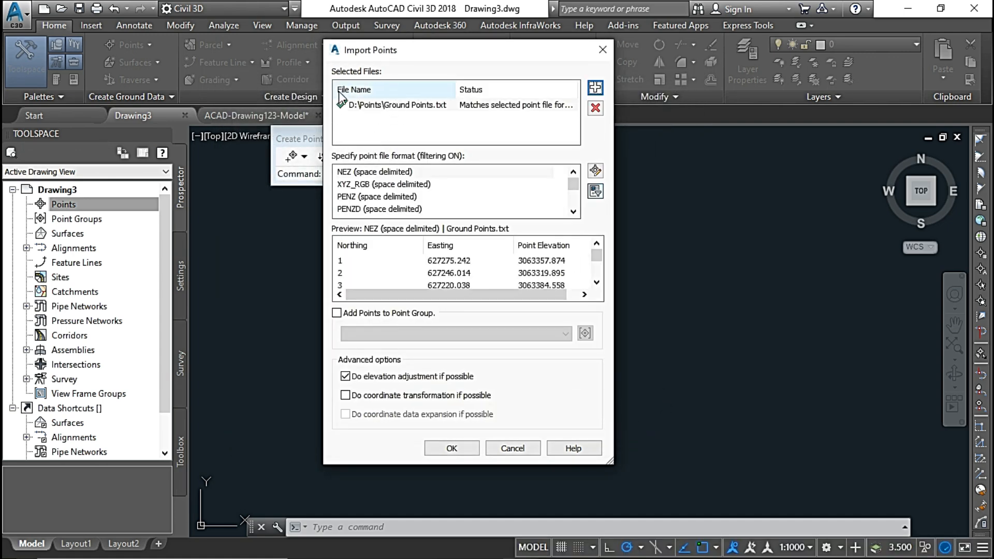
Import the ground points using the PENZD (space delimited) format and close the point creation tools.
{"action": "left_click", "coordinate": [387, 211]}
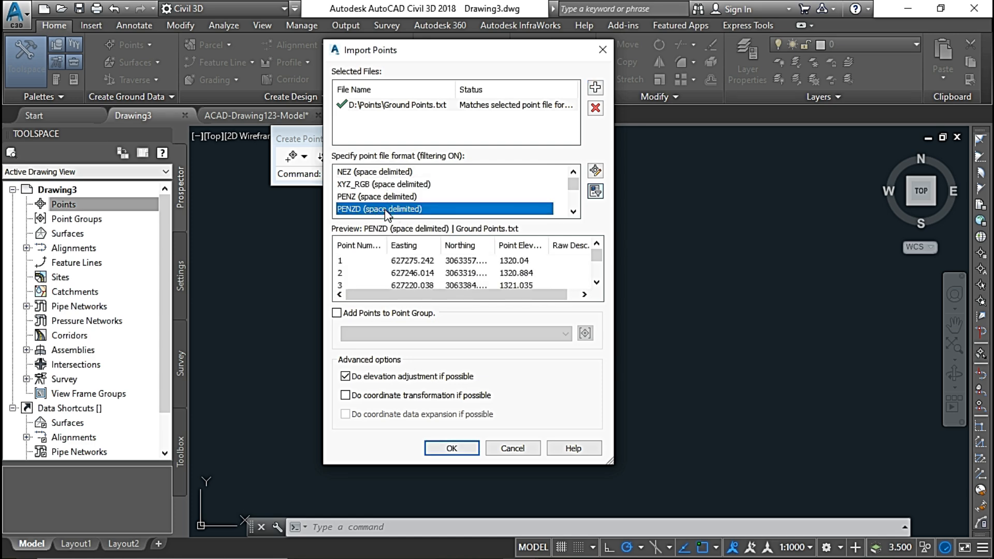
{"action": "left_click", "coordinate": [458, 446]}
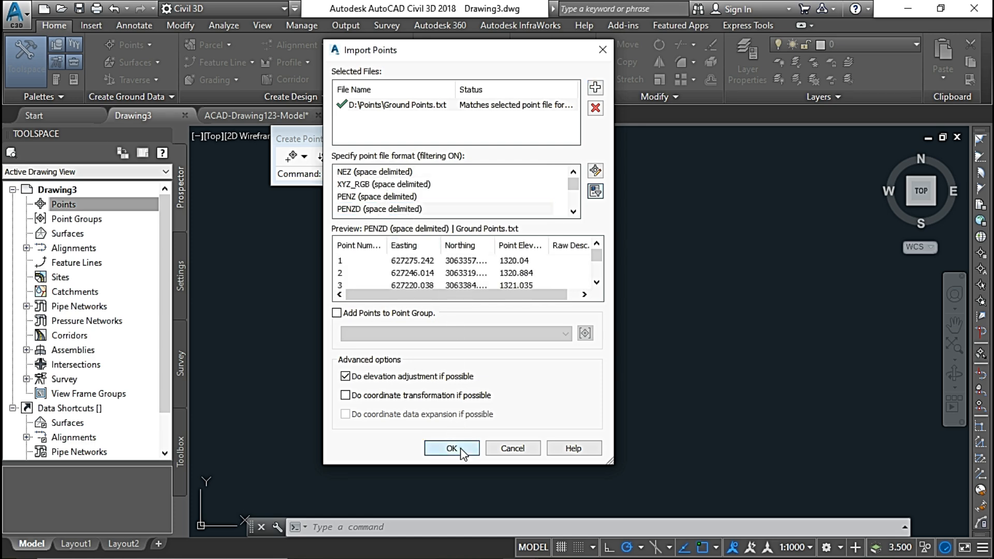
{"action": "left_click", "coordinate": [344, 527]}
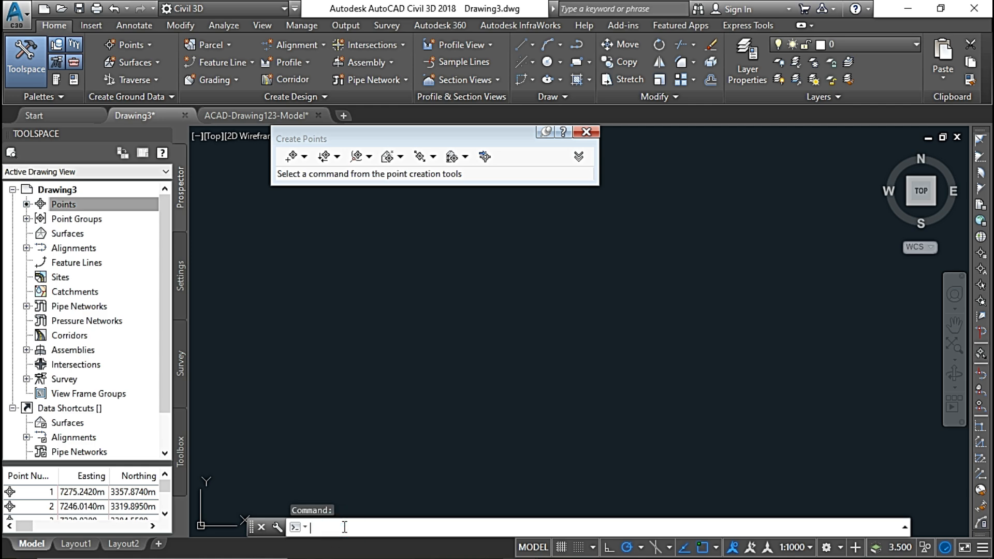
{"action": "type", "text": "ze"}
{"action": "key", "text": "Return"}
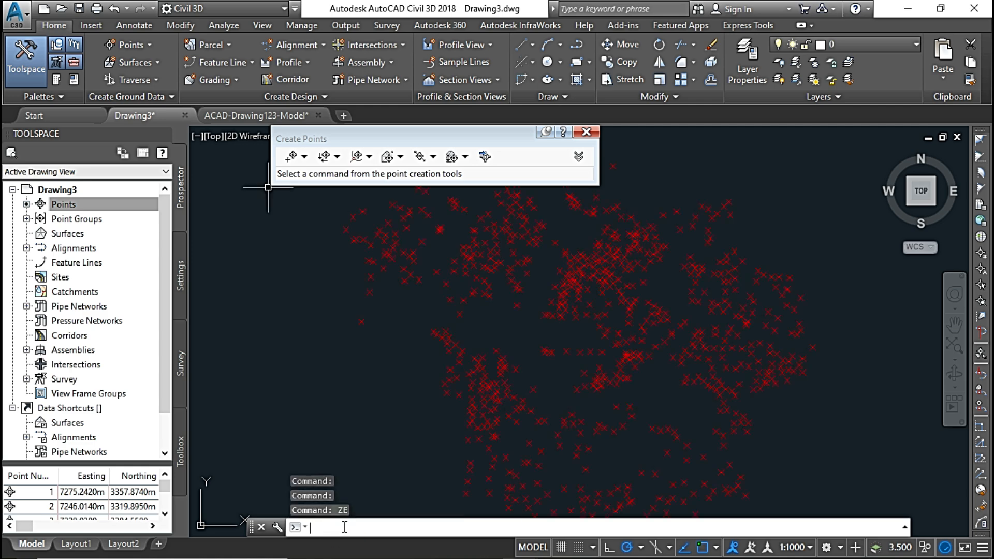
{"action": "left_click", "coordinate": [586, 133]}
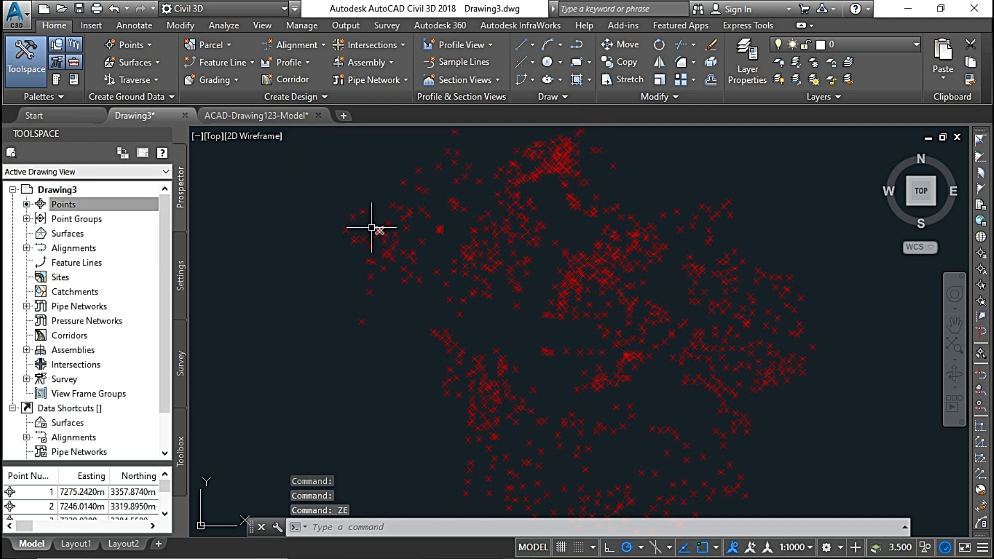
Start a new TIN surface and name it EG.
{"action": "left_click", "coordinate": [58, 235]}
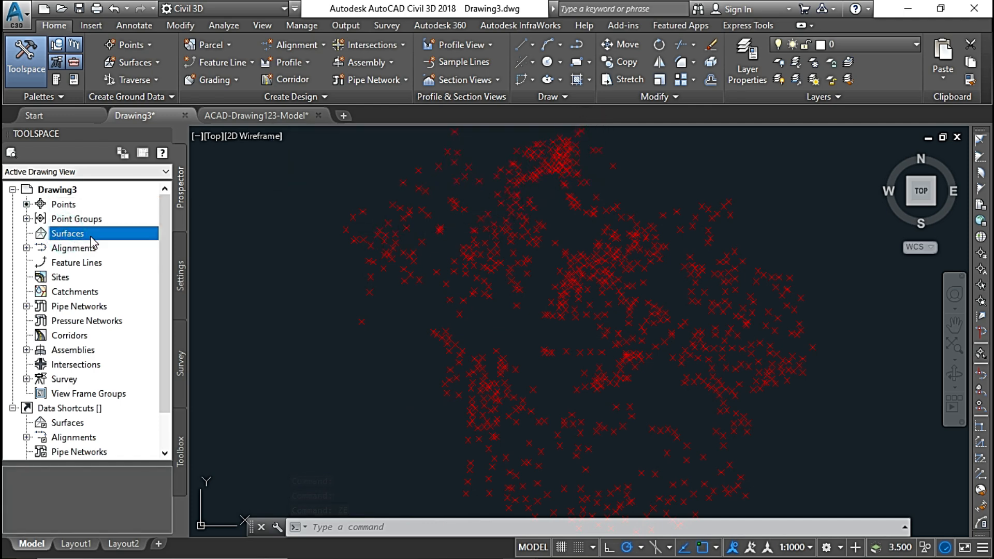
{"action": "right_click", "coordinate": [121, 242]}
{"action": "left_click", "coordinate": [166, 246]}
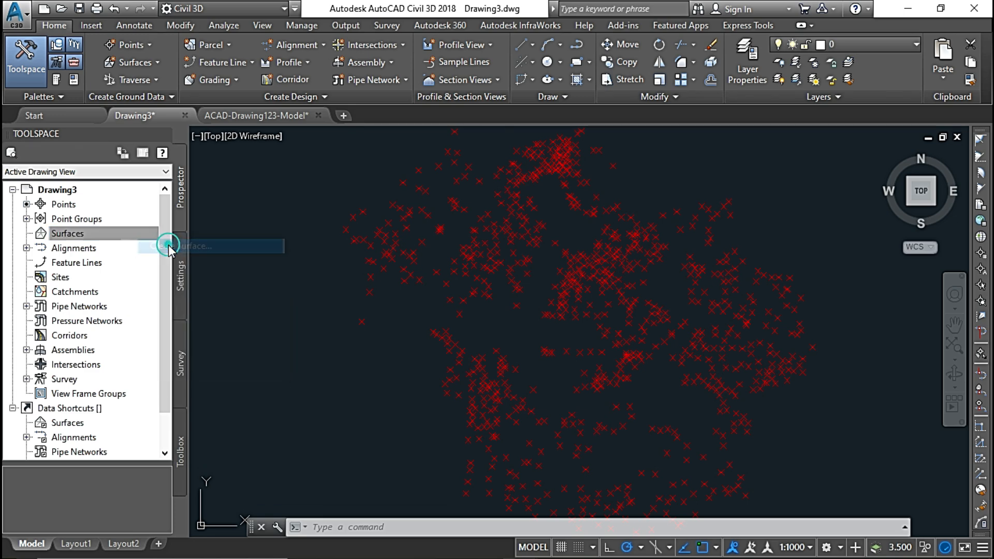
{"action": "left_click", "coordinate": [574, 223]}
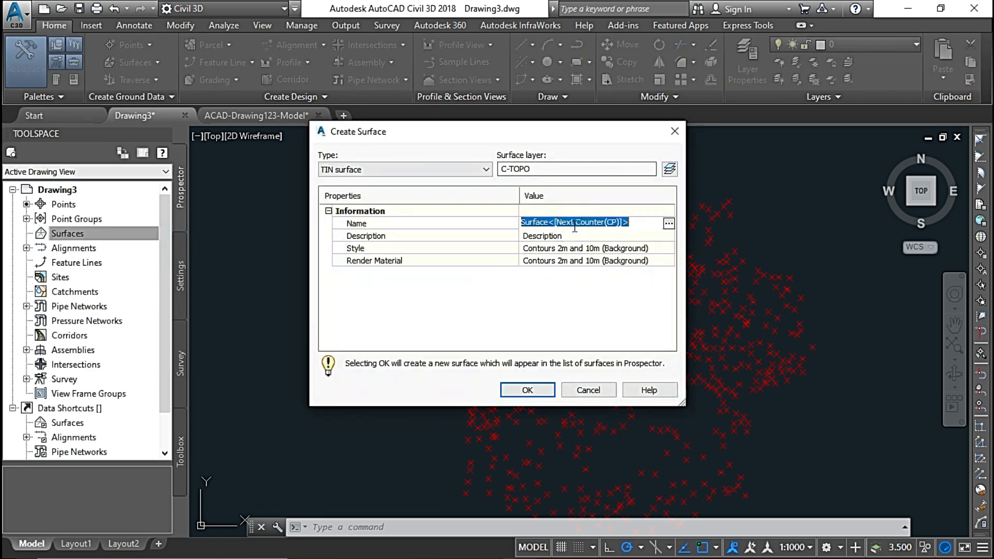
{"action": "type", "text": "E"}
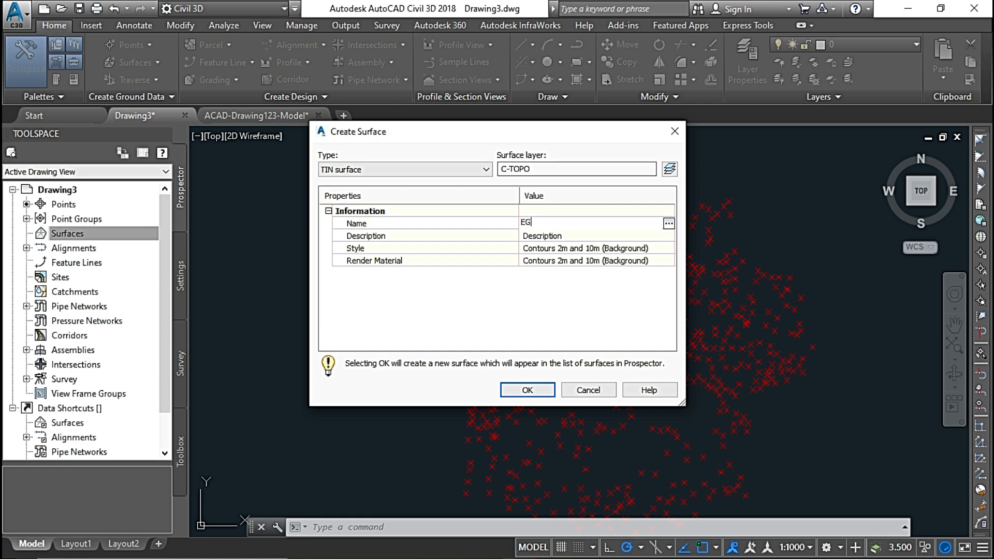
{"action": "type", "text": "G"}
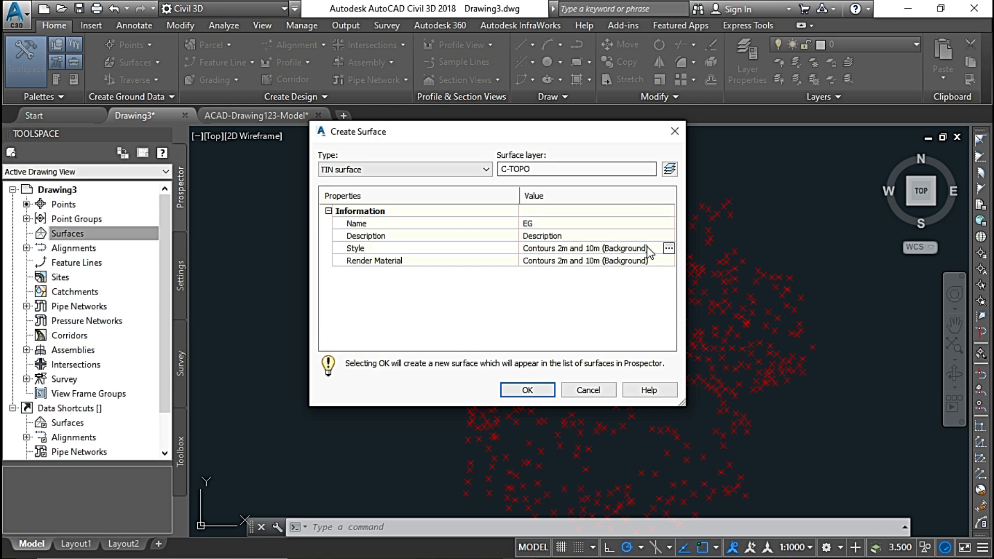
Set the new surface's style to Contours 1m and 5m (Design) and create the surface.
{"action": "left_click", "coordinate": [645, 248]}
{"action": "left_click", "coordinate": [669, 248]}
{"action": "left_click", "coordinate": [525, 262]}
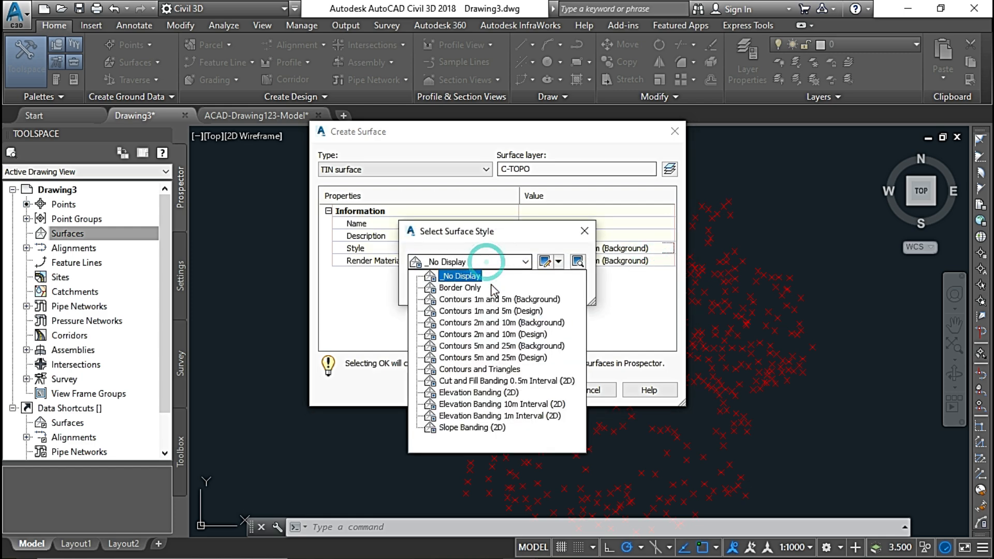
{"action": "left_click", "coordinate": [494, 311]}
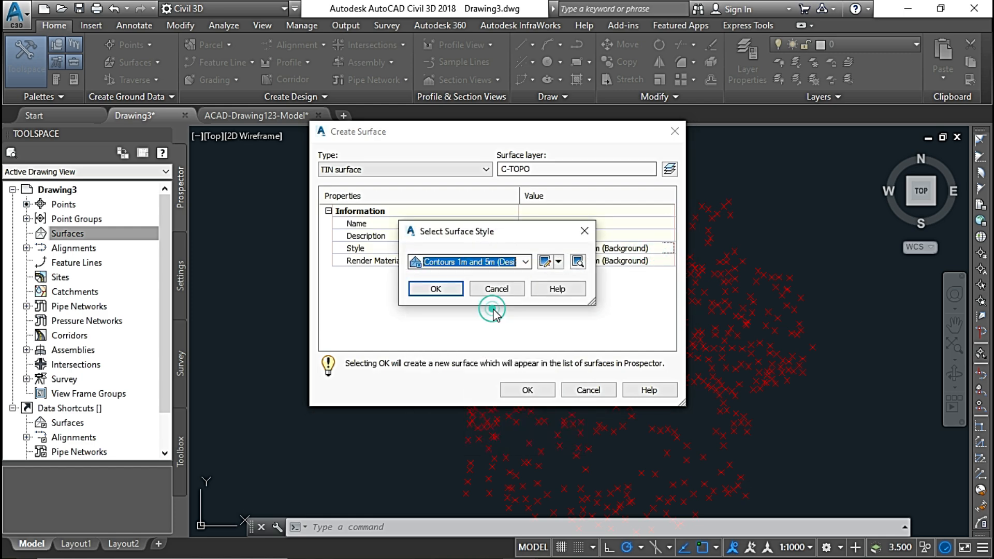
{"action": "left_click", "coordinate": [439, 291]}
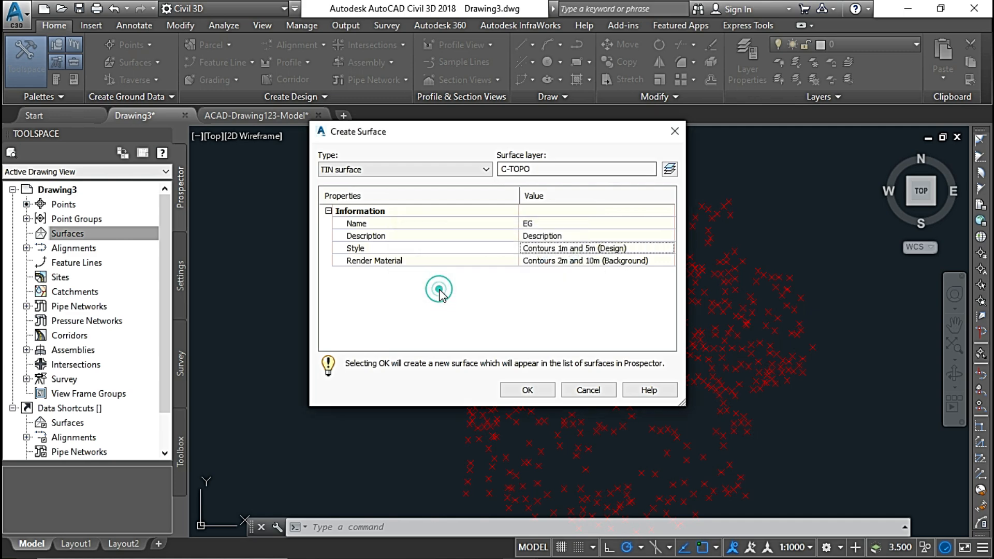
{"action": "left_click", "coordinate": [527, 390]}
{"action": "type", "text": "ZE"}
{"action": "key", "text": "Return"}
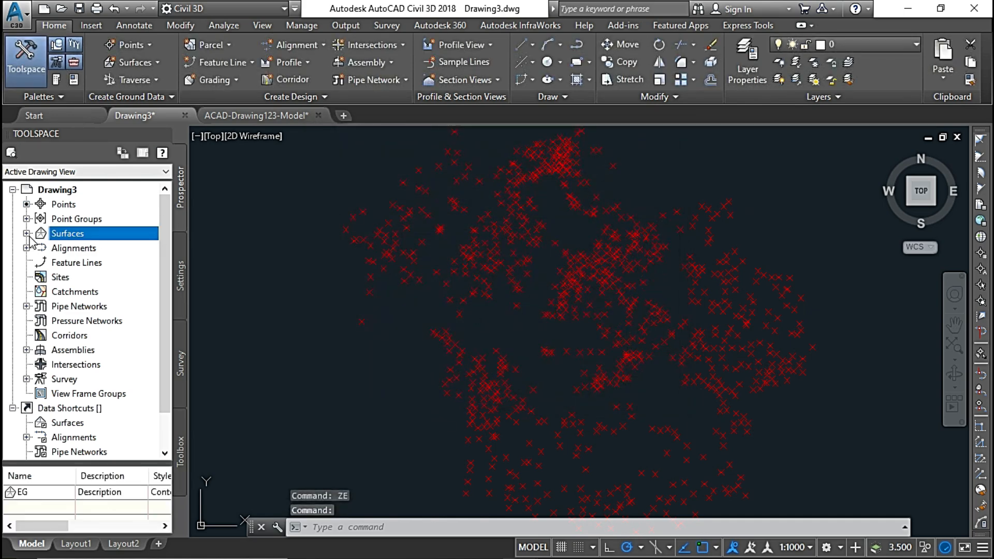
Add the _All Points point group to the definition of surface EG.
{"action": "left_click", "coordinate": [27, 234]}
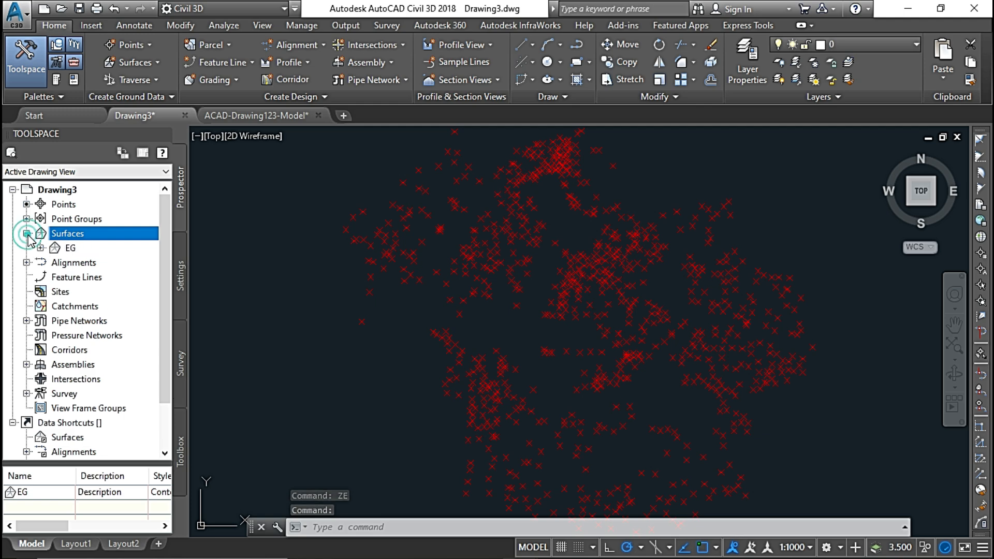
{"action": "left_click", "coordinate": [69, 249]}
{"action": "left_click", "coordinate": [69, 251]}
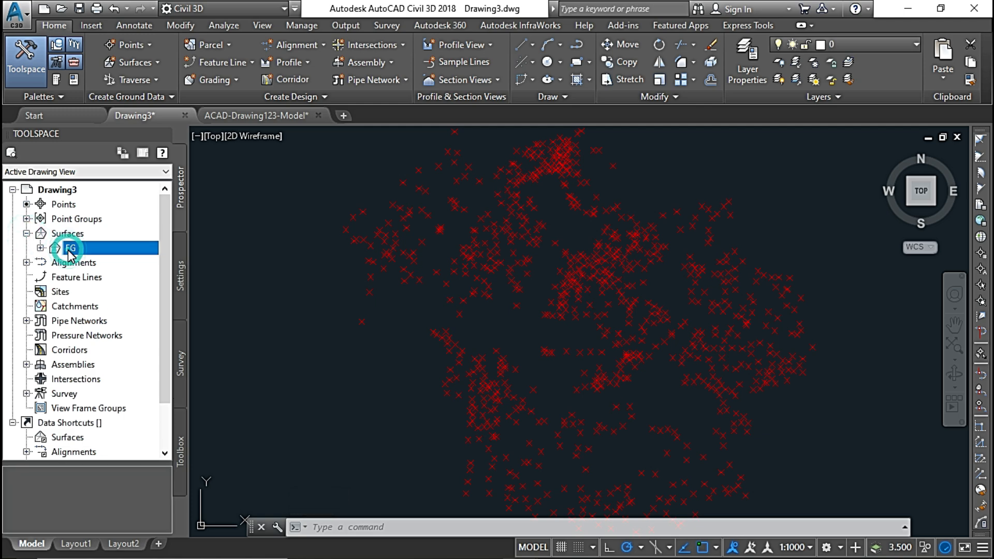
{"action": "left_click", "coordinate": [40, 248]}
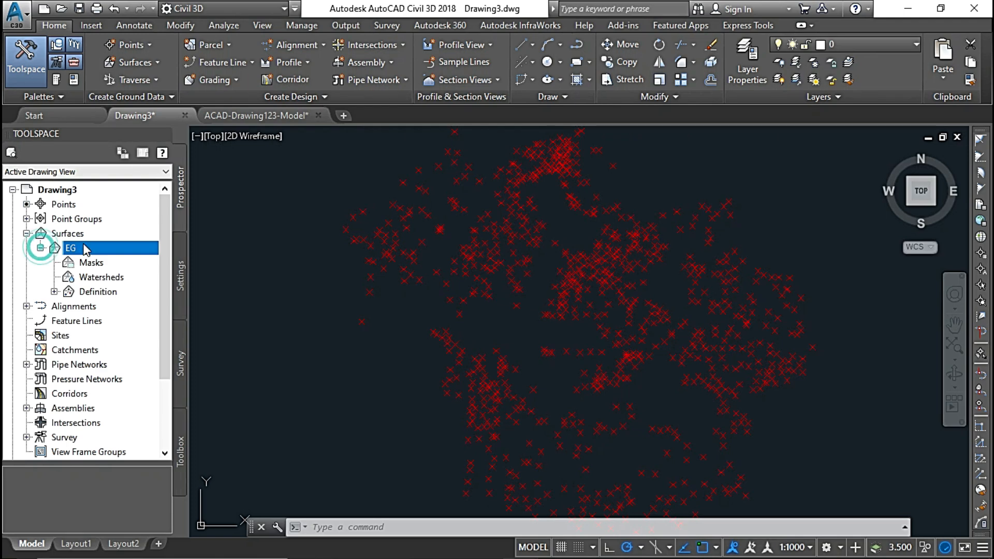
{"action": "left_click", "coordinate": [54, 292]}
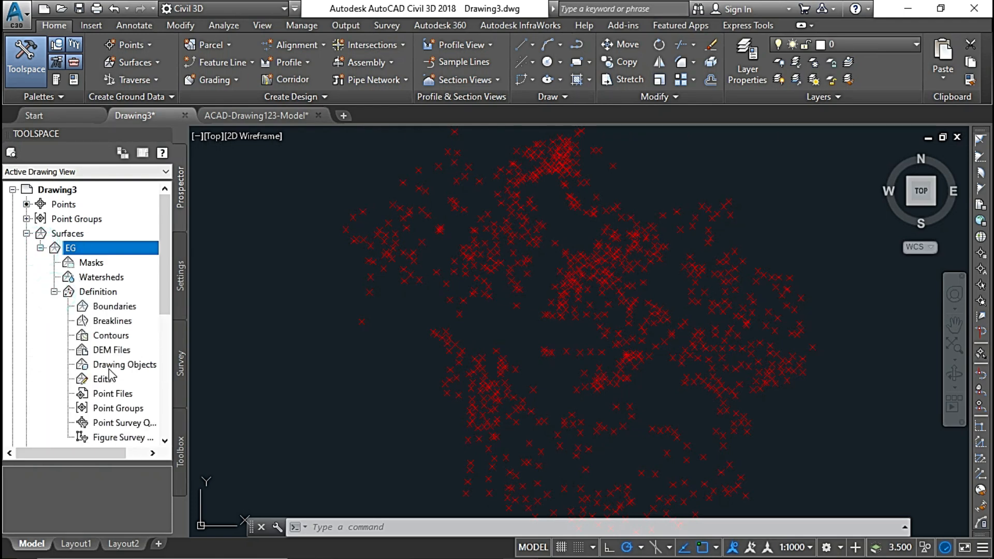
{"action": "right_click", "coordinate": [125, 409]}
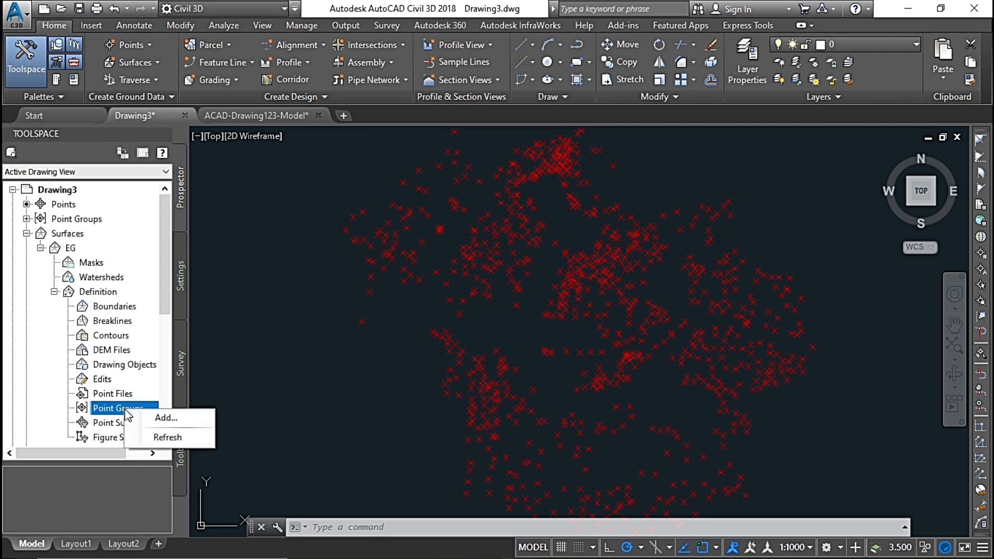
{"action": "left_click", "coordinate": [158, 417]}
{"action": "left_click", "coordinate": [413, 242]}
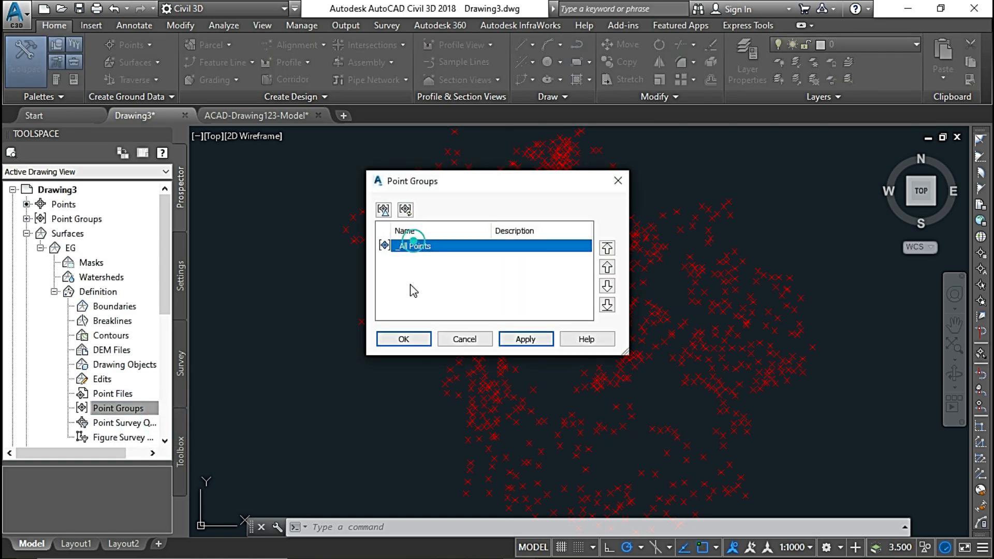
{"action": "left_click", "coordinate": [402, 338]}
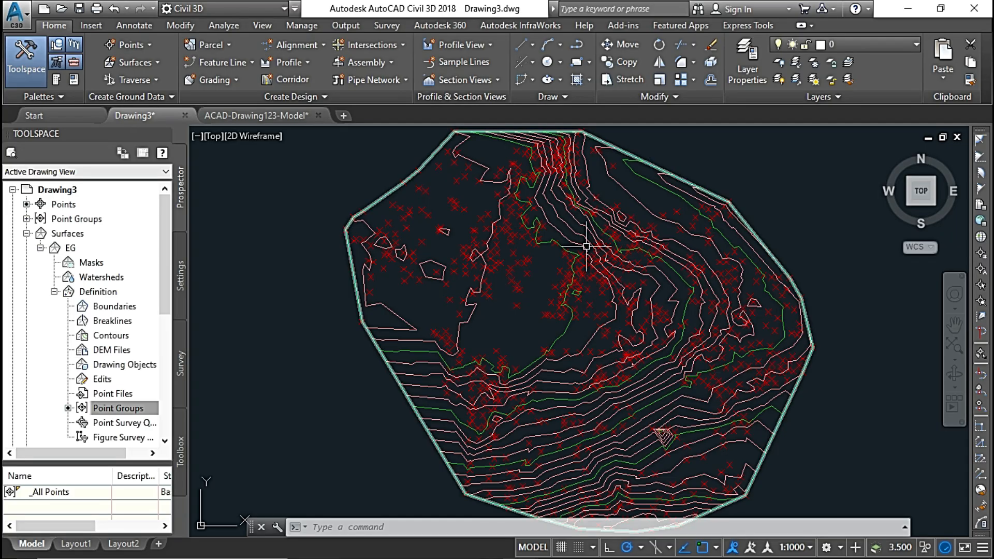
Try to start the Delete Line edit on surface EG.
{"action": "left_click", "coordinate": [579, 219]}
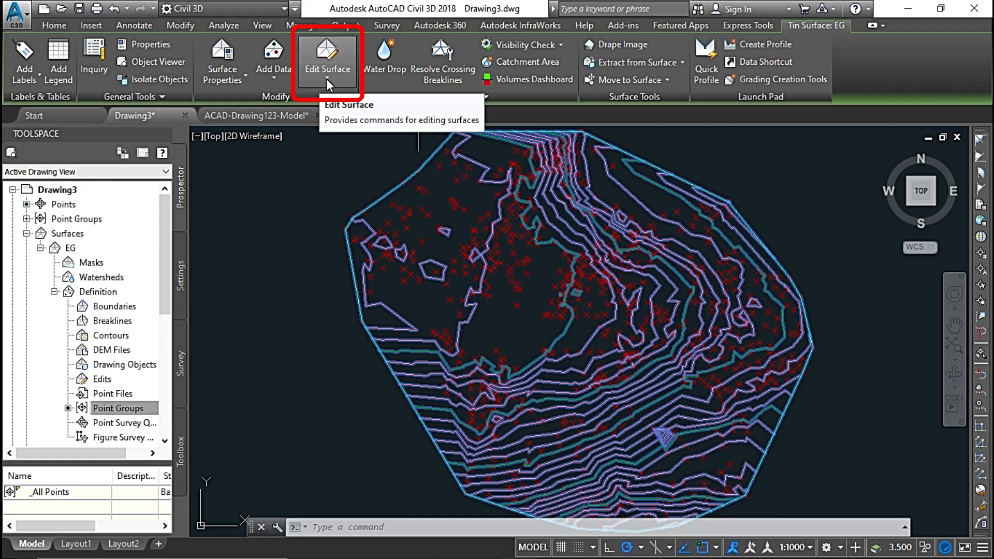
{"action": "left_click", "coordinate": [326, 79]}
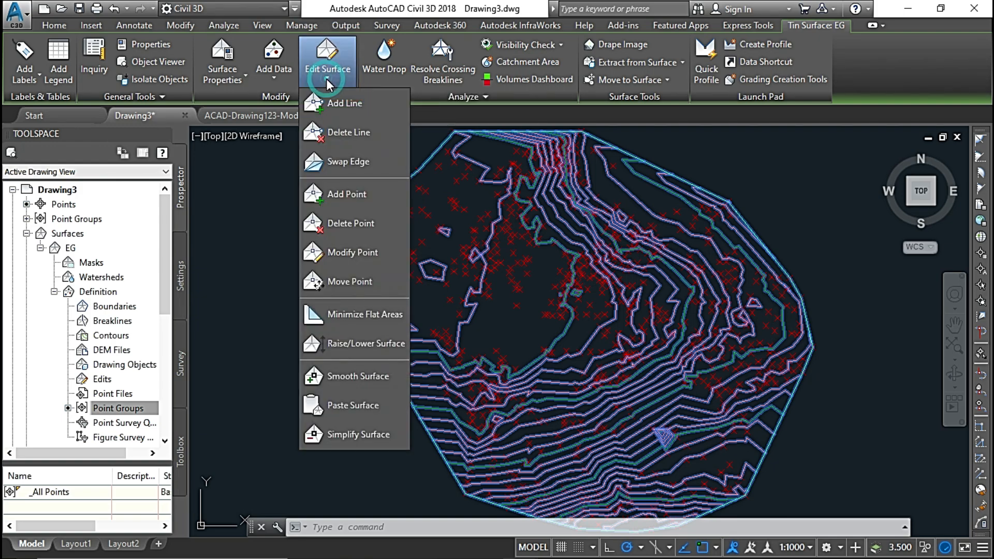
{"action": "left_click", "coordinate": [354, 132]}
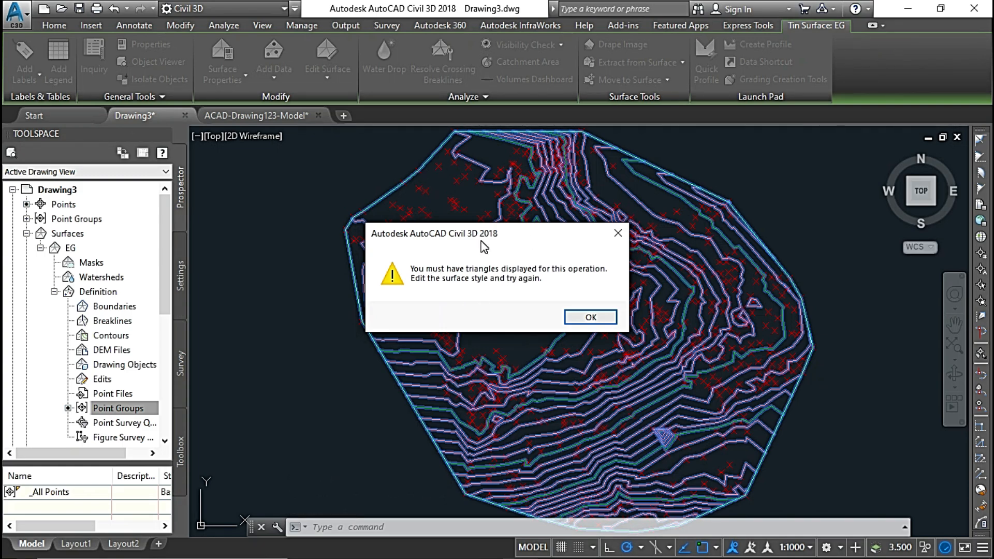
{"action": "left_click", "coordinate": [604, 319]}
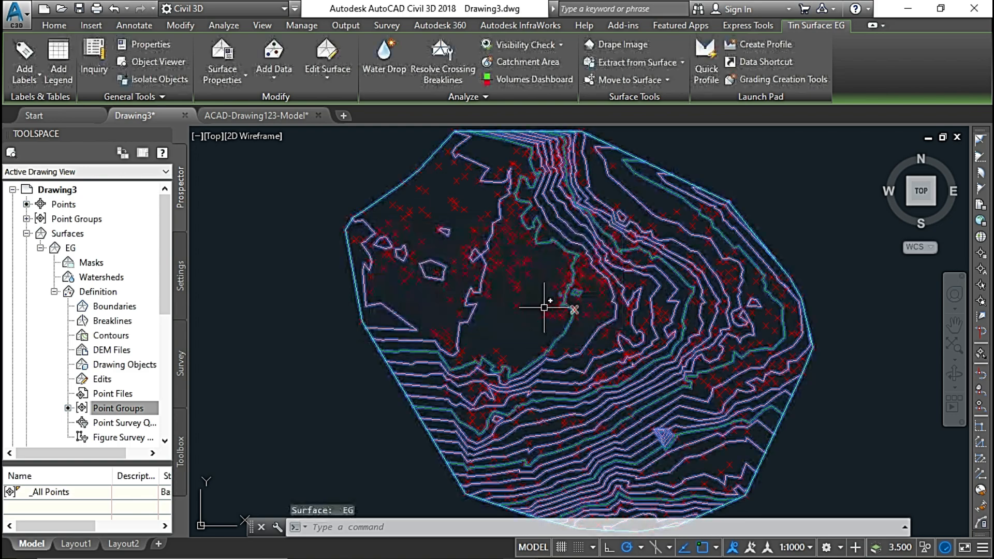
Edit the surface style of EG so that Triangles are visible in plan view.
{"action": "right_click", "coordinate": [562, 179]}
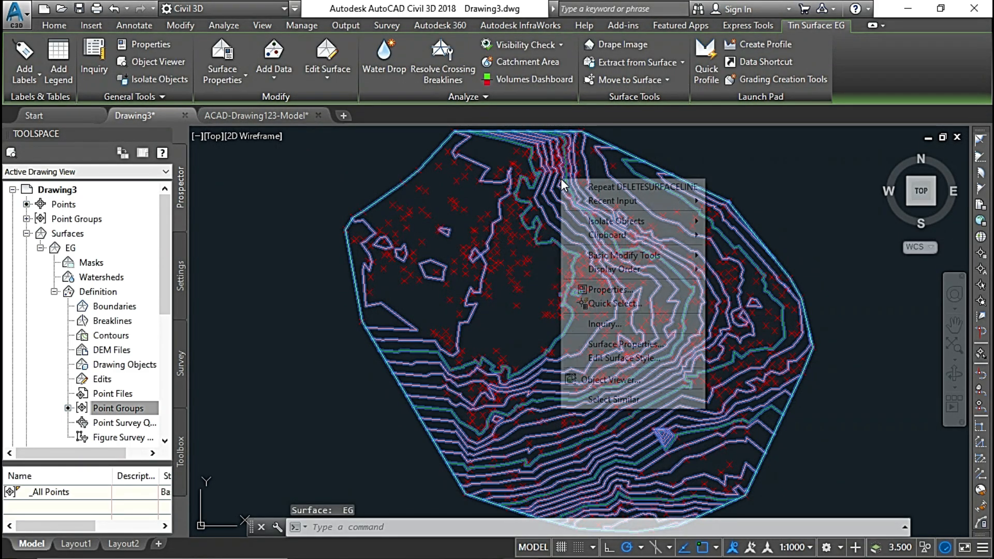
{"action": "left_click", "coordinate": [624, 358]}
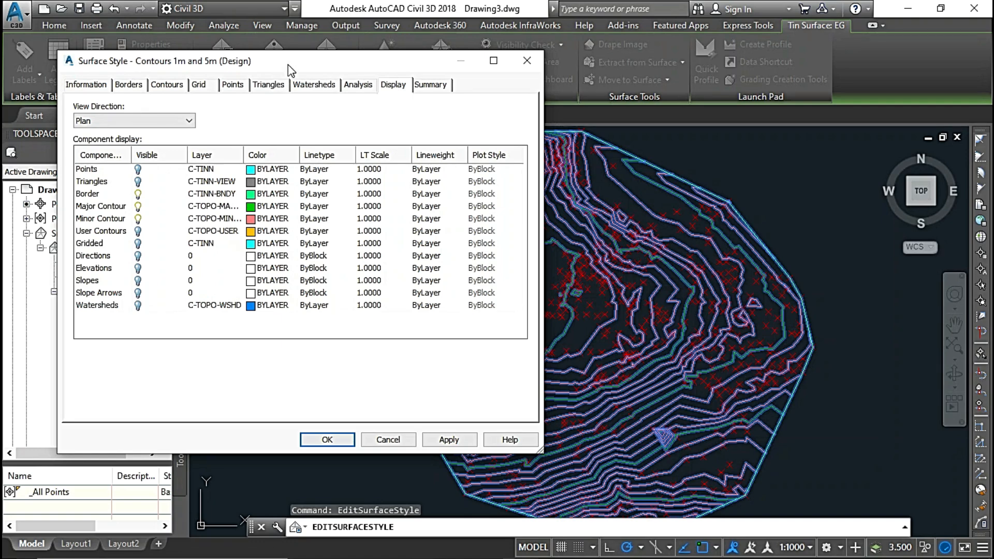
{"action": "left_click_drag", "start_coordinate": [289, 65], "coordinate": [356, 113]}
{"action": "left_click", "coordinate": [478, 133]}
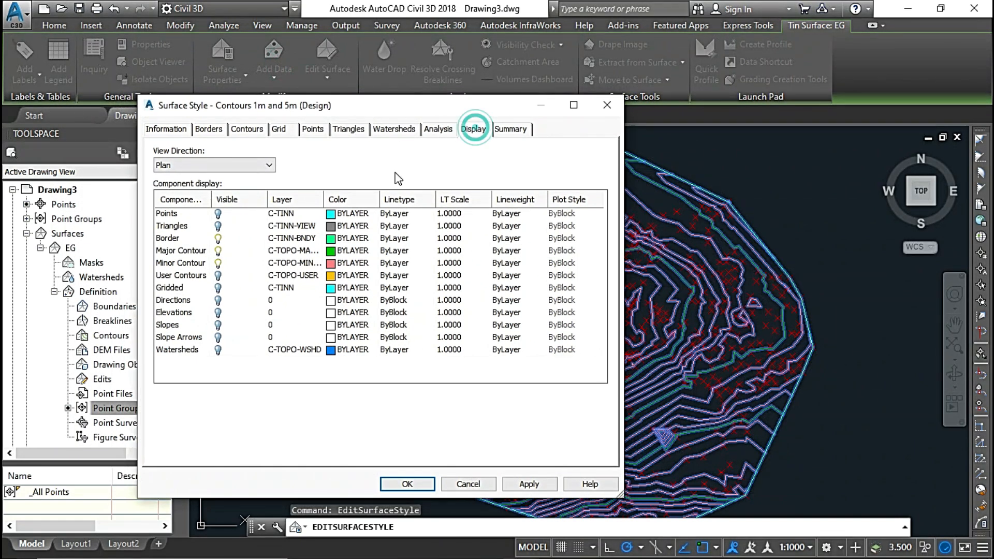
{"action": "left_click", "coordinate": [218, 226]}
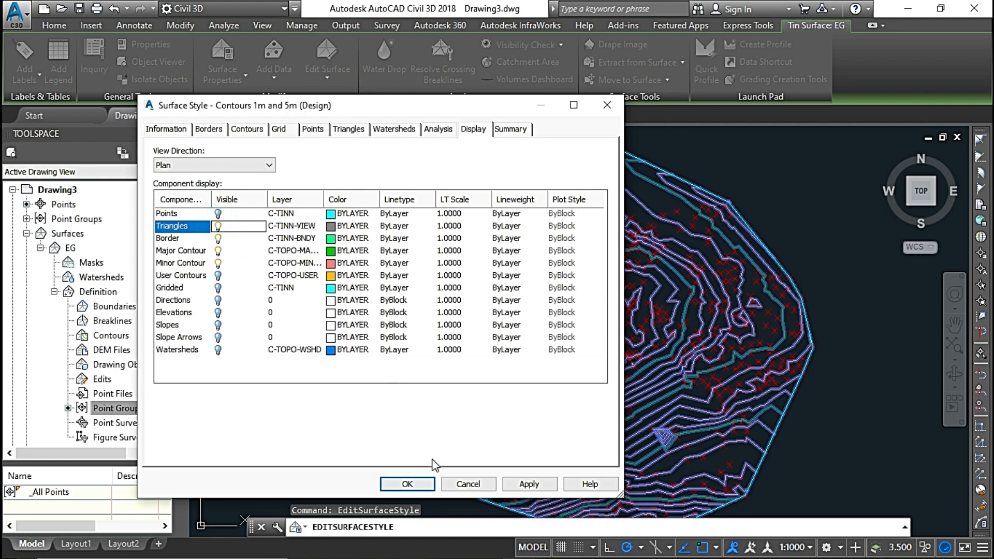
{"action": "left_click", "coordinate": [528, 484]}
{"action": "left_click", "coordinate": [407, 484]}
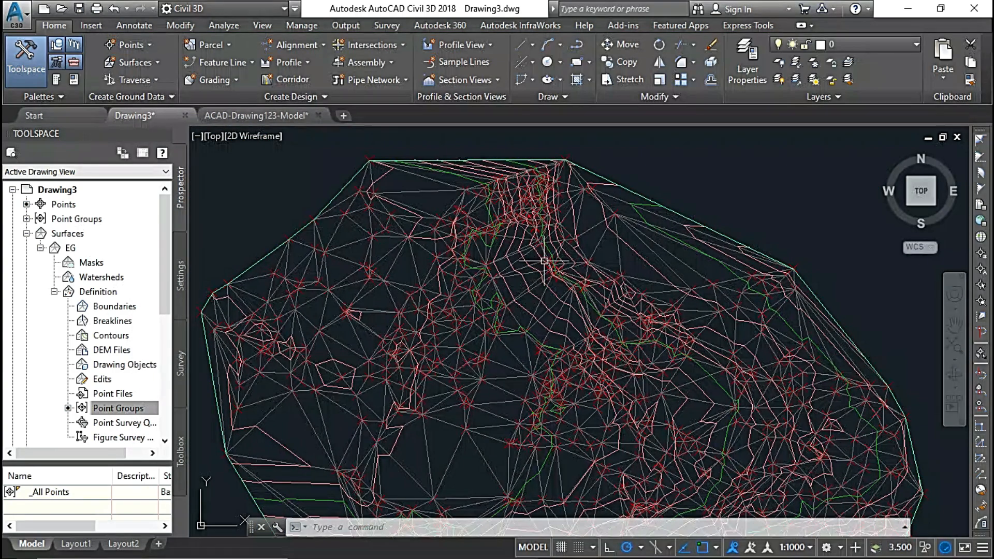
Start Delete Line on surface EG and delete the long TIN lines spanning the gap along its northeast edge.
{"action": "scroll", "coordinate": [545, 258], "scroll_direction": "up", "scroll_amount": 3}
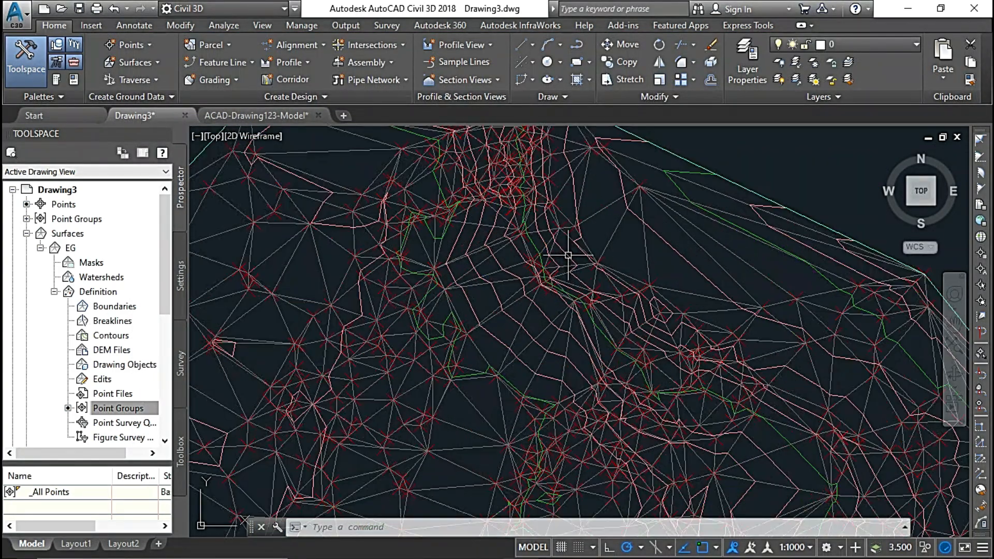
{"action": "scroll", "coordinate": [553, 234], "scroll_direction": "down", "scroll_amount": 3}
{"action": "middle_click_drag", "start_coordinate": [550, 238], "coordinate": [550, 266]}
{"action": "left_click", "coordinate": [579, 219]}
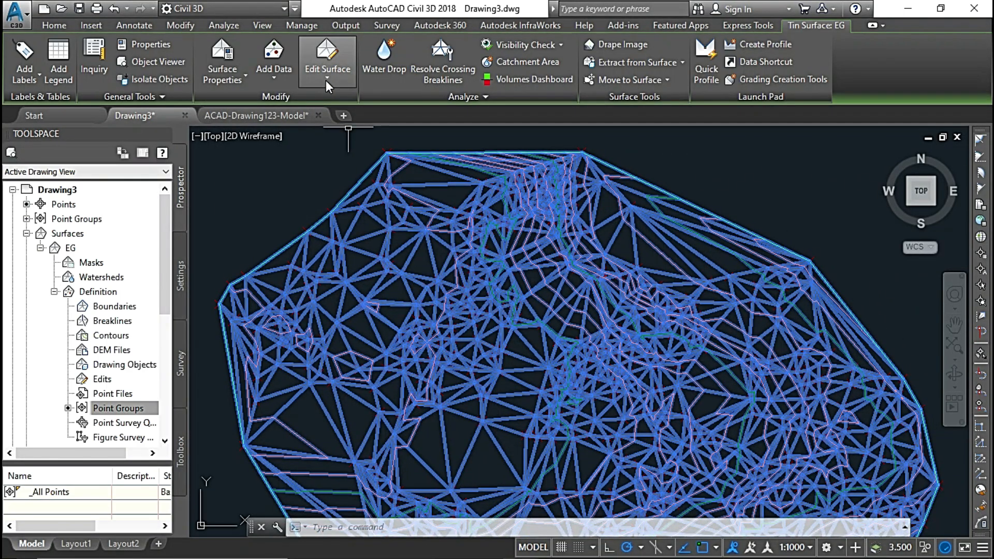
{"action": "left_click", "coordinate": [326, 79]}
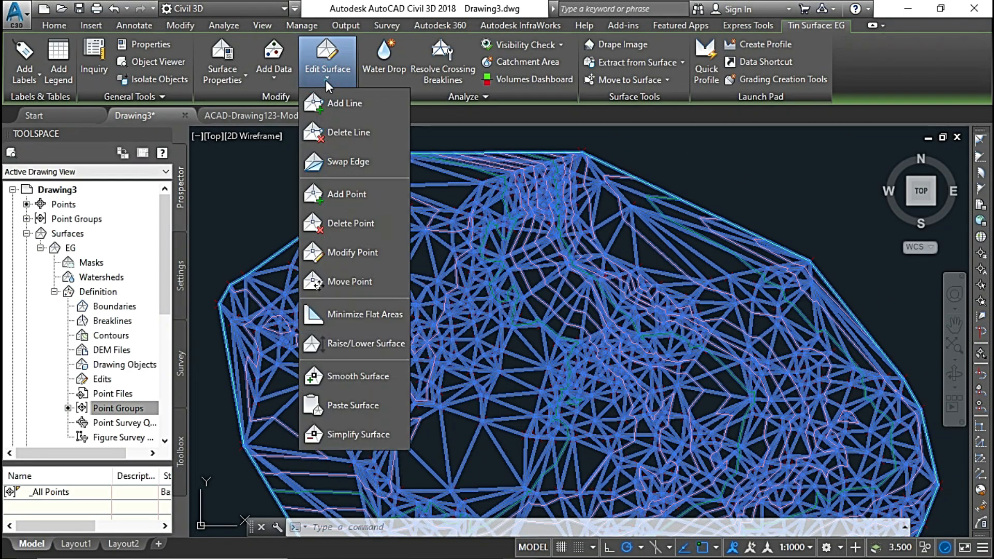
{"action": "left_click", "coordinate": [340, 134]}
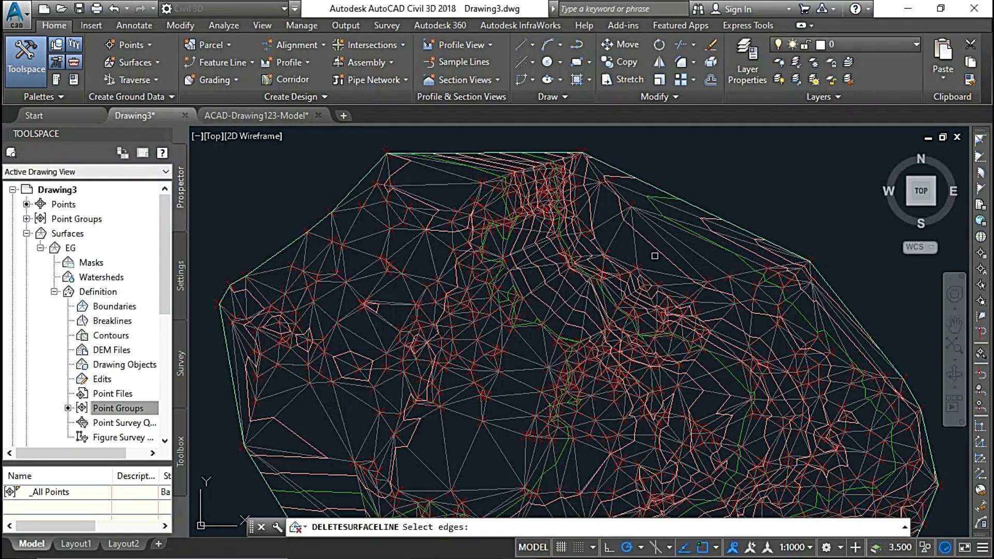
{"action": "scroll", "coordinate": [697, 224], "scroll_direction": "up", "scroll_amount": 3}
{"action": "scroll", "coordinate": [733, 202], "scroll_direction": "down", "scroll_amount": 3}
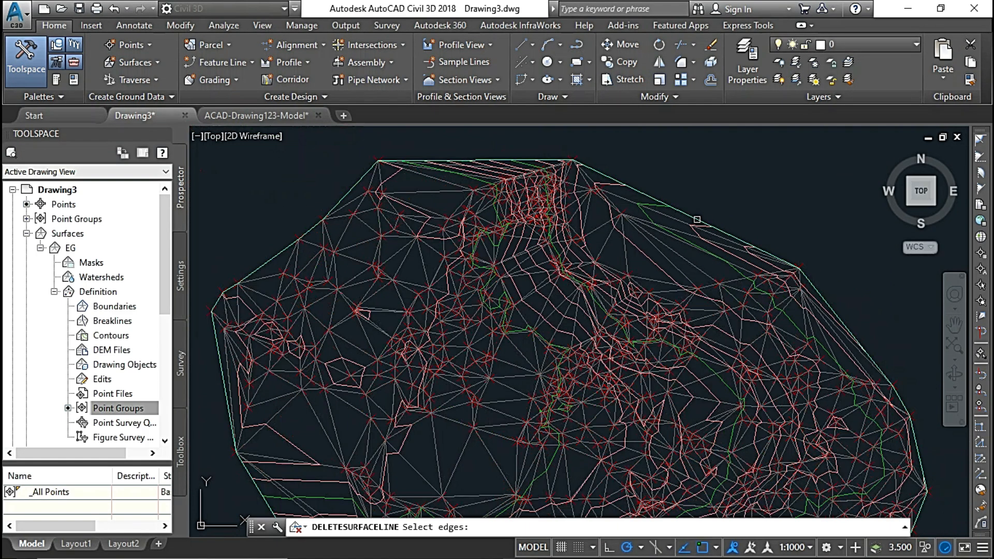
{"action": "left_click", "coordinate": [756, 209]}
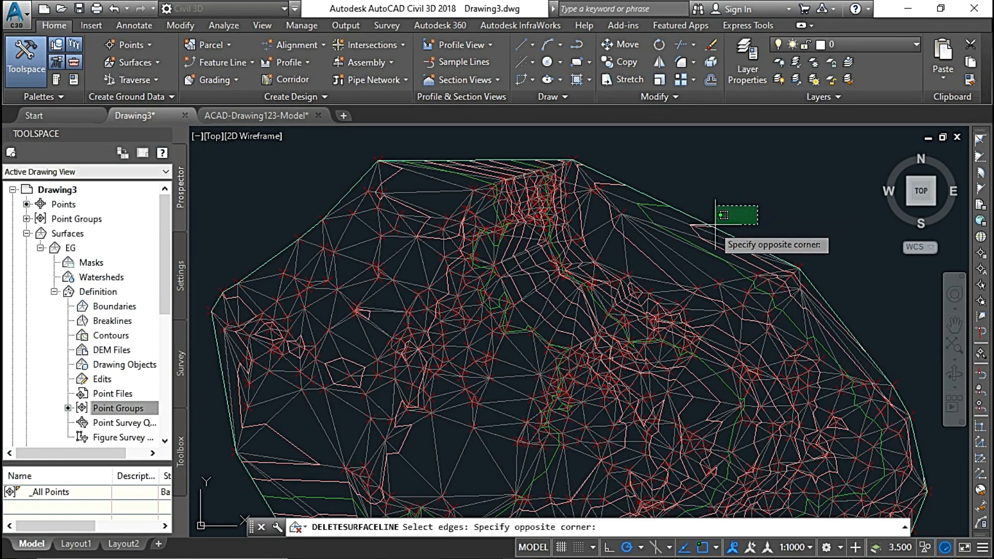
{"action": "left_click", "coordinate": [645, 269]}
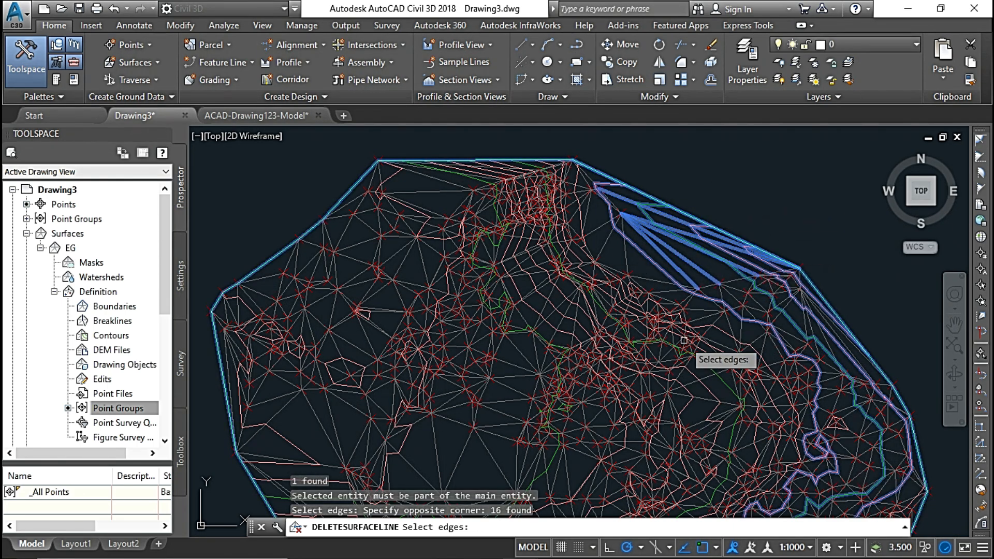
{"action": "key", "text": "Return"}
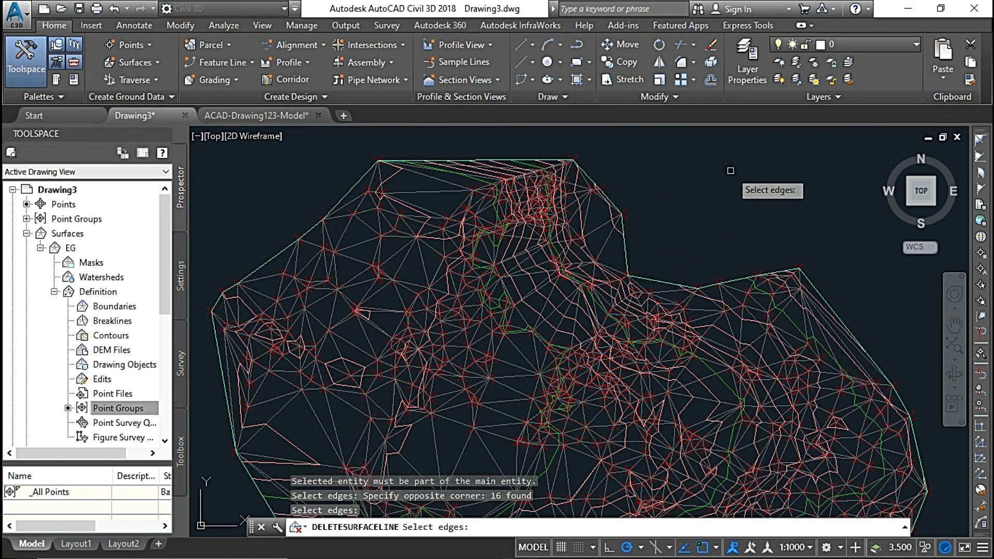
Delete the steep boundary TIN lines on the west side of the new northeast notch.
{"action": "scroll", "coordinate": [622, 230], "scroll_direction": "up", "scroll_amount": 2}
{"action": "left_click", "coordinate": [655, 230]}
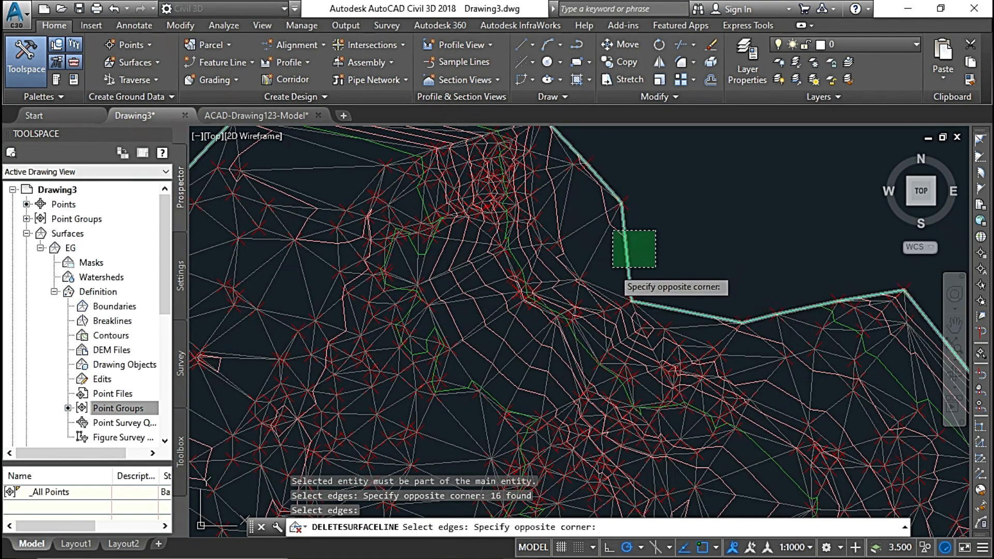
{"action": "left_click", "coordinate": [613, 263]}
{"action": "key", "text": "Return"}
Delete the long, thin TIN lines stretching between the two corner points of the surface's north edge.
{"action": "scroll", "coordinate": [527, 215], "scroll_direction": "down", "scroll_amount": 2}
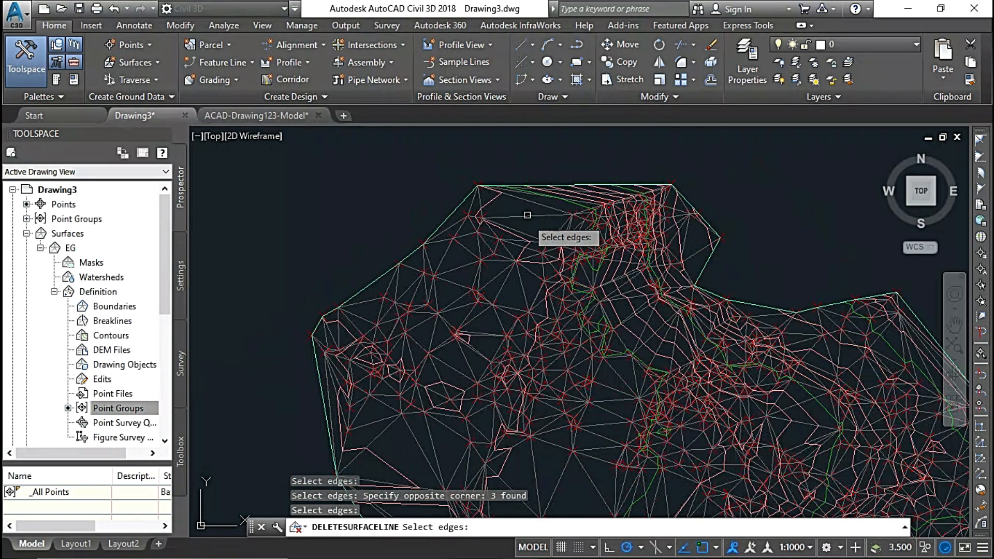
{"action": "scroll", "coordinate": [550, 191], "scroll_direction": "up", "scroll_amount": 3}
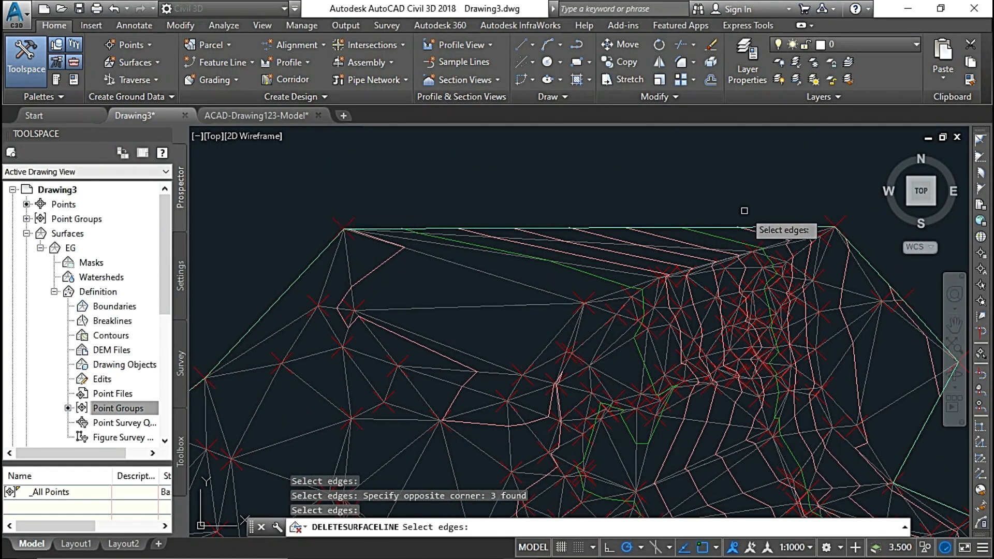
{"action": "left_click", "coordinate": [442, 285]}
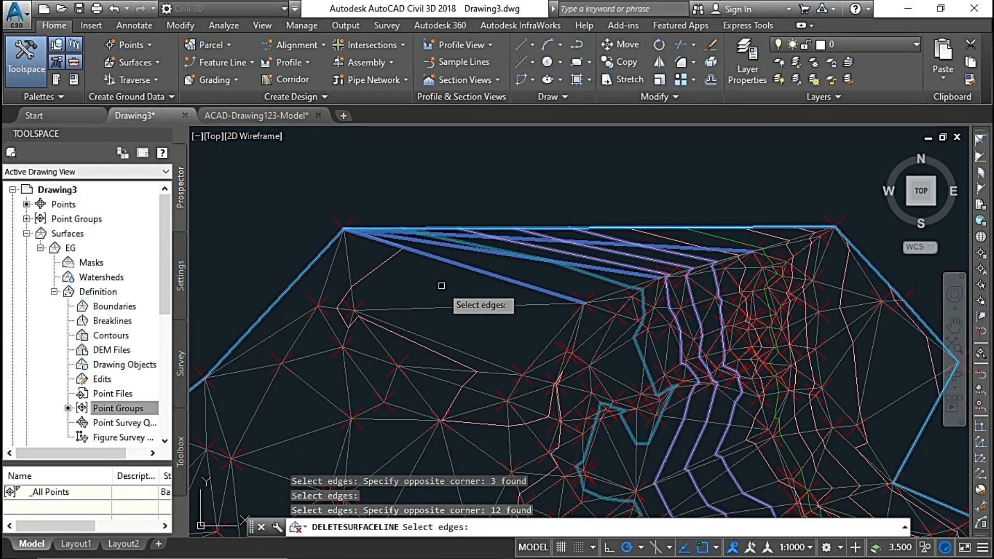
{"action": "scroll", "coordinate": [502, 197], "scroll_direction": "down", "scroll_amount": 2}
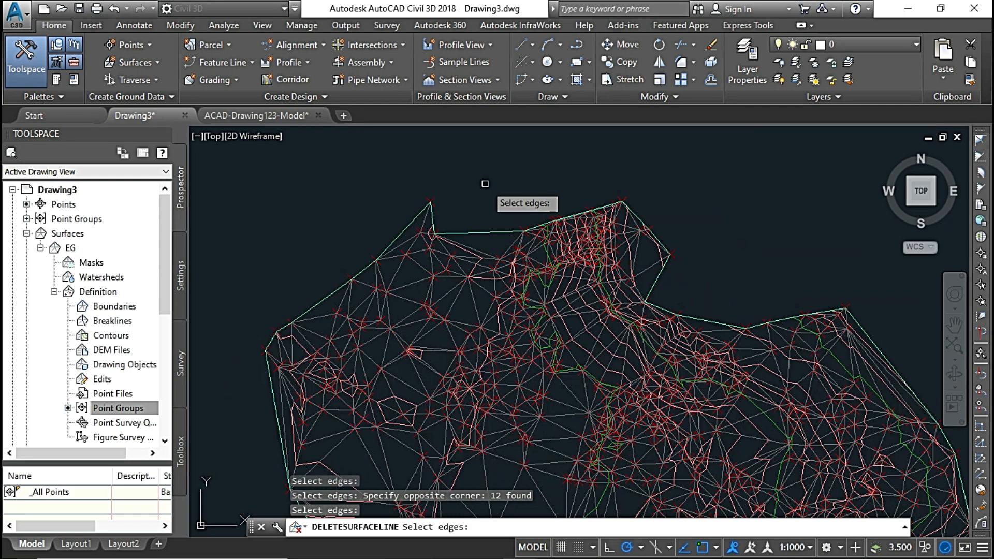
Delete the narrow TIN lines fanning out along the surface's west edge.
{"action": "middle_click_drag", "start_coordinate": [440, 244], "coordinate": [590, 181]}
{"action": "middle_click_drag", "start_coordinate": [488, 269], "coordinate": [555, 278]}
{"action": "scroll", "coordinate": [468, 221], "scroll_direction": "up", "scroll_amount": 3}
{"action": "middle_click_drag", "start_coordinate": [558, 205], "coordinate": [602, 260]}
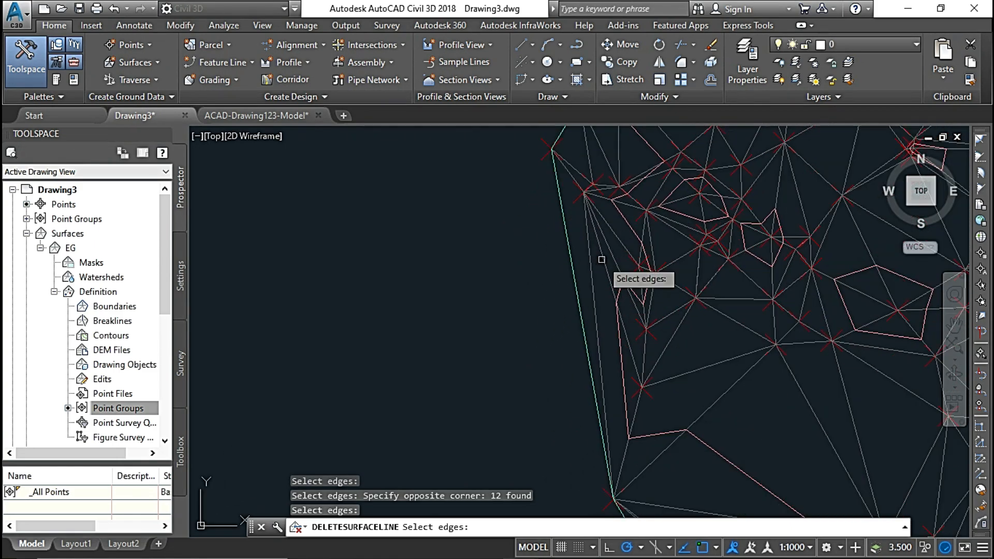
{"action": "scroll", "coordinate": [618, 250], "scroll_direction": "up", "scroll_amount": 2}
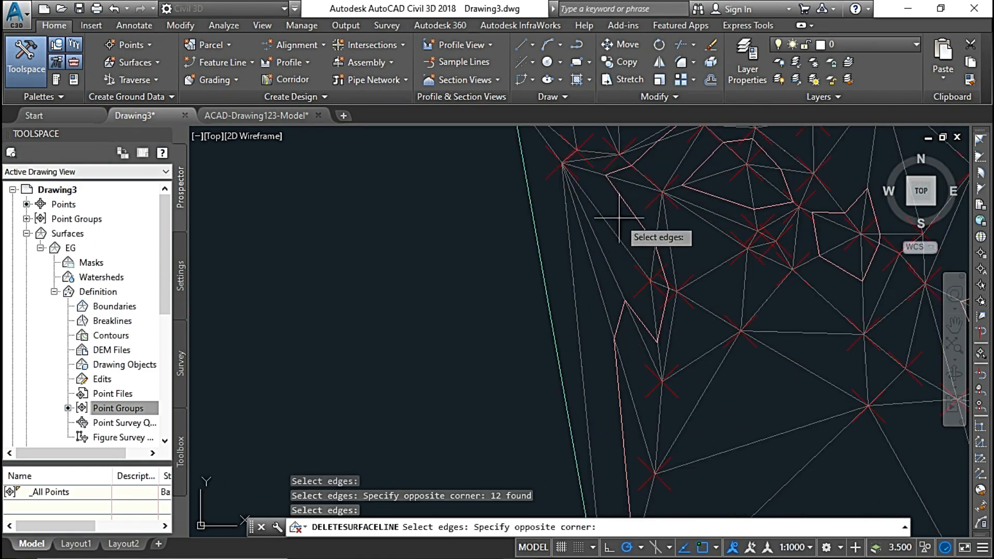
{"action": "left_click", "coordinate": [463, 262]}
{"action": "key", "text": "Return"}
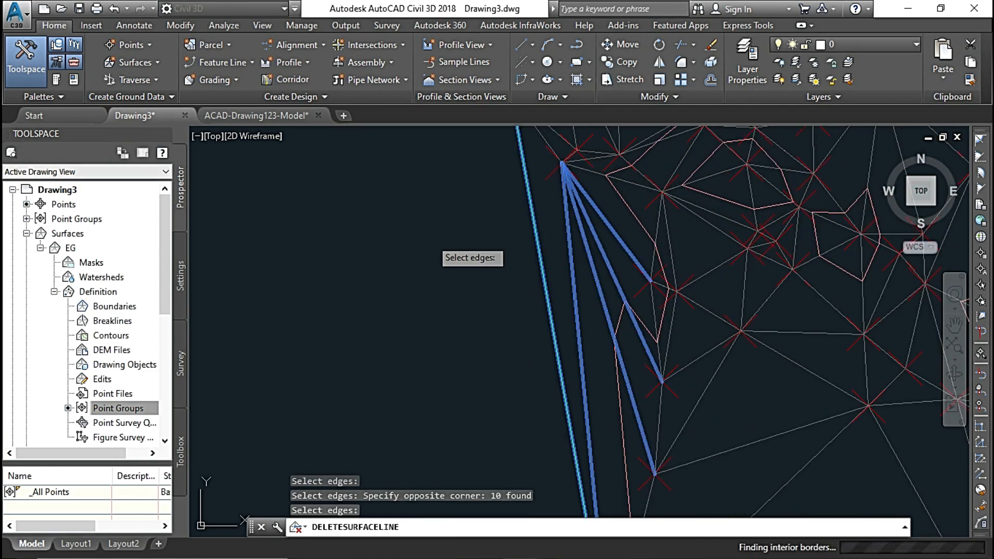
{"action": "scroll", "coordinate": [595, 331], "scroll_direction": "down", "scroll_amount": 3}
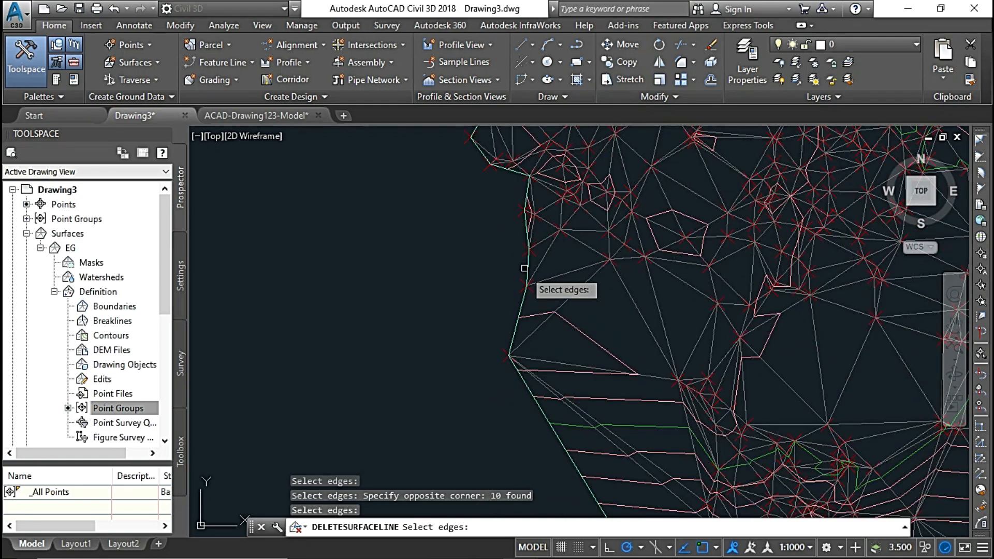
Delete the long TIN lines crossing the empty area along the surface's southwest edge.
{"action": "scroll", "coordinate": [531, 277], "scroll_direction": "up", "scroll_amount": 2}
{"action": "scroll", "coordinate": [590, 347], "scroll_direction": "down", "scroll_amount": 3}
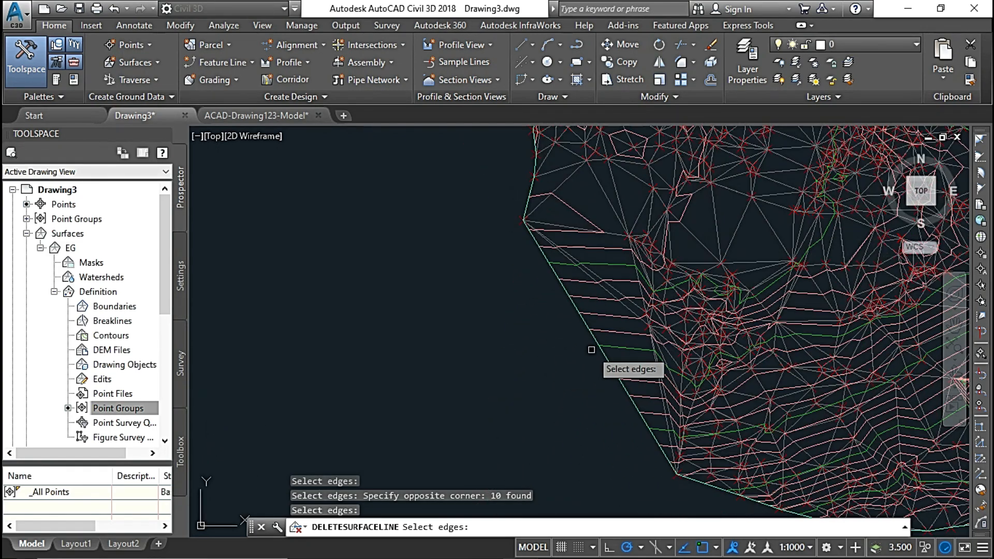
{"action": "left_click", "coordinate": [607, 243]}
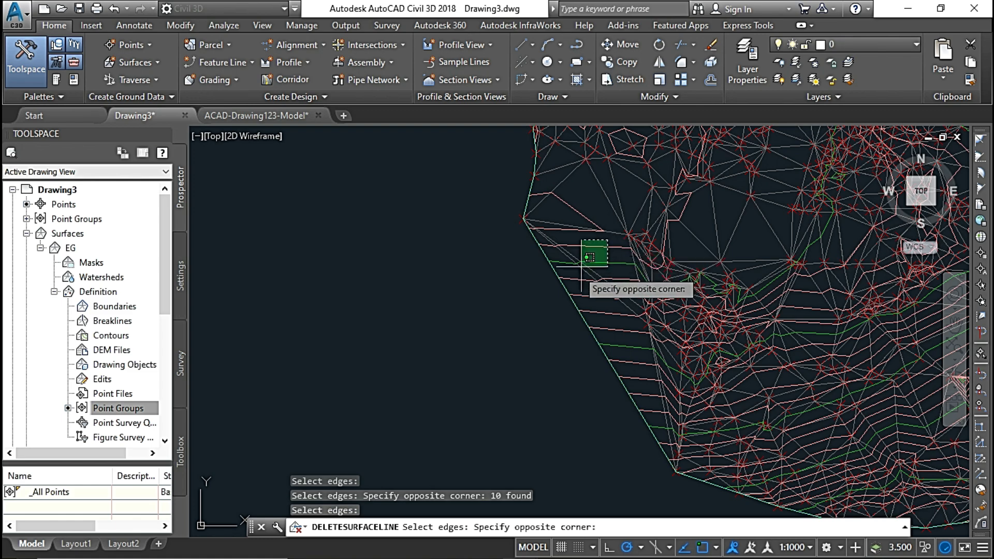
{"action": "left_click", "coordinate": [516, 358]}
{"action": "scroll", "coordinate": [495, 286], "scroll_direction": "down", "scroll_amount": 3}
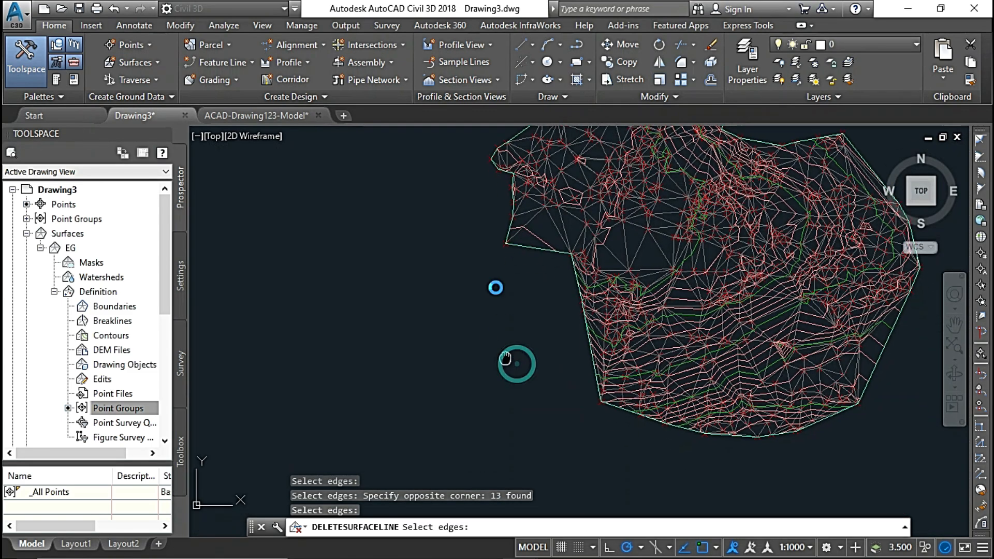
Delete the outer TIN lines between boundary points at the southwestern part of the surface's south edge.
{"action": "scroll", "coordinate": [548, 286], "scroll_direction": "up", "scroll_amount": 4}
{"action": "scroll", "coordinate": [537, 326], "scroll_direction": "up", "scroll_amount": 2}
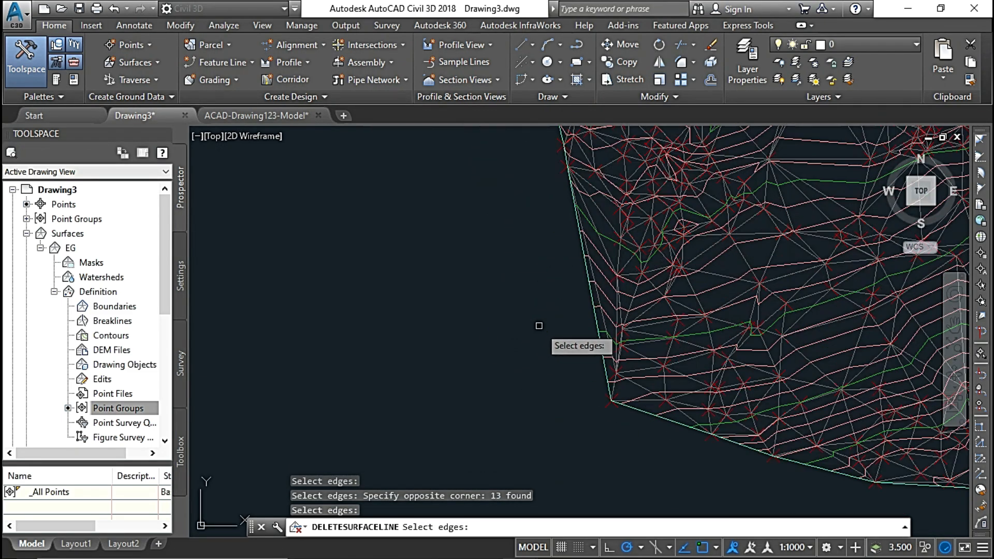
{"action": "middle_click_drag", "start_coordinate": [563, 350], "coordinate": [515, 273]}
{"action": "scroll", "coordinate": [782, 400], "scroll_direction": "up", "scroll_amount": 6}
{"action": "left_click", "coordinate": [713, 394]}
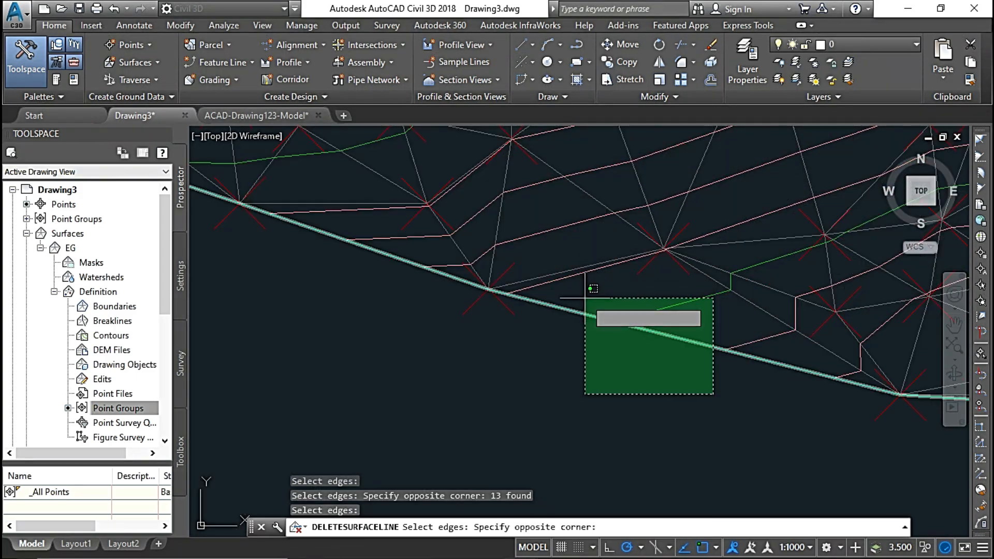
{"action": "left_click", "coordinate": [584, 291]}
{"action": "key", "text": "Return"}
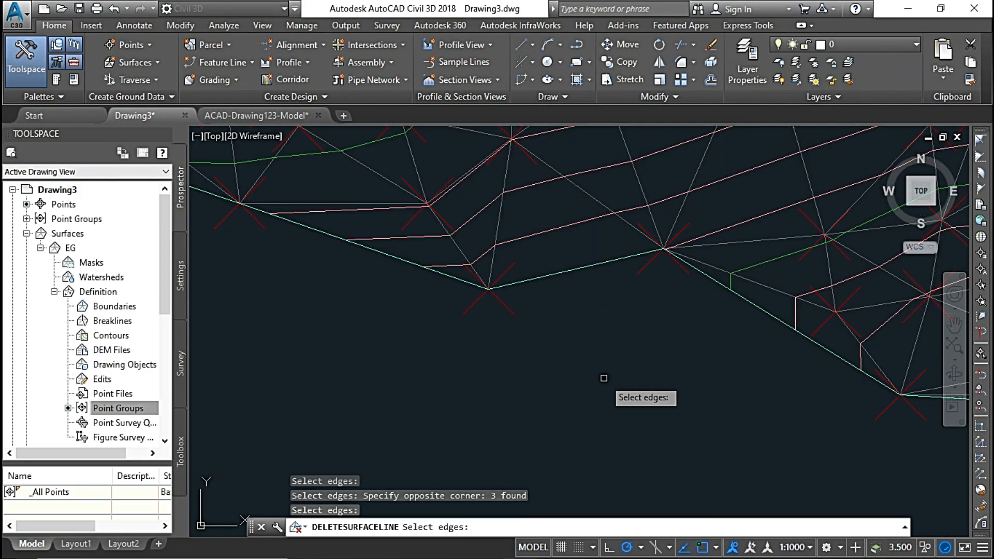
Delete the flat sliver TIN lines along the middle of the surface's south edge.
{"action": "middle_click_drag", "start_coordinate": [620, 379], "coordinate": [495, 290]}
{"action": "scroll", "coordinate": [495, 290], "scroll_direction": "down", "scroll_amount": 1}
{"action": "scroll", "coordinate": [674, 363], "scroll_direction": "down", "scroll_amount": 1}
{"action": "middle_click_drag", "start_coordinate": [758, 366], "coordinate": [614, 406]}
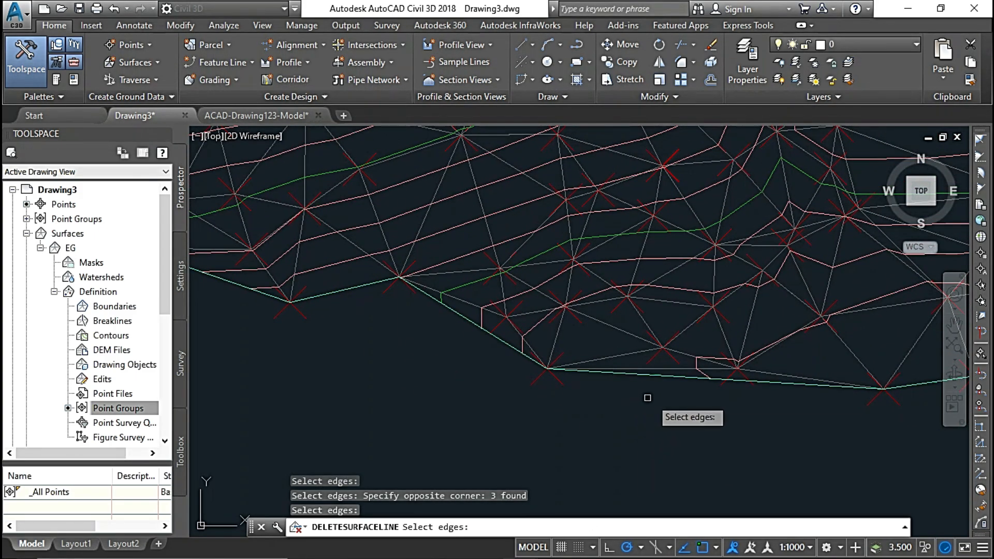
{"action": "left_click", "coordinate": [575, 354]}
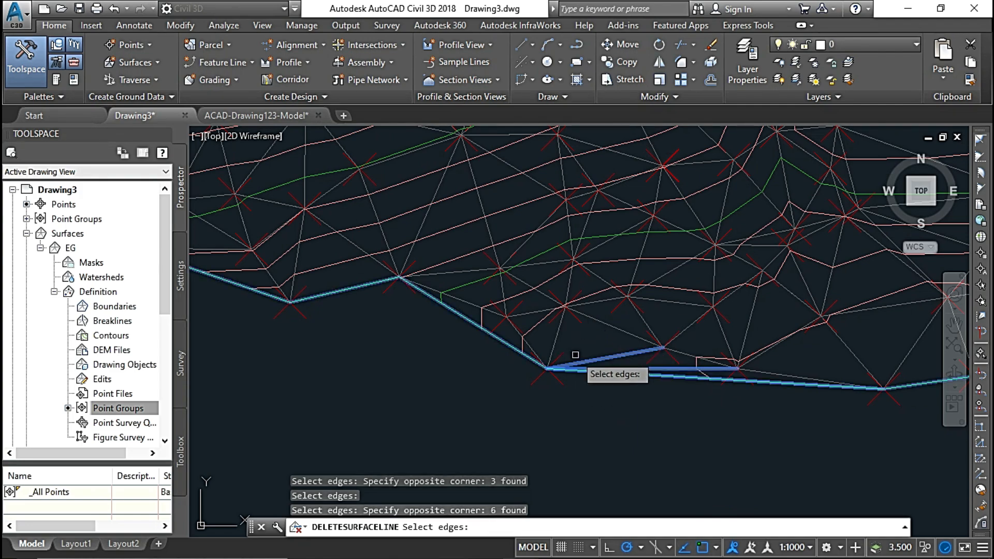
{"action": "key", "text": "Return"}
Delete the long, thin TIN lines along the surface's southeast edge and end the Delete Line edit.
{"action": "middle_click_drag", "start_coordinate": [695, 422], "coordinate": [444, 397]}
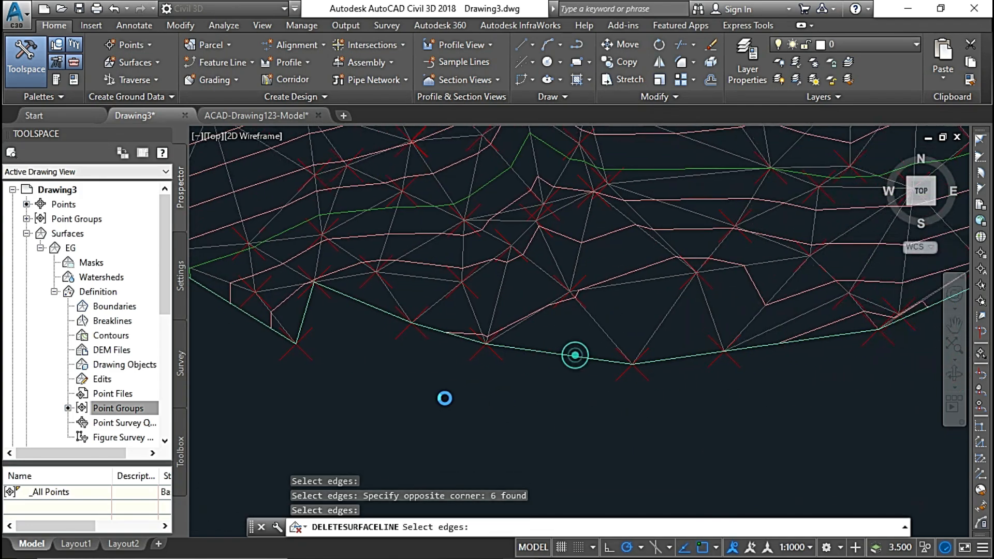
{"action": "middle_click_drag", "start_coordinate": [735, 386], "coordinate": [600, 435]}
{"action": "middle_click_drag", "start_coordinate": [788, 345], "coordinate": [662, 416]}
{"action": "scroll", "coordinate": [702, 390], "scroll_direction": "up", "scroll_amount": 2}
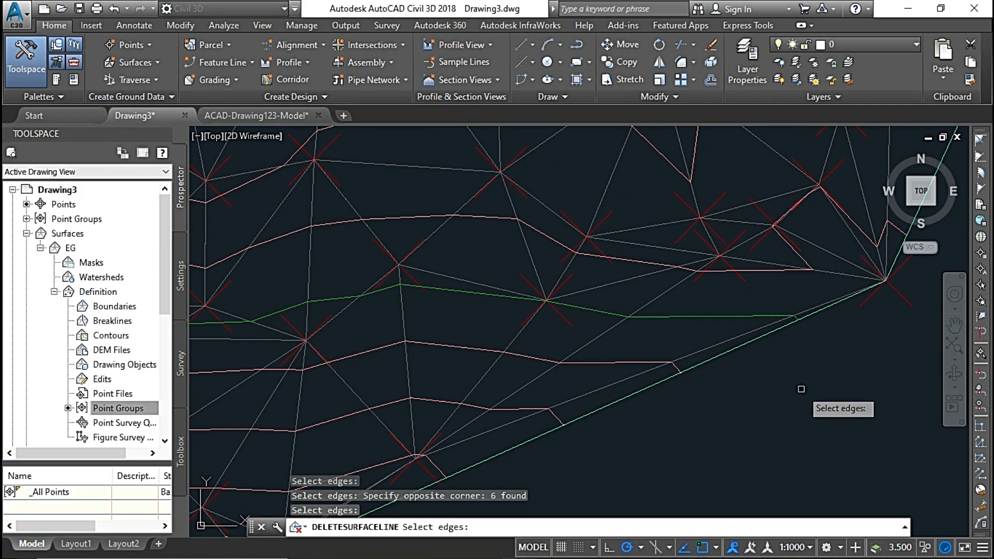
{"action": "left_click", "coordinate": [763, 425]}
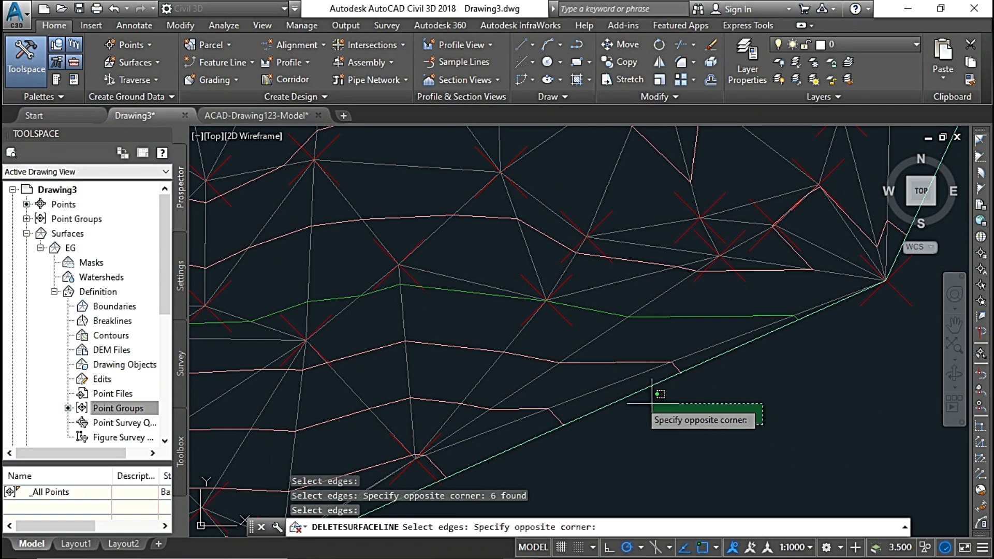
{"action": "left_click", "coordinate": [564, 340]}
{"action": "key", "text": "Return"}
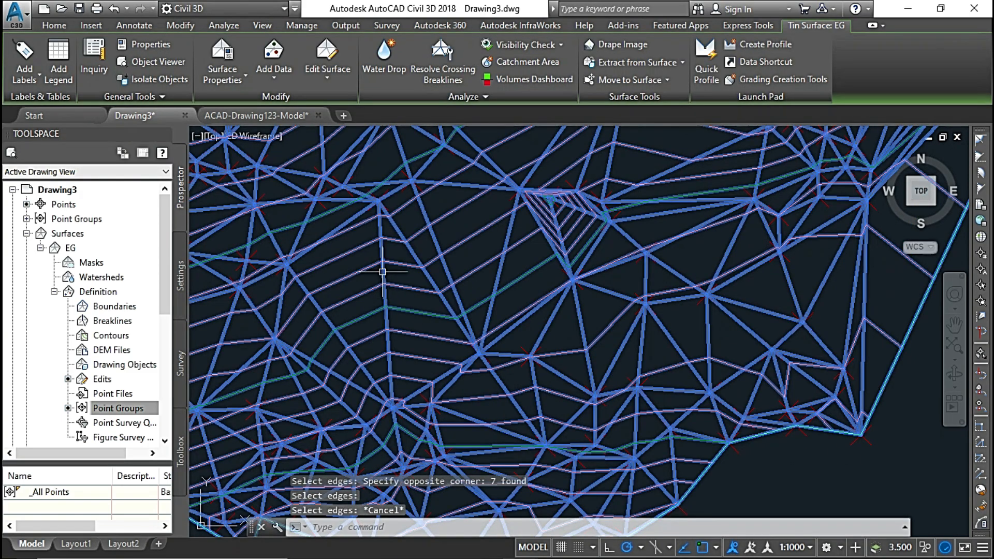
{"action": "scroll", "coordinate": [383, 272], "scroll_direction": "down", "scroll_amount": 2}
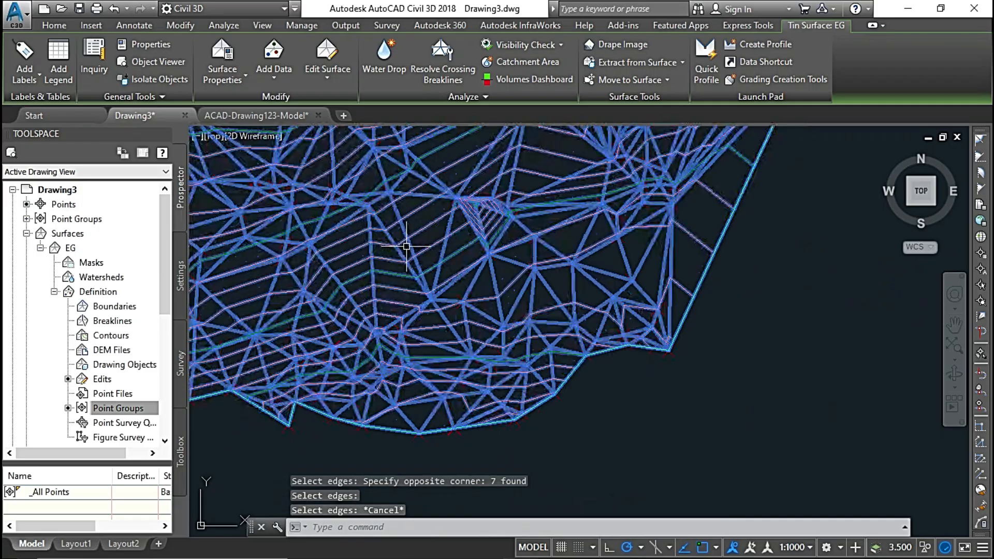
Start the Add Line edit on surface EG and add a near-horizontal TIN line across the large empty triangles in its west-central part.
{"action": "scroll", "coordinate": [556, 456], "scroll_direction": "up", "scroll_amount": 3}
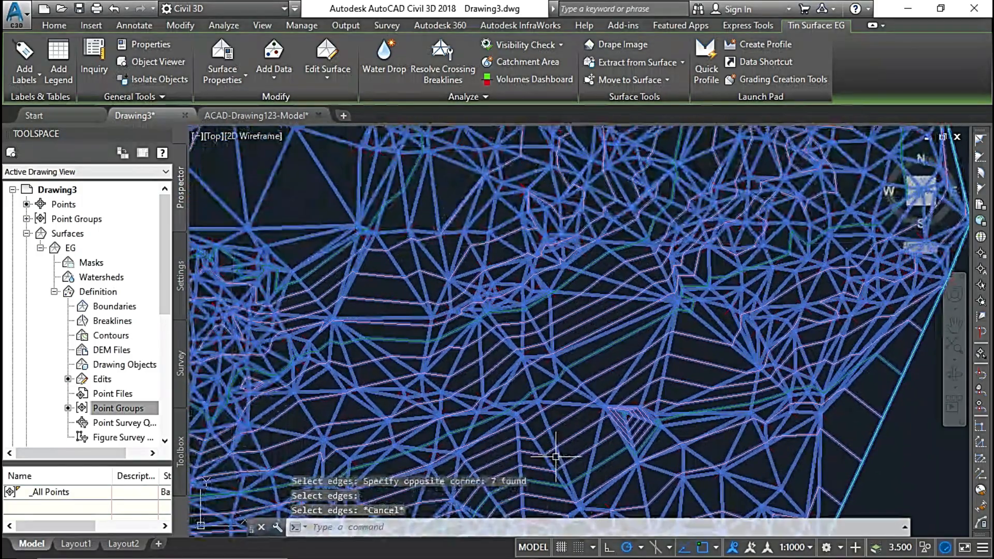
{"action": "left_click", "coordinate": [328, 77]}
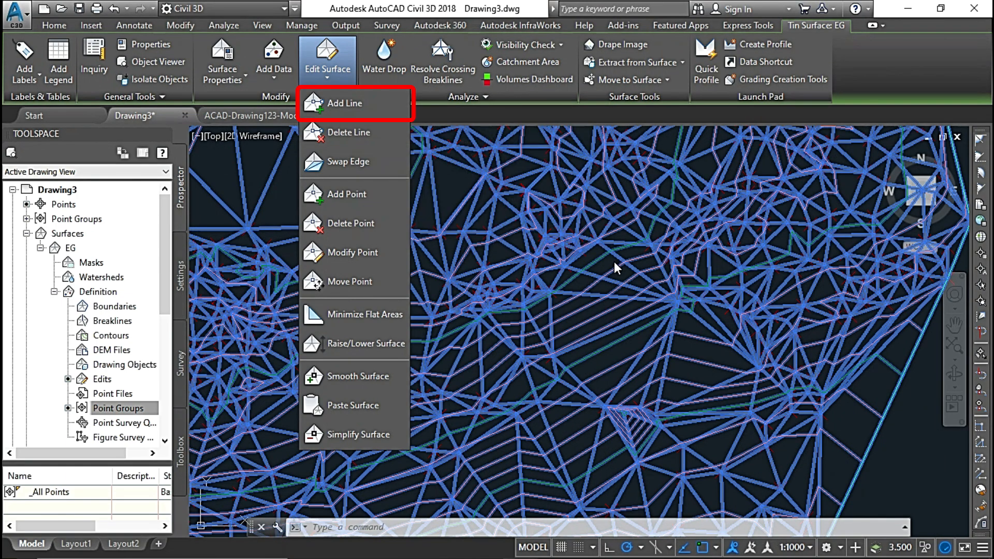
{"action": "left_click", "coordinate": [349, 104]}
{"action": "scroll", "coordinate": [351, 194], "scroll_direction": "down", "scroll_amount": 3}
{"action": "middle_click_drag", "start_coordinate": [352, 196], "coordinate": [530, 294]}
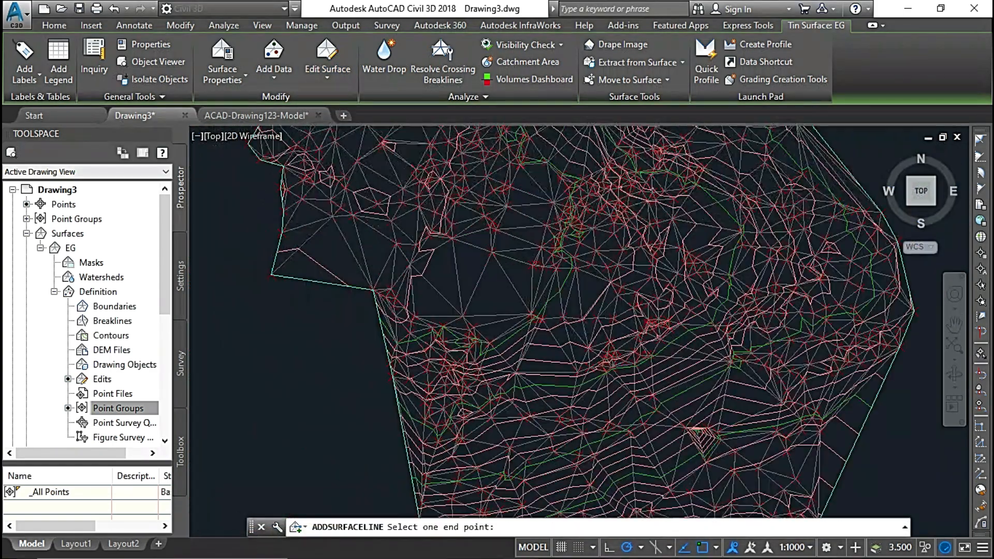
{"action": "scroll", "coordinate": [497, 271], "scroll_direction": "up", "scroll_amount": 3}
{"action": "middle_click_drag", "start_coordinate": [487, 267], "coordinate": [658, 266]}
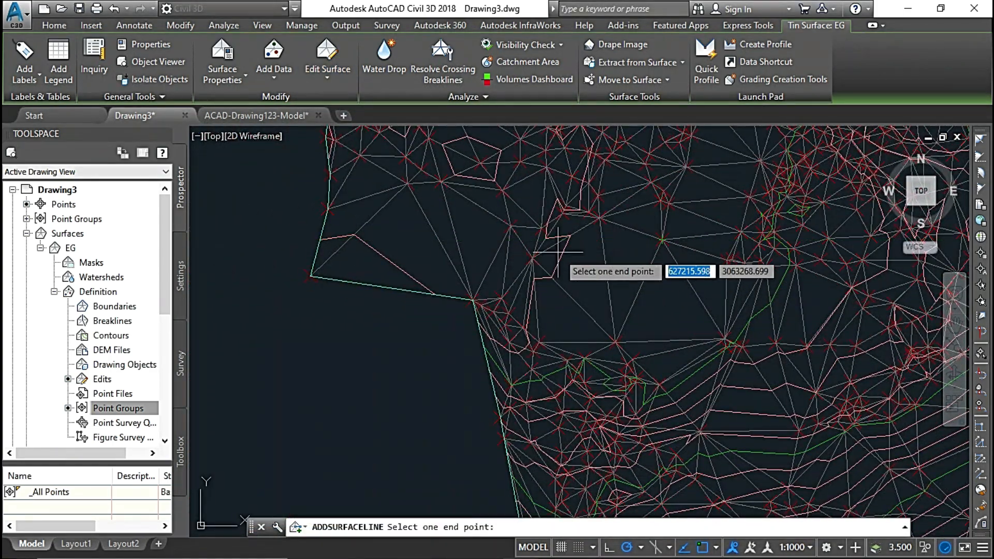
{"action": "scroll", "coordinate": [570, 259], "scroll_direction": "up", "scroll_amount": 4}
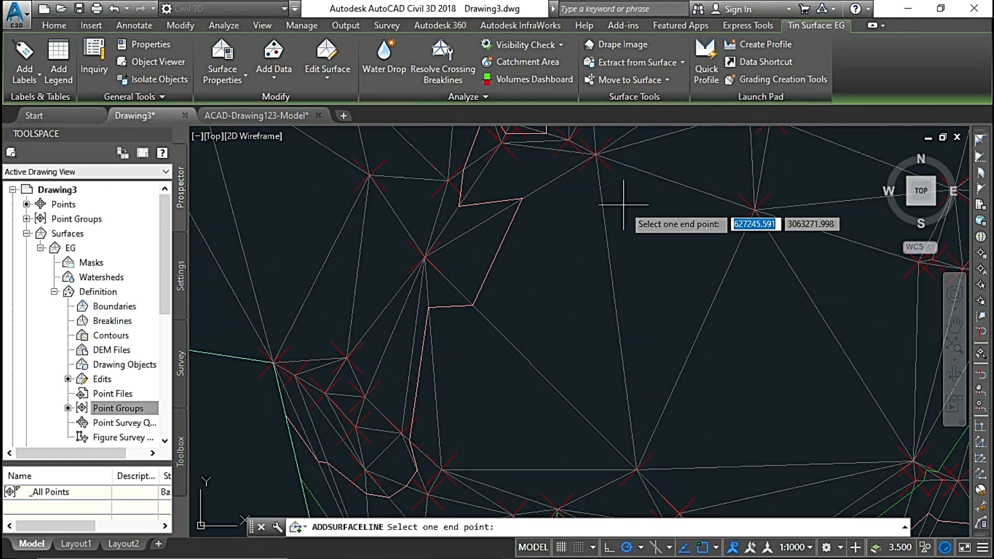
{"action": "left_click", "coordinate": [755, 210]}
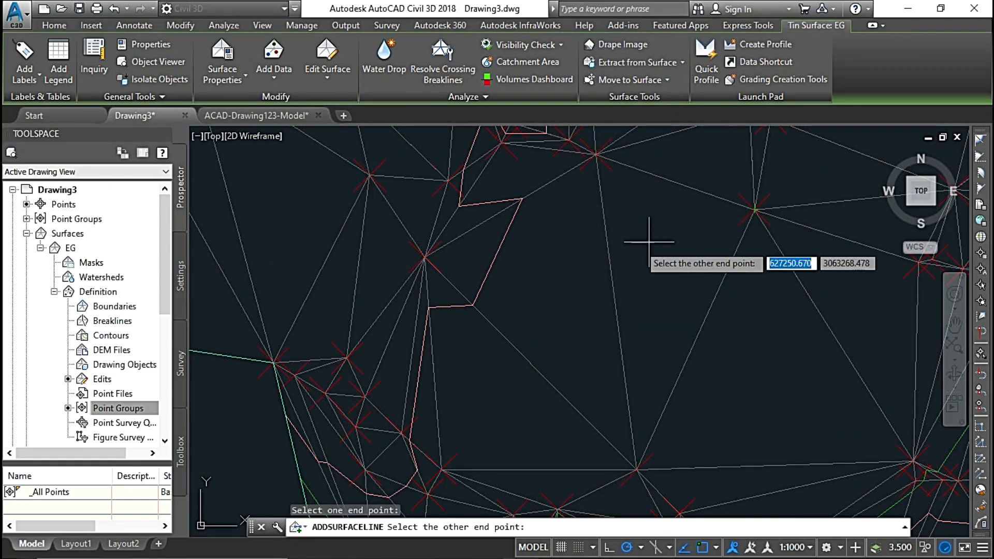
{"action": "left_click", "coordinate": [425, 256]}
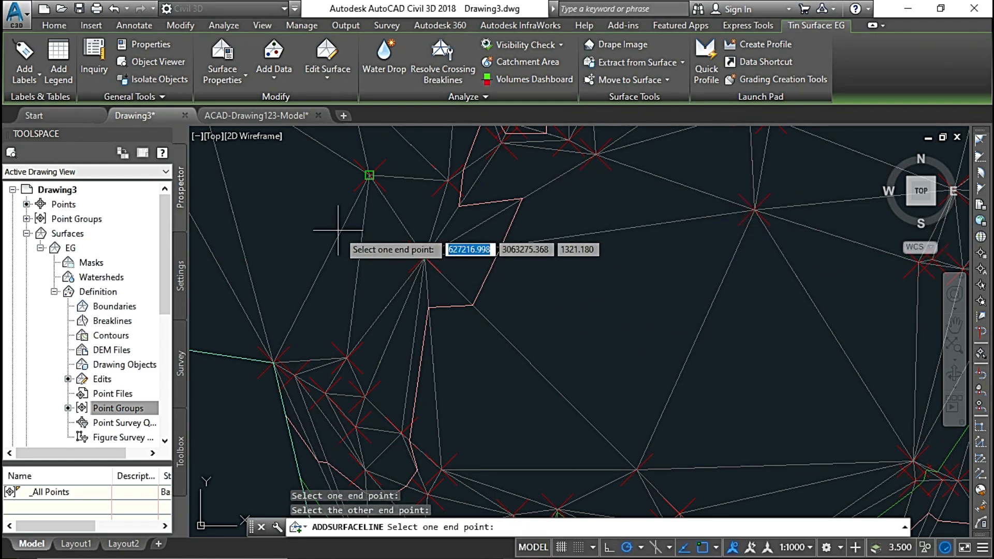
Add a TIN line from an interior point to the surface's southwest corner point, crossing the large triangle beside that corner.
{"action": "scroll", "coordinate": [603, 297], "scroll_direction": "down", "scroll_amount": 2}
{"action": "scroll", "coordinate": [665, 187], "scroll_direction": "down", "scroll_amount": 2}
{"action": "scroll", "coordinate": [517, 303], "scroll_direction": "up", "scroll_amount": 1}
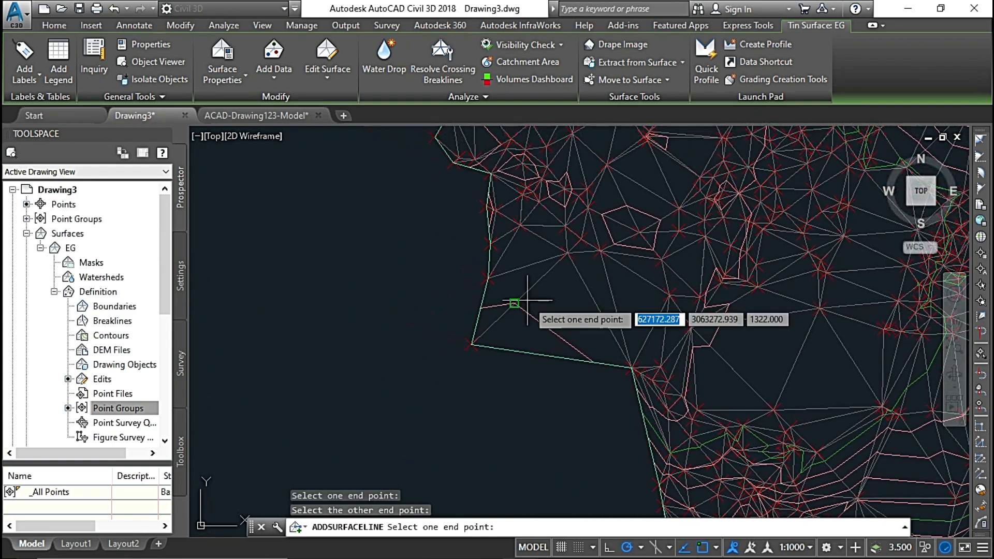
{"action": "scroll", "coordinate": [572, 286], "scroll_direction": "up", "scroll_amount": 1}
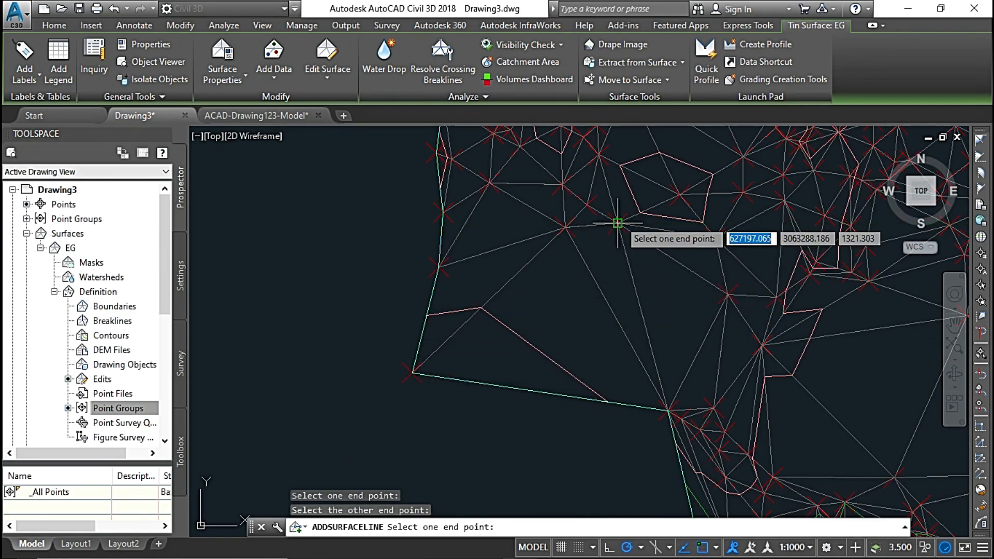
{"action": "left_click", "coordinate": [618, 224]}
{"action": "left_click", "coordinate": [412, 373]}
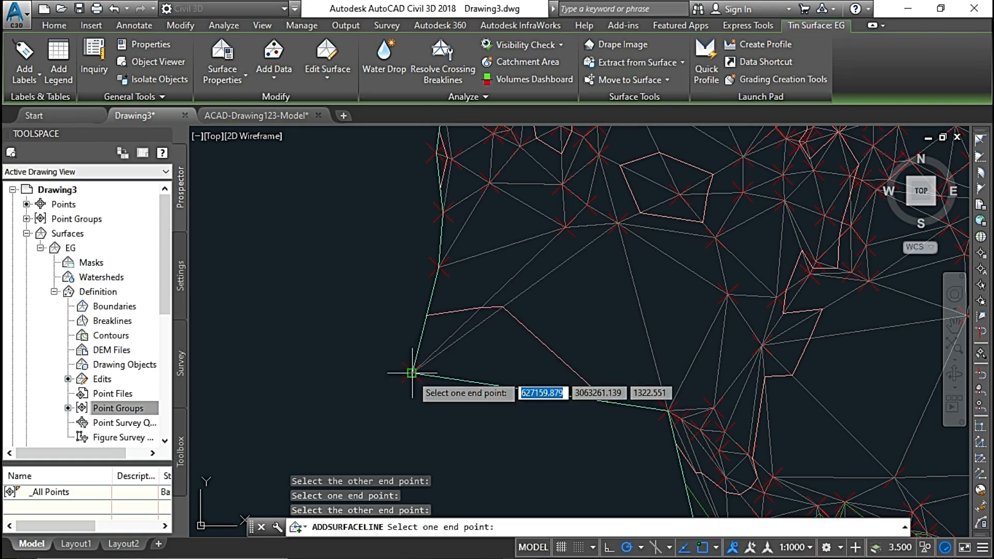
Add a TIN line from the southwest corner point to a boundary point farther down the edge, closing the outer notch.
{"action": "scroll", "coordinate": [511, 322], "scroll_direction": "down", "scroll_amount": 1}
{"action": "scroll", "coordinate": [514, 322], "scroll_direction": "down", "scroll_amount": 1}
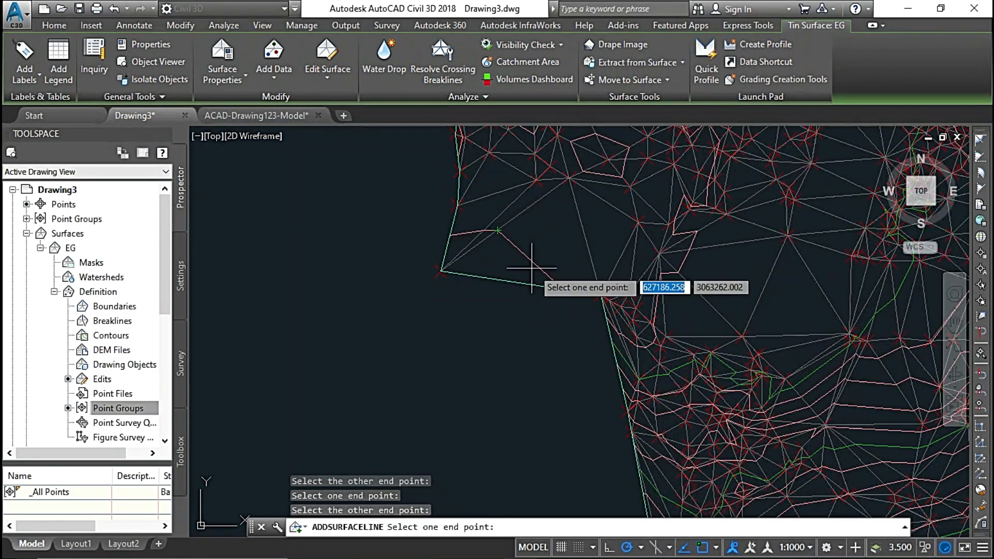
{"action": "middle_click_drag", "start_coordinate": [532, 268], "coordinate": [518, 195]}
{"action": "scroll", "coordinate": [544, 336], "scroll_direction": "up", "scroll_amount": 2}
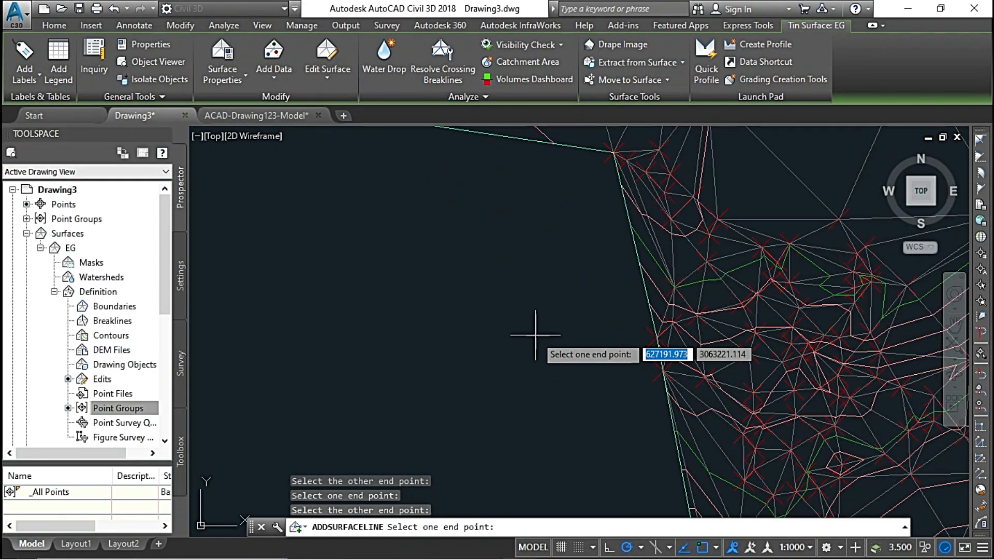
{"action": "scroll", "coordinate": [532, 321], "scroll_direction": "down", "scroll_amount": 2}
{"action": "middle_click_drag", "start_coordinate": [531, 309], "coordinate": [545, 349]}
{"action": "scroll", "coordinate": [546, 343], "scroll_direction": "up", "scroll_amount": 2}
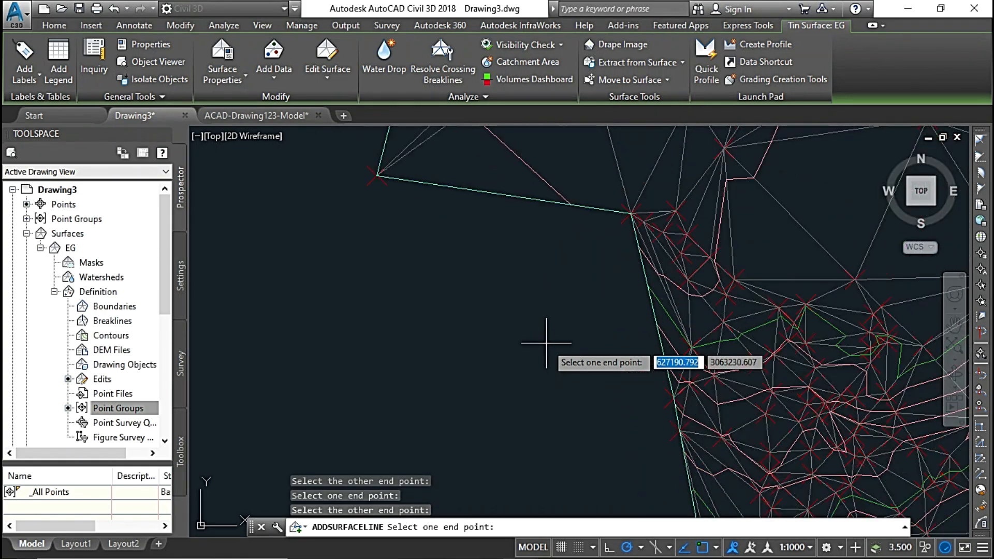
{"action": "left_click", "coordinate": [378, 173]}
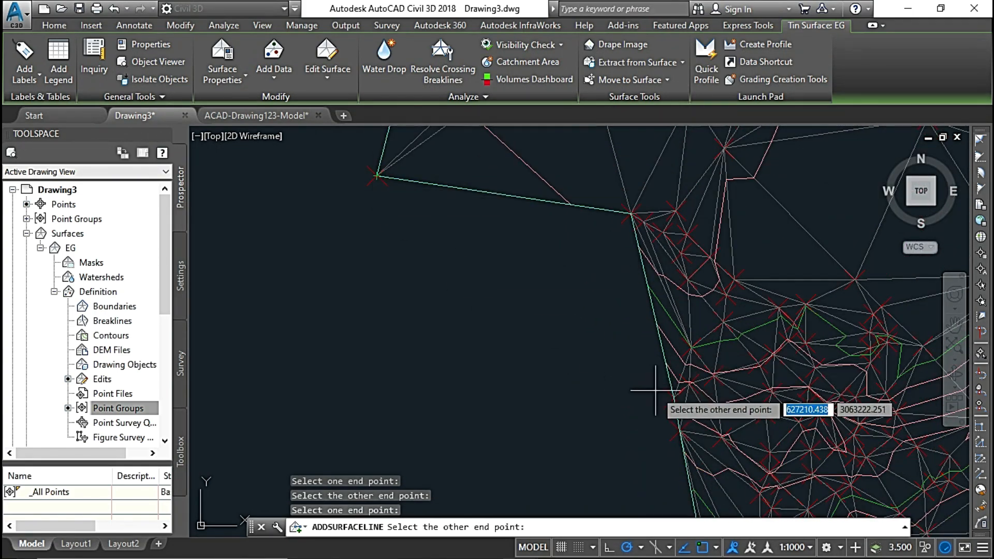
{"action": "left_click", "coordinate": [673, 395]}
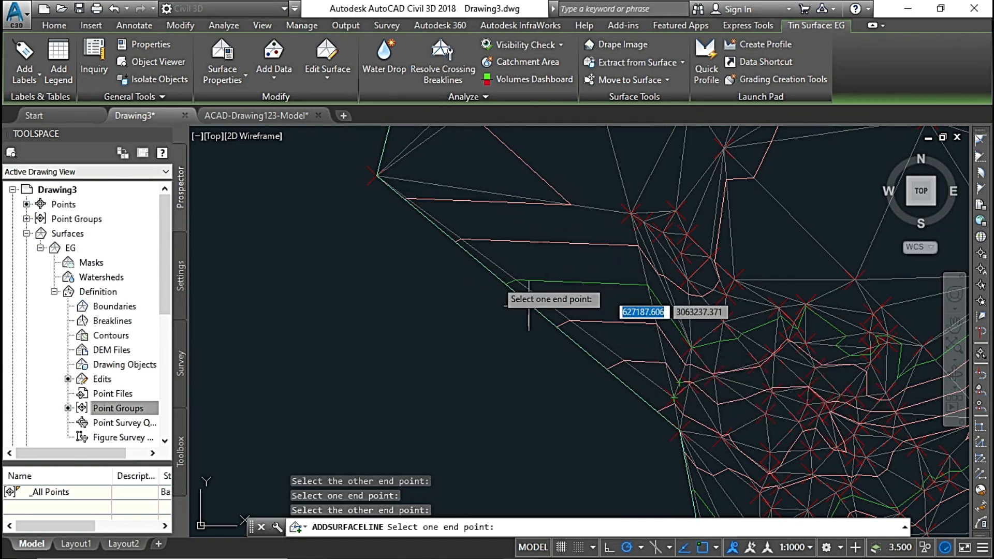
Add a TIN line across the notch in the surface's northeast edge and end the Add Line edit.
{"action": "scroll", "coordinate": [552, 300], "scroll_direction": "down", "scroll_amount": 5}
{"action": "scroll", "coordinate": [522, 316], "scroll_direction": "up", "scroll_amount": 4}
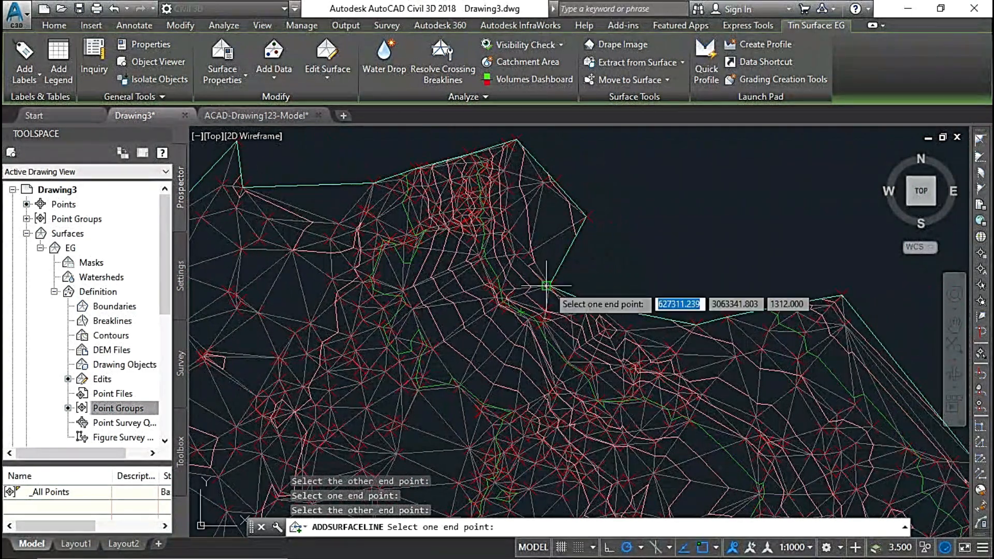
{"action": "scroll", "coordinate": [546, 286], "scroll_direction": "up", "scroll_amount": 3}
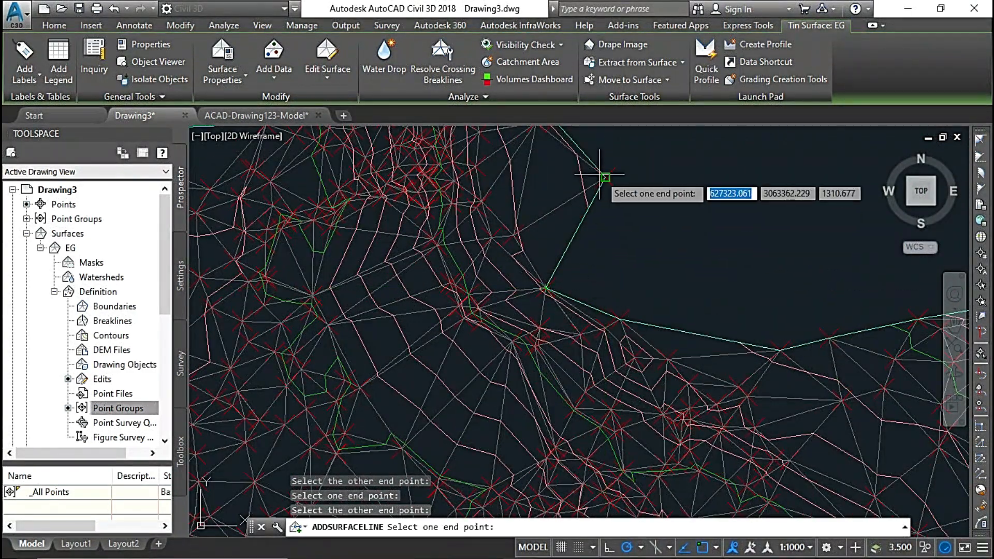
{"action": "left_click", "coordinate": [606, 178]}
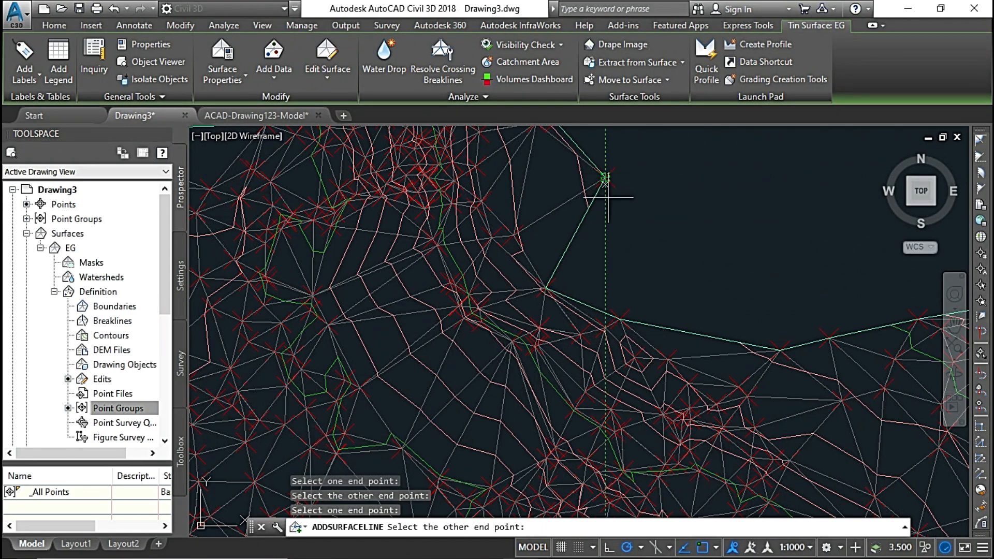
{"action": "left_click", "coordinate": [619, 319]}
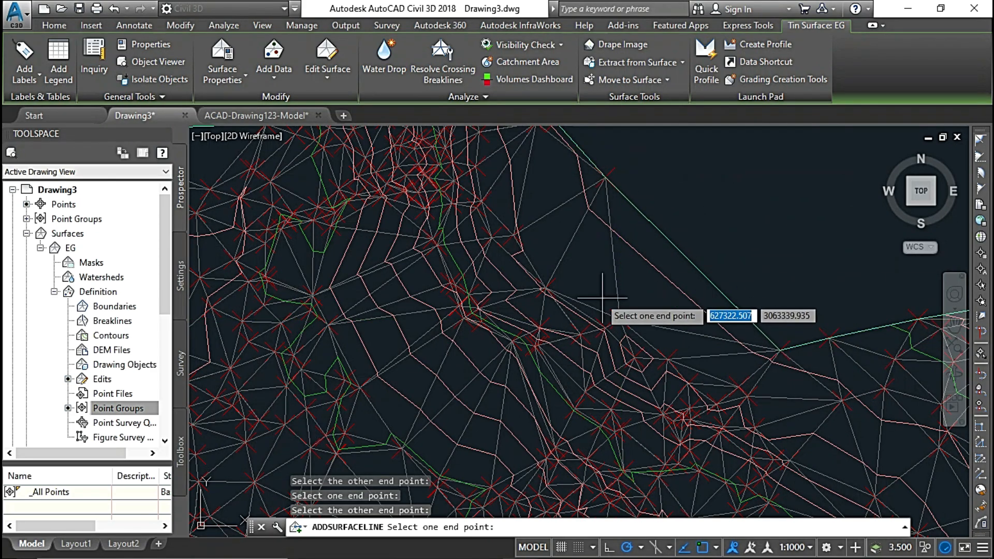
{"action": "scroll", "coordinate": [533, 221], "scroll_direction": "down", "scroll_amount": 2}
{"action": "middle_click_drag", "start_coordinate": [426, 258], "coordinate": [588, 215]}
{"action": "scroll", "coordinate": [482, 236], "scroll_direction": "down", "scroll_amount": 2}
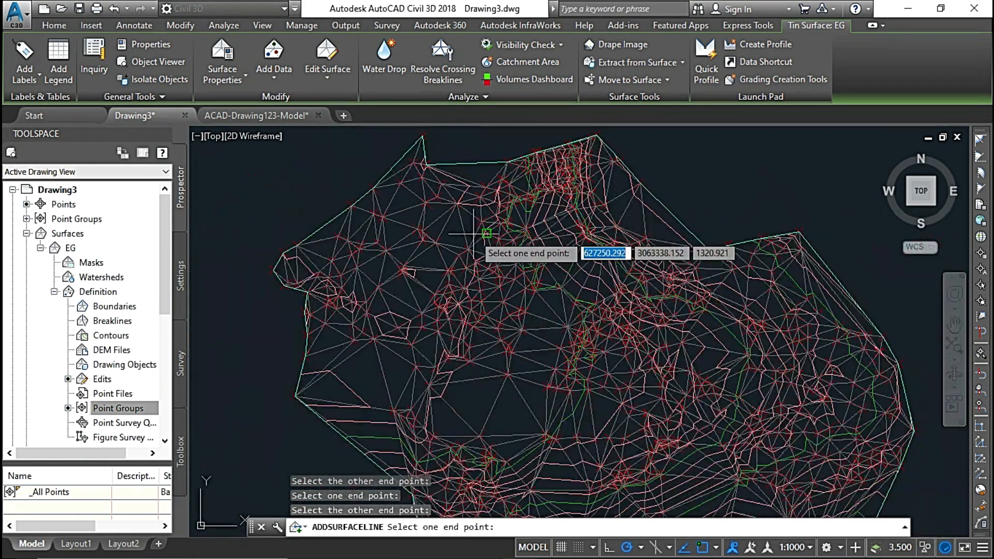
{"action": "mouse_move", "coordinate": [473, 236]}
{"action": "middle_mouse_down"}
{"action": "mouse_move", "coordinate": [526, 209]}
{"action": "mouse_move", "coordinate": [526, 222]}
{"action": "middle_mouse_up"}
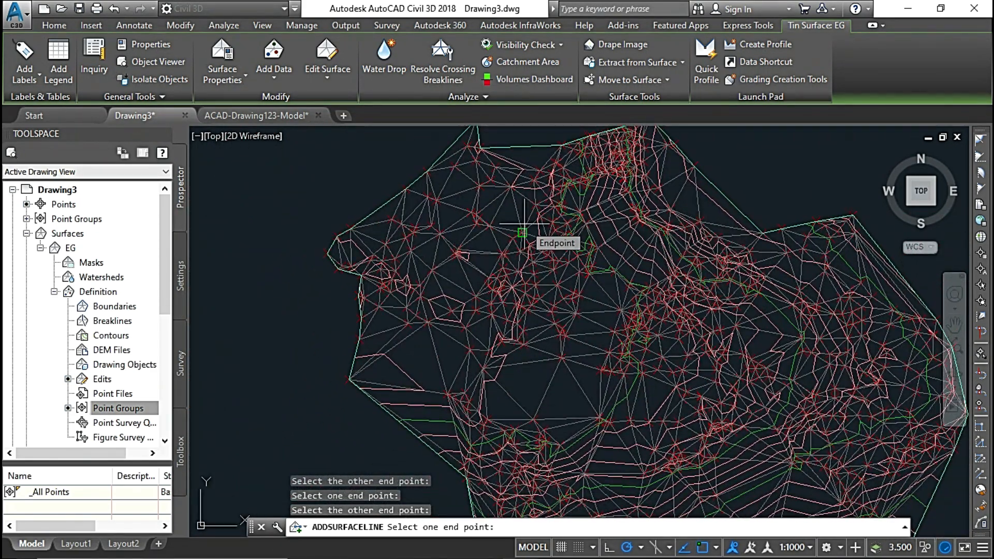
{"action": "key", "text": "Escape"}
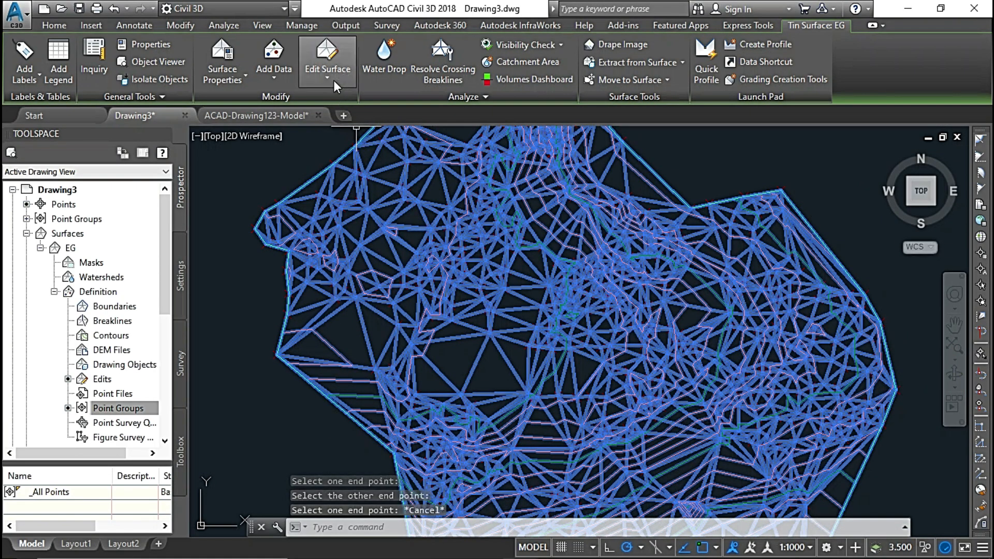
Start the Swap Edge edit, swap the long diagonal edge in the sparse central area, and swap it back to its original direction.
{"action": "left_click", "coordinate": [334, 79]}
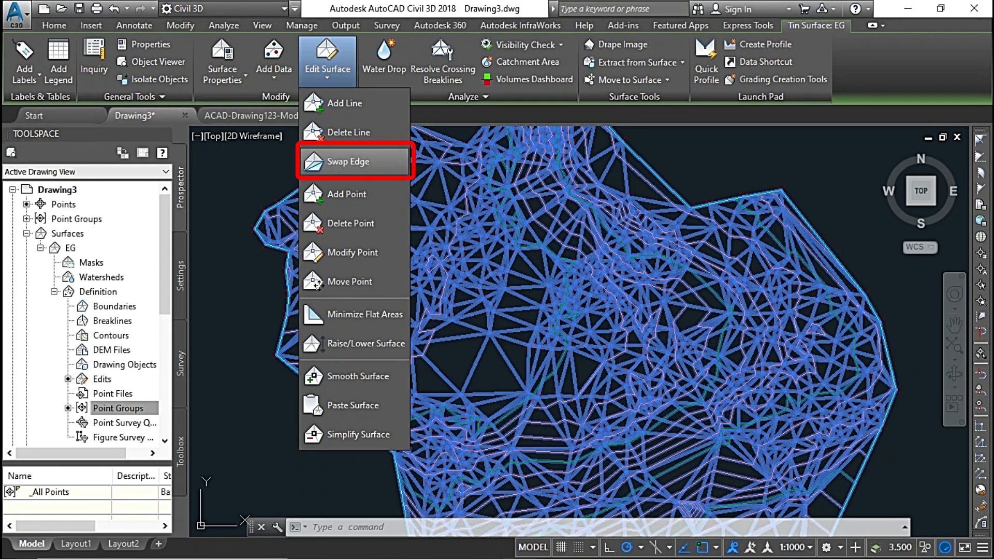
{"action": "left_click", "coordinate": [345, 160]}
{"action": "scroll", "coordinate": [463, 248], "scroll_direction": "up", "scroll_amount": 5}
{"action": "scroll", "coordinate": [464, 248], "scroll_direction": "up", "scroll_amount": 2}
{"action": "scroll", "coordinate": [454, 250], "scroll_direction": "down", "scroll_amount": 2}
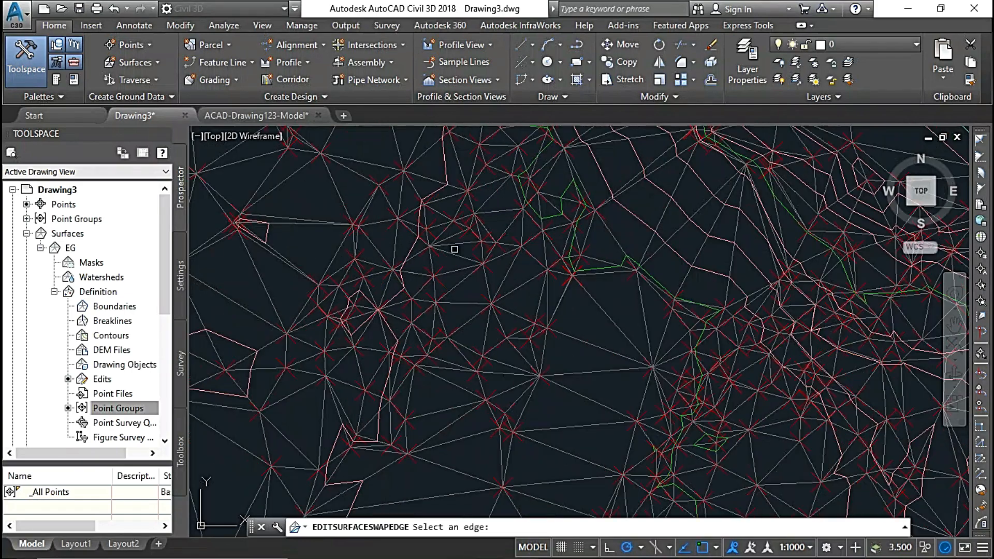
{"action": "scroll", "coordinate": [576, 337], "scroll_direction": "up", "scroll_amount": 4}
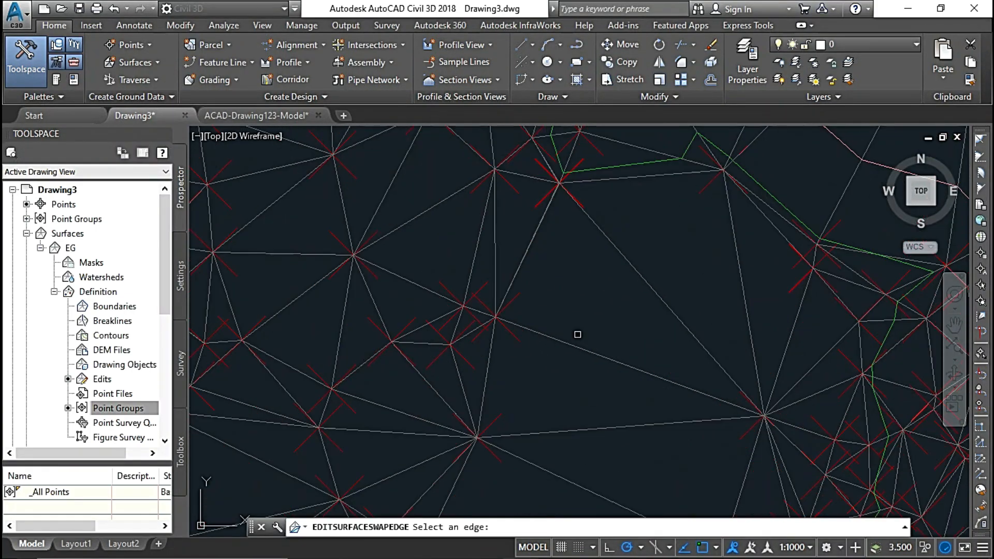
{"action": "scroll", "coordinate": [577, 335], "scroll_direction": "down", "scroll_amount": 2}
{"action": "middle_click_drag", "start_coordinate": [580, 313], "coordinate": [638, 292]}
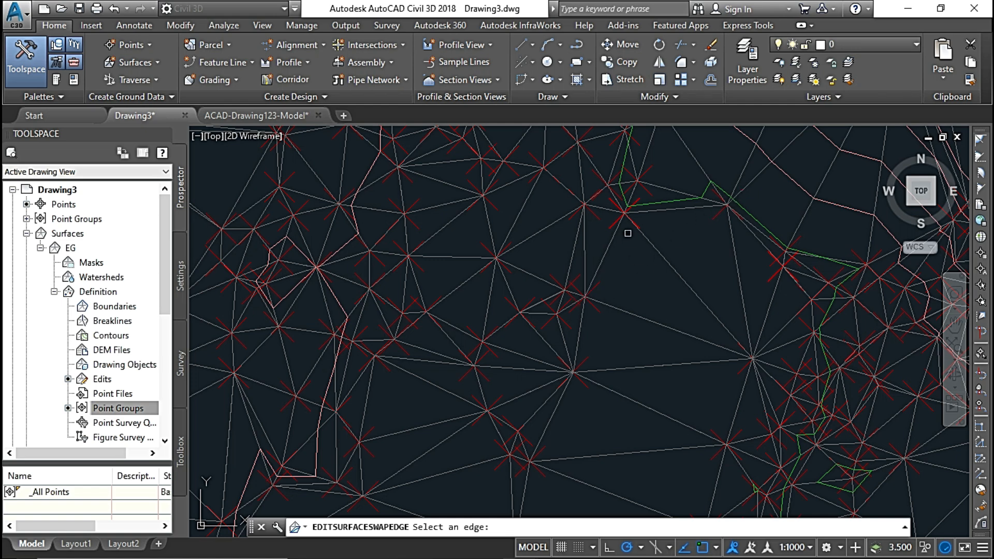
{"action": "left_click", "coordinate": [674, 270]}
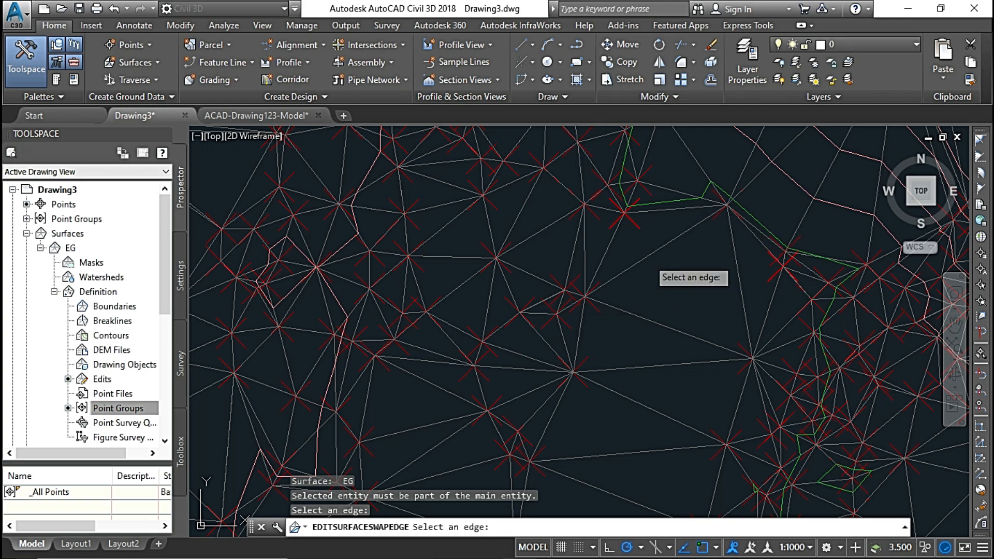
{"action": "left_click", "coordinate": [647, 258]}
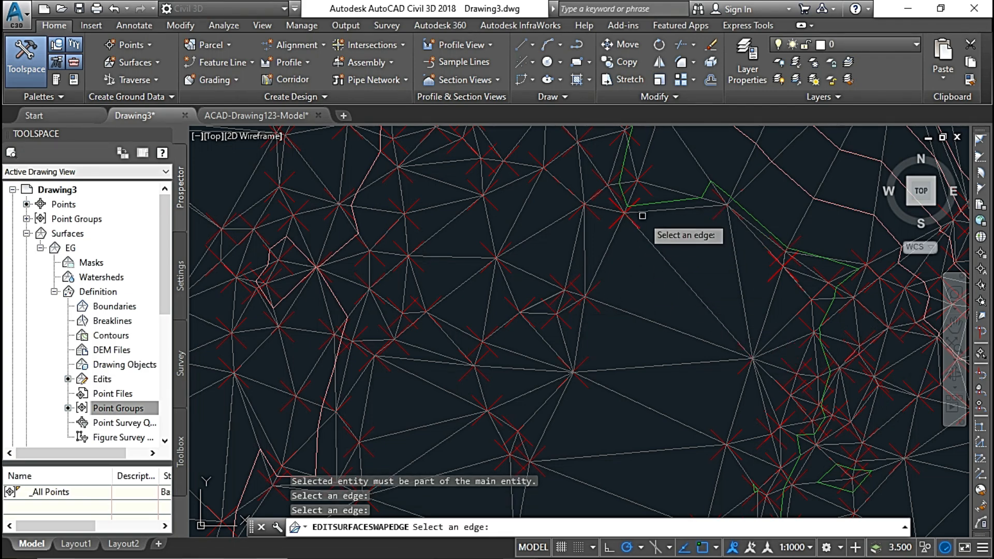
Swap the long near-horizontal edge just south of that diagonal and end the Swap Edge edit.
{"action": "middle_click_drag", "start_coordinate": [600, 301], "coordinate": [599, 201]}
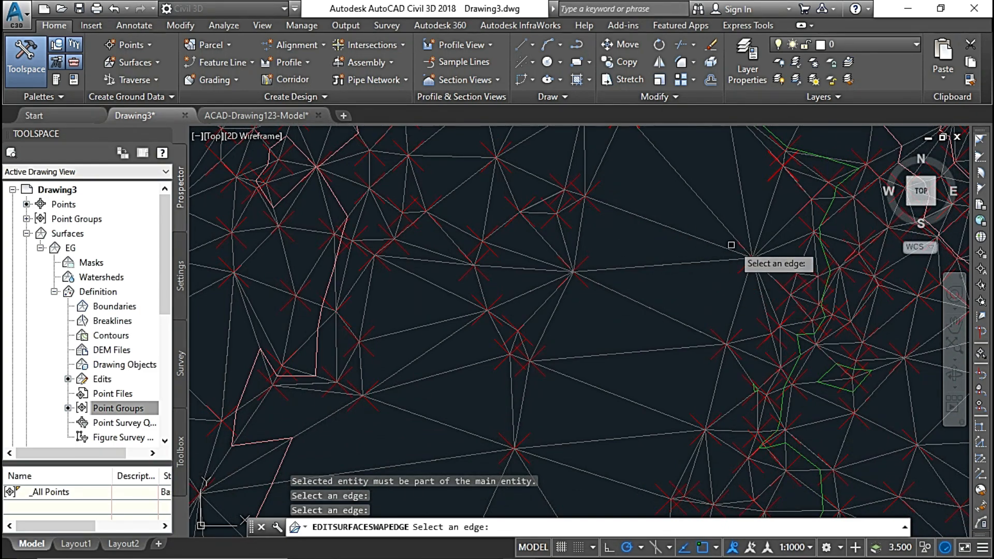
{"action": "left_click", "coordinate": [667, 267]}
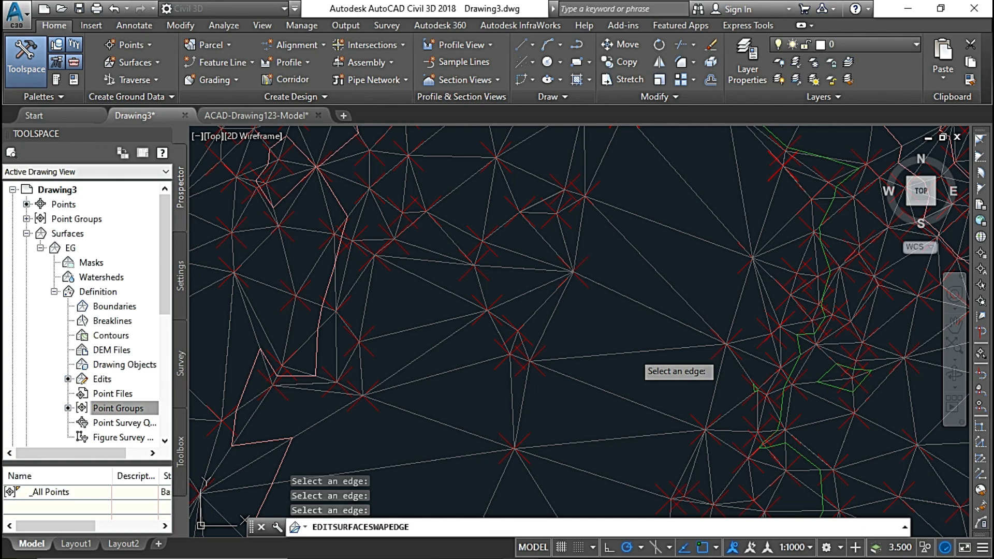
{"action": "scroll", "coordinate": [594, 259], "scroll_direction": "up", "scroll_amount": 2}
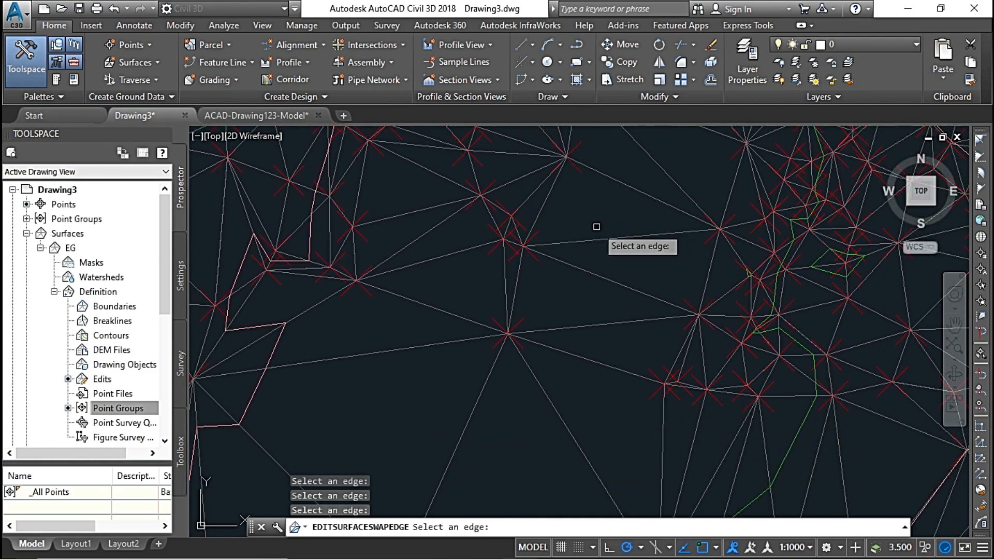
{"action": "middle_click_drag", "start_coordinate": [595, 226], "coordinate": [584, 416]}
{"action": "mouse_move", "coordinate": [468, 247]}
{"action": "middle_mouse_down"}
{"action": "mouse_move", "coordinate": [653, 387]}
{"action": "mouse_move", "coordinate": [590, 352]}
{"action": "middle_mouse_up"}
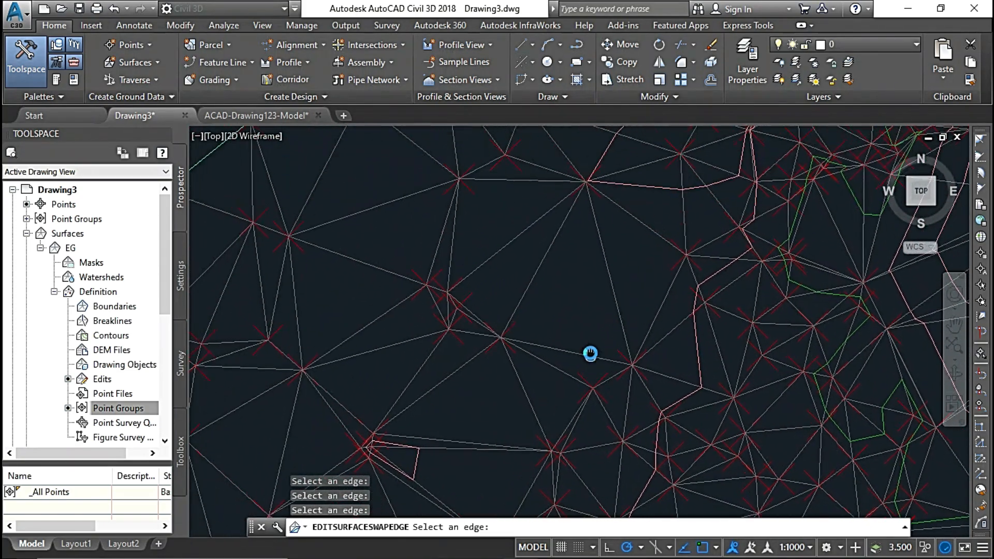
{"action": "key", "text": "Escape"}
Select surface EG and use Add Point to place a point in the large sparse central-west area, accepting the default elevation of 1320.415.
{"action": "left_click", "coordinate": [535, 289]}
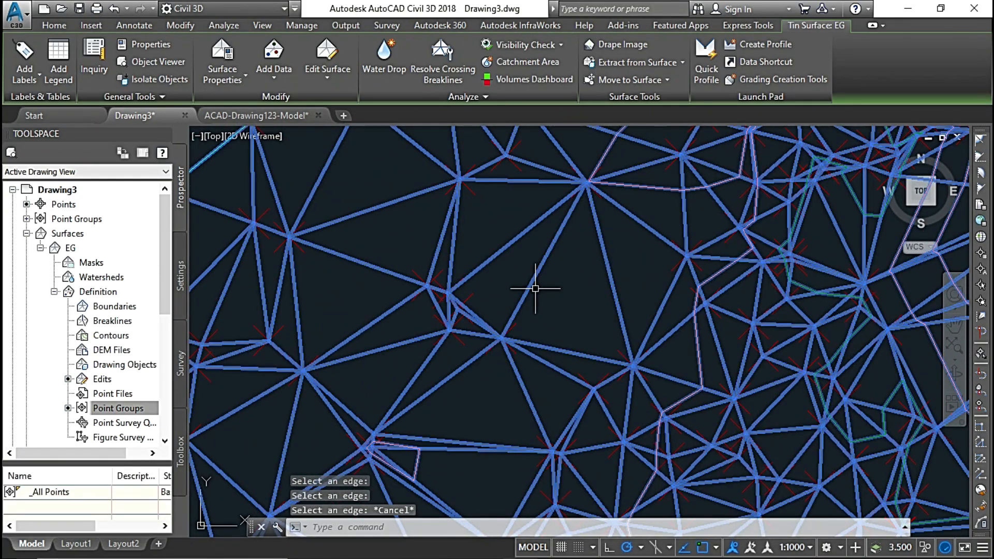
{"action": "scroll", "coordinate": [493, 228], "scroll_direction": "down", "scroll_amount": 3}
{"action": "middle_click_drag", "start_coordinate": [542, 272], "coordinate": [488, 251]}
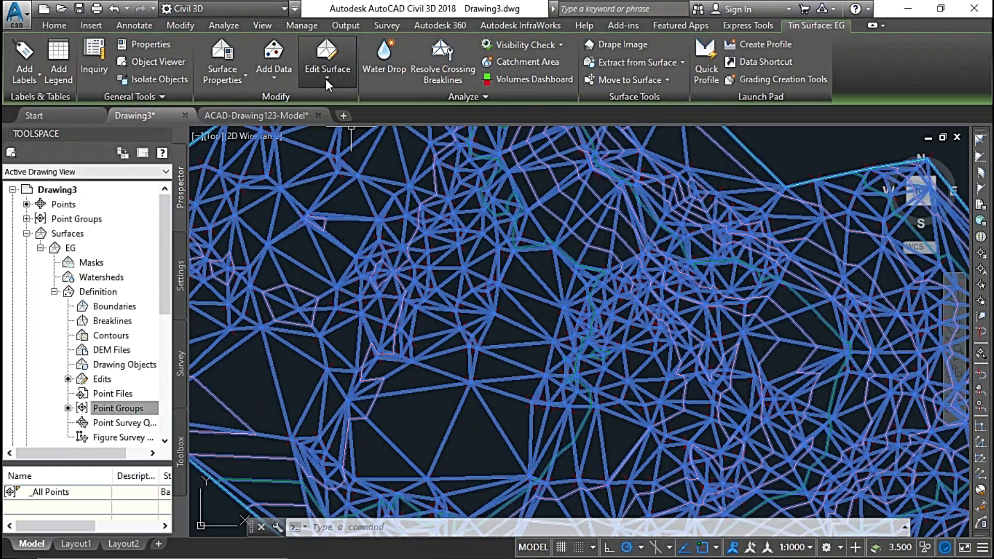
{"action": "left_click", "coordinate": [325, 79]}
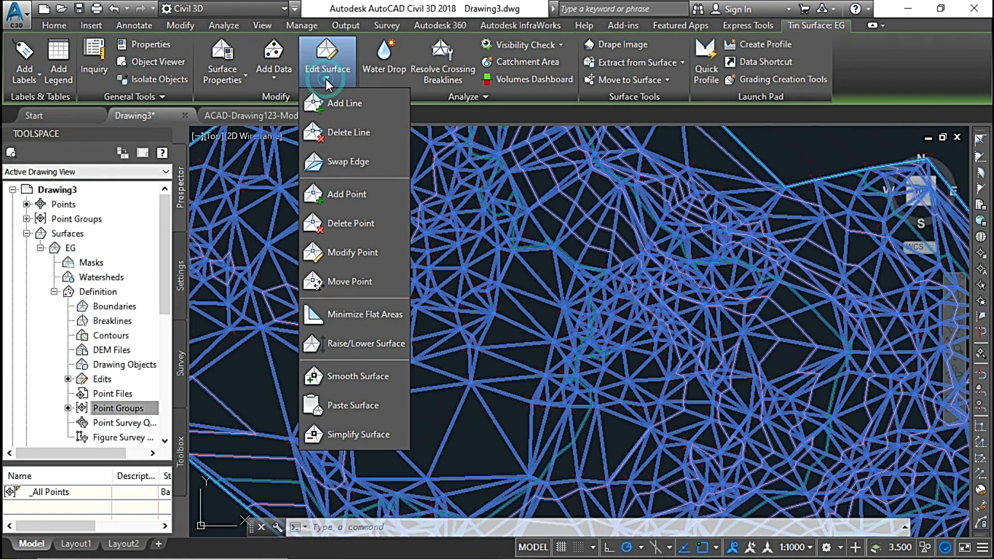
{"action": "left_click", "coordinate": [352, 195]}
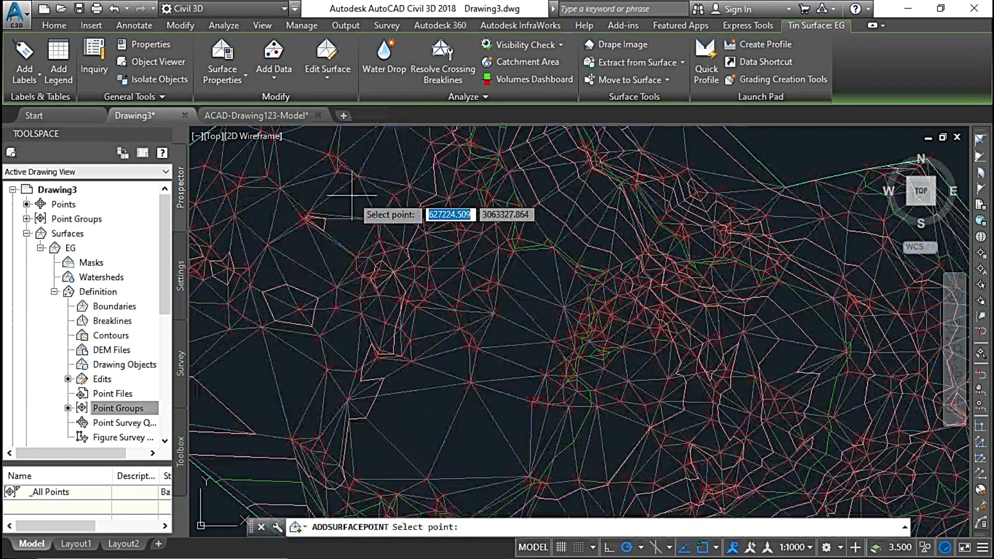
{"action": "scroll", "coordinate": [445, 256], "scroll_direction": "up", "scroll_amount": 8}
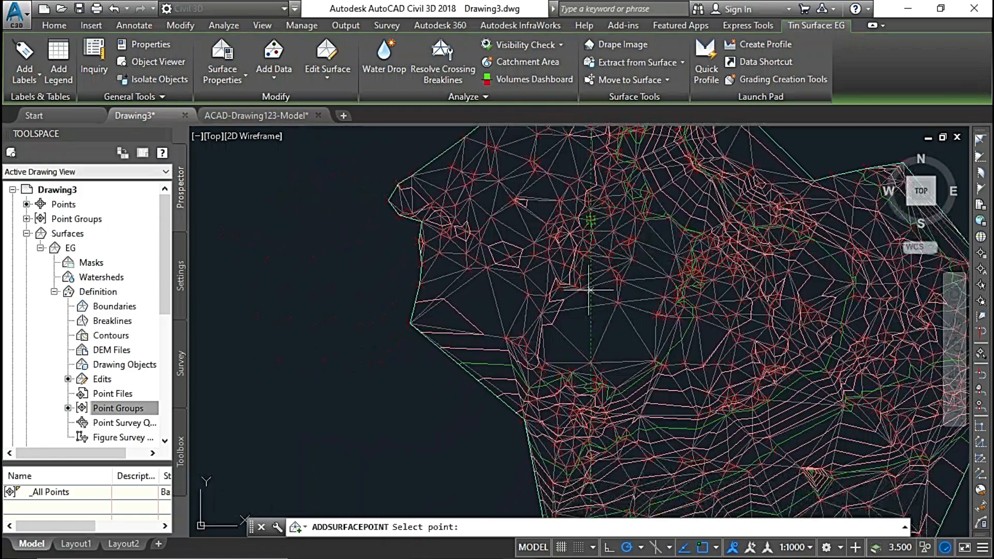
{"action": "scroll", "coordinate": [664, 302], "scroll_direction": "down", "scroll_amount": 5}
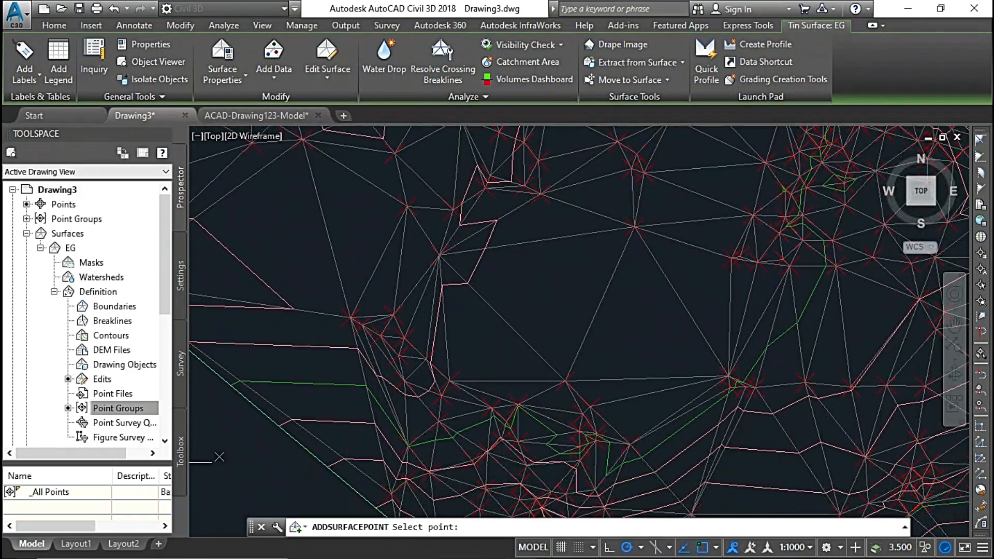
{"action": "scroll", "coordinate": [647, 265], "scroll_direction": "down", "scroll_amount": 5}
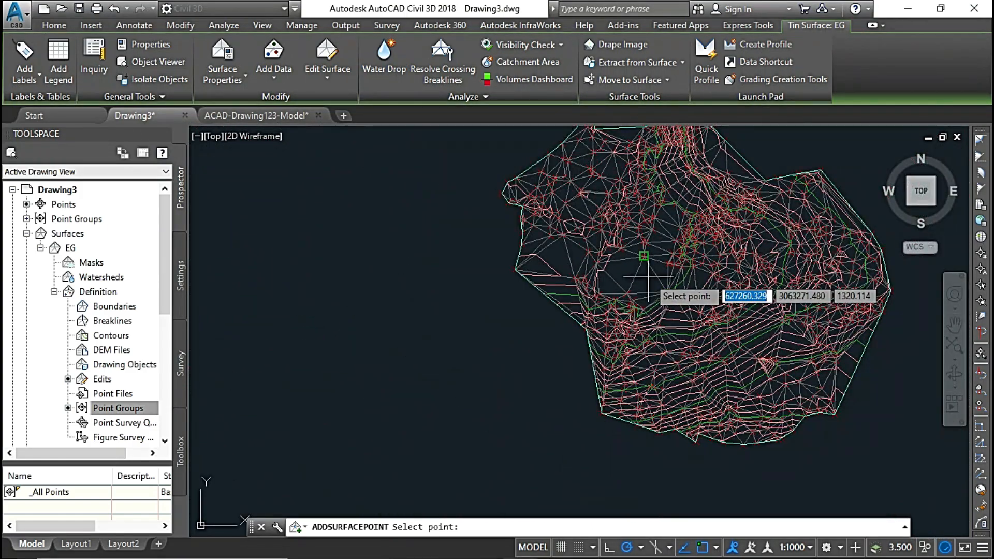
{"action": "scroll", "coordinate": [637, 259], "scroll_direction": "up", "scroll_amount": 5}
{"action": "scroll", "coordinate": [637, 259], "scroll_direction": "up", "scroll_amount": 2}
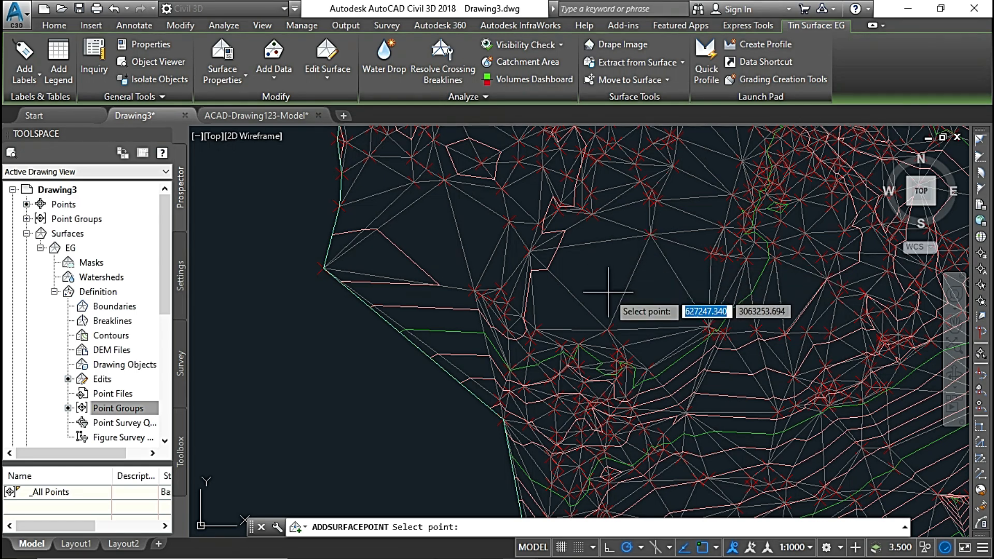
{"action": "scroll", "coordinate": [606, 280], "scroll_direction": "up", "scroll_amount": 2}
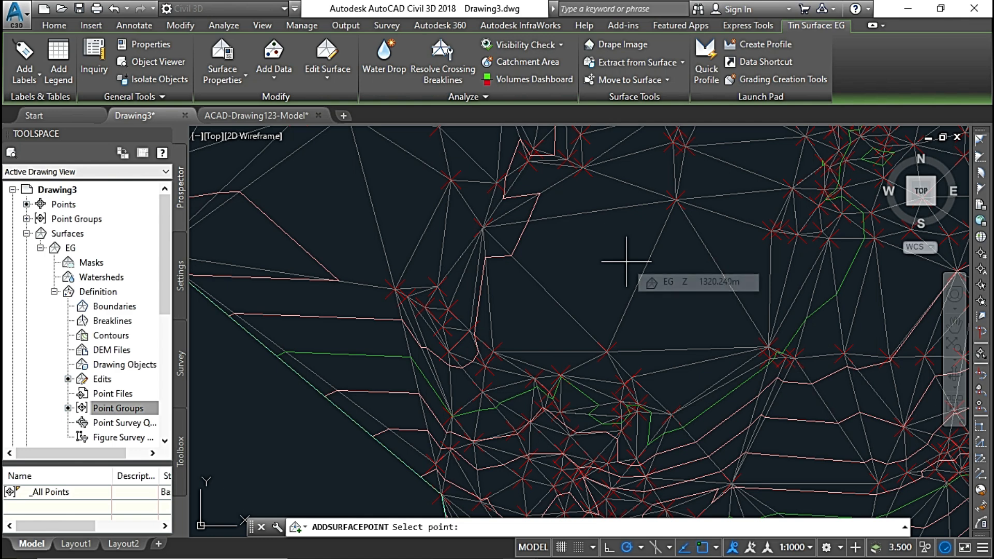
{"action": "mouse_move", "coordinate": [626, 261]}
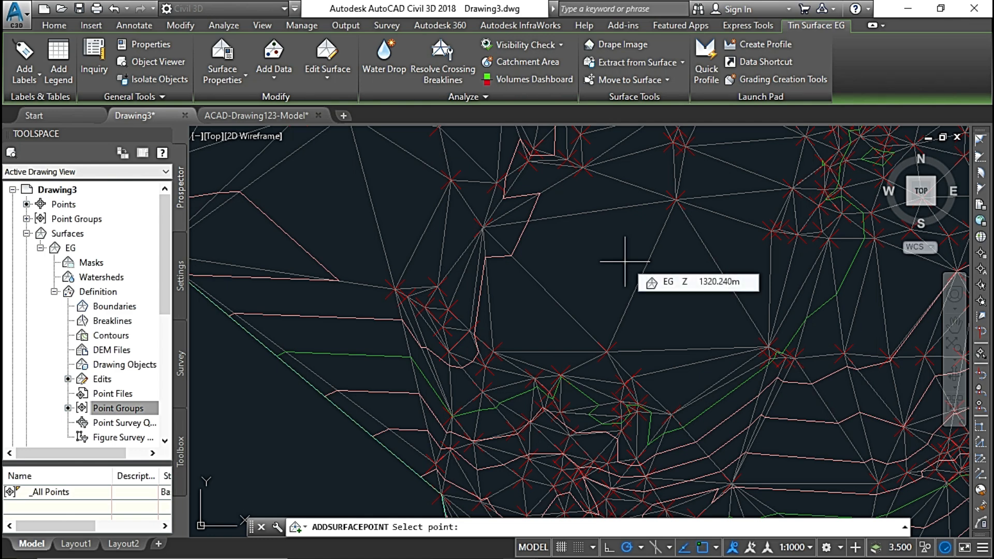
{"action": "scroll", "coordinate": [589, 237], "scroll_direction": "up", "scroll_amount": 2}
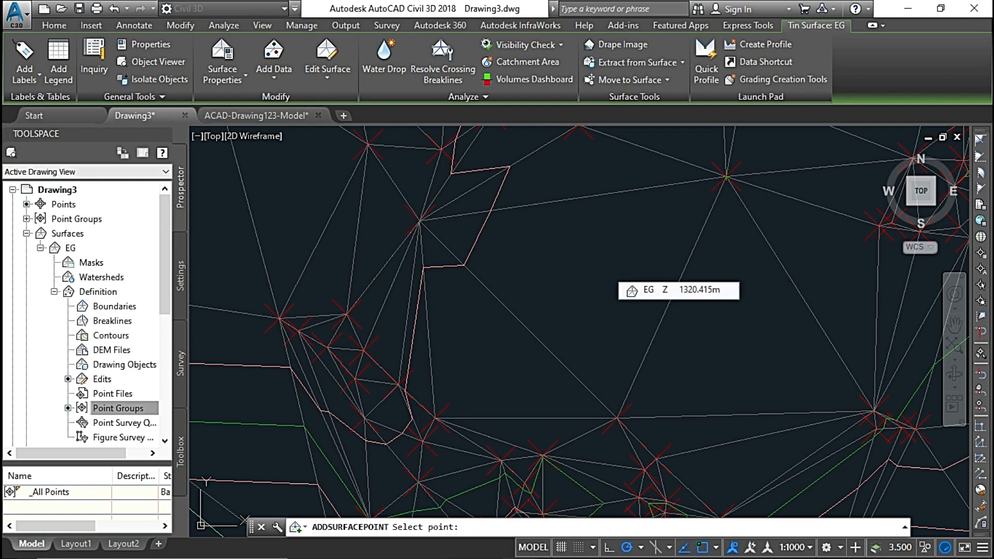
{"action": "left_click", "coordinate": [606, 270]}
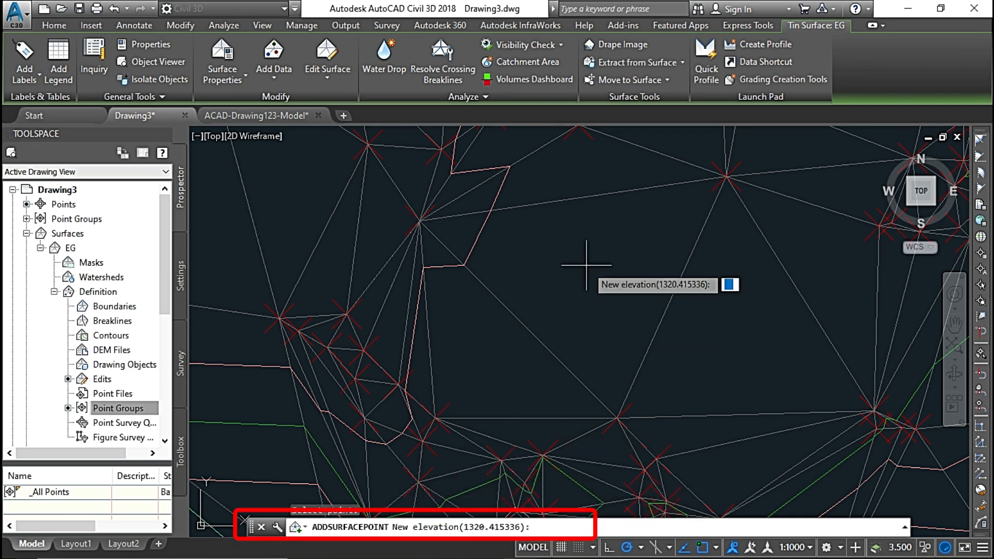
{"action": "key", "text": "Return"}
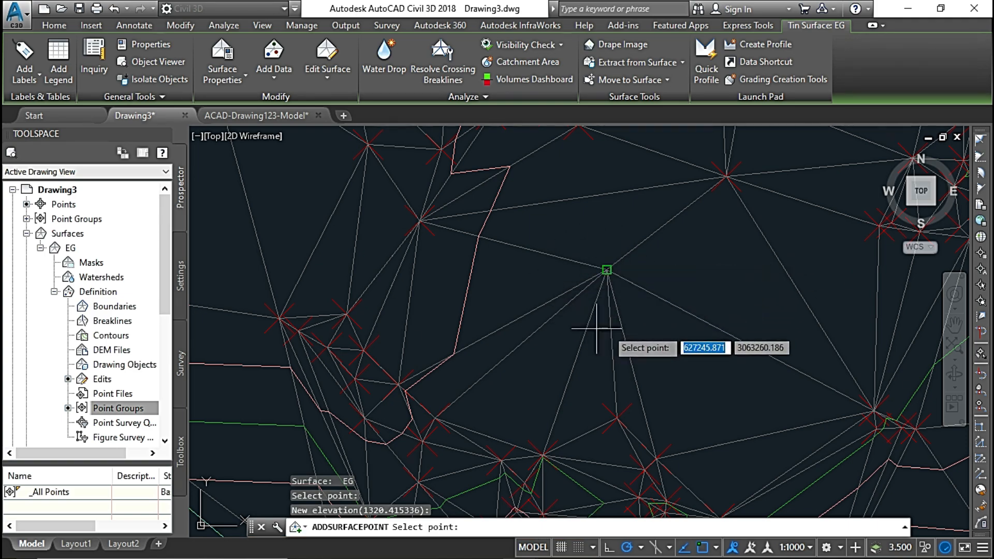
Add a second surface point in the sparse area just east of the first one, accepting the default elevation of 1320.297.
{"action": "middle_click_drag", "start_coordinate": [648, 268], "coordinate": [638, 307]}
{"action": "scroll", "coordinate": [641, 321], "scroll_direction": "down", "scroll_amount": 3}
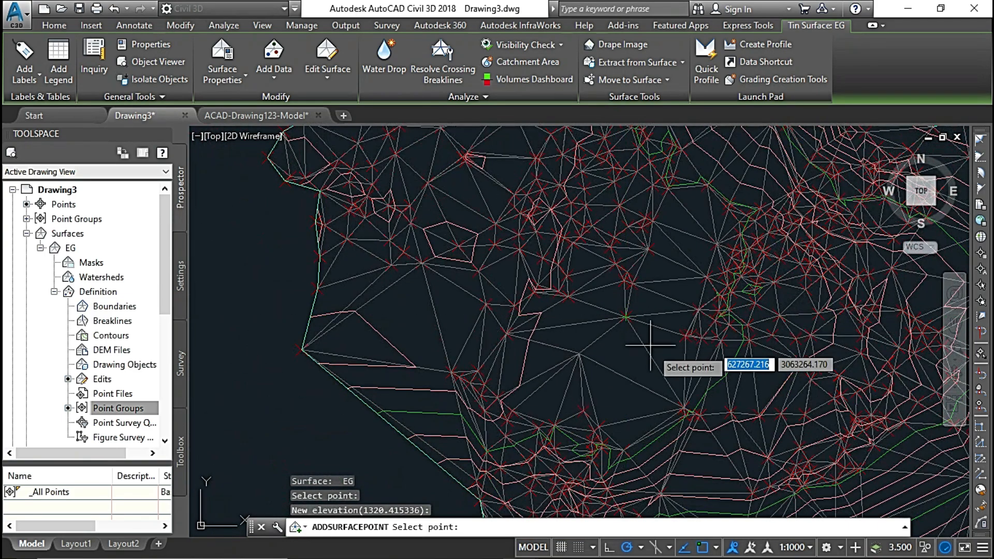
{"action": "scroll", "coordinate": [643, 366], "scroll_direction": "up", "scroll_amount": 3}
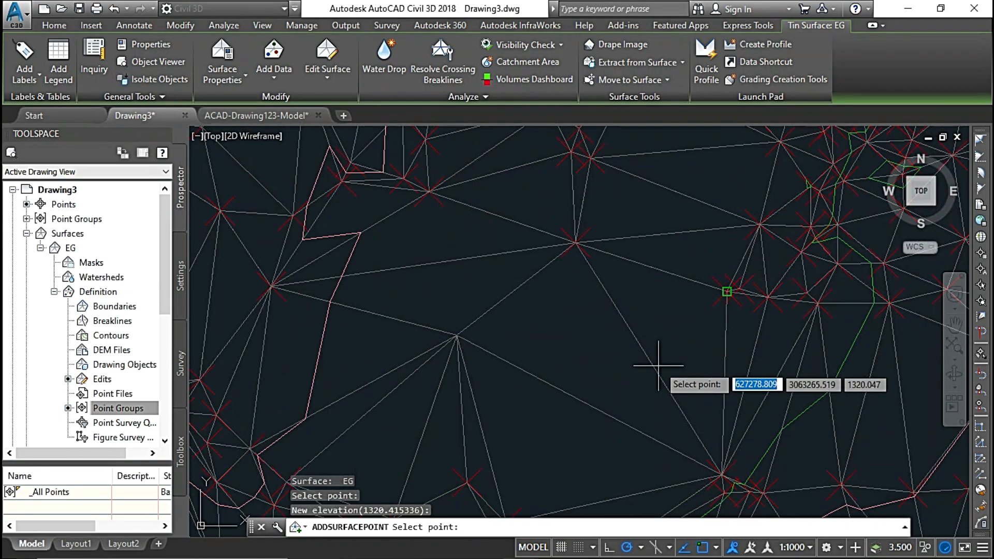
{"action": "left_click", "coordinate": [568, 334]}
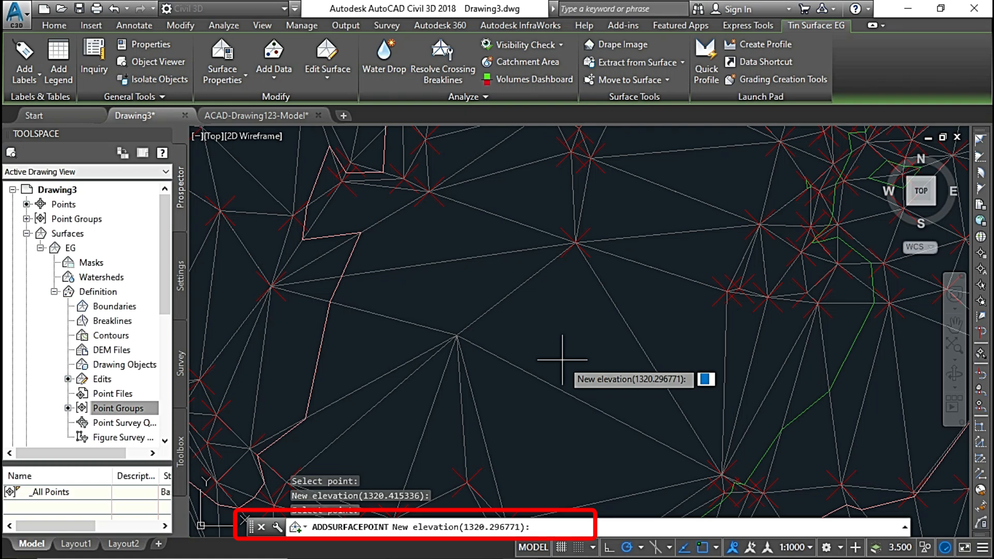
{"action": "key", "text": "Return"}
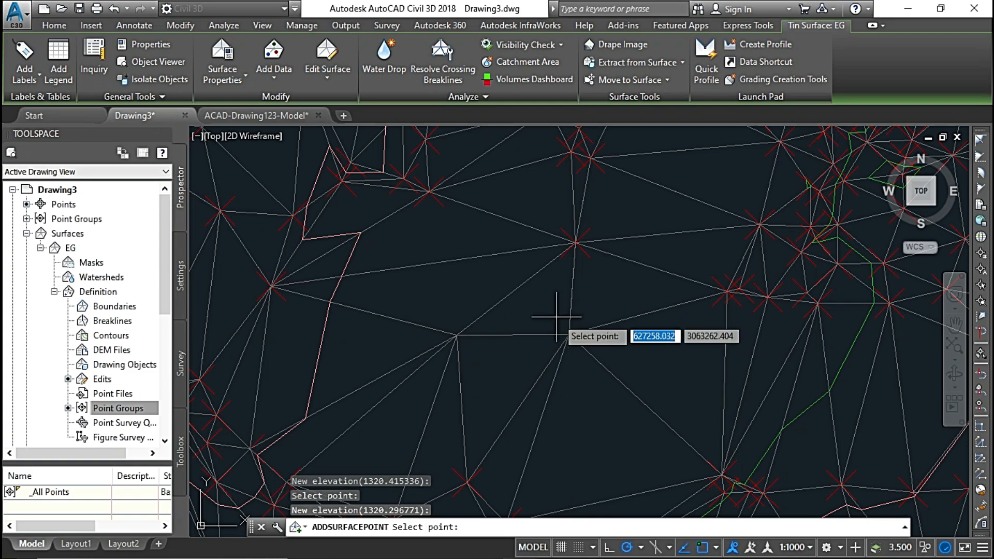
Add a surface point in the large triangle near the surface's western corner with elevation 1321.50 and end the Add Point edit.
{"action": "scroll", "coordinate": [565, 328], "scroll_direction": "down", "scroll_amount": 4}
{"action": "scroll", "coordinate": [564, 328], "scroll_direction": "down", "scroll_amount": 2}
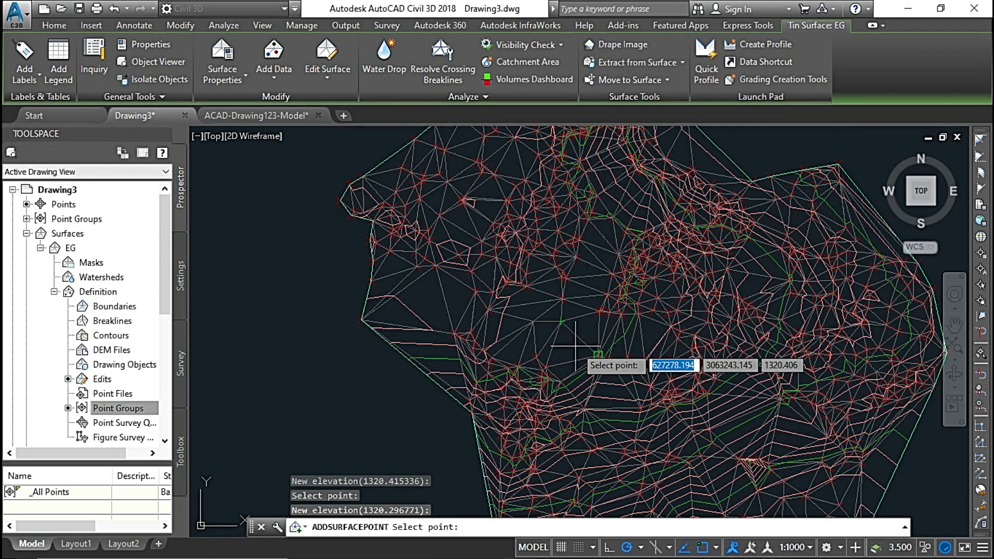
{"action": "scroll", "coordinate": [665, 303], "scroll_direction": "up", "scroll_amount": 6}
{"action": "scroll", "coordinate": [668, 299], "scroll_direction": "up", "scroll_amount": 4}
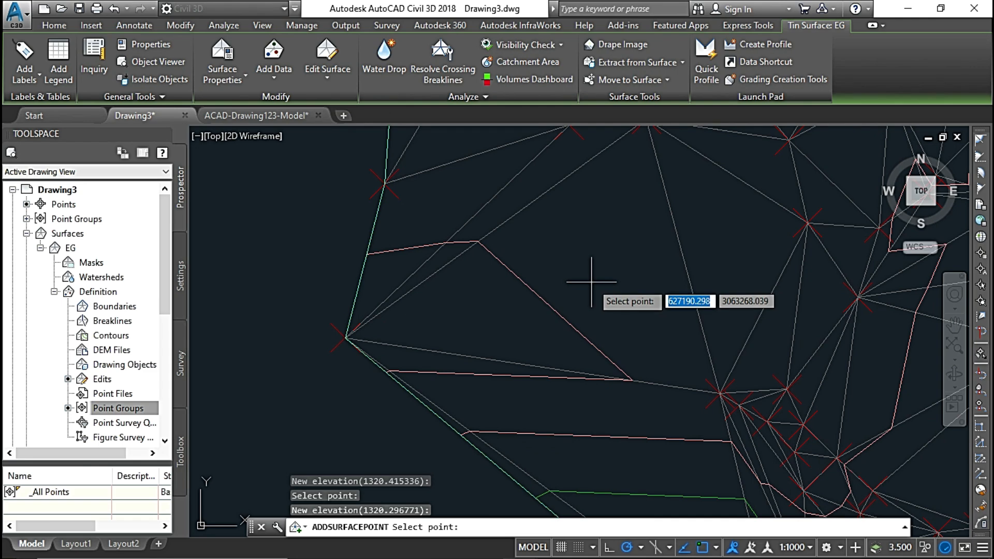
{"action": "mouse_move", "coordinate": [591, 283]}
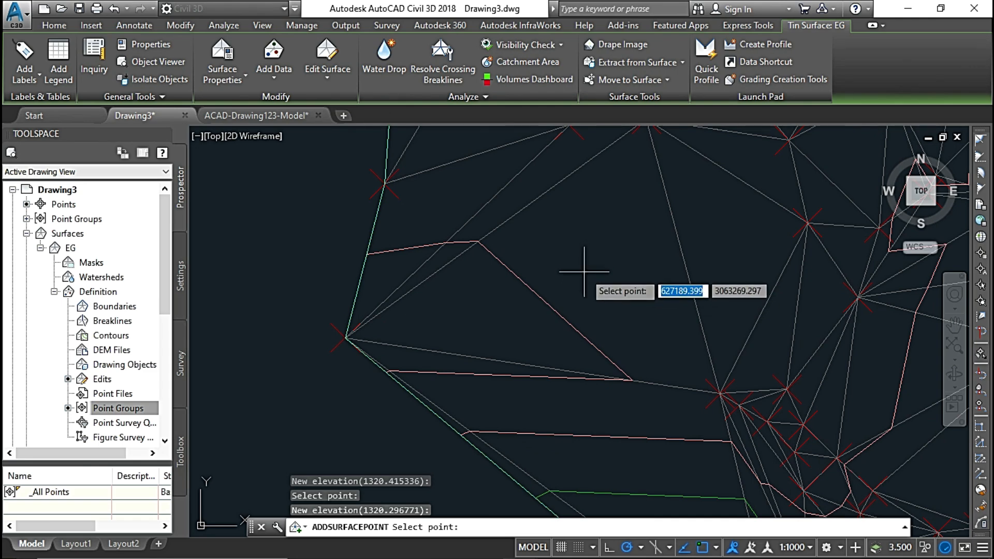
{"action": "left_click", "coordinate": [584, 270]}
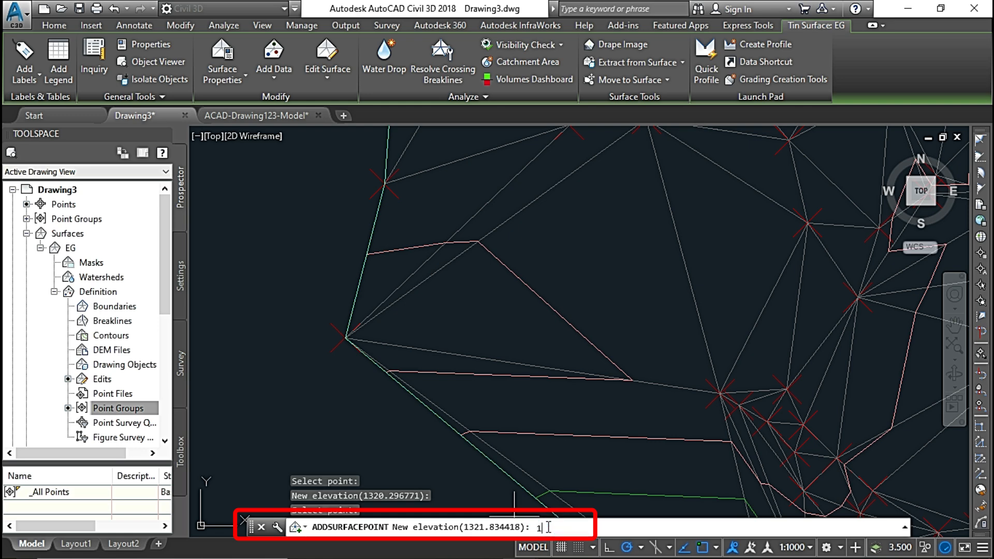
{"action": "key", "text": "Return"}
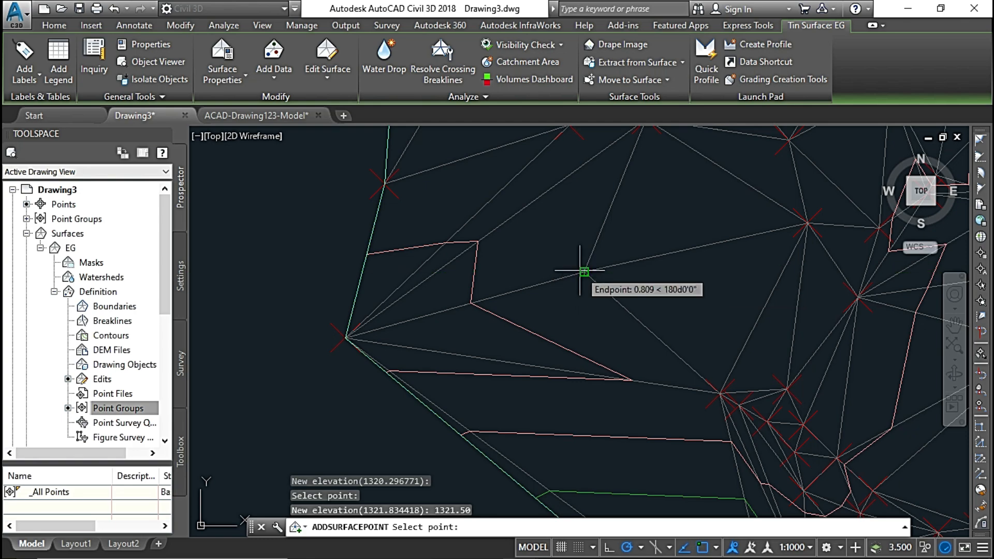
{"action": "middle_click_drag", "start_coordinate": [584, 272], "coordinate": [632, 409]}
{"action": "mouse_move", "coordinate": [695, 293]}
{"action": "middle_mouse_down"}
{"action": "mouse_move", "coordinate": [583, 414]}
{"action": "mouse_move", "coordinate": [634, 358]}
{"action": "mouse_move", "coordinate": [575, 198]}
{"action": "mouse_move", "coordinate": [552, 310]}
{"action": "mouse_move", "coordinate": [572, 268]}
{"action": "middle_mouse_up"}
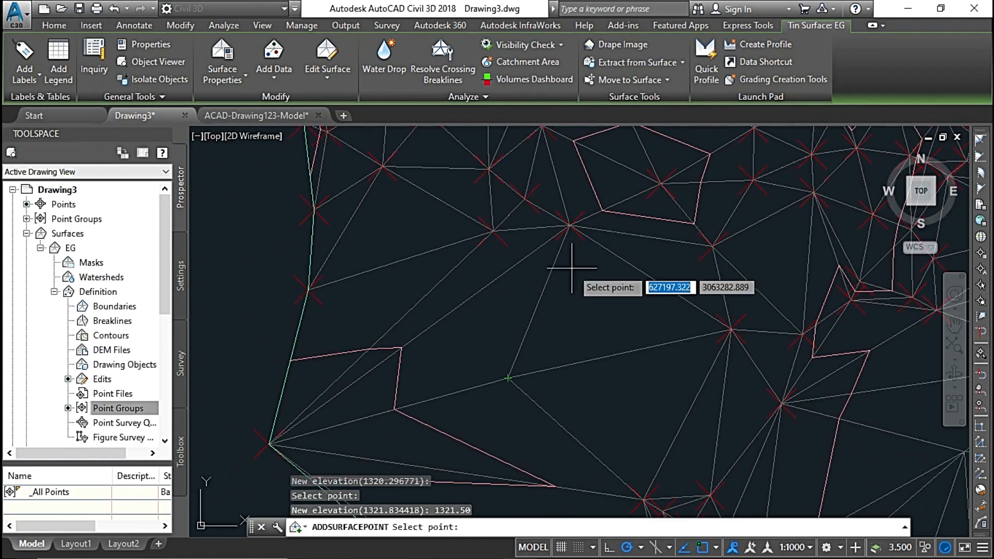
{"action": "key", "text": "Escape"}
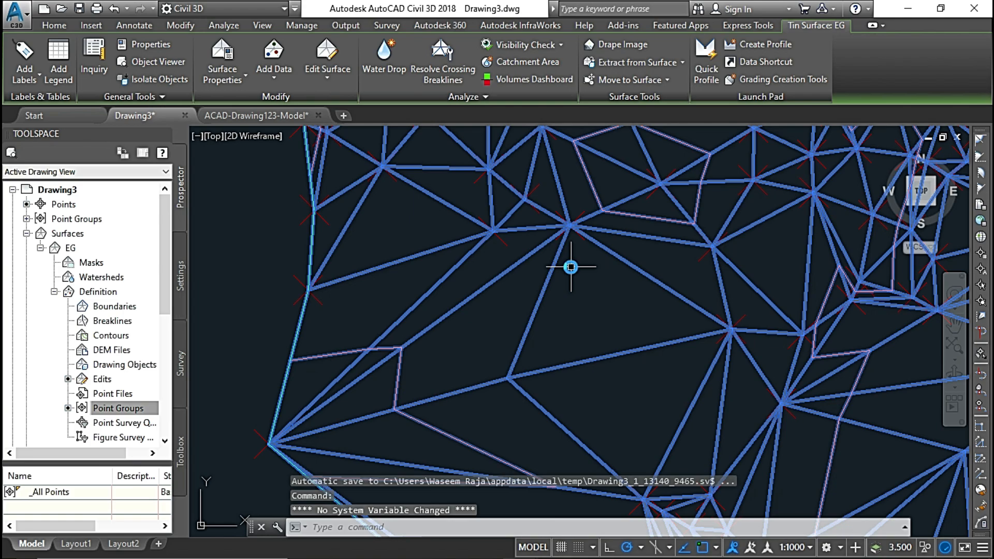
Examine the triangulation and contours around the newly added points on the west side and clear the surface selection.
{"action": "scroll", "coordinate": [571, 267], "scroll_direction": "down", "scroll_amount": 4}
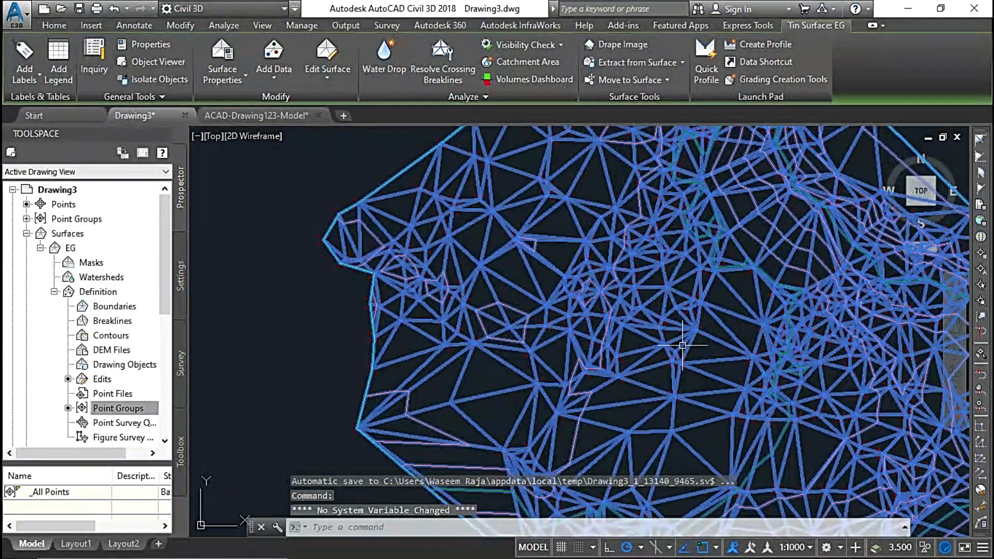
{"action": "middle_click_drag", "start_coordinate": [682, 346], "coordinate": [507, 322]}
{"action": "mouse_move", "coordinate": [505, 357]}
{"action": "middle_mouse_down"}
{"action": "mouse_move", "coordinate": [504, 306]}
{"action": "mouse_move", "coordinate": [508, 347]}
{"action": "middle_mouse_up"}
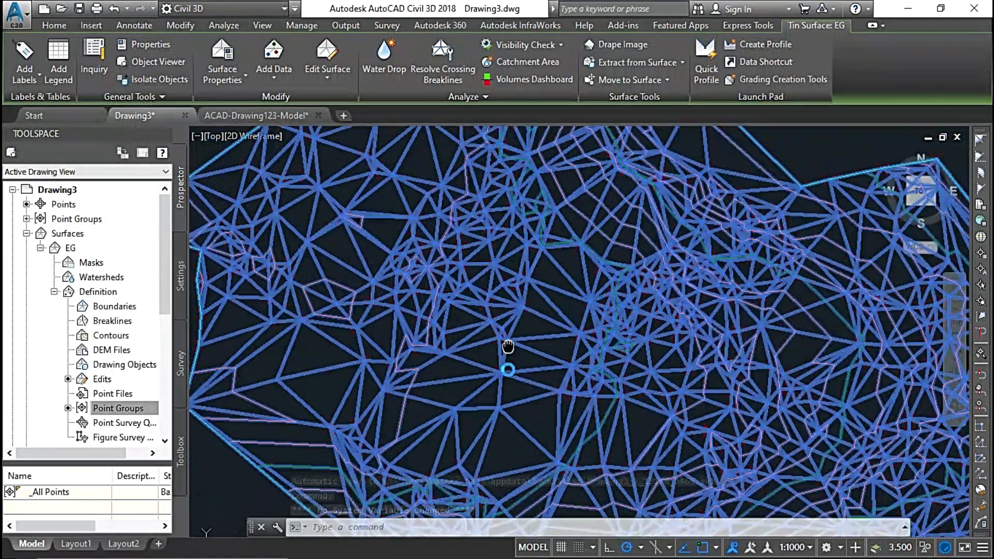
{"action": "scroll", "coordinate": [508, 346], "scroll_direction": "up", "scroll_amount": 6}
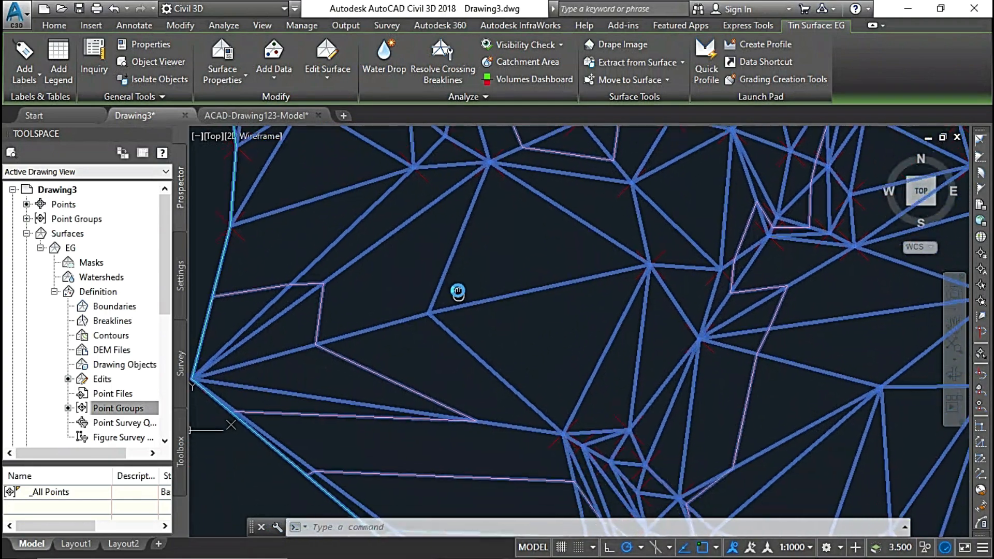
{"action": "middle_click_drag", "start_coordinate": [458, 292], "coordinate": [456, 290]}
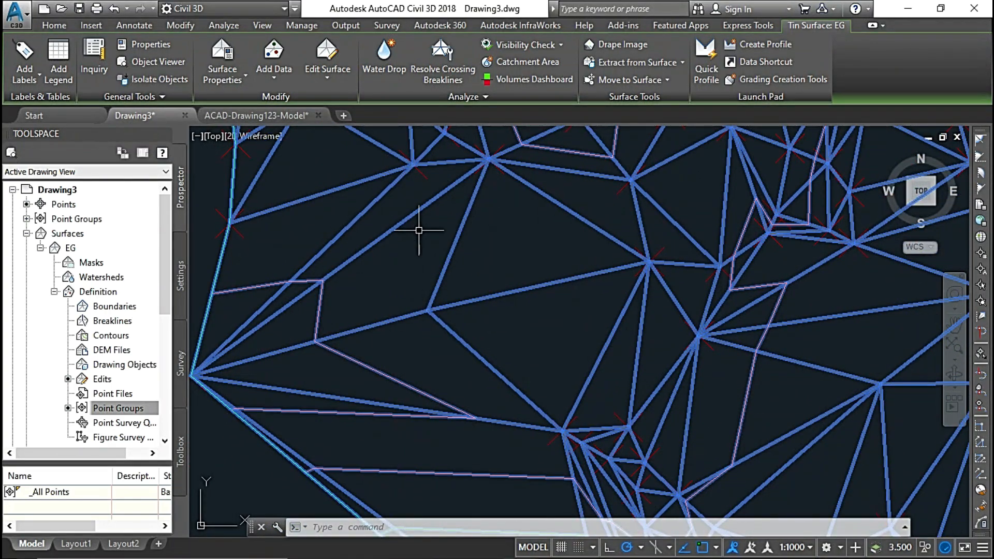
{"action": "scroll", "coordinate": [428, 302], "scroll_direction": "down", "scroll_amount": 3}
{"action": "scroll", "coordinate": [429, 279], "scroll_direction": "up", "scroll_amount": 4}
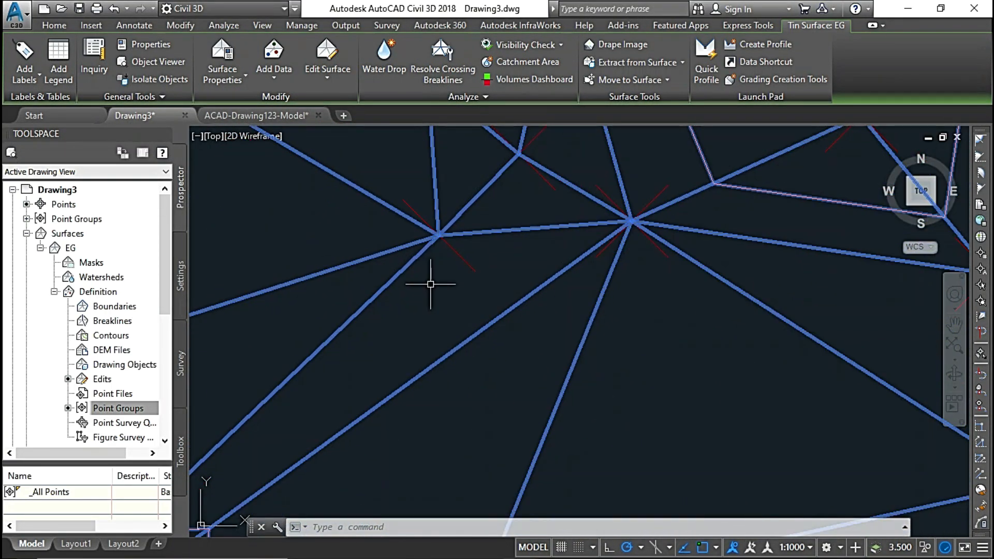
{"action": "scroll", "coordinate": [434, 278], "scroll_direction": "down", "scroll_amount": 2}
{"action": "middle_click_drag", "start_coordinate": [462, 339], "coordinate": [439, 292]}
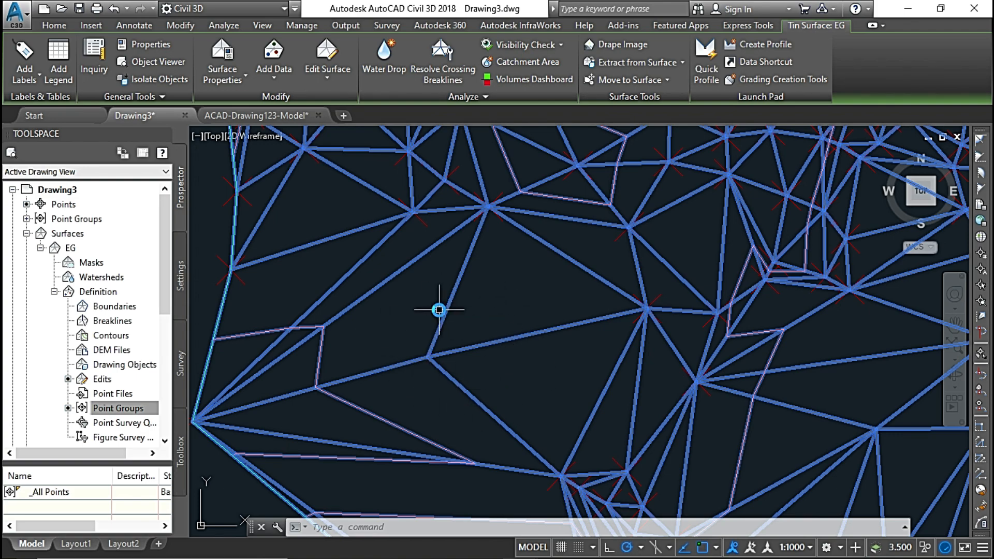
{"action": "scroll", "coordinate": [439, 310], "scroll_direction": "down", "scroll_amount": 3}
{"action": "scroll", "coordinate": [439, 309], "scroll_direction": "up", "scroll_amount": 1}
{"action": "middle_click_drag", "start_coordinate": [439, 310], "coordinate": [383, 343]}
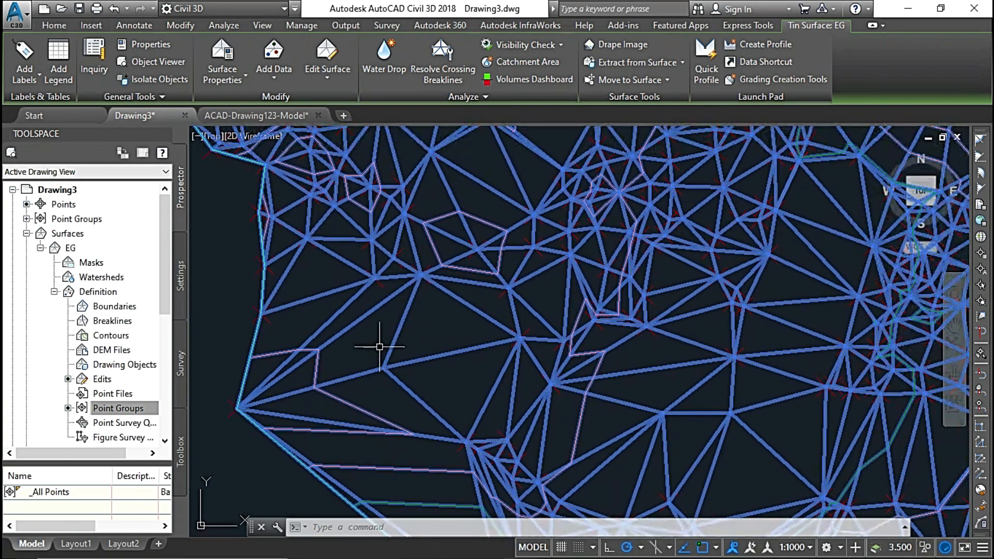
{"action": "key", "text": "Escape"}
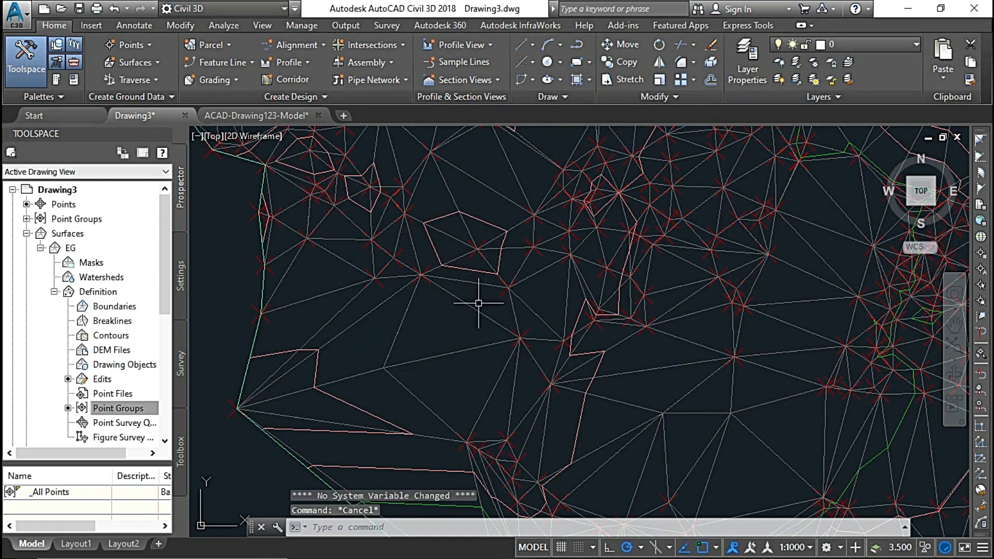
Edit the surface style Contours 1m and 5m (Design) of surface EG to make the Points component visible in plan view.
{"action": "left_click", "coordinate": [799, 265]}
{"action": "right_click", "coordinate": [799, 265]}
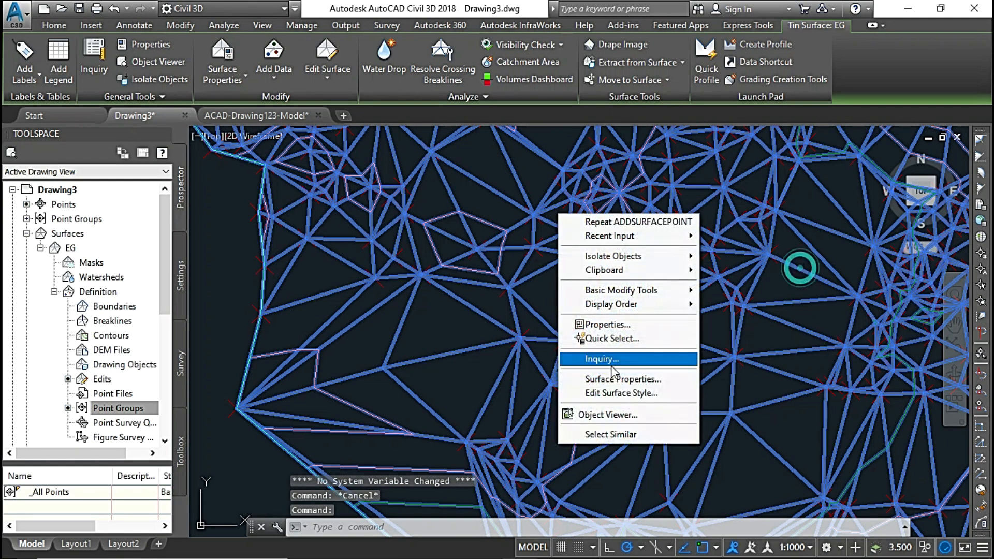
{"action": "left_click", "coordinate": [635, 393]}
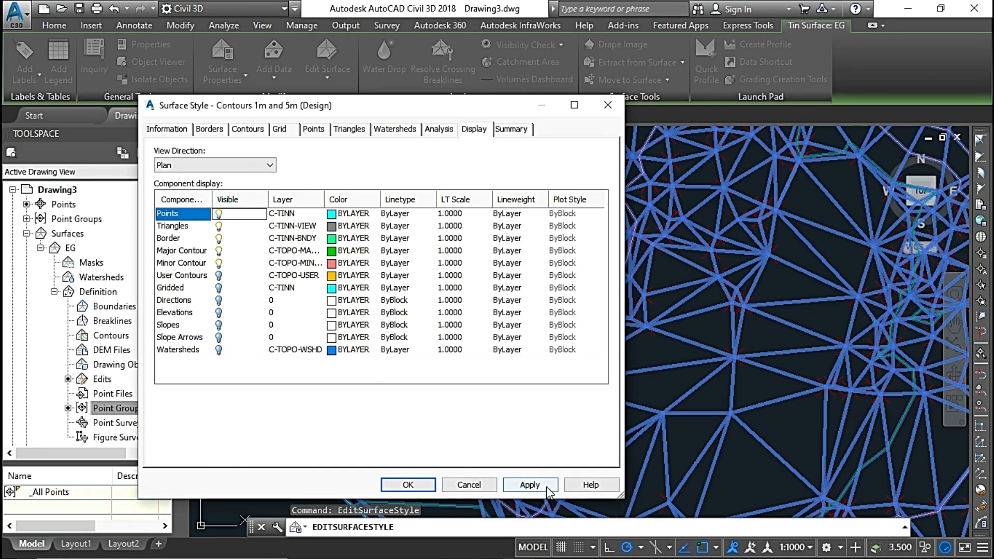
{"action": "left_click", "coordinate": [529, 485]}
{"action": "left_click", "coordinate": [409, 484]}
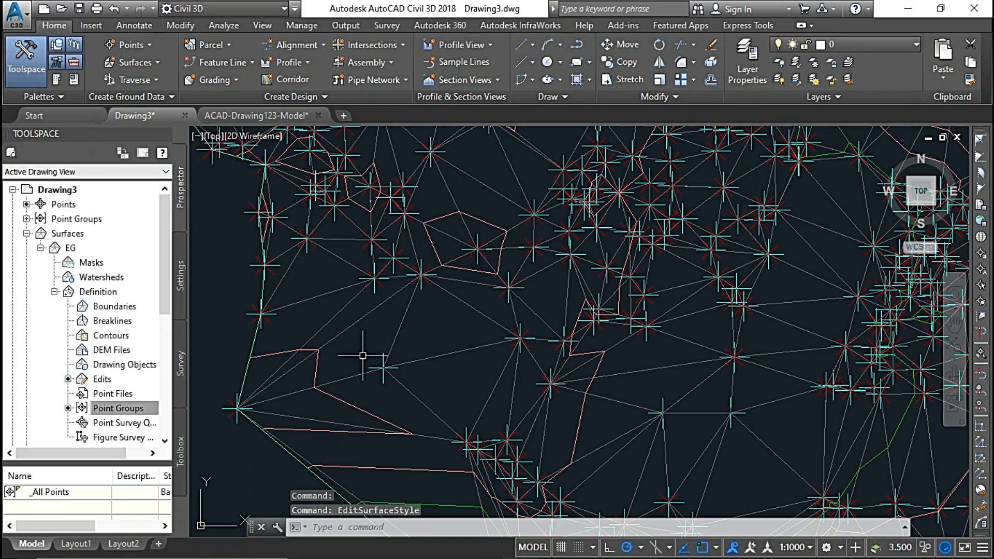
Examine the displayed surface points across EG, from the sparse western area to the dense points in the north and center.
{"action": "scroll", "coordinate": [368, 373], "scroll_direction": "up", "scroll_amount": 2}
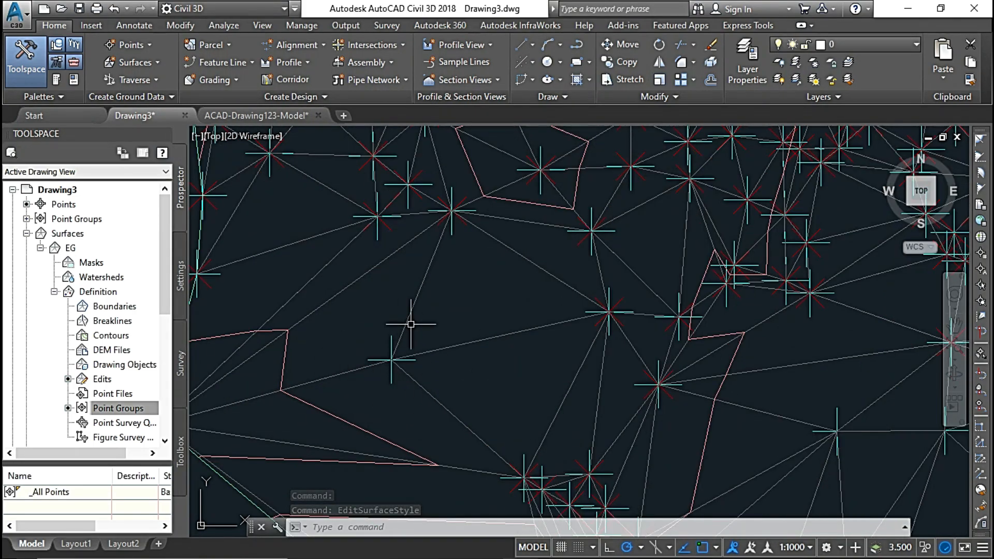
{"action": "scroll", "coordinate": [517, 398], "scroll_direction": "down", "scroll_amount": 3}
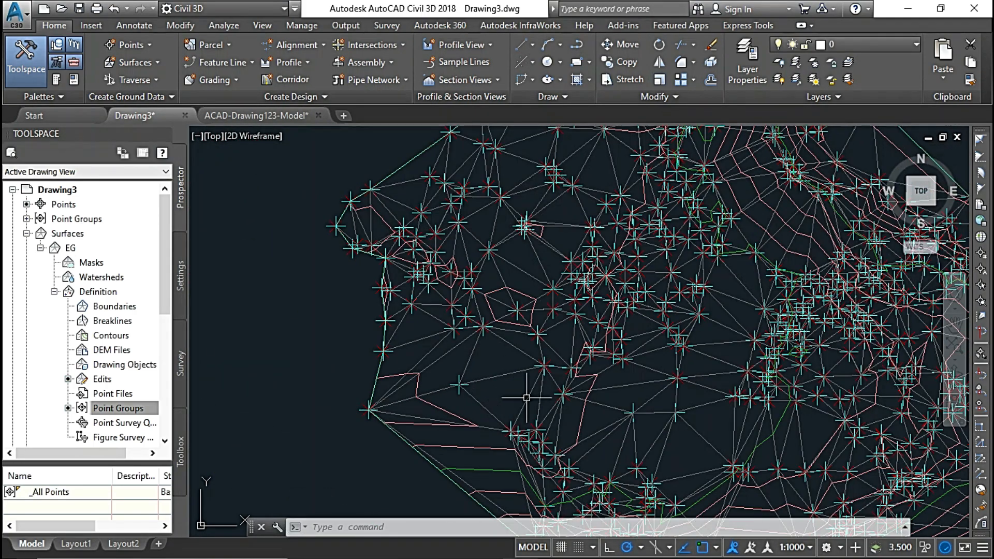
{"action": "middle_click_drag", "start_coordinate": [714, 364], "coordinate": [529, 368]}
{"action": "scroll", "coordinate": [579, 250], "scroll_direction": "up", "scroll_amount": 4}
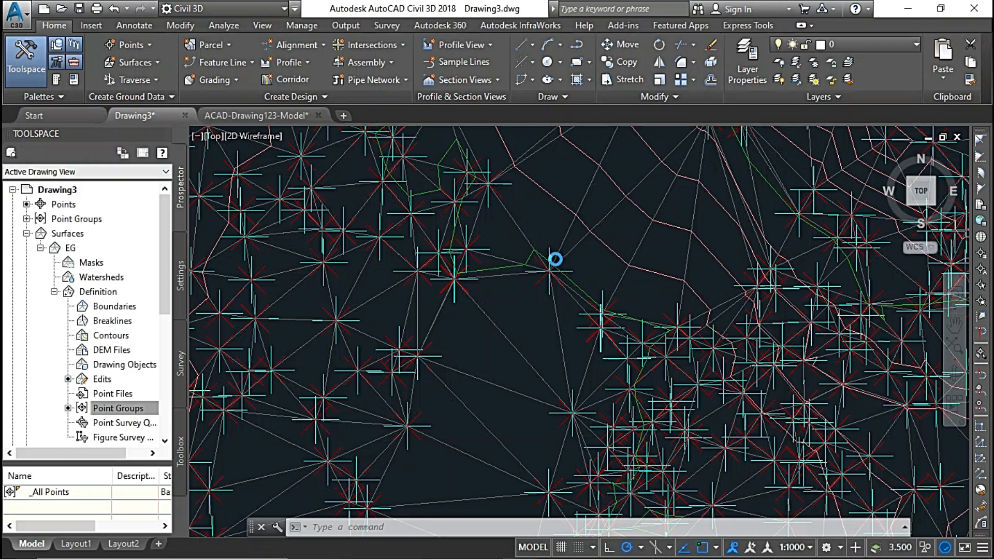
{"action": "scroll", "coordinate": [575, 262], "scroll_direction": "down", "scroll_amount": 2}
{"action": "scroll", "coordinate": [575, 352], "scroll_direction": "down", "scroll_amount": 2}
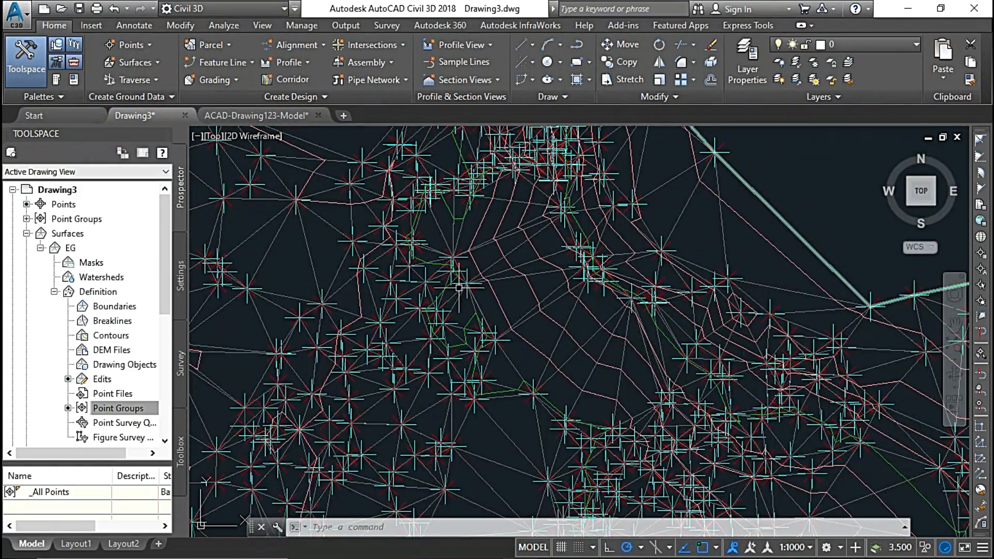
{"action": "scroll", "coordinate": [444, 328], "scroll_direction": "down", "scroll_amount": 3}
{"action": "middle_click_drag", "start_coordinate": [443, 327], "coordinate": [565, 305]}
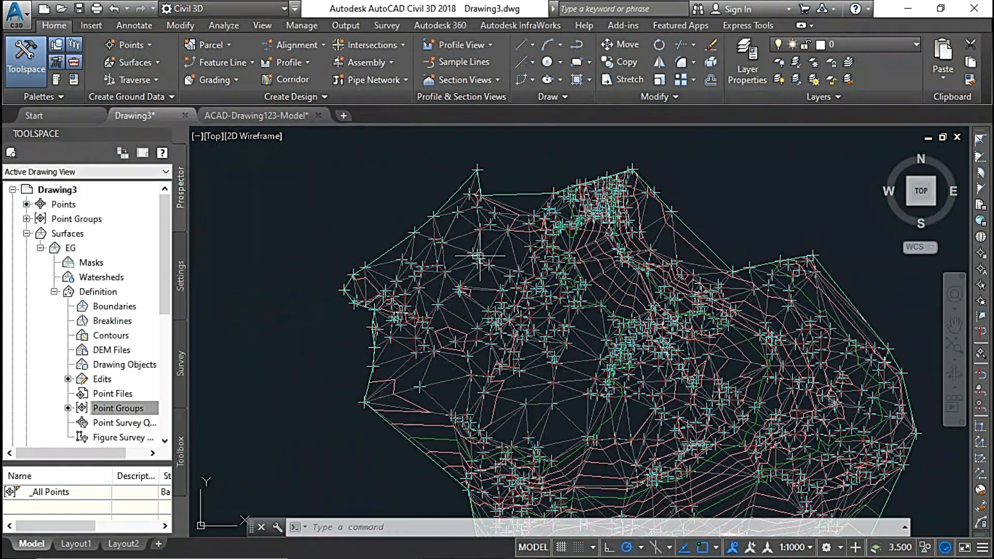
{"action": "scroll", "coordinate": [484, 257], "scroll_direction": "up", "scroll_amount": 4}
{"action": "middle_click_drag", "start_coordinate": [528, 261], "coordinate": [495, 356]}
{"action": "middle_click_drag", "start_coordinate": [795, 369], "coordinate": [551, 338]}
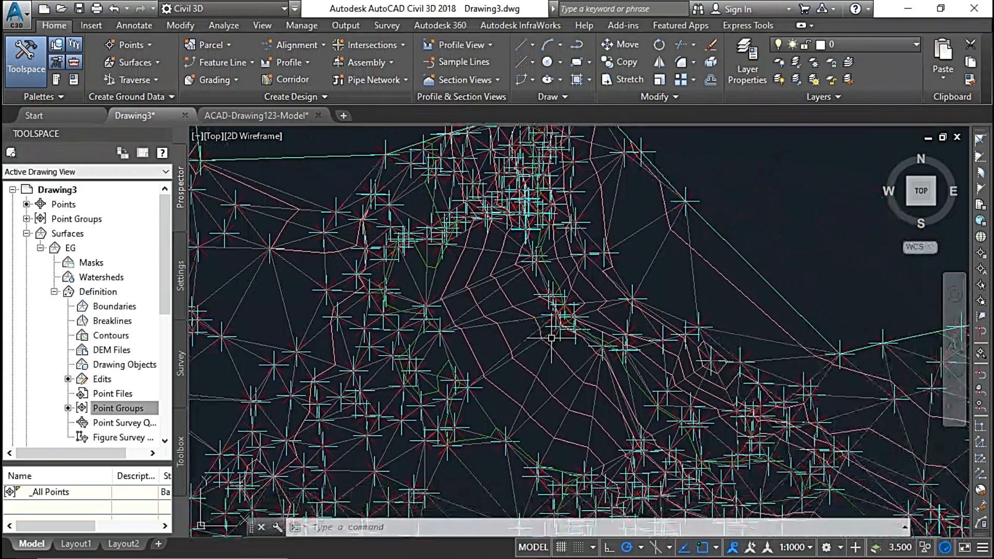
{"action": "mouse_move", "coordinate": [626, 445]}
{"action": "middle_mouse_down"}
{"action": "mouse_move", "coordinate": [531, 344]}
{"action": "mouse_move", "coordinate": [541, 217]}
{"action": "middle_mouse_up"}
{"action": "scroll", "coordinate": [519, 357], "scroll_direction": "down", "scroll_amount": 2}
{"action": "mouse_move", "coordinate": [505, 352]}
{"action": "middle_mouse_down"}
{"action": "mouse_move", "coordinate": [505, 240]}
{"action": "mouse_move", "coordinate": [497, 315]}
{"action": "middle_mouse_up"}
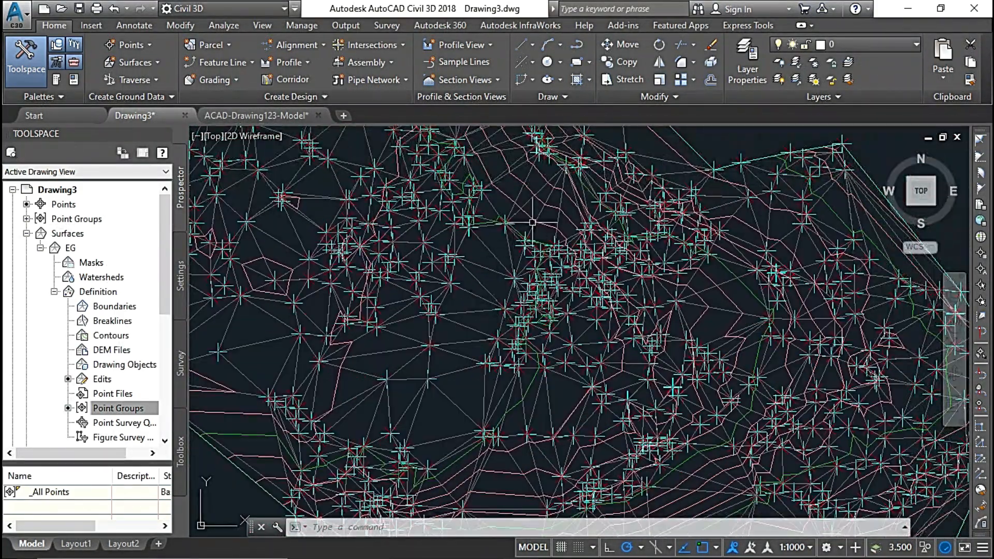
Delete the western of the two added surface points in the sparse area of EG using Delete Point.
{"action": "left_click", "coordinate": [514, 278]}
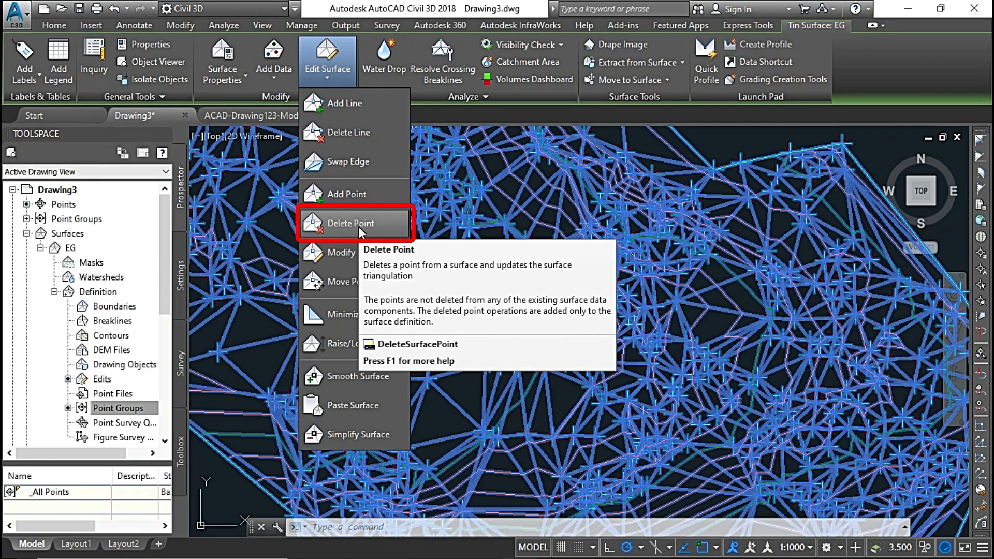
{"action": "left_click", "coordinate": [358, 223]}
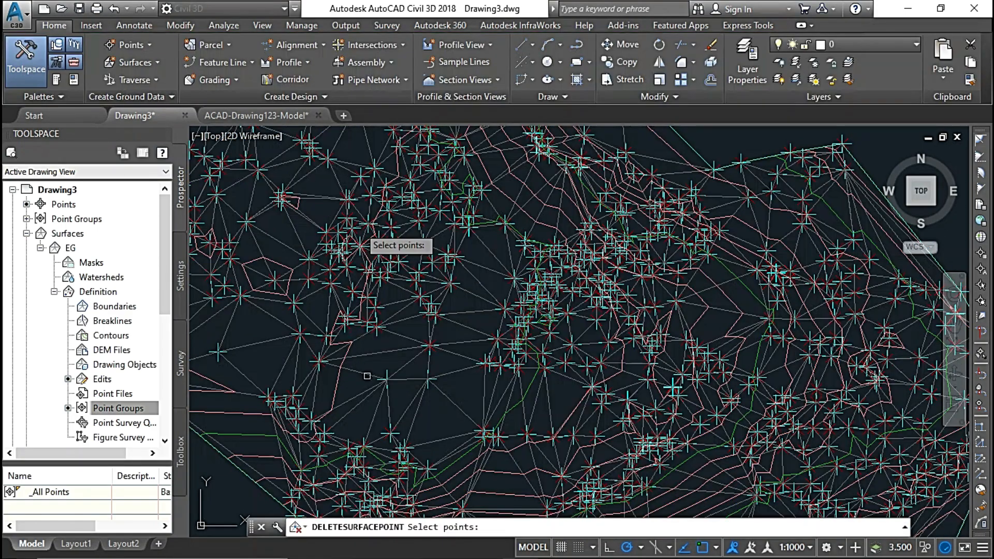
{"action": "scroll", "coordinate": [420, 291], "scroll_direction": "up", "scroll_amount": 8}
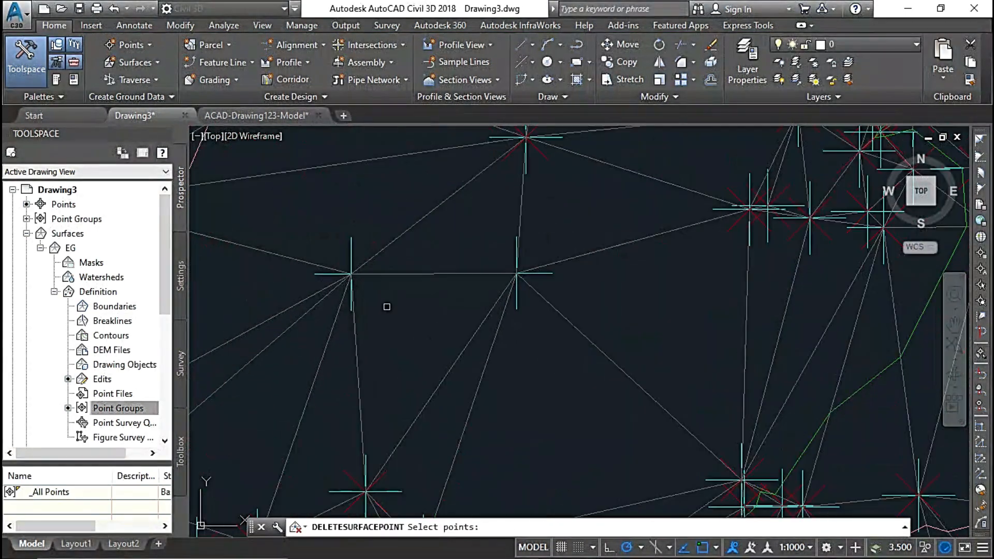
{"action": "middle_click_drag", "start_coordinate": [360, 303], "coordinate": [450, 327]}
{"action": "scroll", "coordinate": [448, 325], "scroll_direction": "up", "scroll_amount": 2}
{"action": "scroll", "coordinate": [448, 325], "scroll_direction": "down", "scroll_amount": 2}
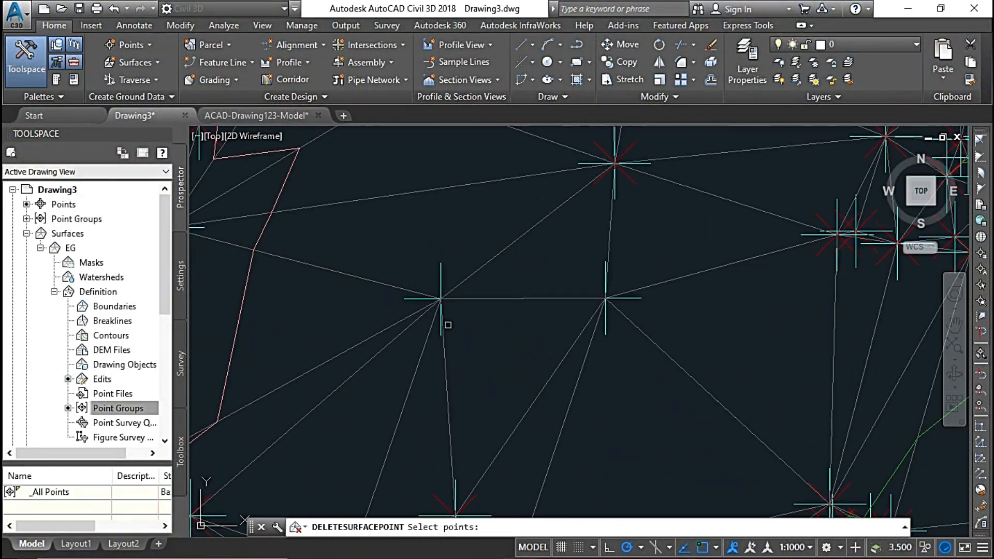
{"action": "left_click", "coordinate": [440, 275]}
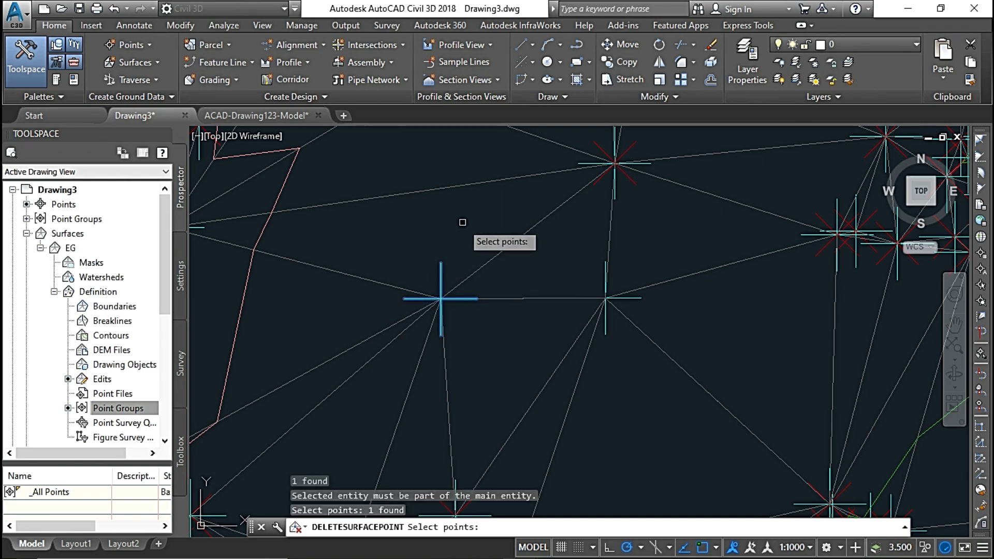
{"action": "key", "text": "Return"}
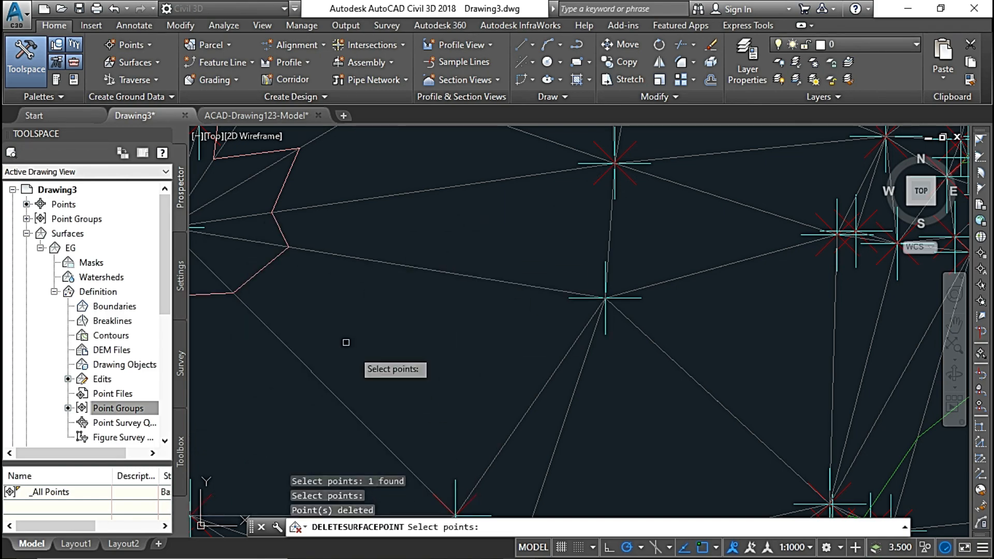
Delete the isolated surface point just inside the northeastern boundary of EG.
{"action": "scroll", "coordinate": [552, 285], "scroll_direction": "down", "scroll_amount": 4}
{"action": "mouse_move", "coordinate": [551, 285]}
{"action": "middle_mouse_down"}
{"action": "mouse_move", "coordinate": [470, 318]}
{"action": "mouse_move", "coordinate": [372, 318]}
{"action": "middle_mouse_up"}
{"action": "middle_click_drag", "start_coordinate": [612, 253], "coordinate": [488, 372]}
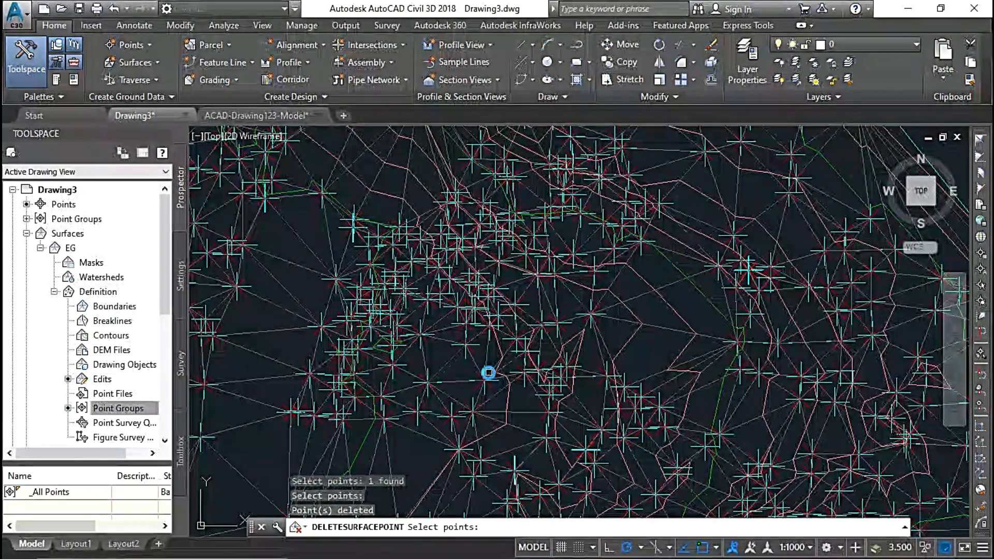
{"action": "middle_click_drag", "start_coordinate": [678, 281], "coordinate": [526, 354]}
{"action": "scroll", "coordinate": [594, 274], "scroll_direction": "up", "scroll_amount": 4}
{"action": "scroll", "coordinate": [588, 285], "scroll_direction": "down", "scroll_amount": 2}
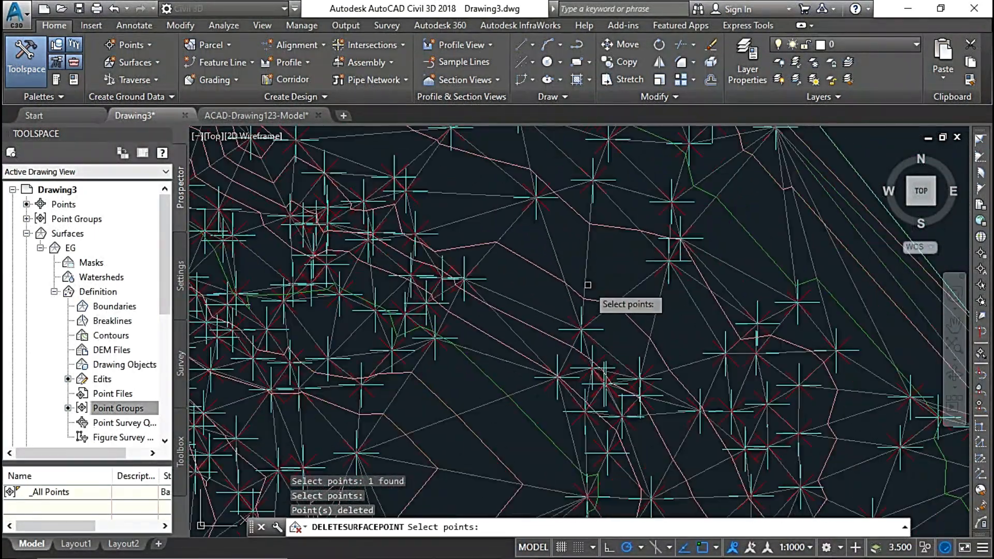
{"action": "scroll", "coordinate": [579, 270], "scroll_direction": "up", "scroll_amount": 2}
{"action": "middle_click_drag", "start_coordinate": [557, 242], "coordinate": [608, 336]}
{"action": "scroll", "coordinate": [604, 309], "scroll_direction": "up", "scroll_amount": 5}
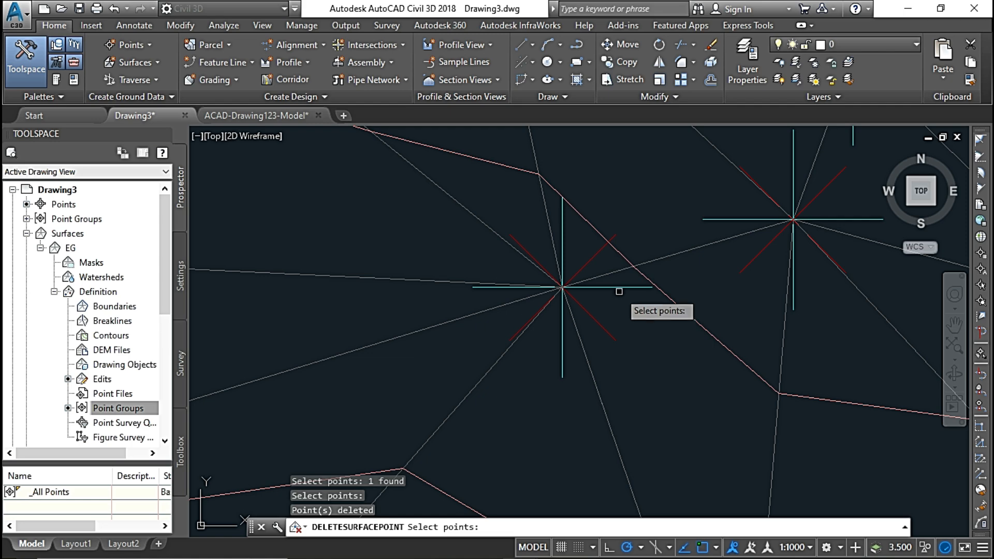
{"action": "left_click", "coordinate": [621, 287]}
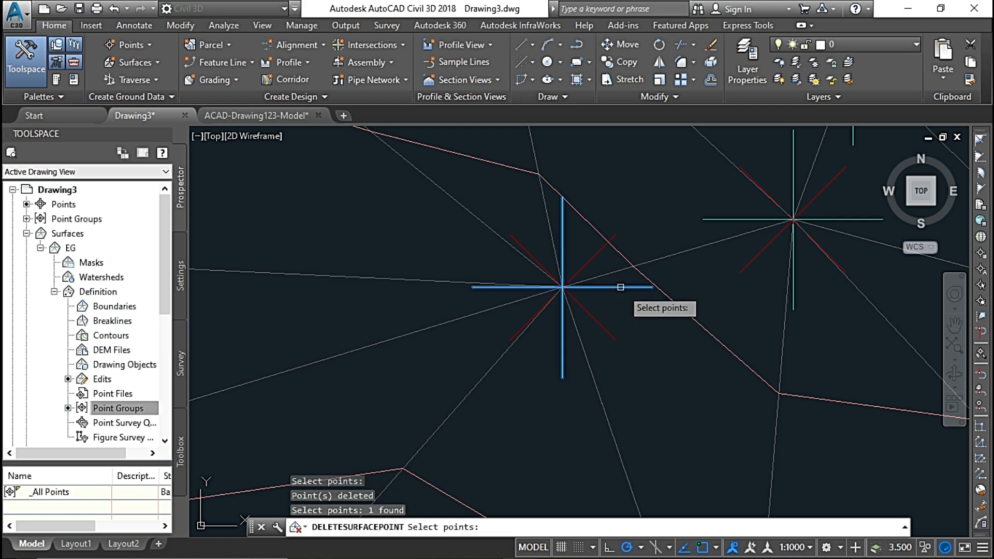
{"action": "key", "text": "Return"}
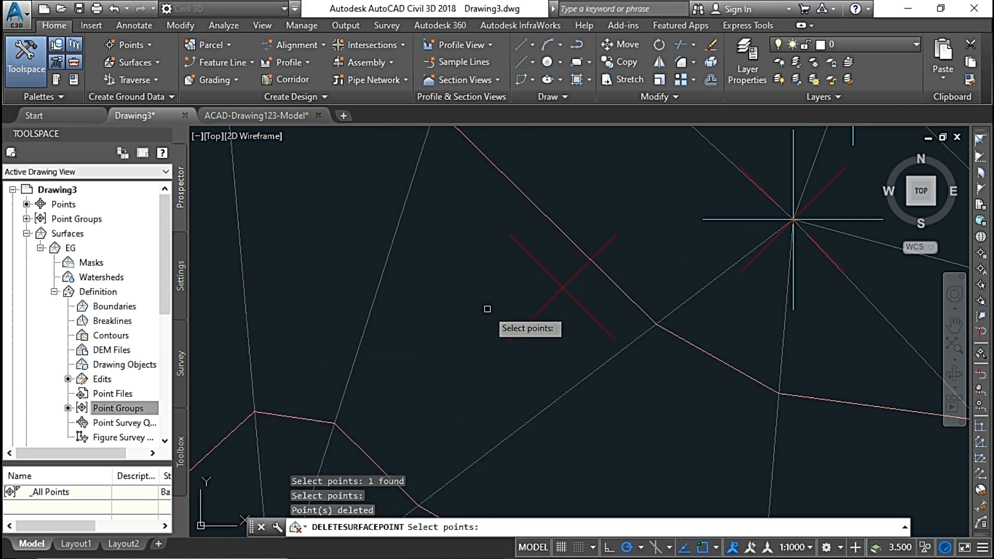
Delete the surface point on the long diagonal boundary edge southeast of EG's northern tip and end the Delete Point edit.
{"action": "scroll", "coordinate": [486, 310], "scroll_direction": "down", "scroll_amount": 4}
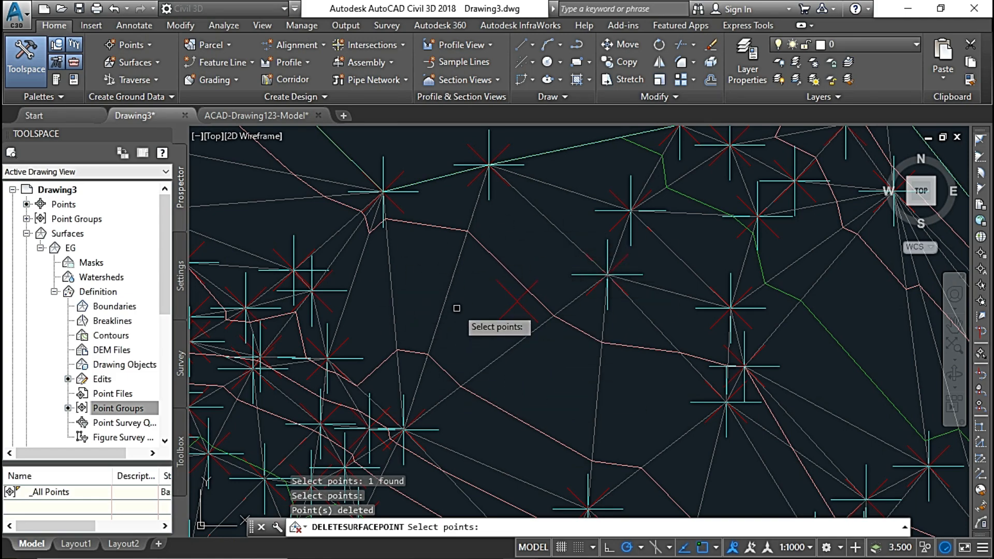
{"action": "mouse_move", "coordinate": [466, 305]}
{"action": "middle_mouse_down"}
{"action": "mouse_move", "coordinate": [616, 334]}
{"action": "mouse_move", "coordinate": [699, 535]}
{"action": "middle_mouse_up"}
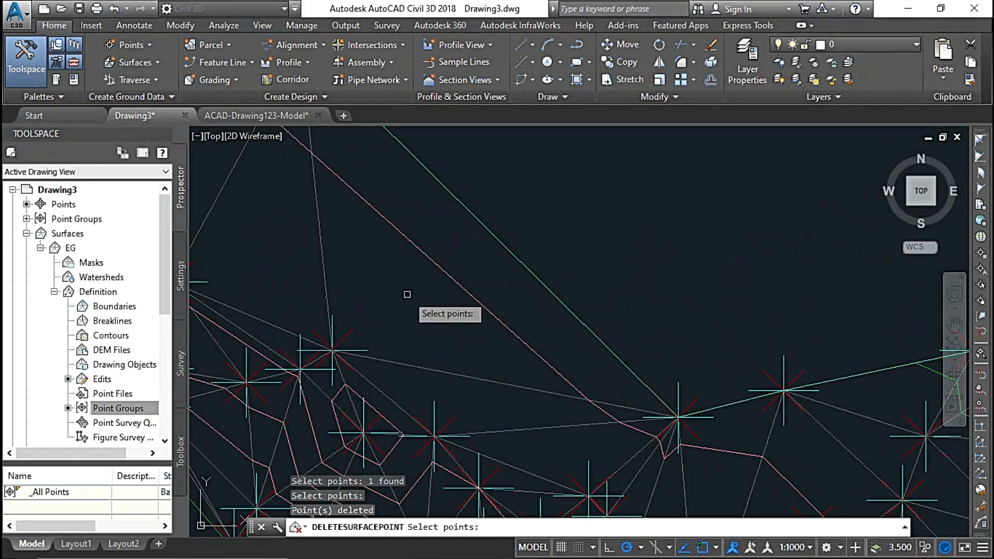
{"action": "scroll", "coordinate": [406, 293], "scroll_direction": "down", "scroll_amount": 4}
{"action": "middle_click_drag", "start_coordinate": [280, 208], "coordinate": [479, 299]}
{"action": "scroll", "coordinate": [478, 299], "scroll_direction": "up", "scroll_amount": 4}
{"action": "scroll", "coordinate": [558, 297], "scroll_direction": "up", "scroll_amount": 1}
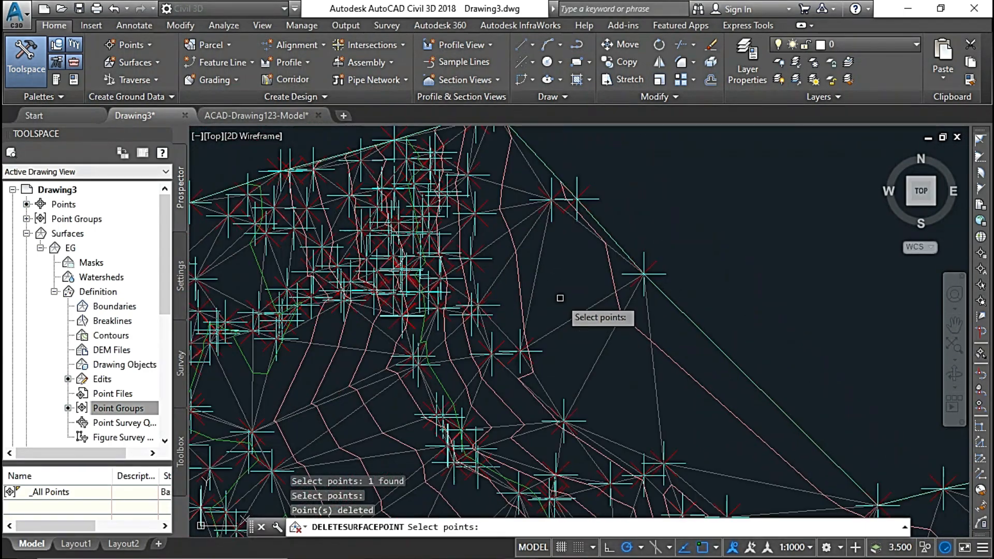
{"action": "scroll", "coordinate": [567, 311], "scroll_direction": "up", "scroll_amount": 1}
{"action": "scroll", "coordinate": [668, 290], "scroll_direction": "up", "scroll_amount": 1}
{"action": "middle_click_drag", "start_coordinate": [676, 292], "coordinate": [552, 386]}
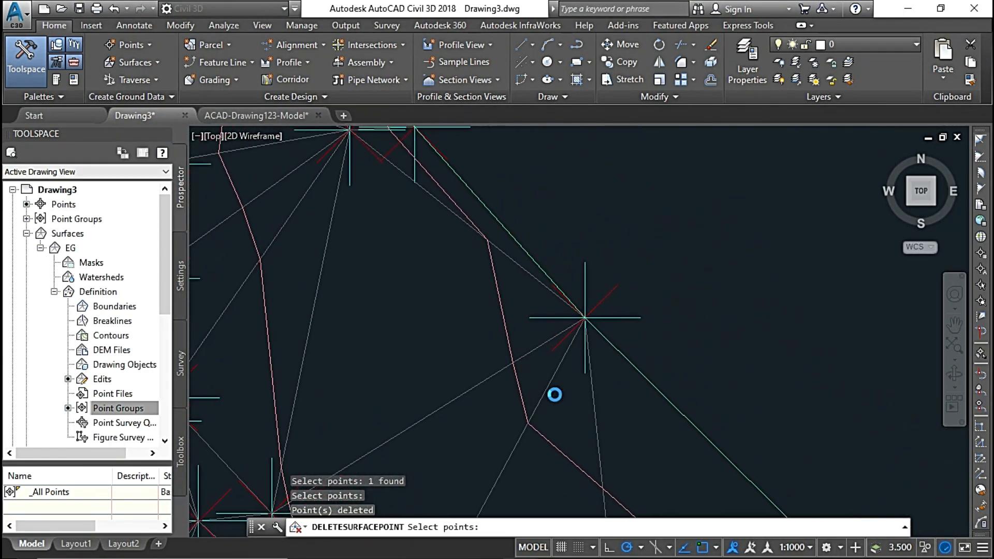
{"action": "left_click", "coordinate": [622, 317]}
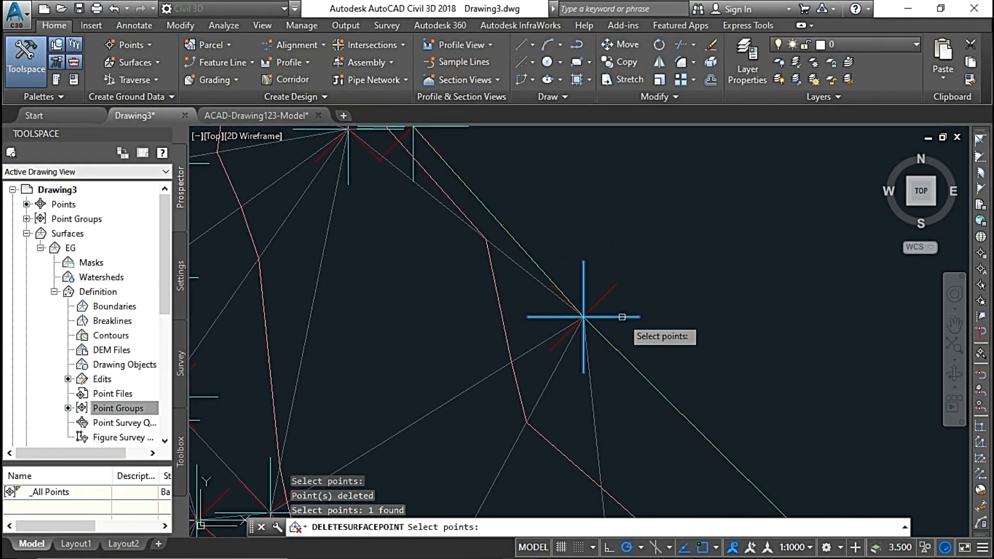
{"action": "key", "text": "Return"}
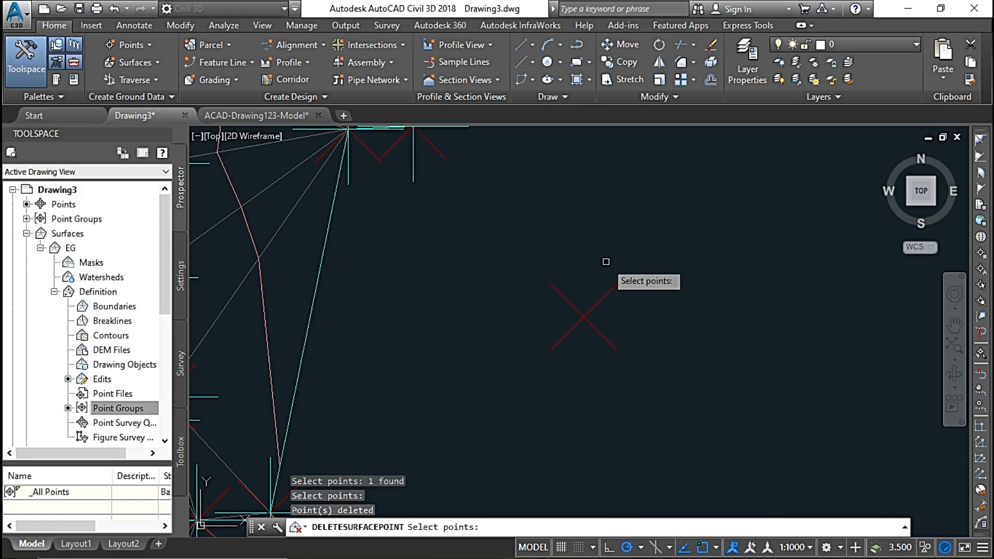
{"action": "scroll", "coordinate": [591, 272], "scroll_direction": "down", "scroll_amount": 2}
{"action": "middle_click_drag", "start_coordinate": [512, 315], "coordinate": [618, 274]}
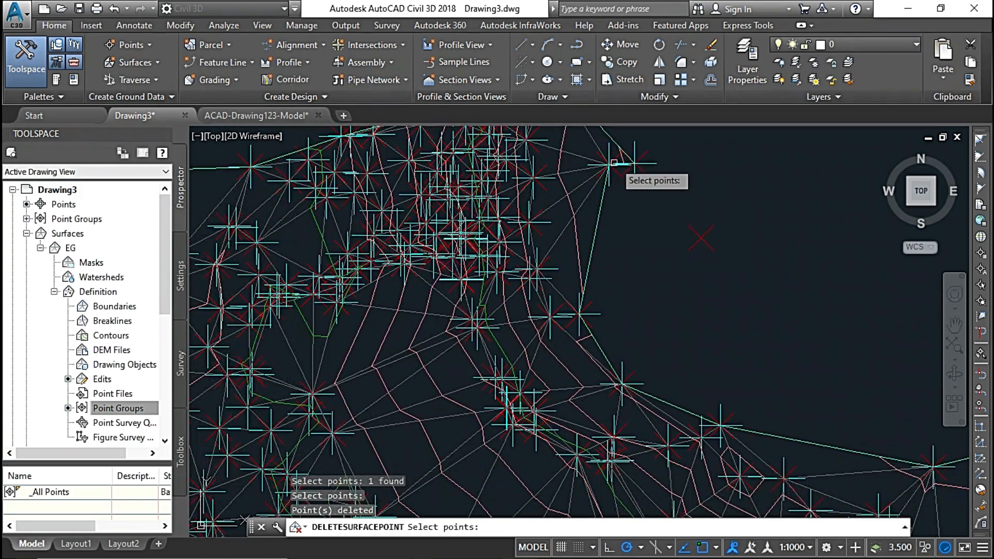
{"action": "scroll", "coordinate": [433, 297], "scroll_direction": "down", "scroll_amount": 3}
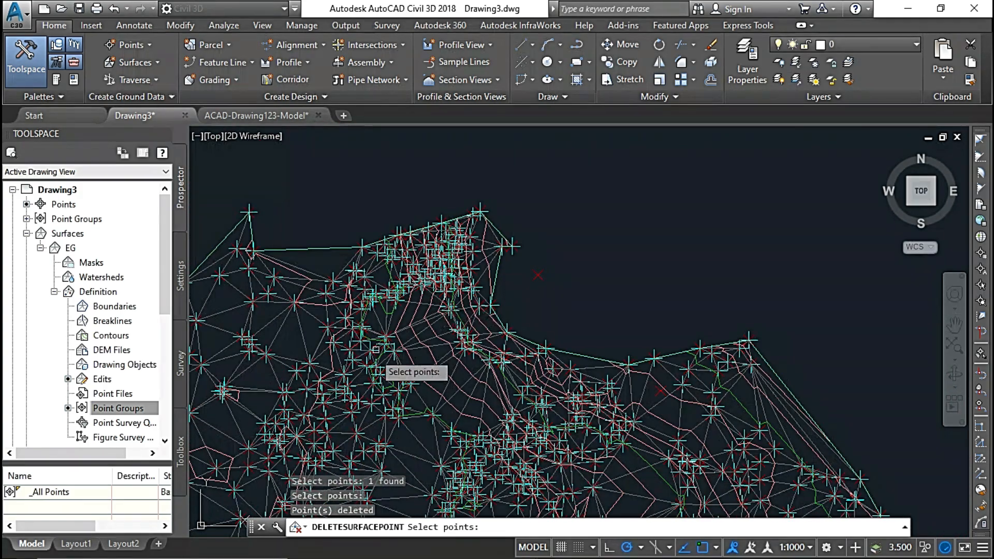
{"action": "middle_click_drag", "start_coordinate": [517, 266], "coordinate": [471, 163]}
{"action": "mouse_move", "coordinate": [484, 335]}
{"action": "middle_mouse_down"}
{"action": "mouse_move", "coordinate": [467, 300]}
{"action": "mouse_move", "coordinate": [455, 364]}
{"action": "middle_mouse_up"}
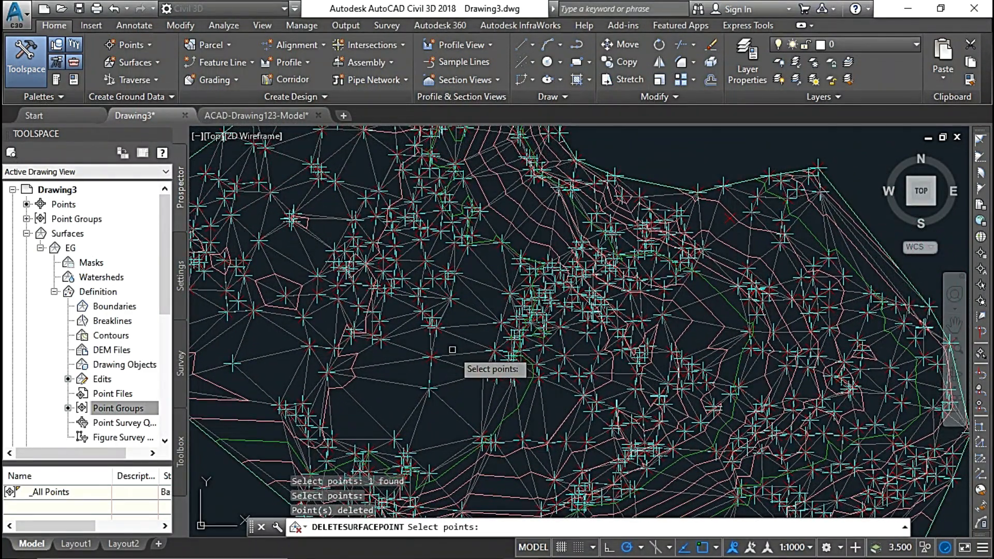
{"action": "key", "text": "Escape"}
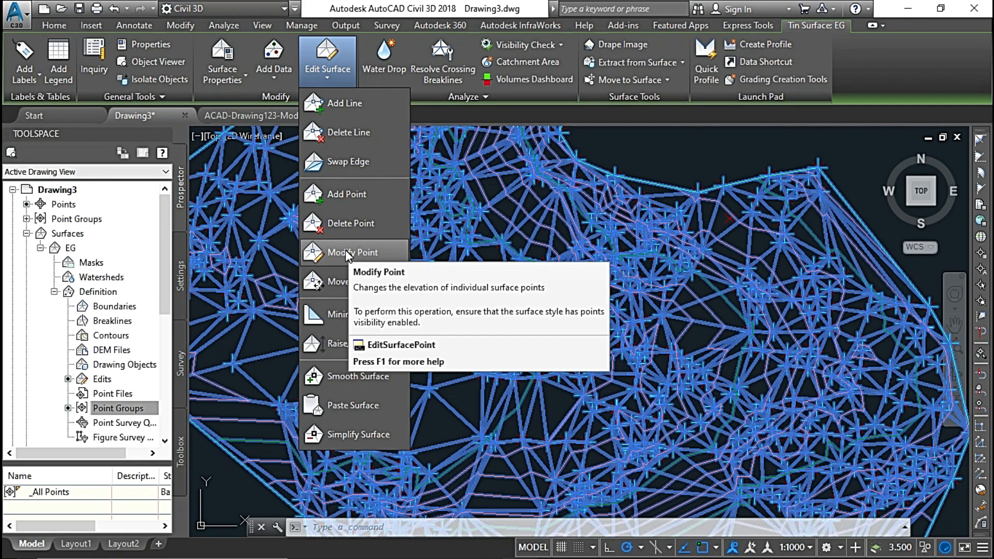
Modify the remaining added surface point in the sparse area of EG, setting its elevation to 1320.69.
{"action": "left_click", "coordinate": [346, 250]}
{"action": "middle_click_drag", "start_coordinate": [348, 331], "coordinate": [350, 315]}
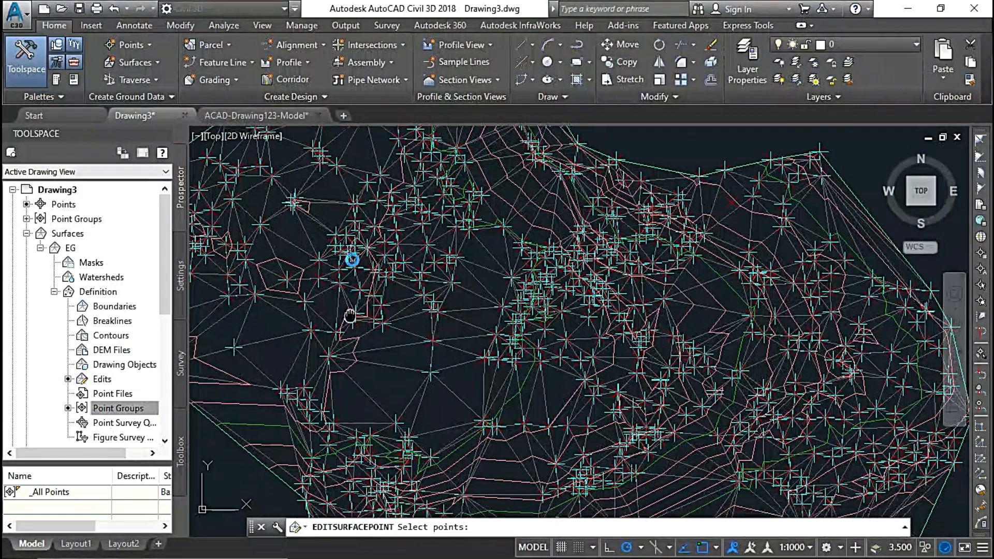
{"action": "scroll", "coordinate": [389, 290], "scroll_direction": "up", "scroll_amount": 5}
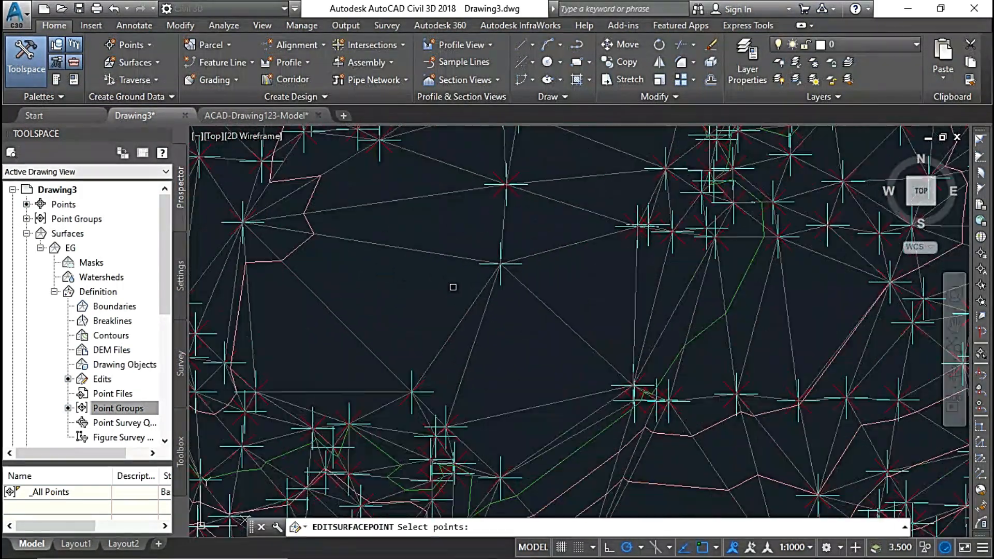
{"action": "scroll", "coordinate": [570, 262], "scroll_direction": "up", "scroll_amount": 4}
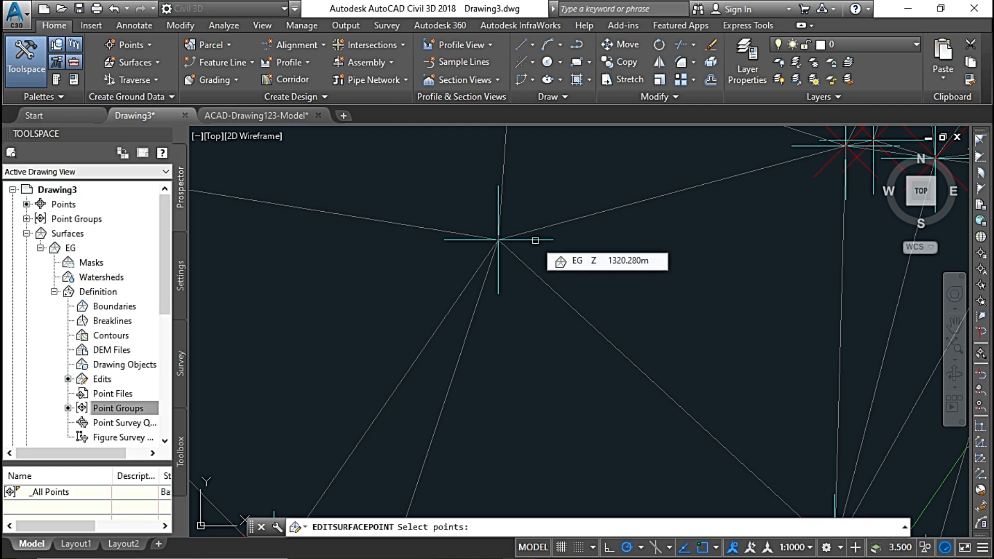
{"action": "left_click", "coordinate": [536, 241]}
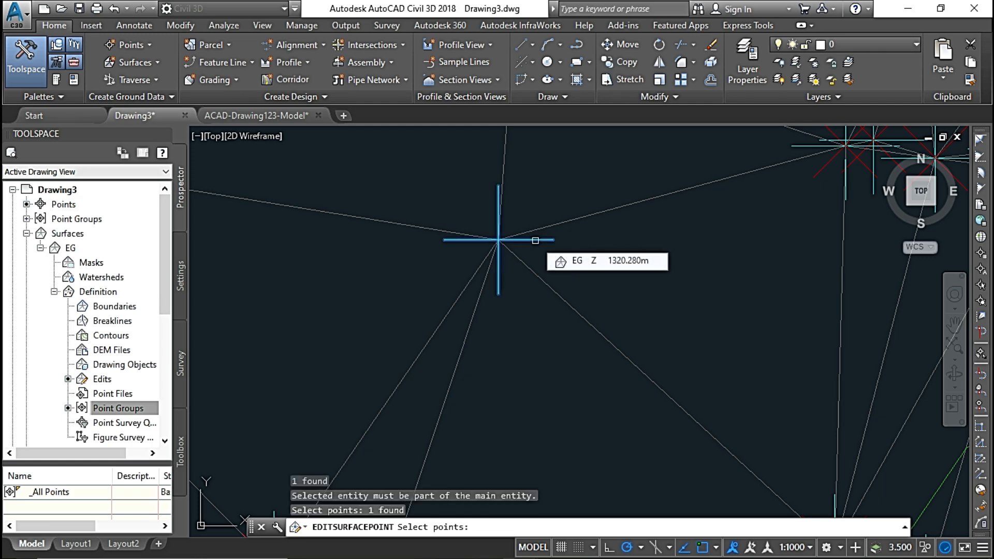
{"action": "key", "text": "Return"}
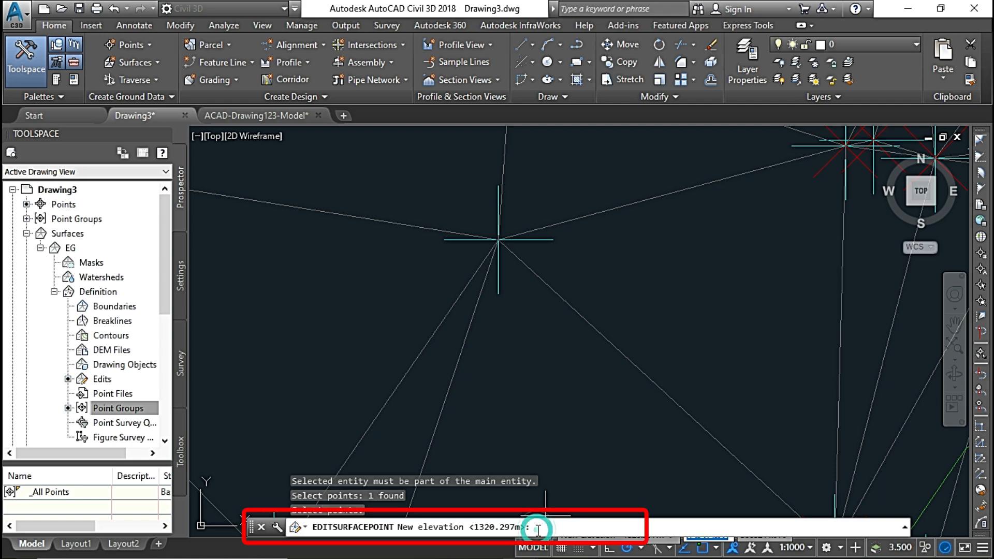
{"action": "type", "text": "1320"}
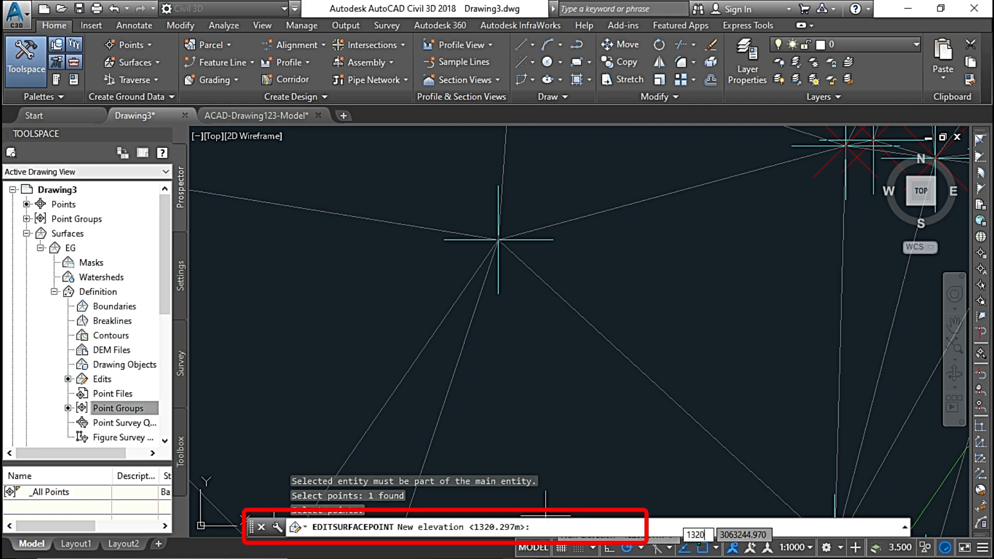
{"action": "type", "text": ".69"}
{"action": "key", "text": "Return"}
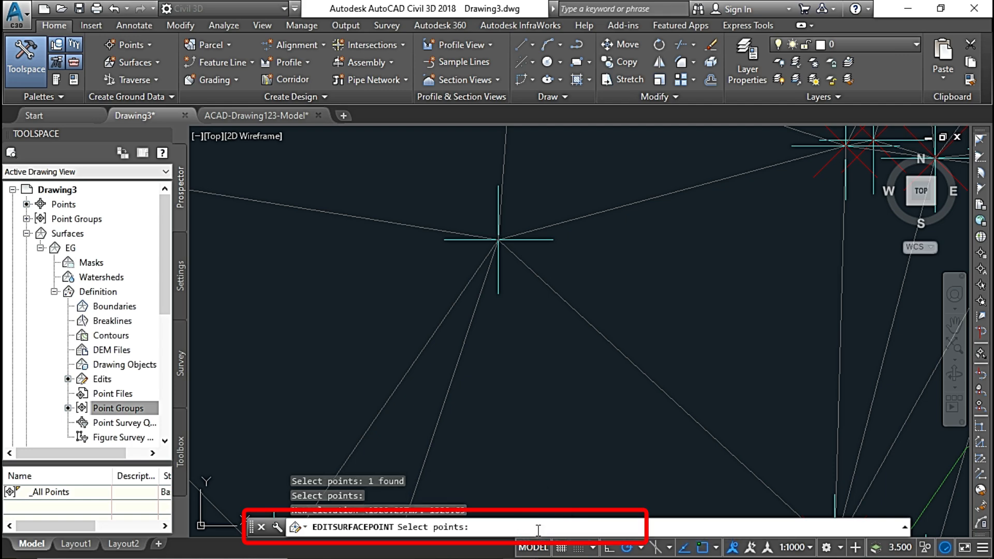
Modify the southernmost surface point of the small tight cluster north of EG's sparse area, setting its elevation to 1320.588.
{"action": "scroll", "coordinate": [413, 283], "scroll_direction": "down", "scroll_amount": 2}
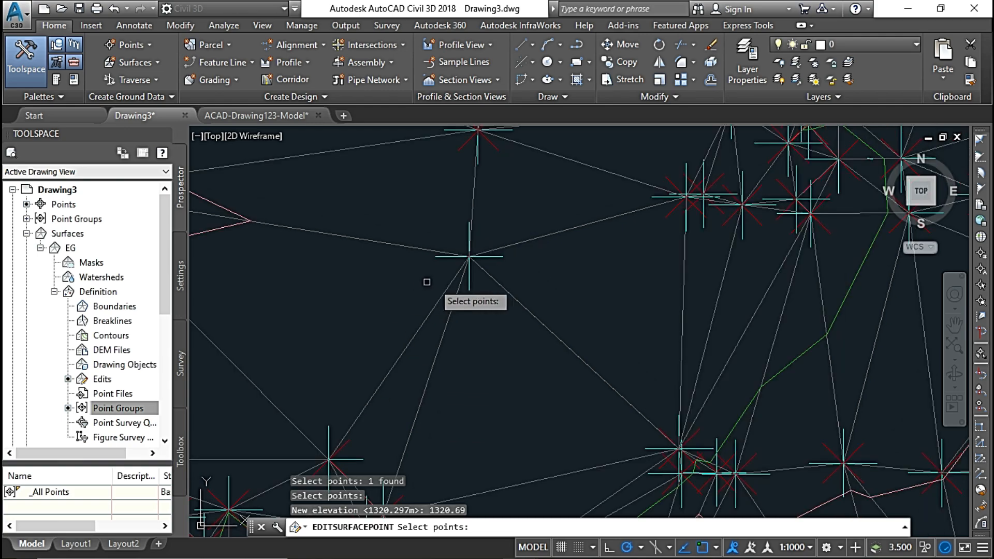
{"action": "middle_click_drag", "start_coordinate": [498, 276], "coordinate": [556, 403]}
{"action": "middle_click_drag", "start_coordinate": [516, 290], "coordinate": [565, 403]}
{"action": "middle_click_drag", "start_coordinate": [517, 244], "coordinate": [547, 405]}
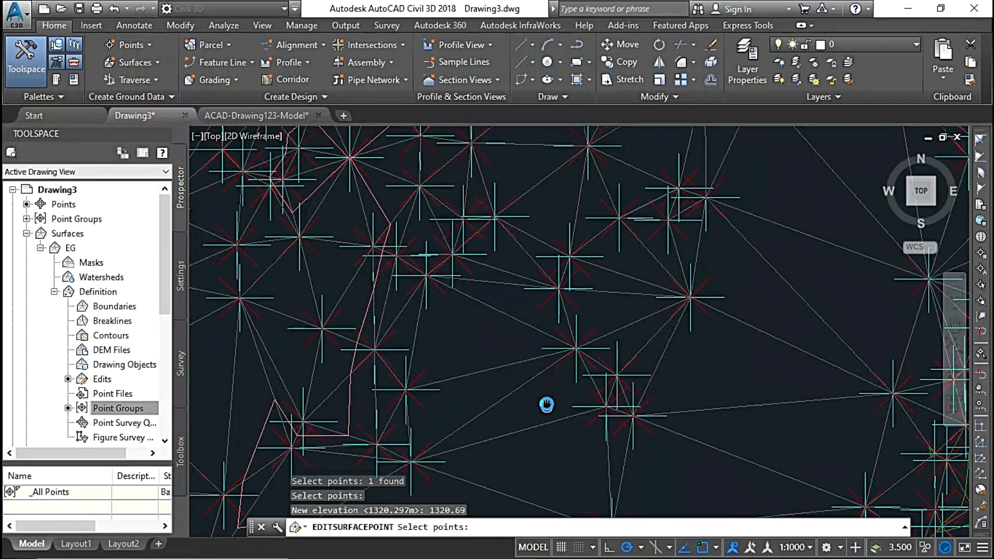
{"action": "scroll", "coordinate": [651, 302], "scroll_direction": "up", "scroll_amount": 4}
{"action": "middle_click_drag", "start_coordinate": [811, 342], "coordinate": [771, 377]}
{"action": "middle_click_drag", "start_coordinate": [719, 130], "coordinate": [702, 251]}
{"action": "scroll", "coordinate": [702, 251], "scroll_direction": "up", "scroll_amount": 2}
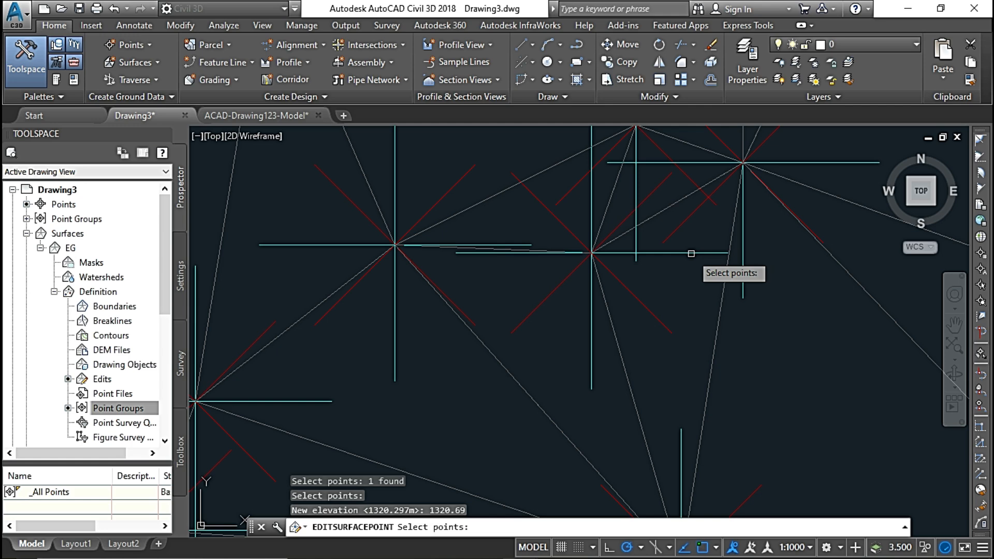
{"action": "left_click", "coordinate": [691, 253]}
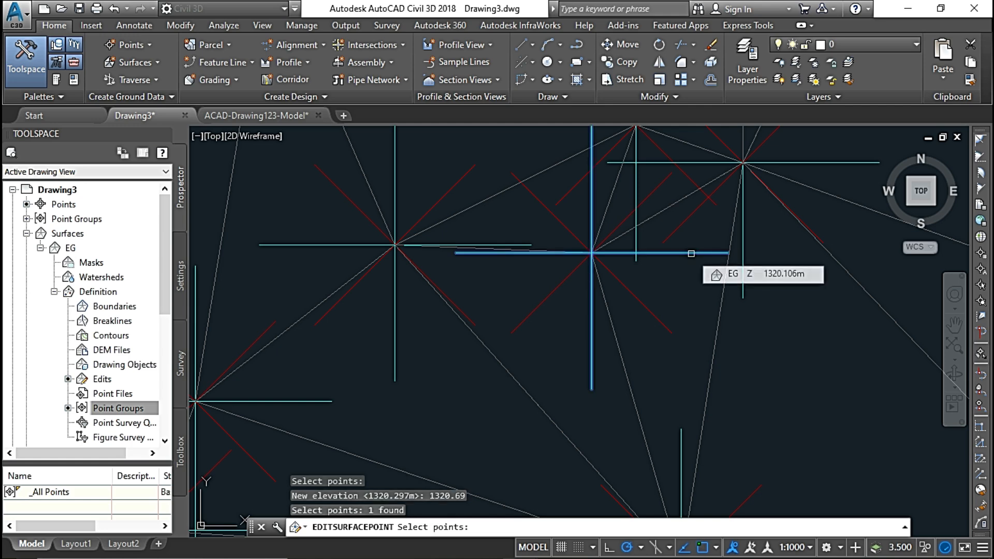
{"action": "key", "text": "Return"}
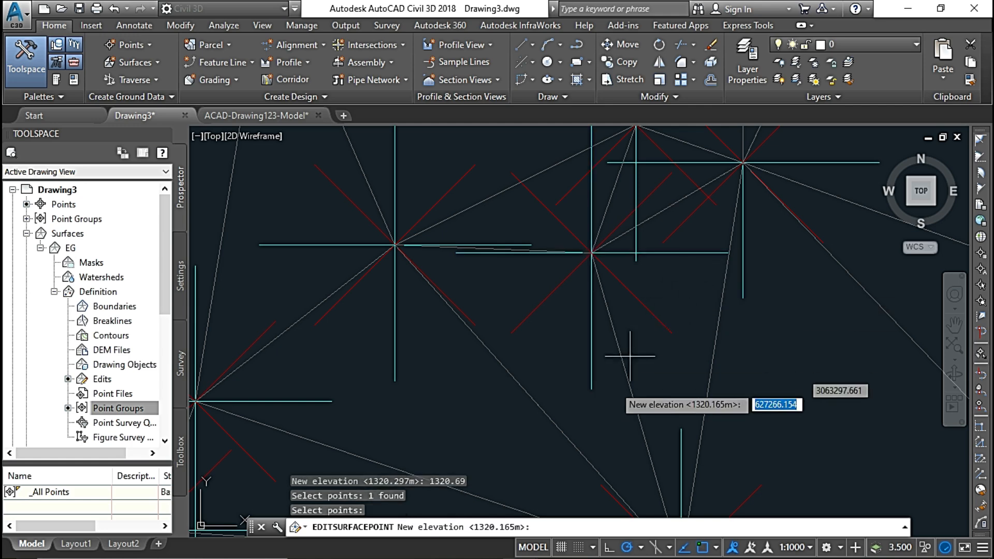
{"action": "left_click", "coordinate": [557, 528]}
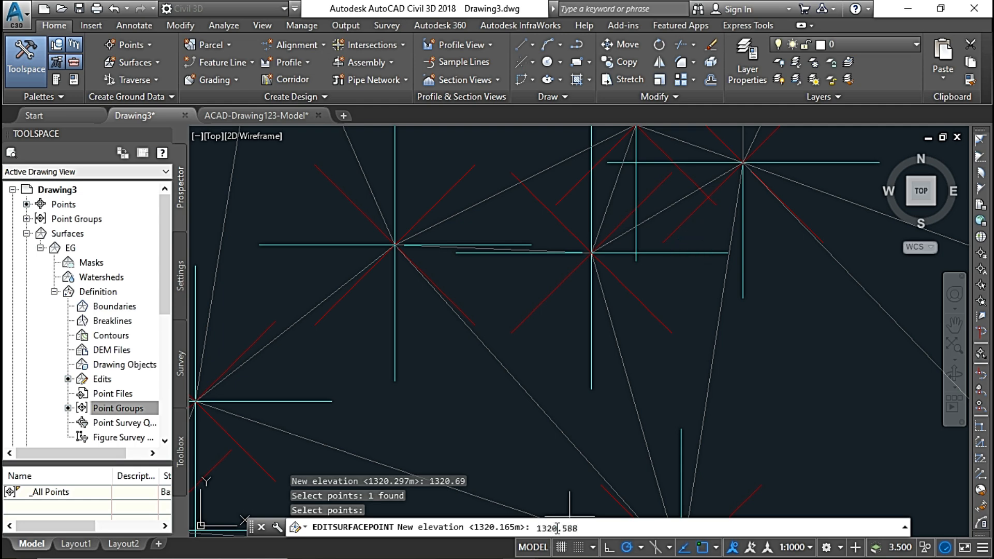
{"action": "type", "text": "1320.588"}
{"action": "key", "text": "Return"}
Set the elevation of the surface point on the western edge of the dense eastern points to 1330.236 and end the Modify Point edit.
{"action": "scroll", "coordinate": [413, 266], "scroll_direction": "down", "scroll_amount": 5}
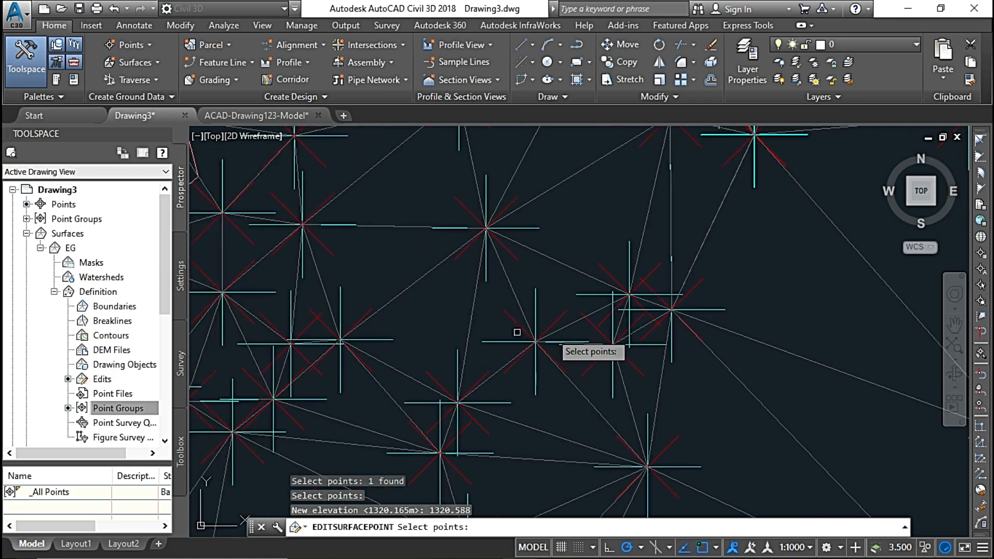
{"action": "mouse_move", "coordinate": [650, 357]}
{"action": "middle_mouse_down"}
{"action": "mouse_move", "coordinate": [331, 297]}
{"action": "mouse_move", "coordinate": [410, 300]}
{"action": "mouse_move", "coordinate": [423, 285]}
{"action": "middle_mouse_up"}
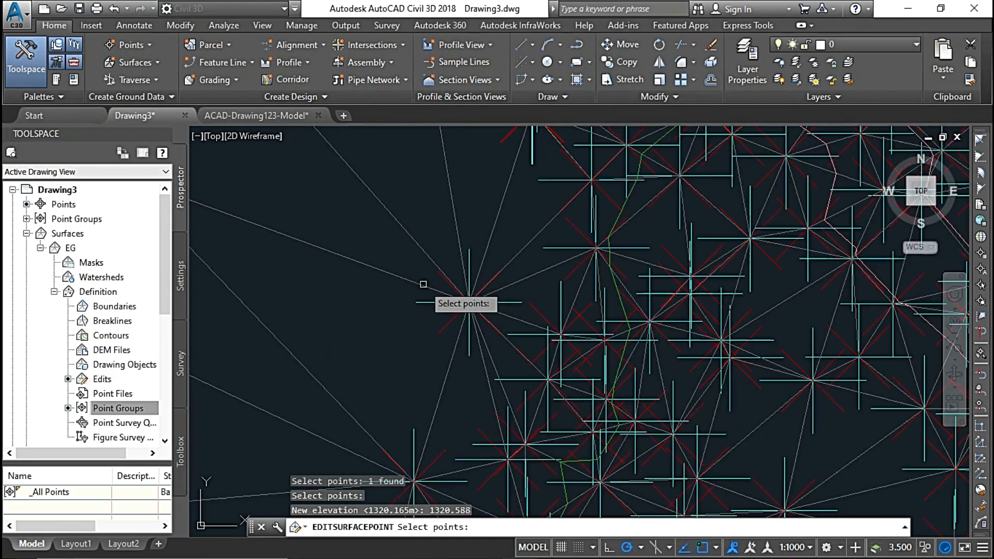
{"action": "left_click", "coordinate": [469, 261]}
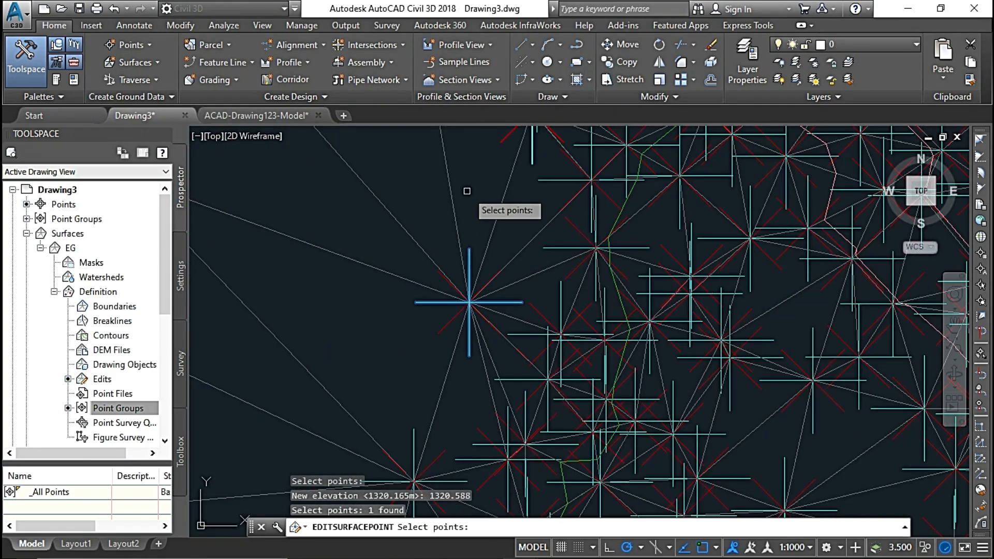
{"action": "key", "text": "Return"}
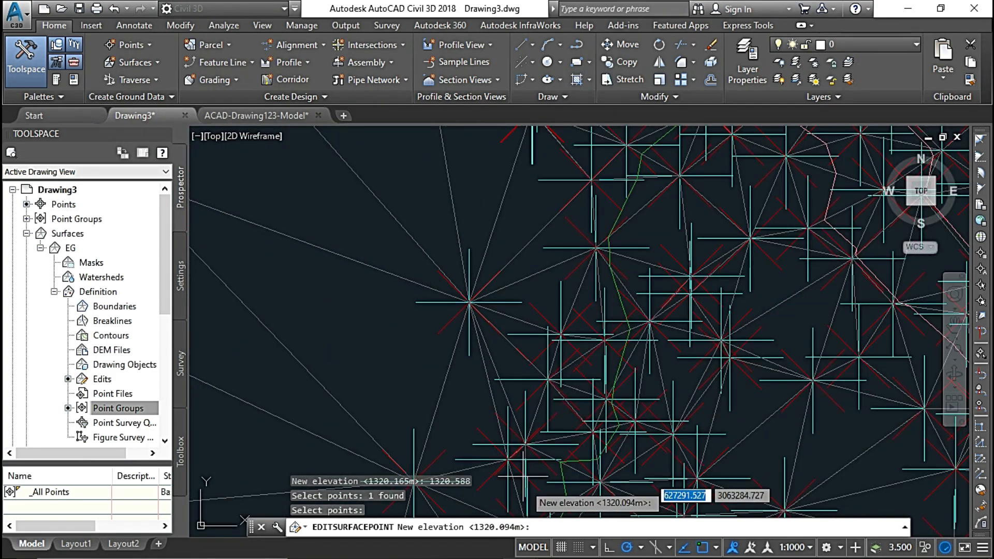
{"action": "left_click", "coordinate": [548, 526]}
{"action": "key", "text": "Return"}
{"action": "scroll", "coordinate": [406, 272], "scroll_direction": "down", "scroll_amount": 3}
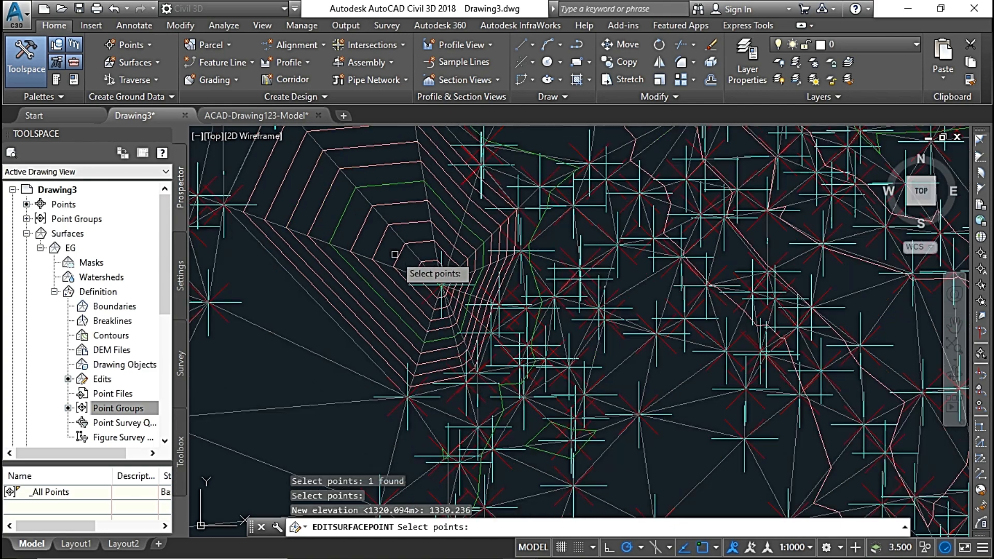
{"action": "mouse_move", "coordinate": [392, 279]}
{"action": "middle_mouse_down"}
{"action": "mouse_move", "coordinate": [628, 344]}
{"action": "mouse_move", "coordinate": [628, 335]}
{"action": "middle_mouse_up"}
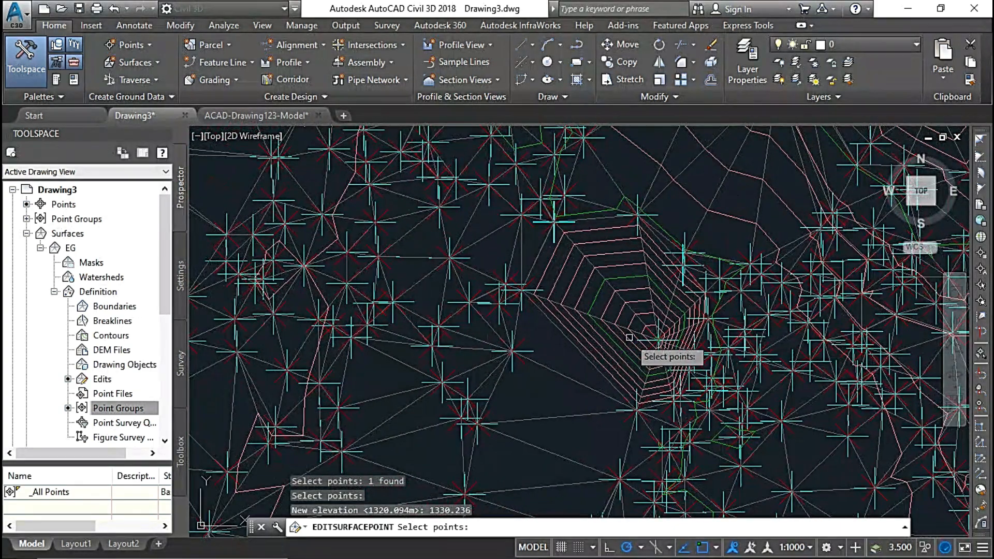
{"action": "scroll", "coordinate": [583, 317], "scroll_direction": "up", "scroll_amount": 4}
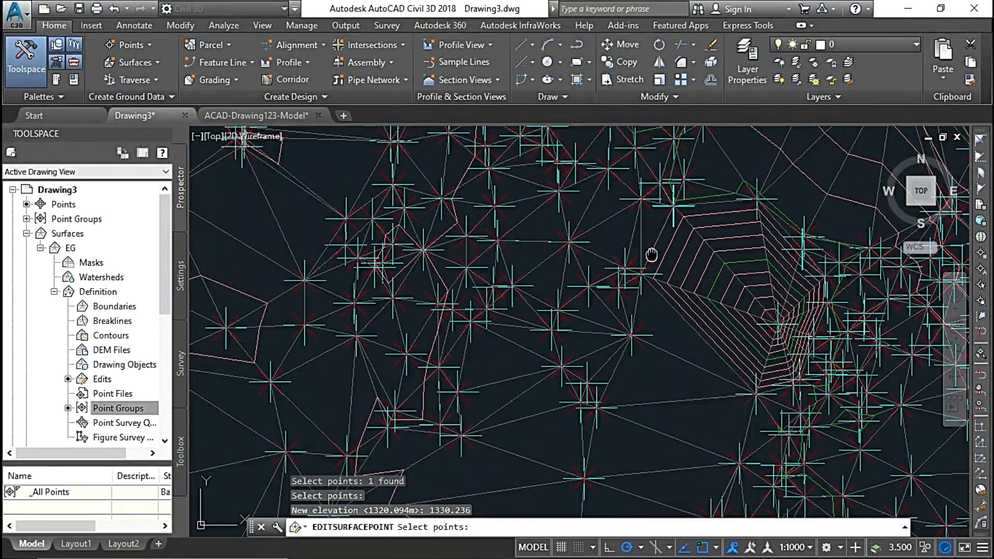
{"action": "scroll", "coordinate": [547, 326], "scroll_direction": "up", "scroll_amount": 4}
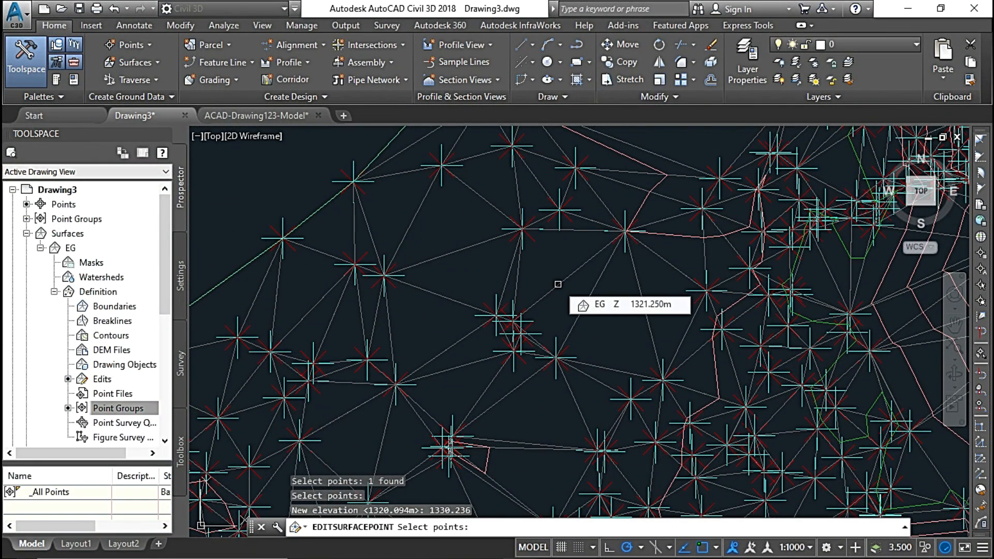
{"action": "key", "text": "Escape"}
Move the EG surface point just inside the northwestern boundary a short distance northeast into the open gap, using Move Point.
{"action": "left_click", "coordinate": [557, 284]}
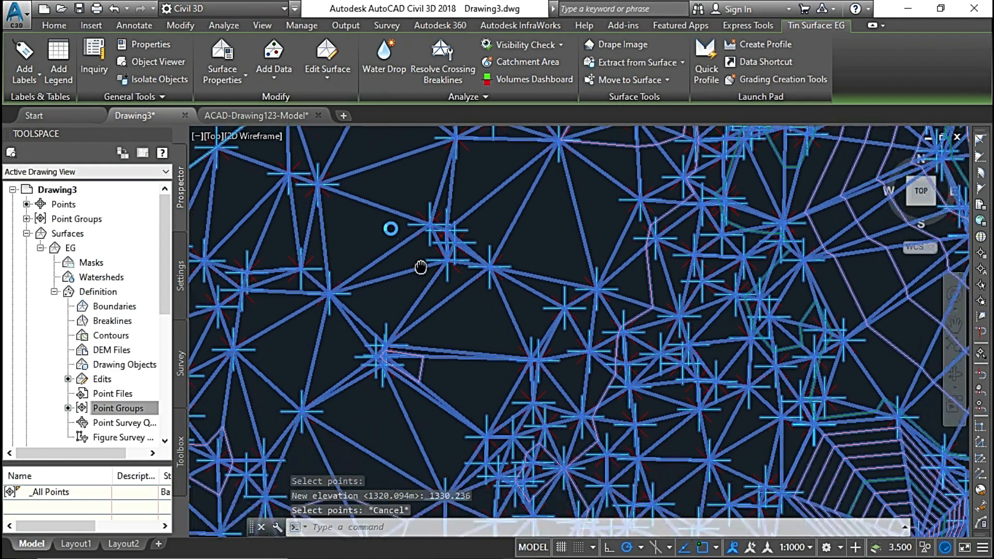
{"action": "scroll", "coordinate": [425, 259], "scroll_direction": "down", "scroll_amount": 3}
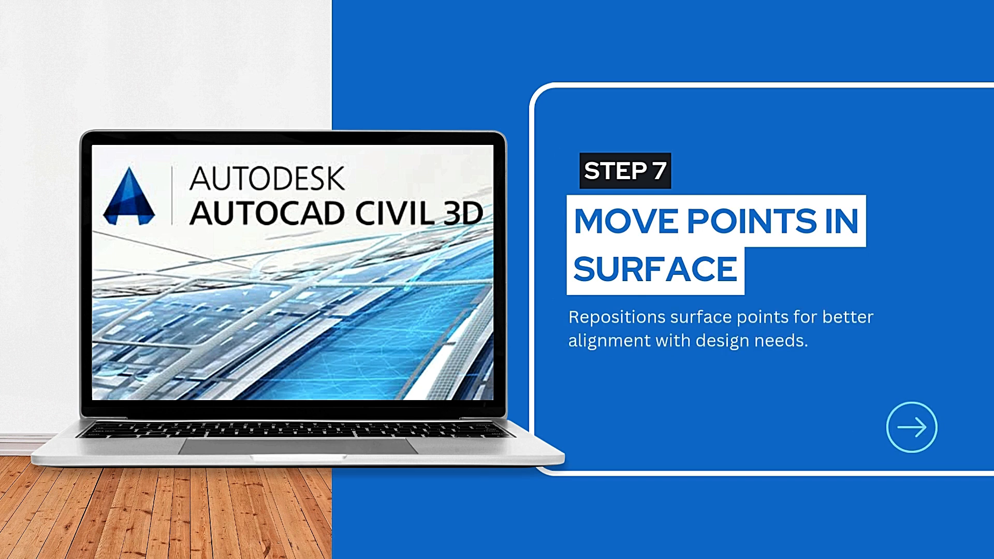
{"action": "left_click", "coordinate": [328, 78]}
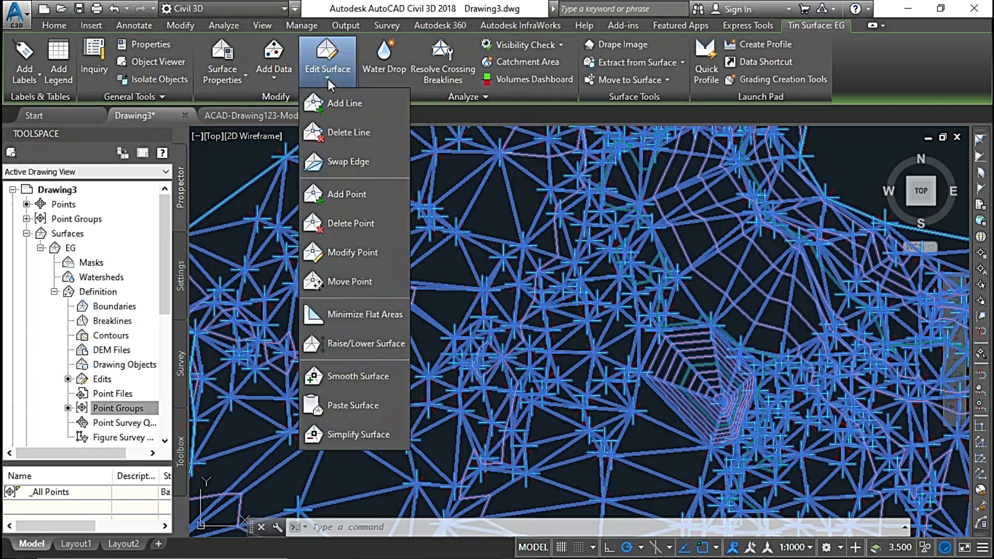
{"action": "left_click", "coordinate": [355, 284]}
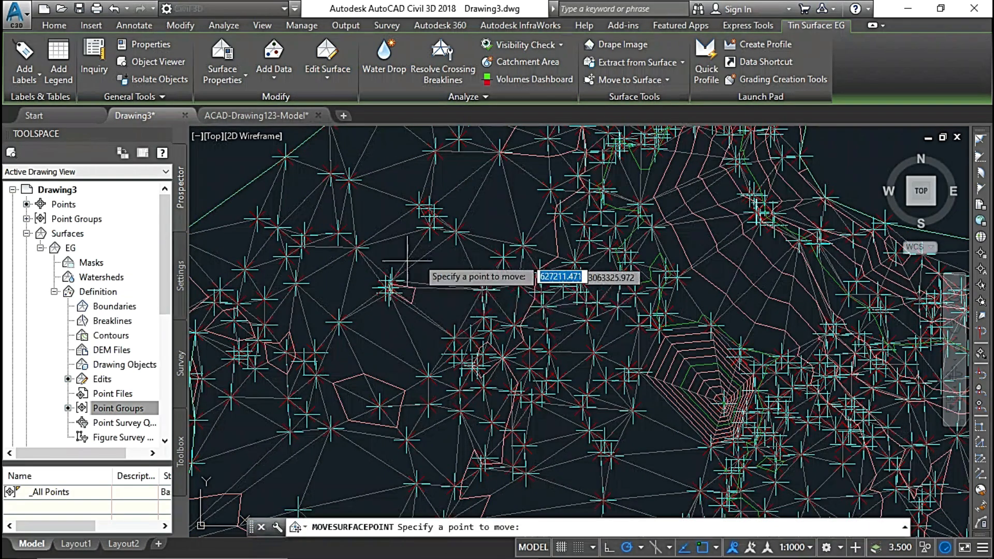
{"action": "scroll", "coordinate": [518, 248], "scroll_direction": "up", "scroll_amount": 3}
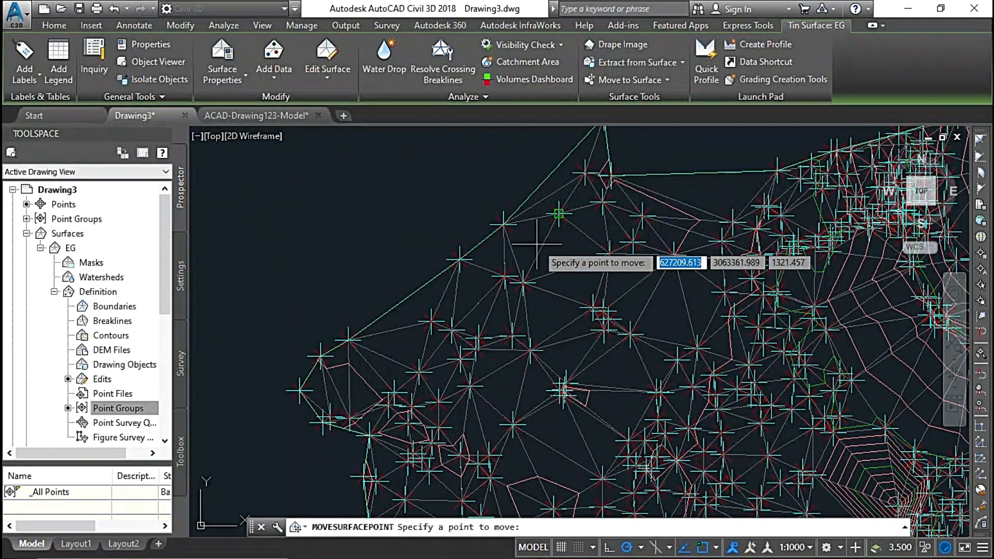
{"action": "scroll", "coordinate": [569, 264], "scroll_direction": "up", "scroll_amount": 5}
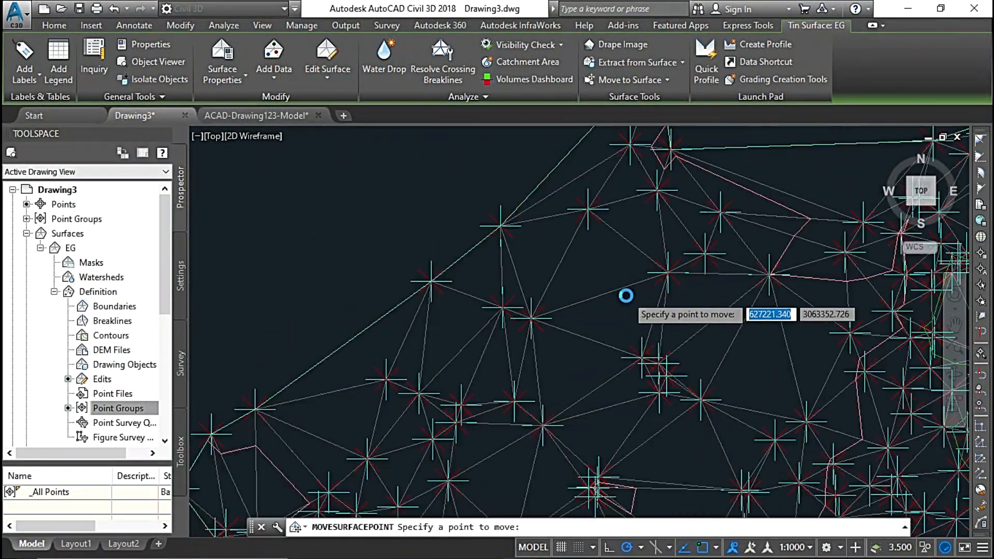
{"action": "scroll", "coordinate": [626, 295], "scroll_direction": "up", "scroll_amount": 2}
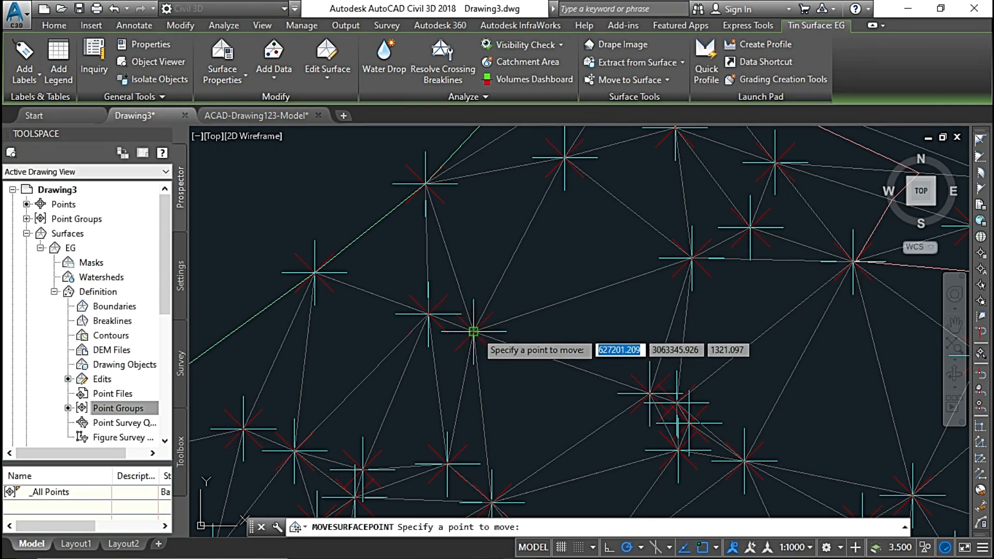
{"action": "left_click", "coordinate": [473, 331]}
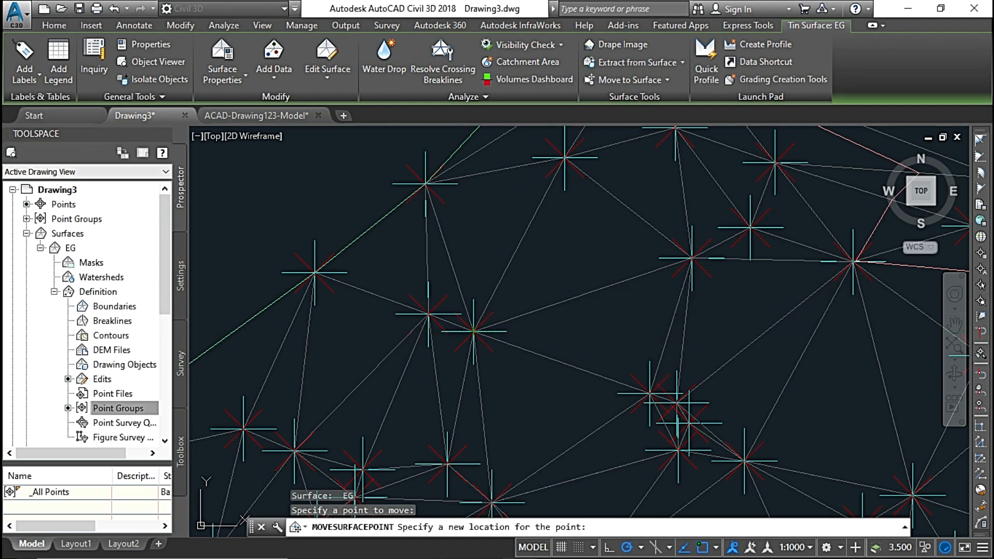
{"action": "left_click", "coordinate": [551, 276]}
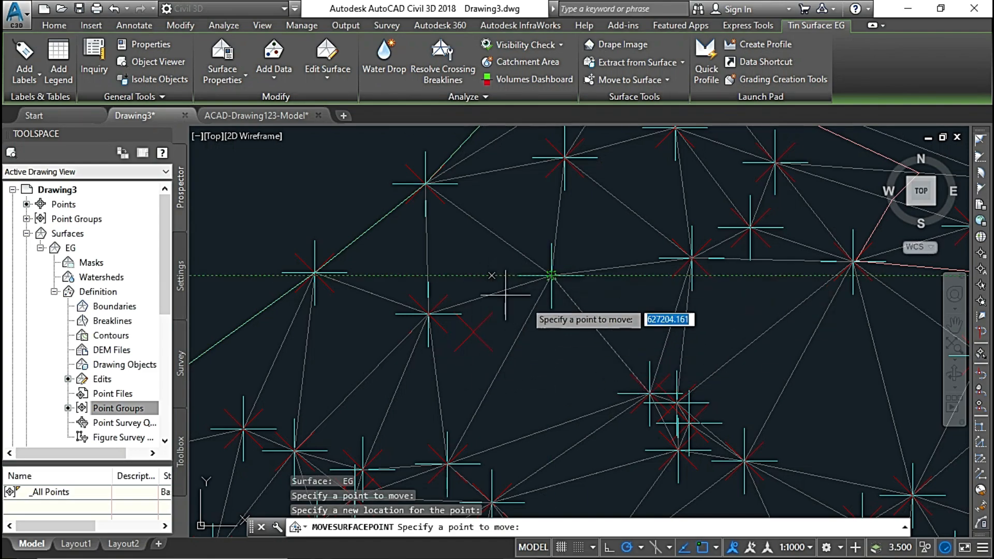
Move the surface point northwest of the small closed contour southward to just west of that cluster, and end the Move Point edit.
{"action": "middle_click_drag", "start_coordinate": [553, 355], "coordinate": [506, 207]}
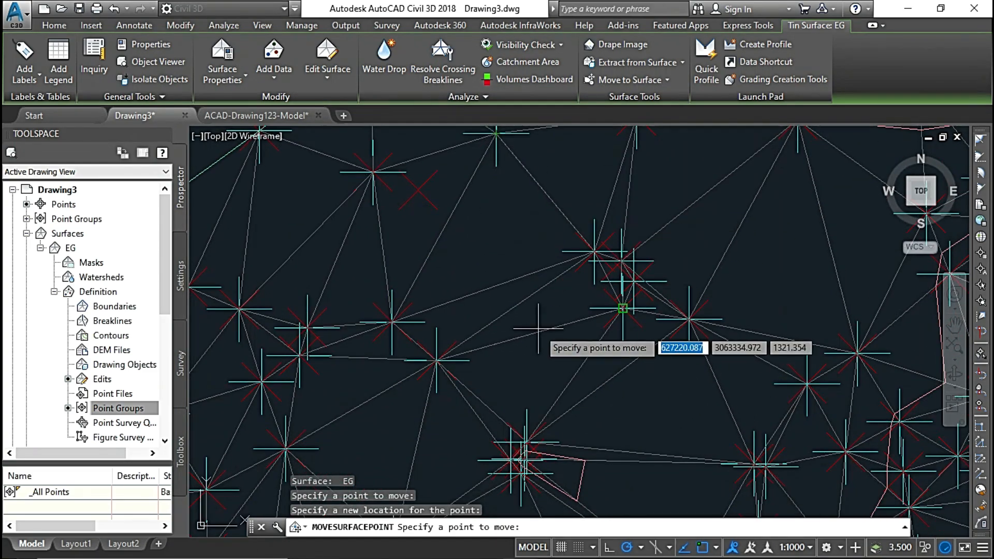
{"action": "scroll", "coordinate": [554, 337], "scroll_direction": "down", "scroll_amount": 2}
{"action": "middle_click_drag", "start_coordinate": [577, 336], "coordinate": [598, 253]}
{"action": "scroll", "coordinate": [595, 270], "scroll_direction": "up", "scroll_amount": 5}
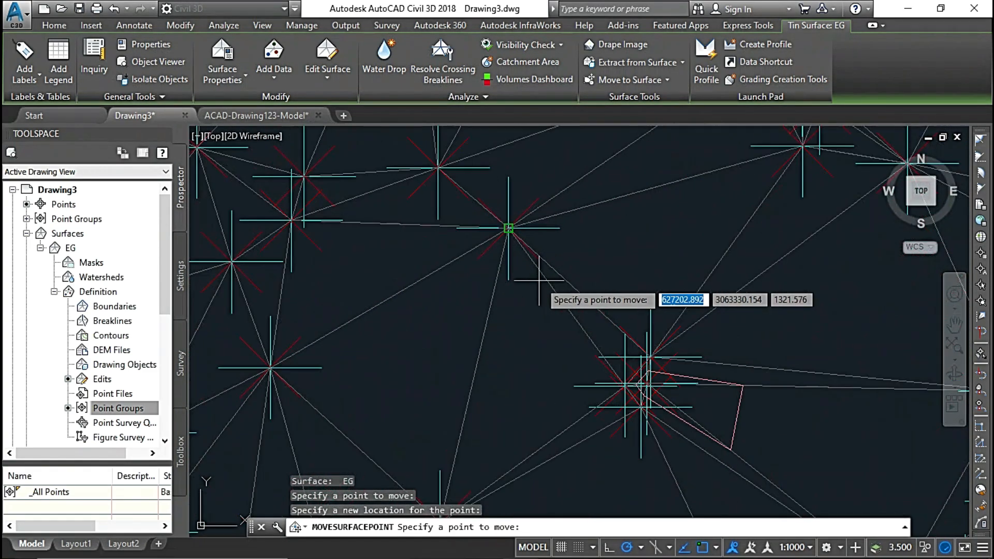
{"action": "scroll", "coordinate": [716, 302], "scroll_direction": "down", "scroll_amount": 3}
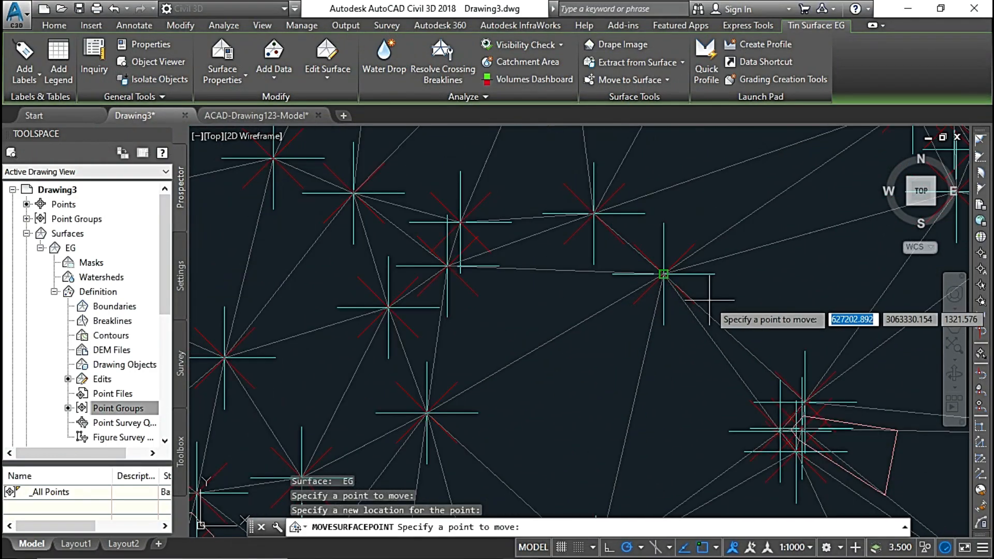
{"action": "left_click", "coordinate": [663, 274]}
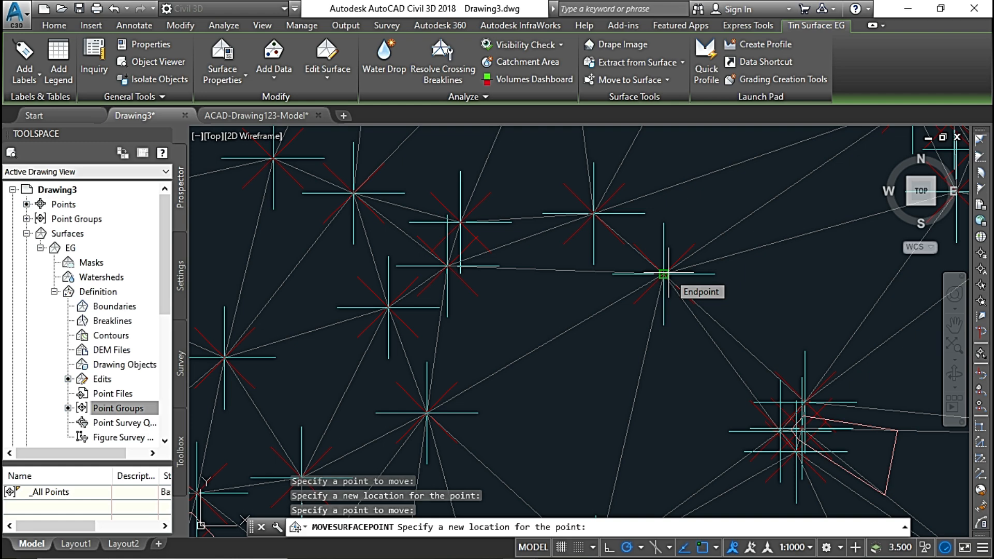
{"action": "left_click", "coordinate": [680, 385]}
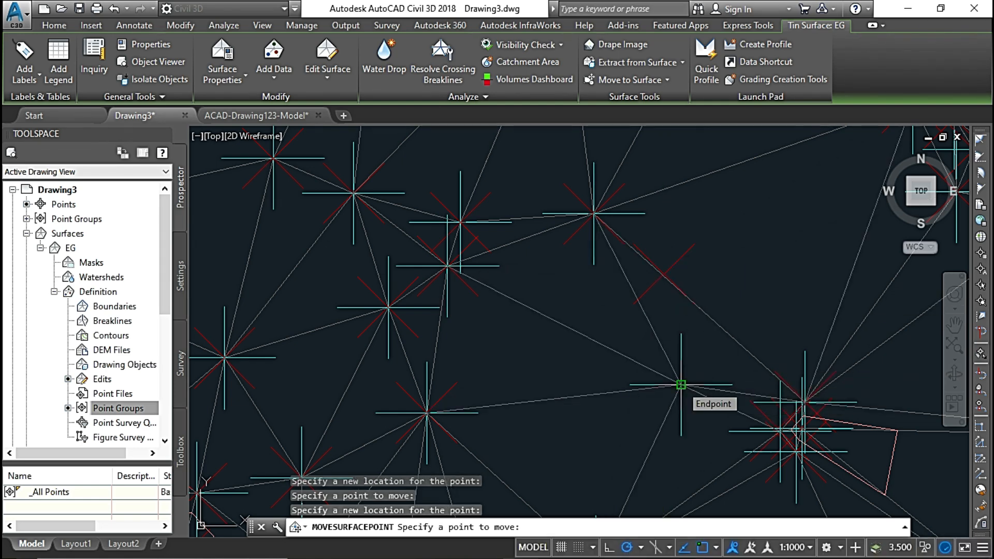
{"action": "middle_click_drag", "start_coordinate": [302, 250], "coordinate": [374, 382]}
{"action": "scroll", "coordinate": [407, 275], "scroll_direction": "down", "scroll_amount": 2}
{"action": "middle_click_drag", "start_coordinate": [407, 275], "coordinate": [358, 227]}
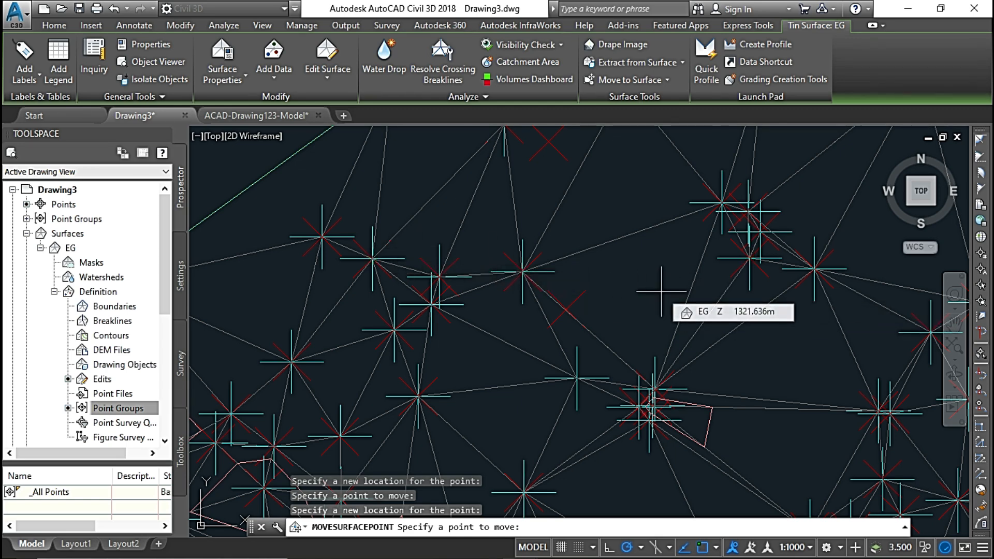
{"action": "key", "text": "Escape"}
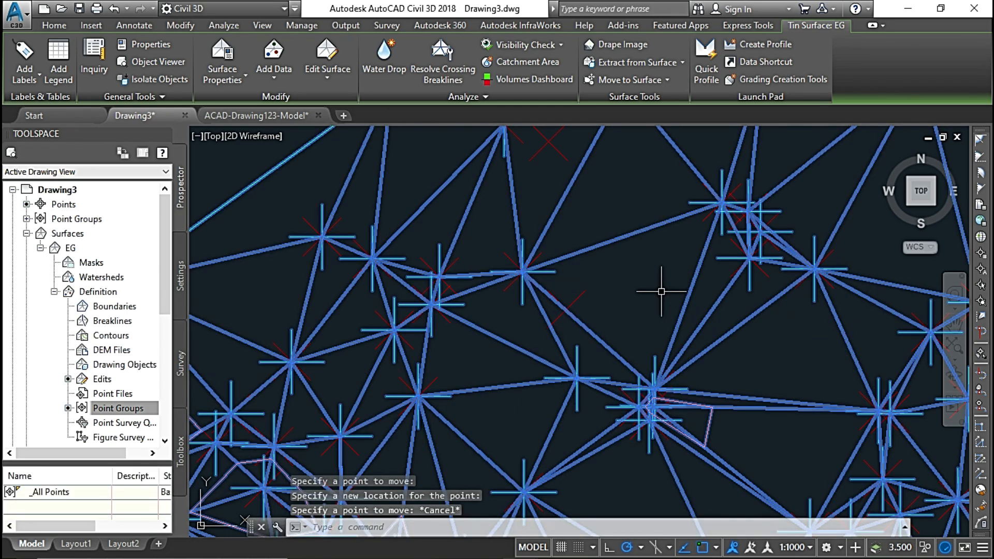
{"action": "left_click", "coordinate": [322, 80]}
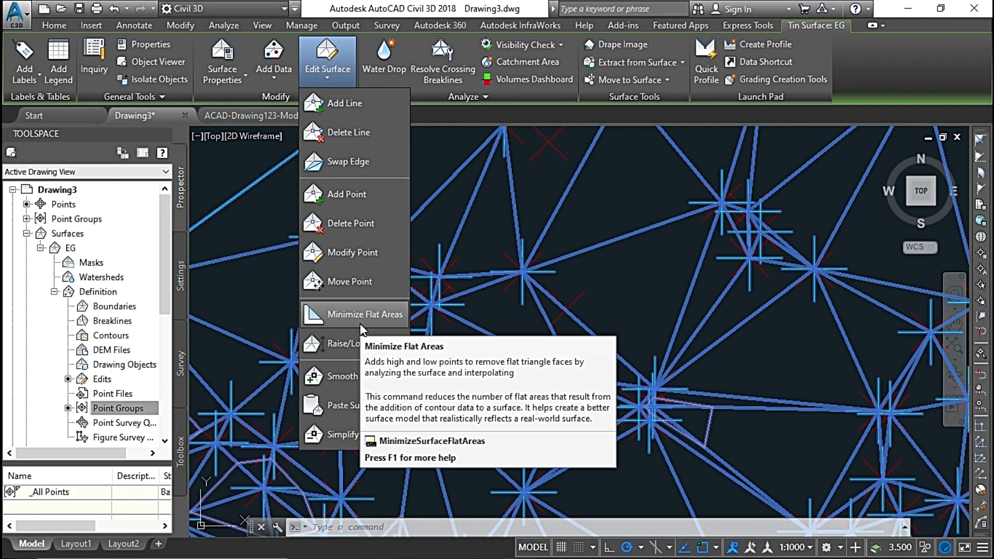
{"action": "key", "text": "Escape"}
{"action": "key", "text": "Escape"}
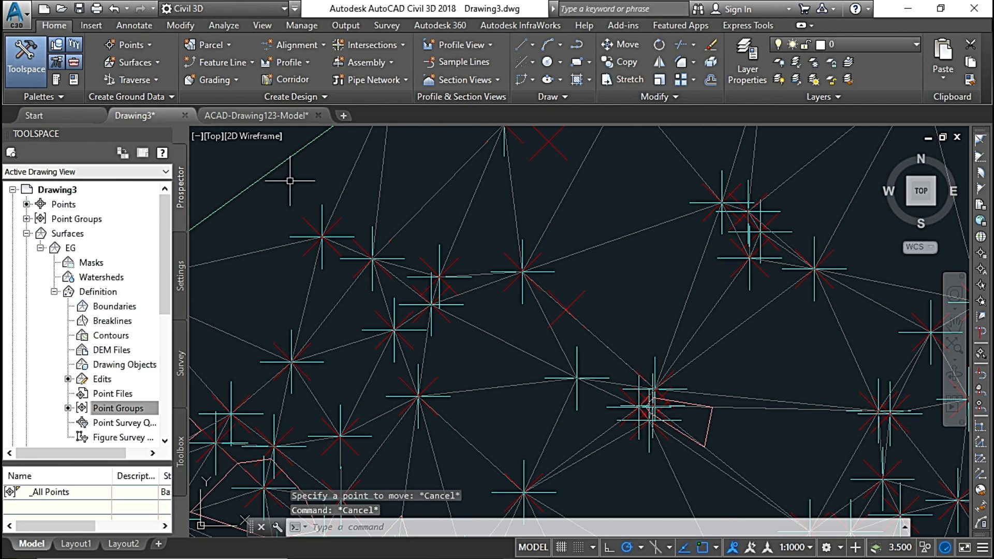
Switch to the ACAD-Drawing123-Model drawing and create a TIN surface named EG with the Standard style.
{"action": "left_click", "coordinate": [273, 117]}
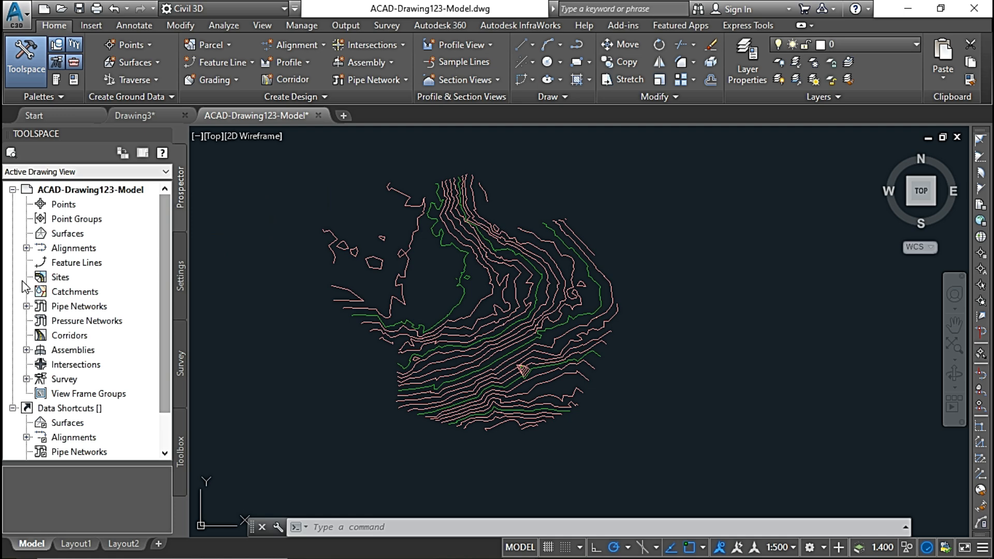
{"action": "mouse_move", "coordinate": [350, 252]}
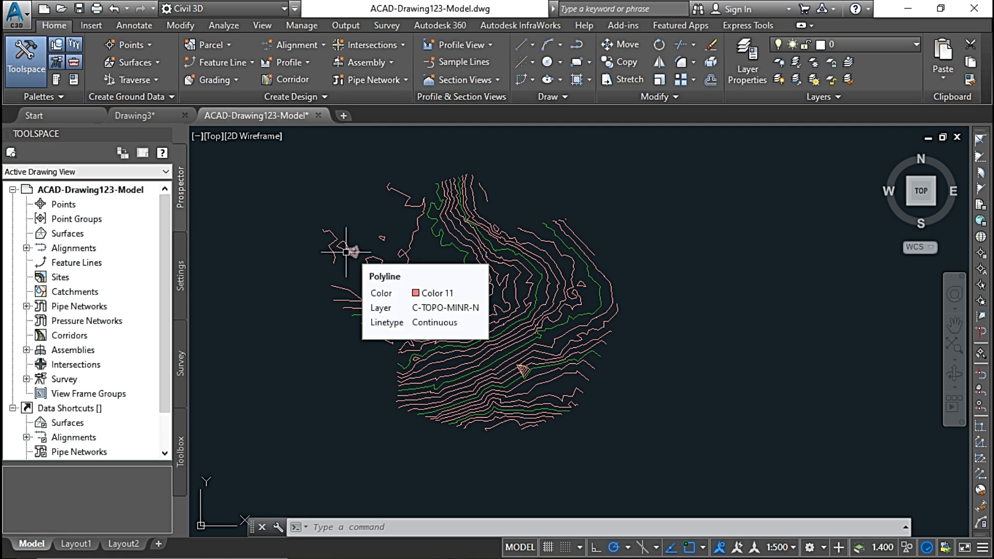
{"action": "left_click", "coordinate": [78, 236]}
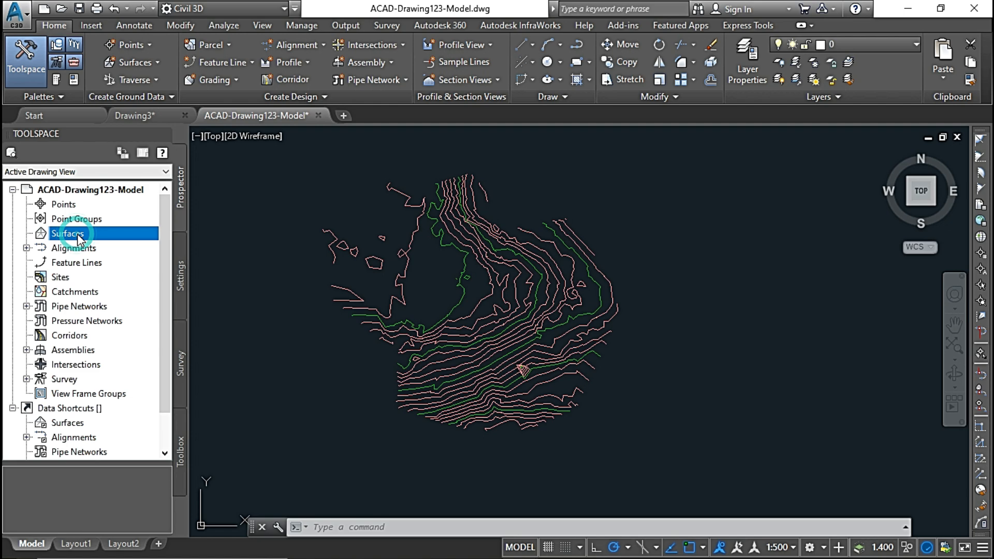
{"action": "right_click", "coordinate": [106, 241]}
{"action": "left_click", "coordinate": [160, 243]}
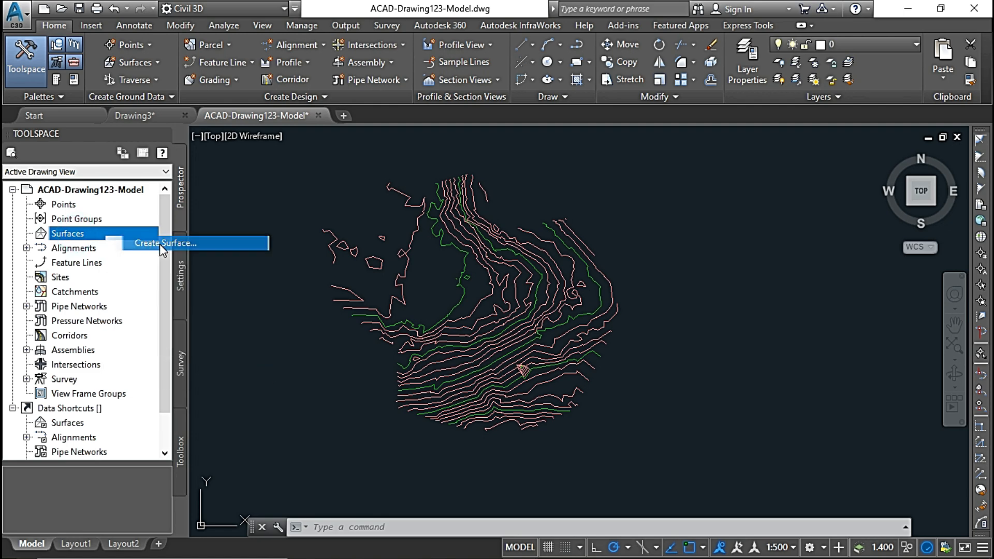
{"action": "left_click", "coordinate": [587, 222]}
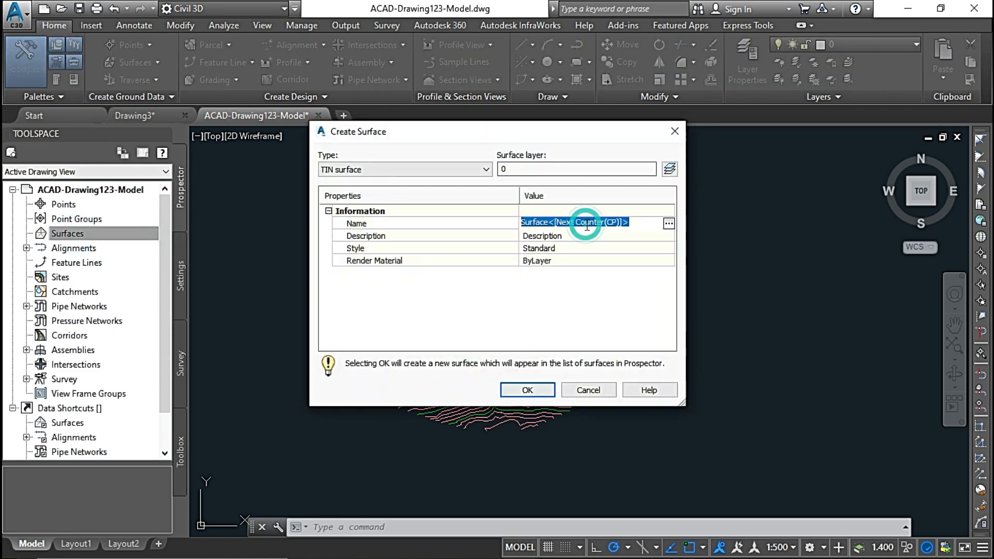
{"action": "type", "text": "EG"}
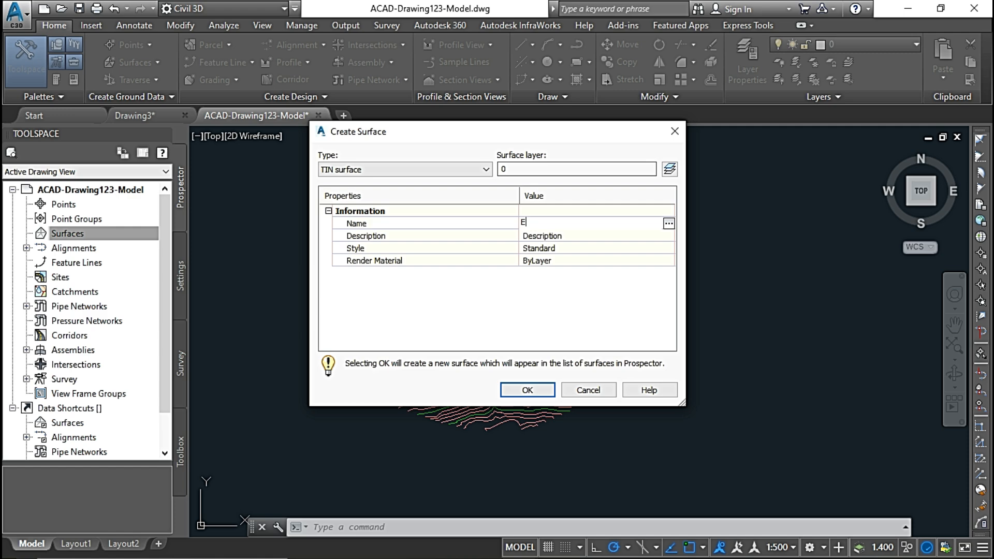
{"action": "left_click", "coordinate": [527, 390]}
Start adding contour data to EG's definition, with all options for minimizing flat areas turned off.
{"action": "left_click", "coordinate": [27, 234]}
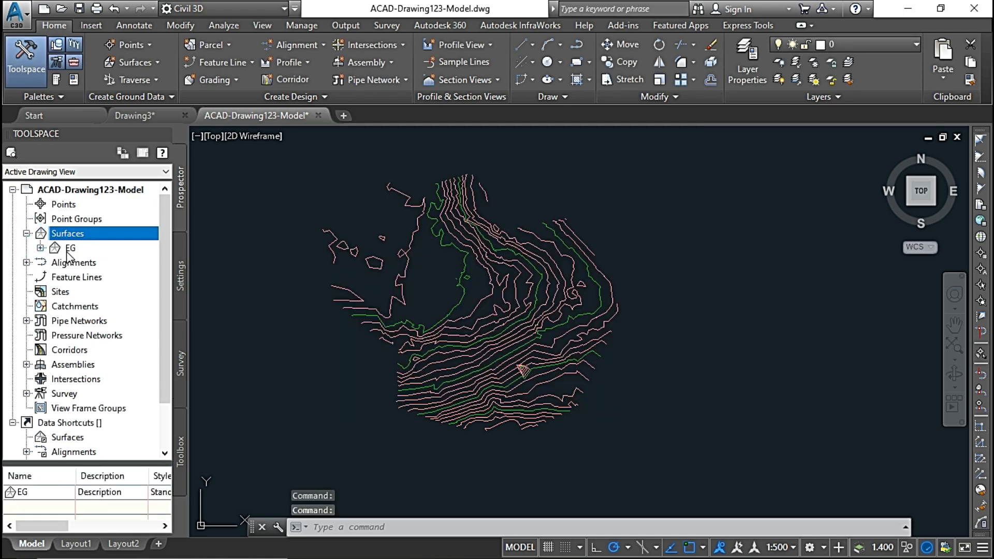
{"action": "left_click", "coordinate": [46, 249]}
{"action": "left_click", "coordinate": [40, 248]}
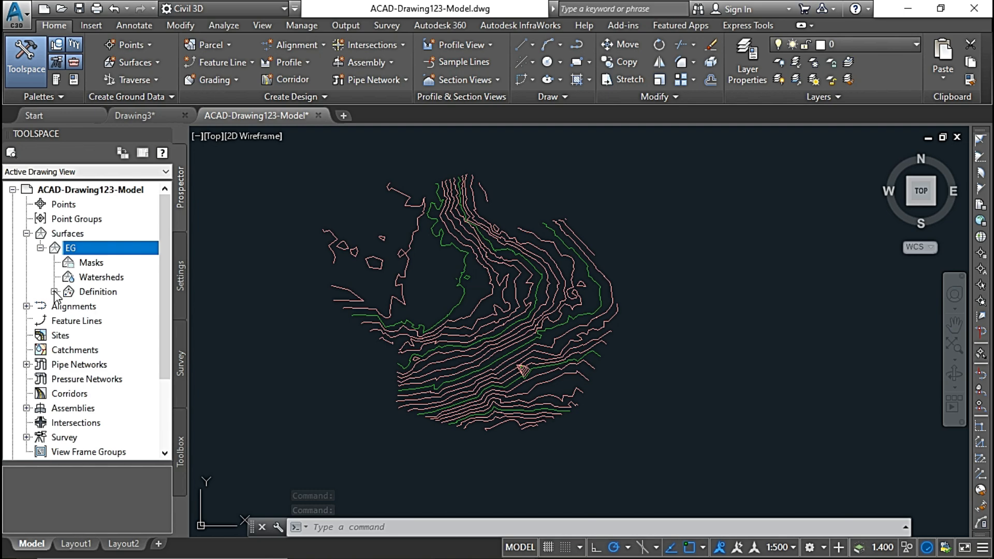
{"action": "left_click", "coordinate": [54, 292]}
{"action": "left_click", "coordinate": [110, 336]}
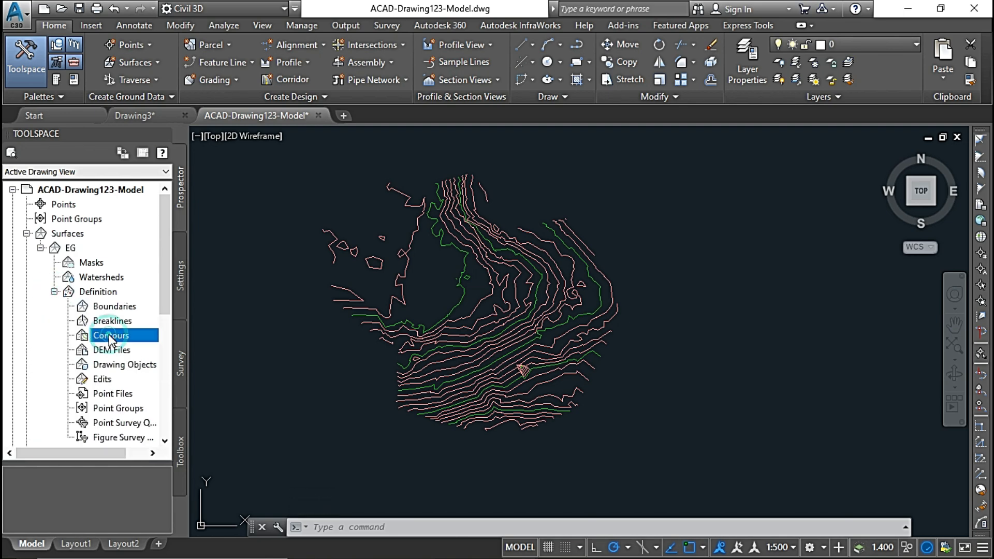
{"action": "right_click", "coordinate": [134, 335]}
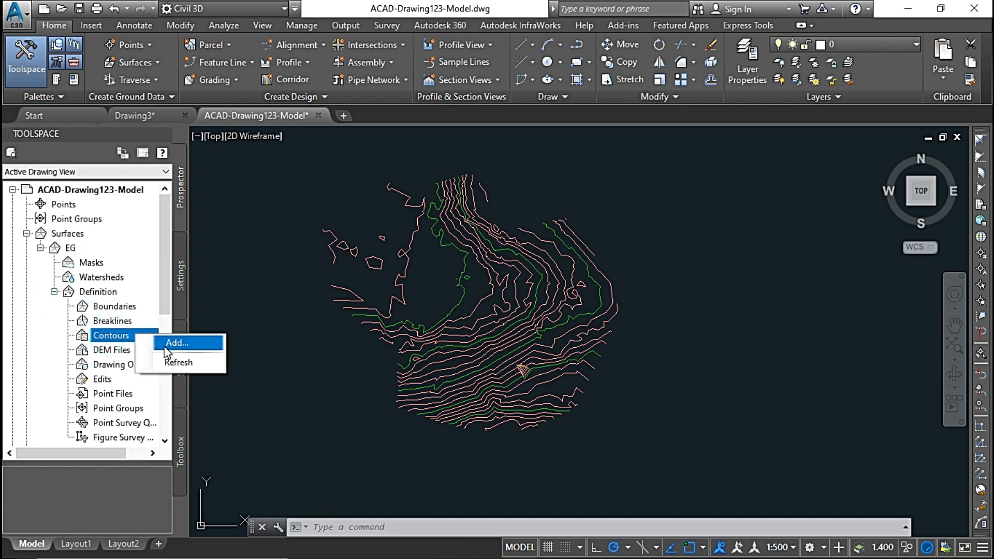
{"action": "left_click", "coordinate": [177, 344]}
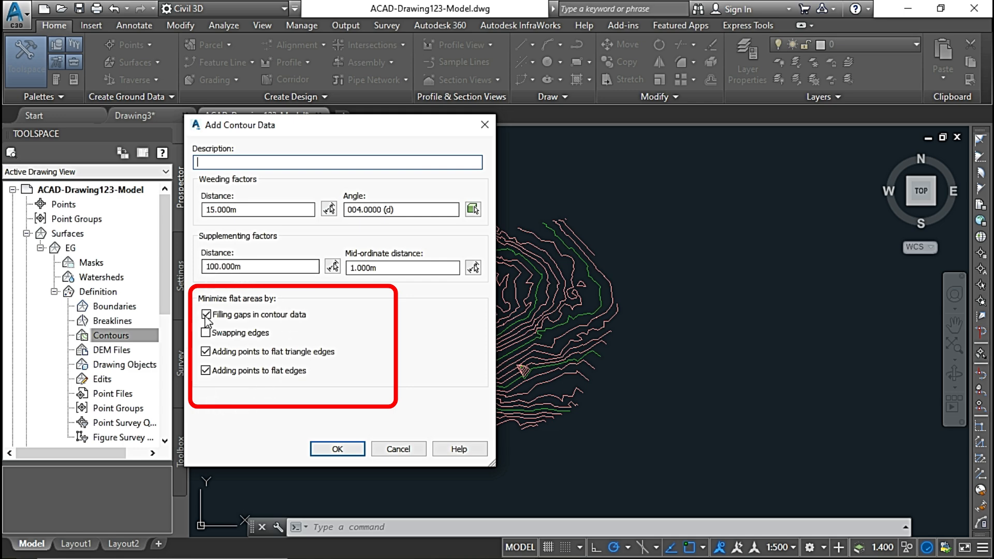
{"action": "left_click", "coordinate": [206, 352]}
{"action": "left_click", "coordinate": [206, 371]}
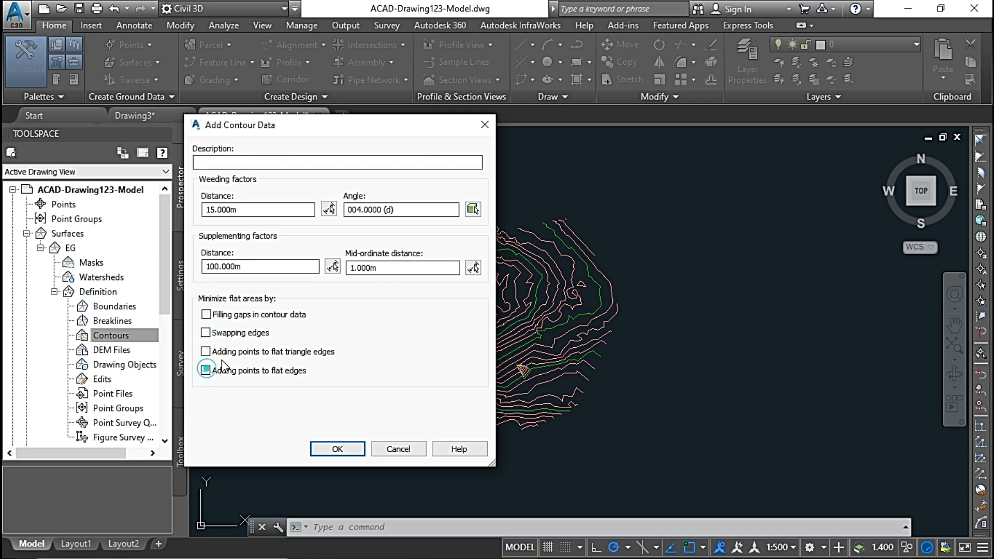
{"action": "left_click_drag", "start_coordinate": [337, 128], "coordinate": [361, 112]}
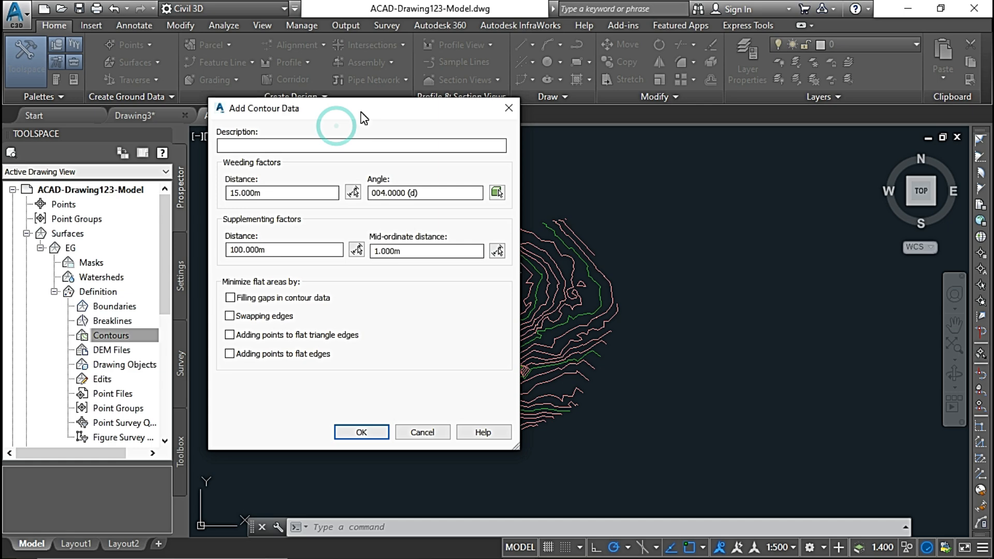
{"action": "mouse_move", "coordinate": [341, 113]}
{"action": "left_mouse_down"}
{"action": "mouse_move", "coordinate": [259, 113]}
{"action": "mouse_move", "coordinate": [220, 129]}
{"action": "mouse_move", "coordinate": [237, 131]}
{"action": "left_mouse_up"}
Accept the contour data settings and add all the contour polylines in the drawing to surface EG.
{"action": "left_click", "coordinate": [253, 446]}
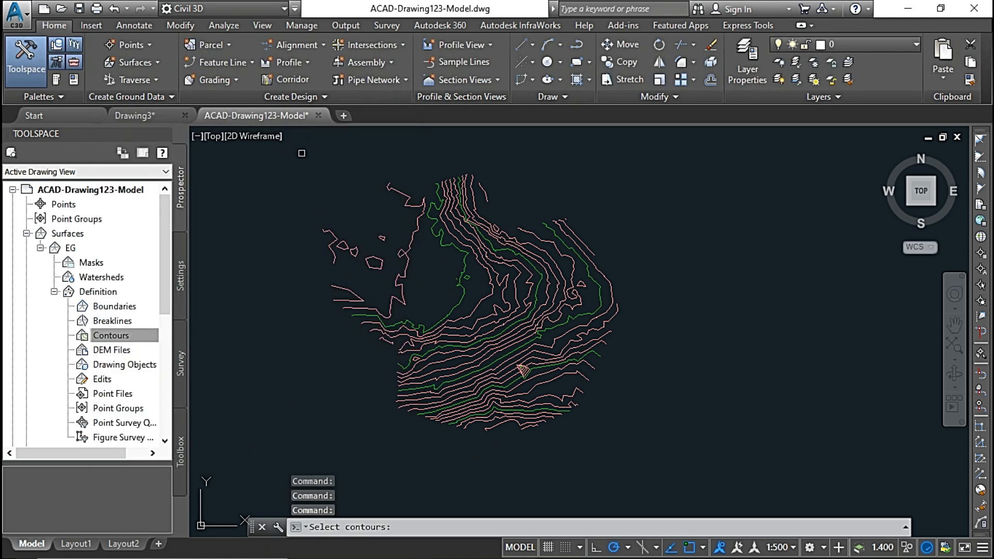
{"action": "left_click", "coordinate": [309, 159]}
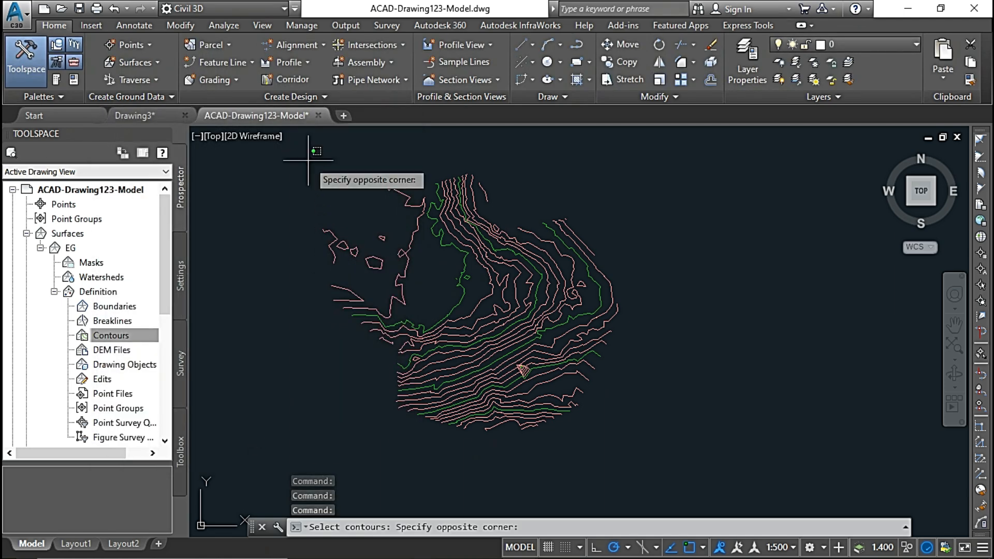
{"action": "left_click", "coordinate": [651, 458]}
{"action": "key", "text": "Return"}
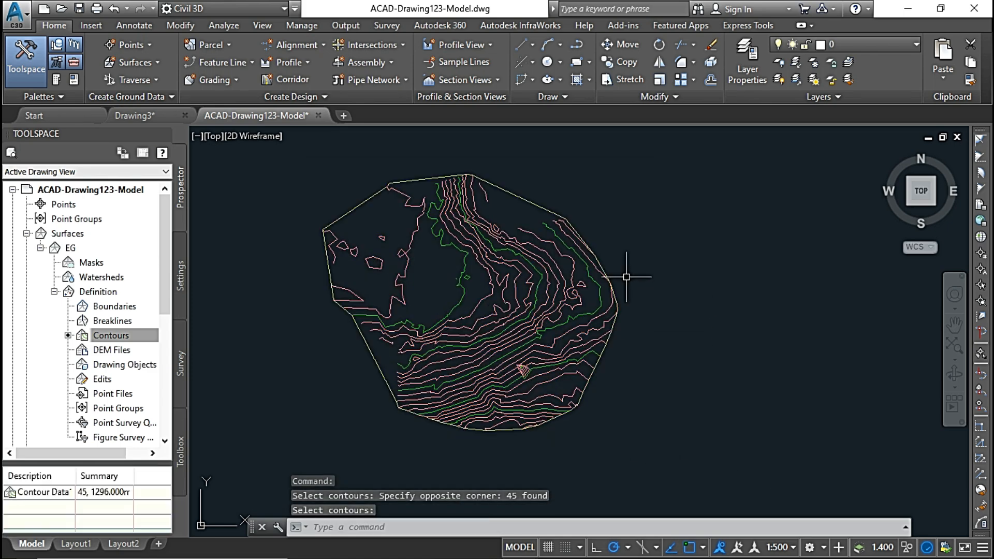
Edit EG's surface style so that major and minor contours are visible in plan view.
{"action": "left_click", "coordinate": [525, 199]}
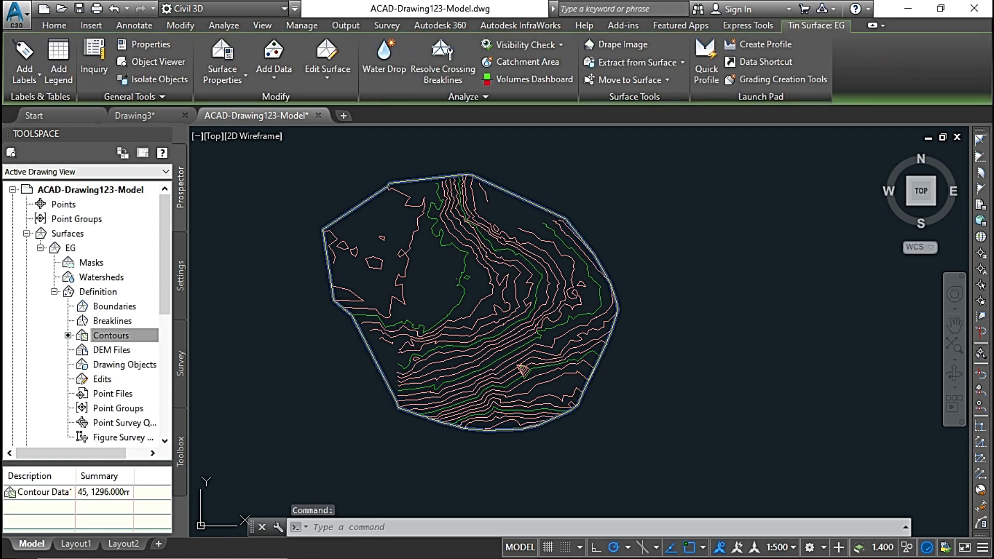
{"action": "right_click", "coordinate": [481, 241]}
{"action": "left_click", "coordinate": [535, 422]}
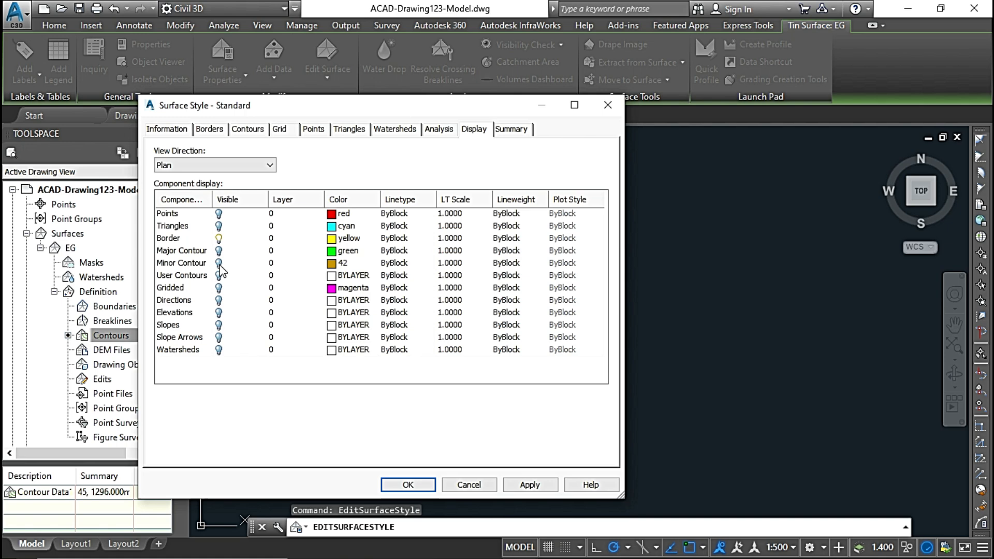
{"action": "left_click", "coordinate": [219, 263]}
{"action": "left_click", "coordinate": [219, 250]}
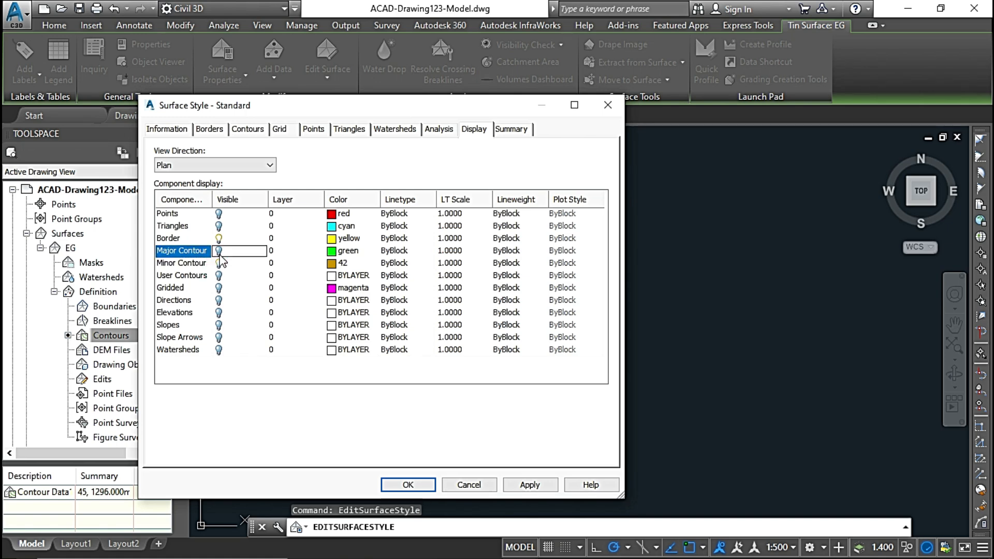
Set the major and minor contour colors to white in the Standard surface style and apply the changes.
{"action": "left_click", "coordinate": [333, 251]}
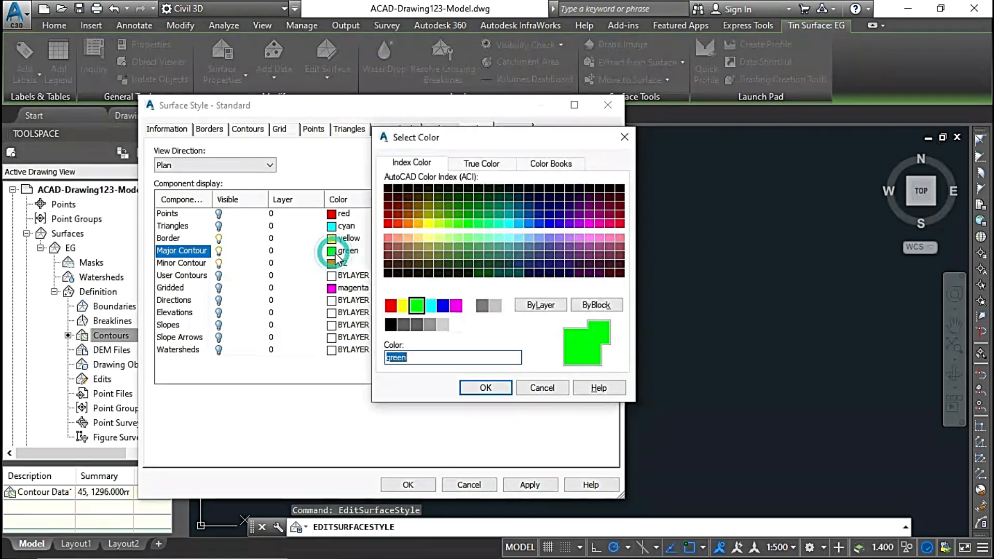
{"action": "left_click", "coordinate": [468, 306]}
{"action": "left_click", "coordinate": [485, 387]}
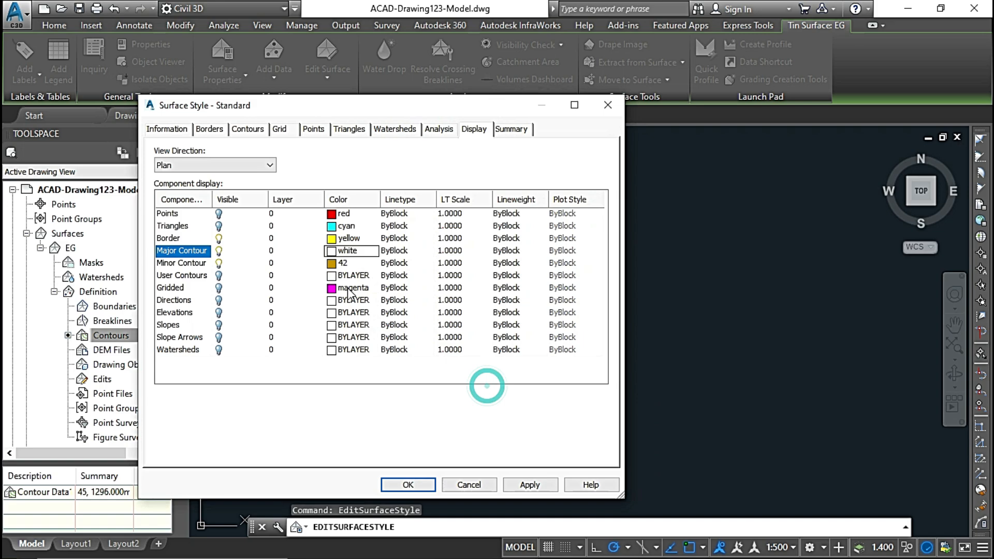
{"action": "left_click", "coordinate": [331, 264]}
{"action": "left_click", "coordinate": [468, 306]}
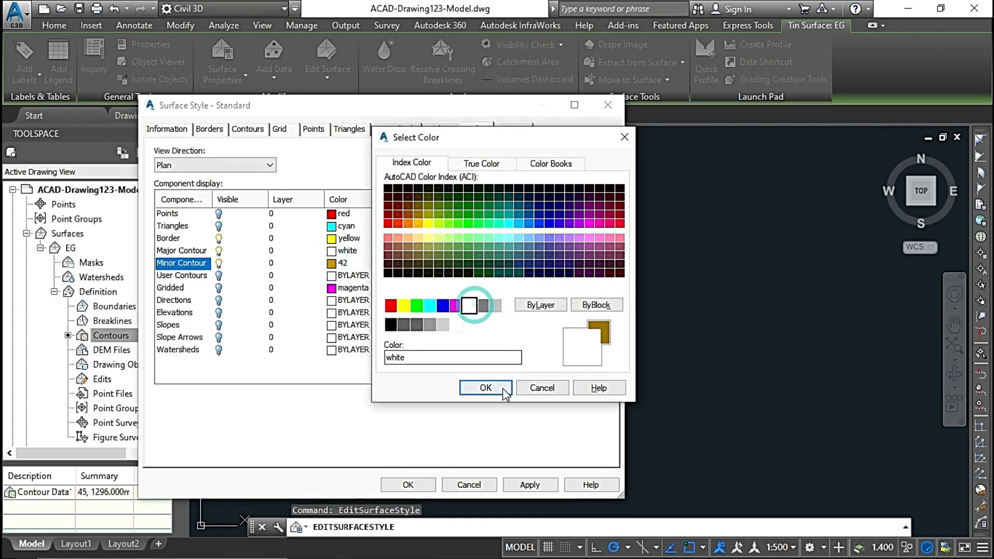
{"action": "left_click", "coordinate": [501, 390]}
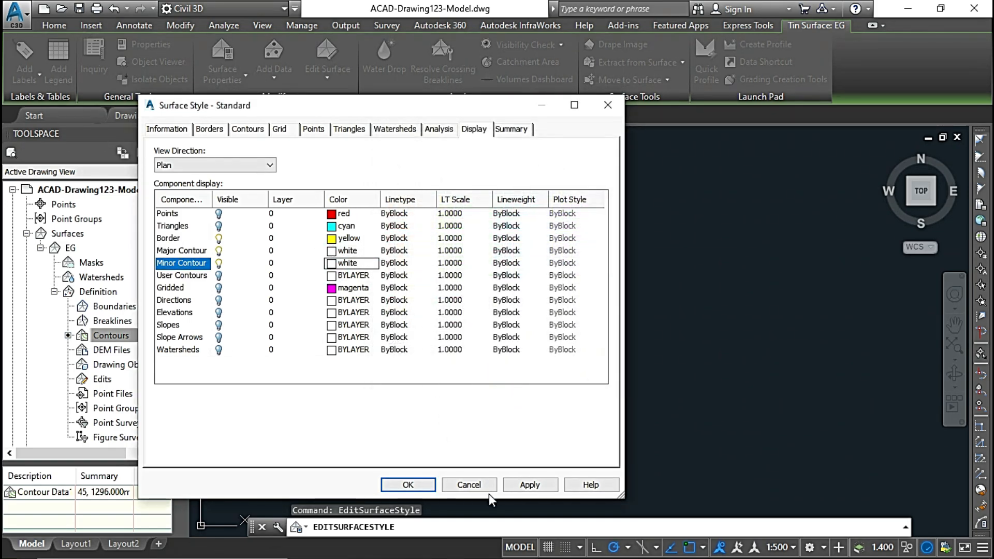
{"action": "left_click", "coordinate": [539, 483]}
{"action": "left_click", "coordinate": [408, 484]}
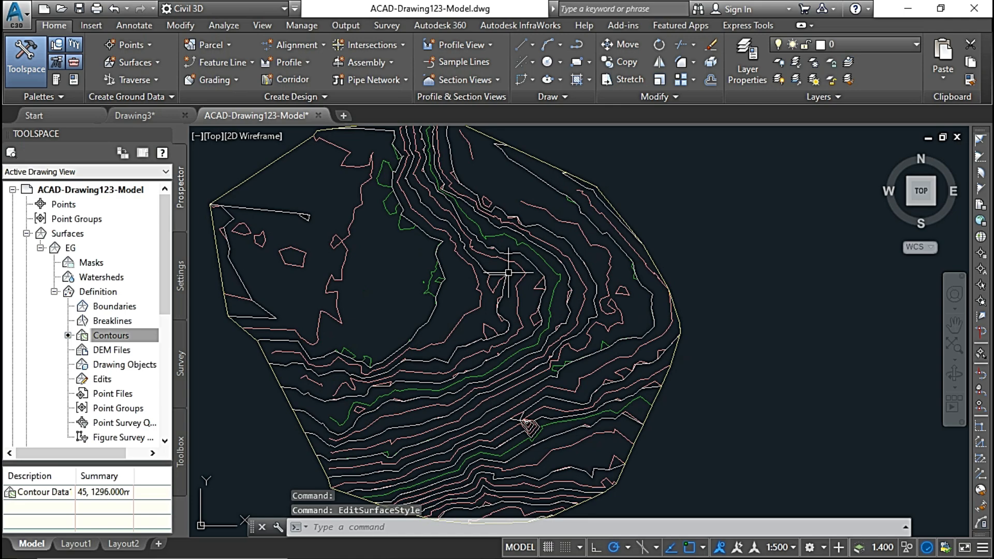
Compare EG's white surface contours with the original contour polylines, checking which lines belong to the surface and which are polylines.
{"action": "scroll", "coordinate": [455, 252], "scroll_direction": "down", "scroll_amount": 3}
{"action": "scroll", "coordinate": [436, 277], "scroll_direction": "up", "scroll_amount": 3}
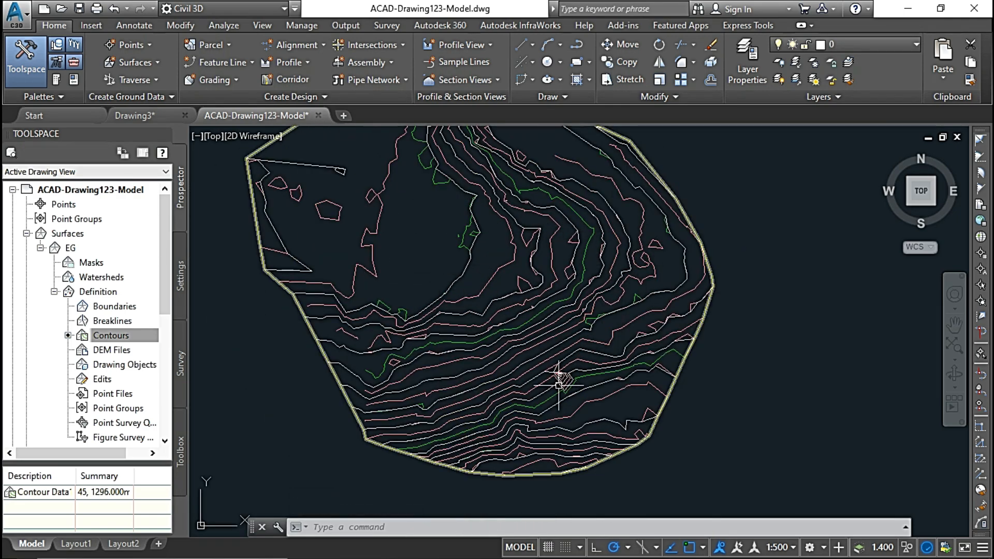
{"action": "mouse_move", "coordinate": [559, 385]}
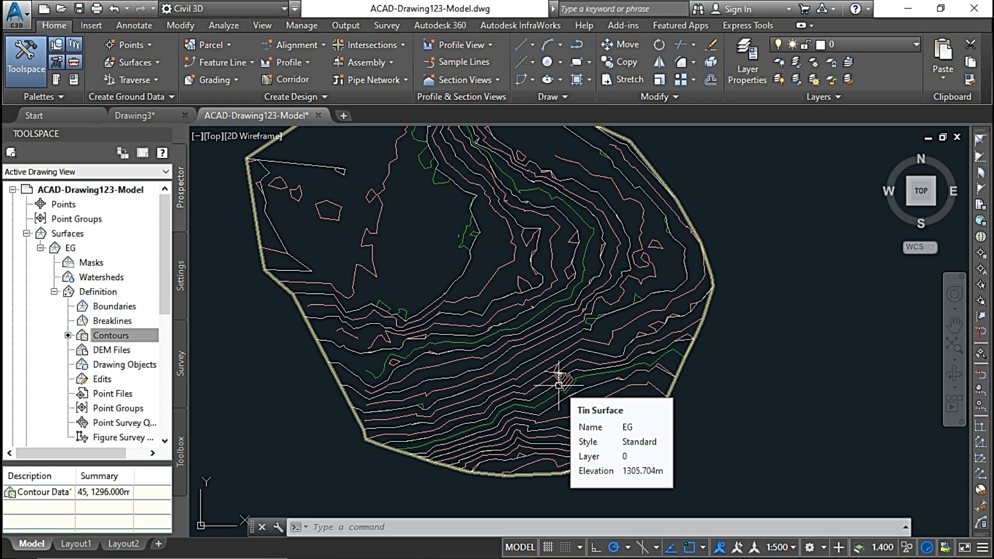
{"action": "scroll", "coordinate": [534, 368], "scroll_direction": "up", "scroll_amount": 2}
{"action": "left_click", "coordinate": [489, 210]}
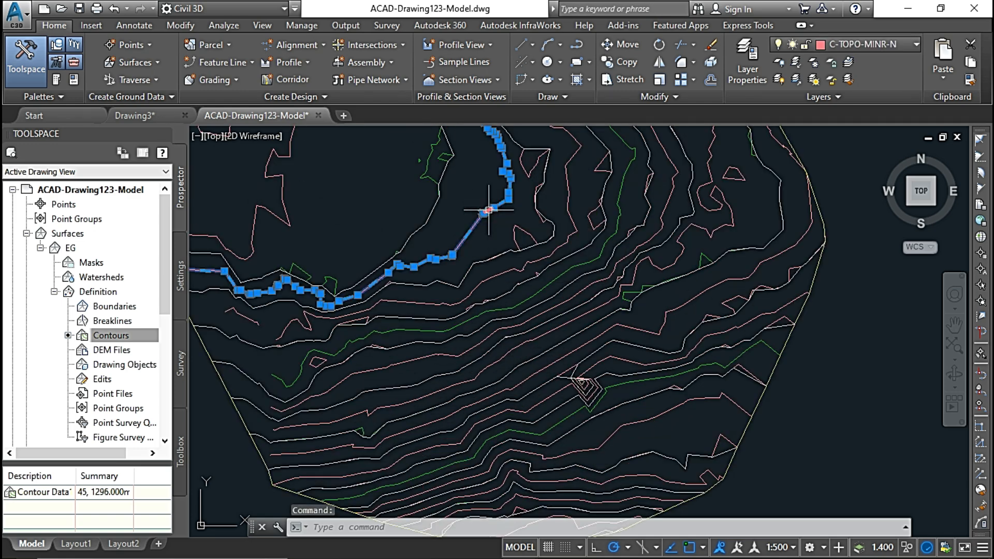
{"action": "key", "text": "Escape"}
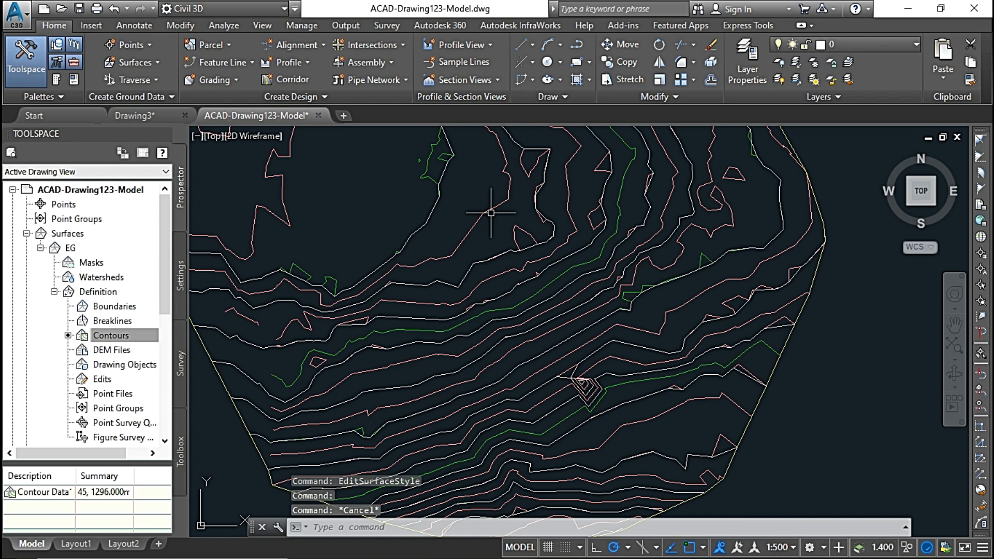
{"action": "scroll", "coordinate": [482, 249], "scroll_direction": "up", "scroll_amount": 2}
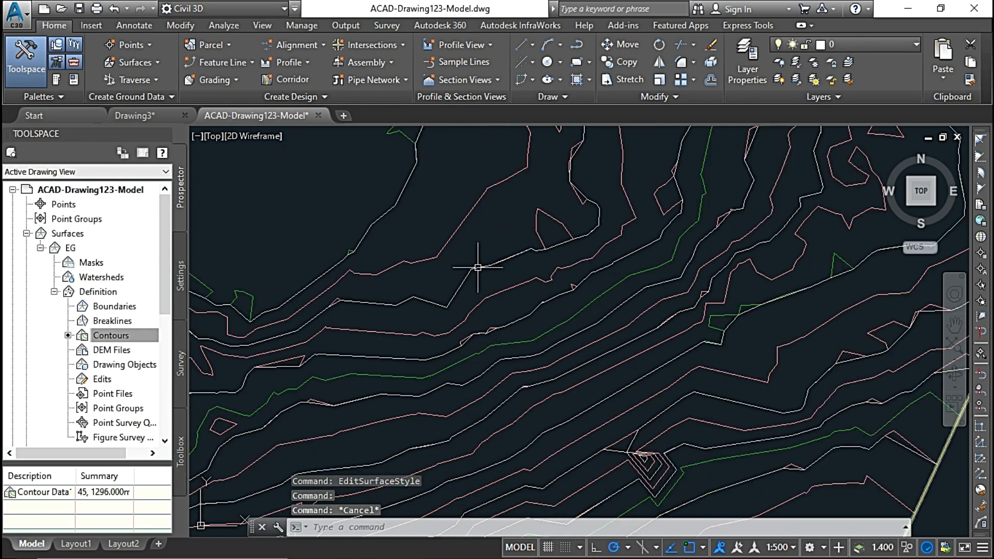
{"action": "left_click", "coordinate": [384, 214]}
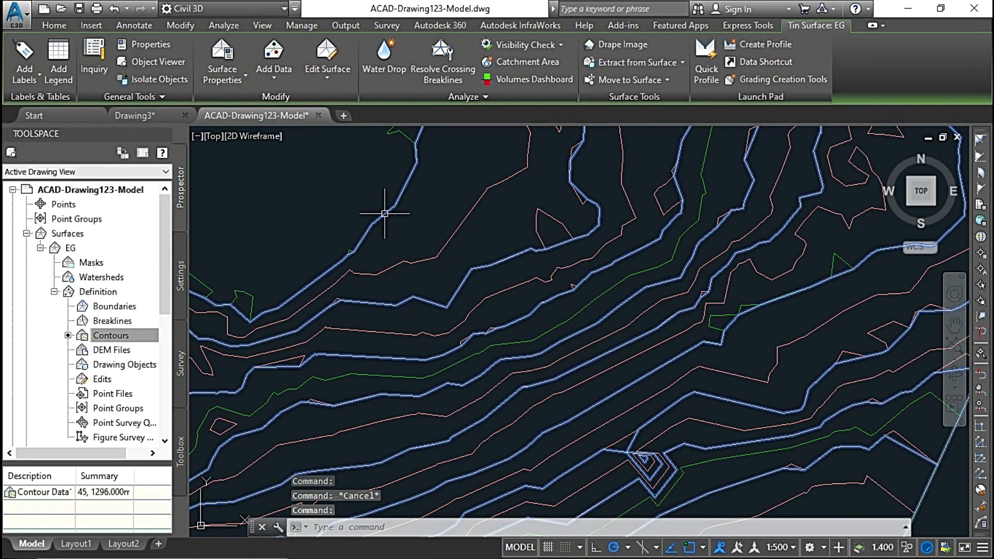
{"action": "scroll", "coordinate": [384, 214], "scroll_direction": "down", "scroll_amount": 3}
{"action": "key", "text": "Escape"}
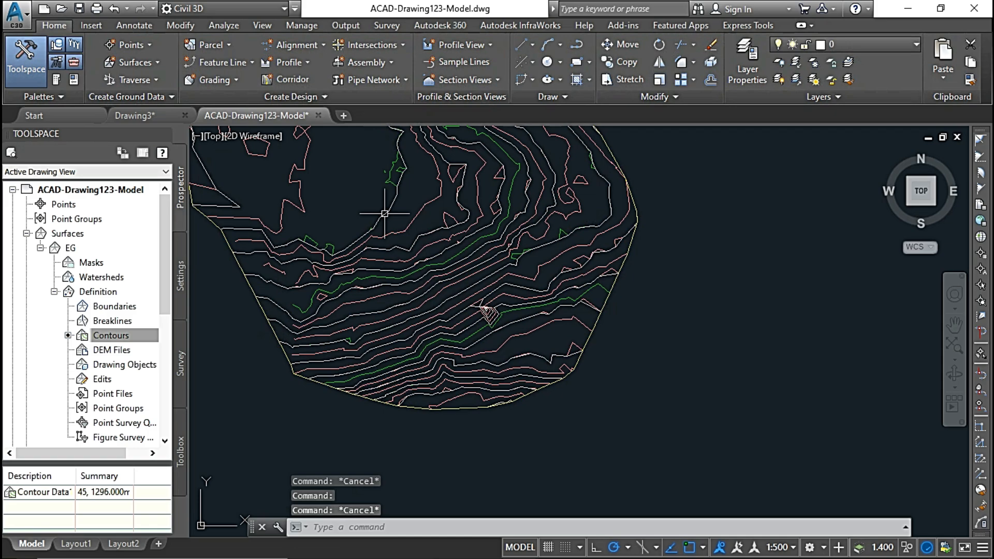
Examine close up where EG's contours deviate from the green major contour polyline, in the southwest and along its bend farther north.
{"action": "scroll", "coordinate": [383, 215], "scroll_direction": "up", "scroll_amount": 2}
{"action": "scroll", "coordinate": [659, 333], "scroll_direction": "up", "scroll_amount": 2}
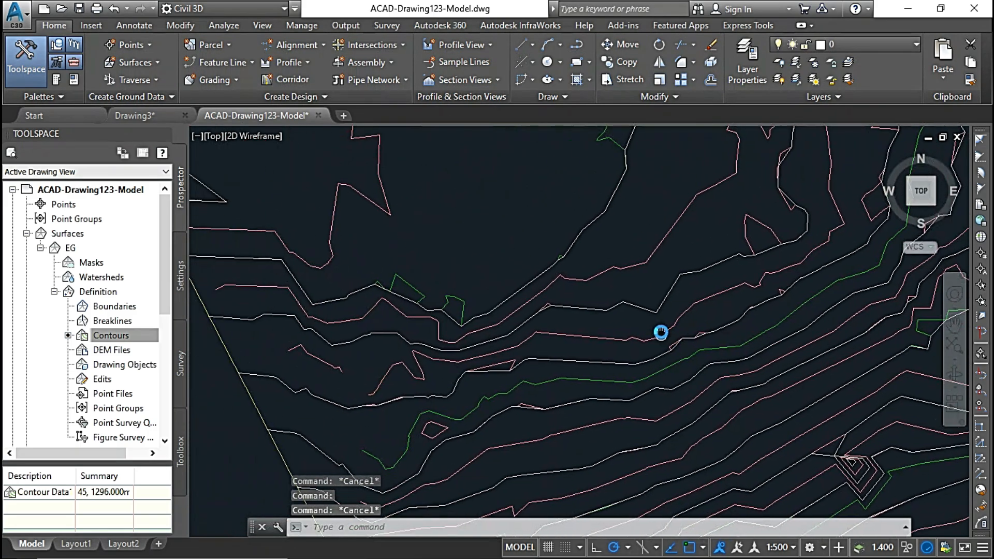
{"action": "scroll", "coordinate": [583, 342], "scroll_direction": "up", "scroll_amount": 1}
{"action": "scroll", "coordinate": [583, 342], "scroll_direction": "down", "scroll_amount": 3}
{"action": "scroll", "coordinate": [448, 338], "scroll_direction": "up", "scroll_amount": 3}
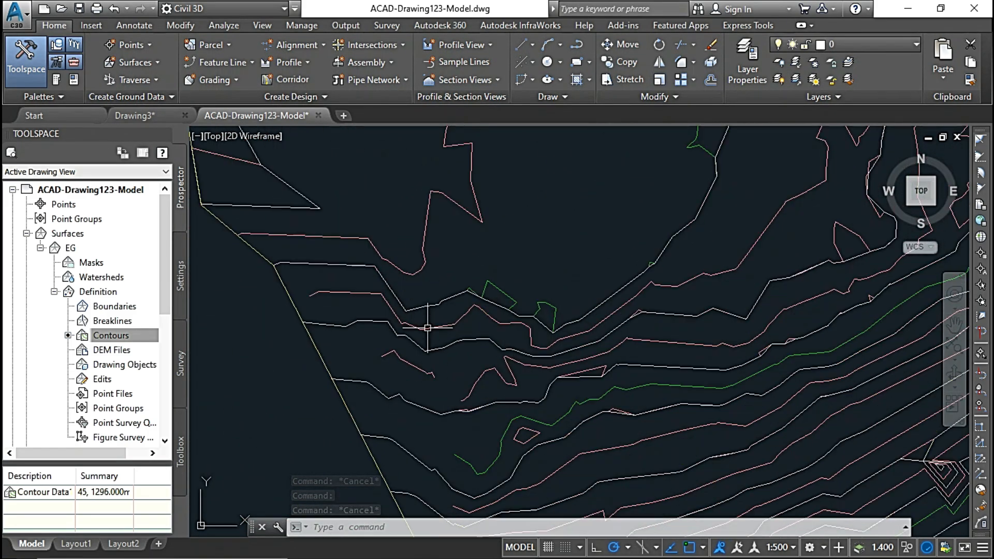
{"action": "scroll", "coordinate": [458, 299], "scroll_direction": "up", "scroll_amount": 3}
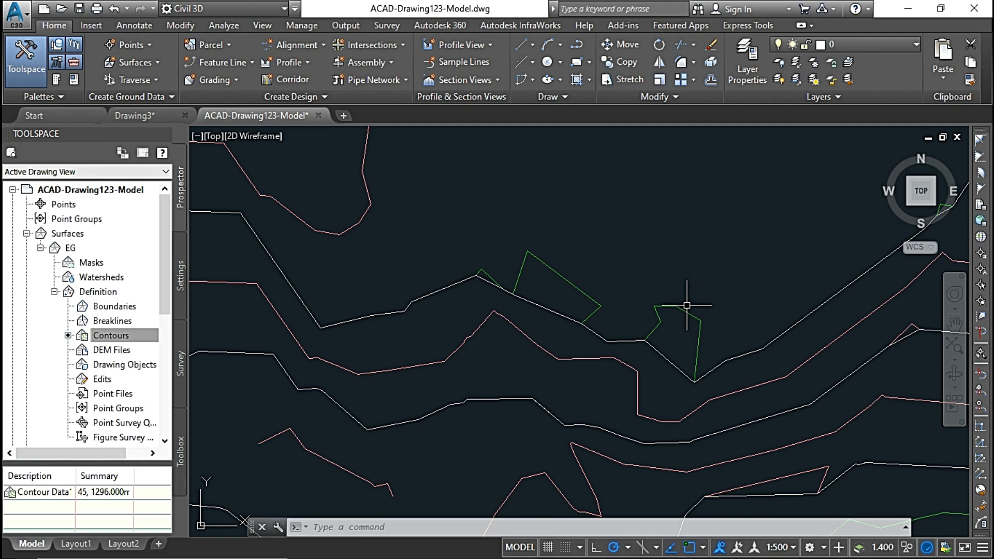
{"action": "scroll", "coordinate": [775, 333], "scroll_direction": "down", "scroll_amount": 2}
{"action": "mouse_move", "coordinate": [880, 249]}
{"action": "middle_mouse_down"}
{"action": "mouse_move", "coordinate": [688, 264]}
{"action": "mouse_move", "coordinate": [670, 302]}
{"action": "middle_mouse_up"}
{"action": "scroll", "coordinate": [701, 262], "scroll_direction": "down", "scroll_amount": 2}
{"action": "mouse_move", "coordinate": [701, 262]}
{"action": "middle_mouse_down"}
{"action": "mouse_move", "coordinate": [618, 349]}
{"action": "mouse_move", "coordinate": [645, 350]}
{"action": "middle_mouse_up"}
{"action": "scroll", "coordinate": [631, 345], "scroll_direction": "up", "scroll_amount": 4}
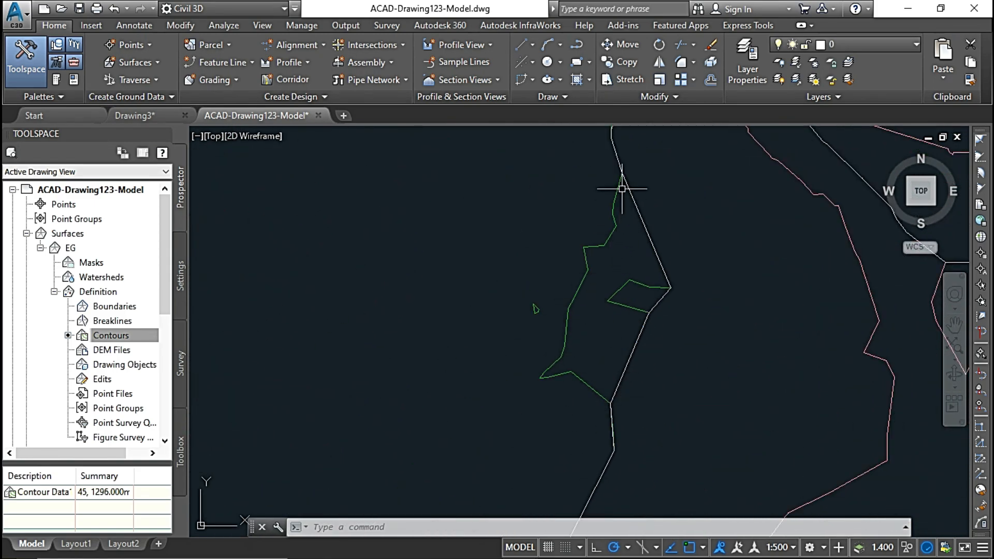
Examine where EG's white contours deviate from the green major contour polyline along its length, including the loops around the flat area.
{"action": "scroll", "coordinate": [624, 176], "scroll_direction": "down", "scroll_amount": 2}
{"action": "middle_click_drag", "start_coordinate": [624, 176], "coordinate": [681, 363]}
{"action": "scroll", "coordinate": [663, 286], "scroll_direction": "up", "scroll_amount": 2}
{"action": "middle_click_drag", "start_coordinate": [479, 136], "coordinate": [624, 341]}
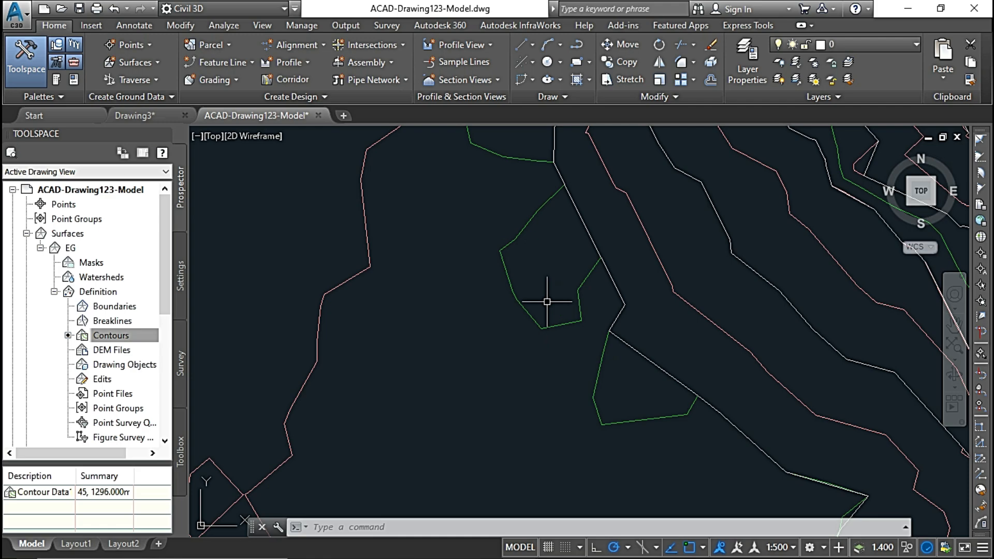
{"action": "scroll", "coordinate": [583, 295], "scroll_direction": "down", "scroll_amount": 4}
{"action": "scroll", "coordinate": [622, 316], "scroll_direction": "up", "scroll_amount": 2}
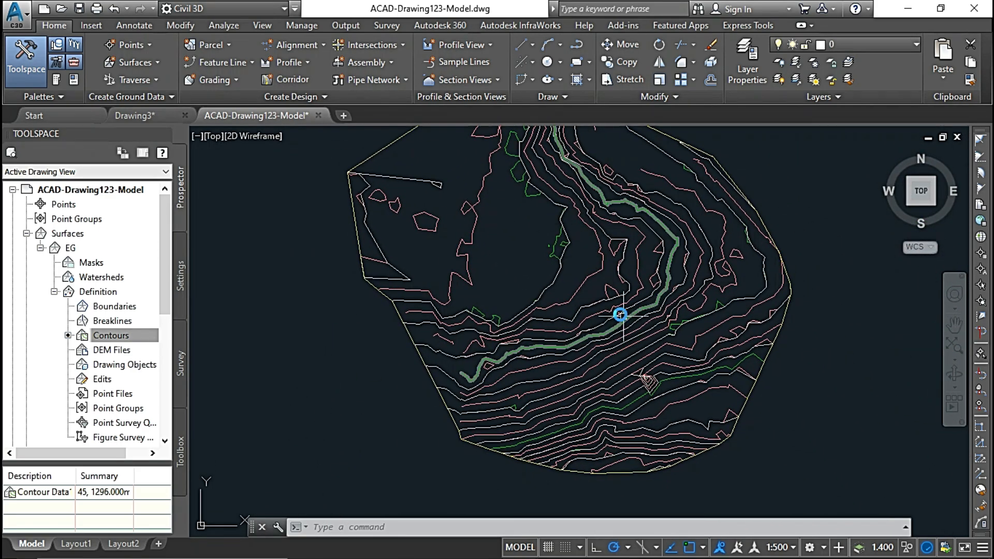
{"action": "scroll", "coordinate": [550, 313], "scroll_direction": "up", "scroll_amount": 2}
{"action": "scroll", "coordinate": [484, 310], "scroll_direction": "up", "scroll_amount": 2}
{"action": "scroll", "coordinate": [538, 270], "scroll_direction": "up", "scroll_amount": 3}
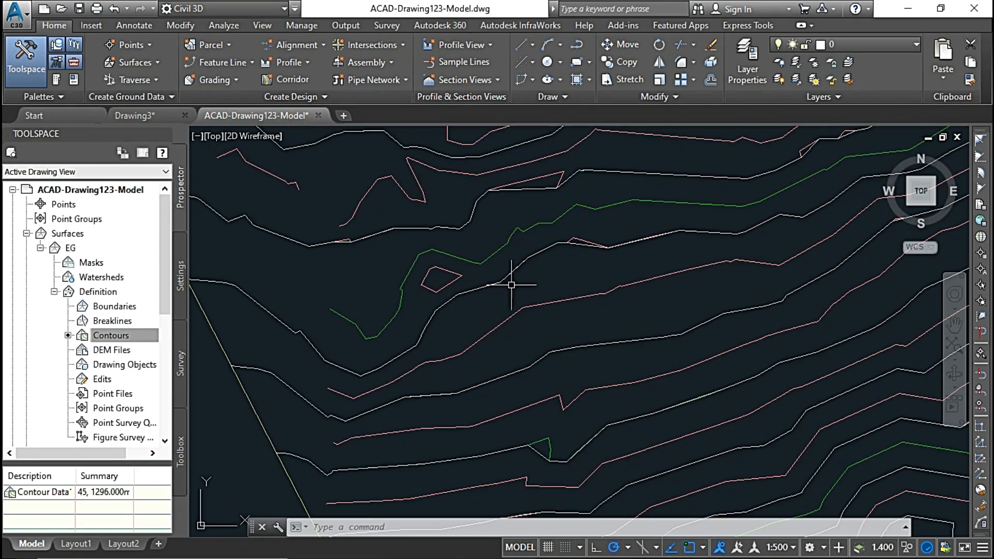
Examine close up where EG's contours cut corners off the red minor contour polylines in the southwest, following the deviations northeast.
{"action": "scroll", "coordinate": [515, 280], "scroll_direction": "up", "scroll_amount": 2}
{"action": "middle_click_drag", "start_coordinate": [690, 233], "coordinate": [526, 322]}
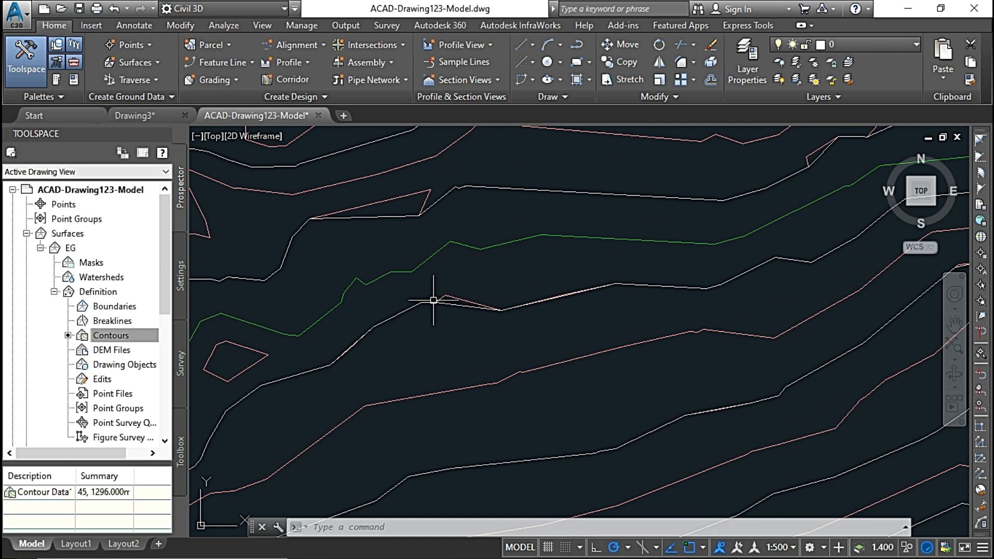
{"action": "scroll", "coordinate": [453, 309], "scroll_direction": "up", "scroll_amount": 3}
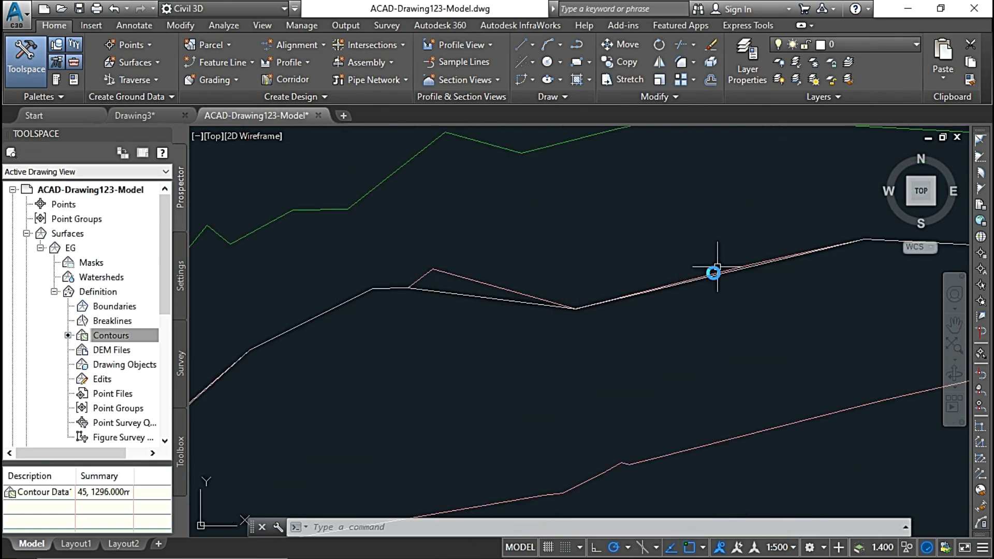
{"action": "middle_click_drag", "start_coordinate": [832, 266], "coordinate": [498, 322]}
{"action": "scroll", "coordinate": [564, 315], "scroll_direction": "down", "scroll_amount": 5}
{"action": "middle_click_drag", "start_coordinate": [643, 306], "coordinate": [468, 399]}
{"action": "scroll", "coordinate": [530, 312], "scroll_direction": "up", "scroll_amount": 5}
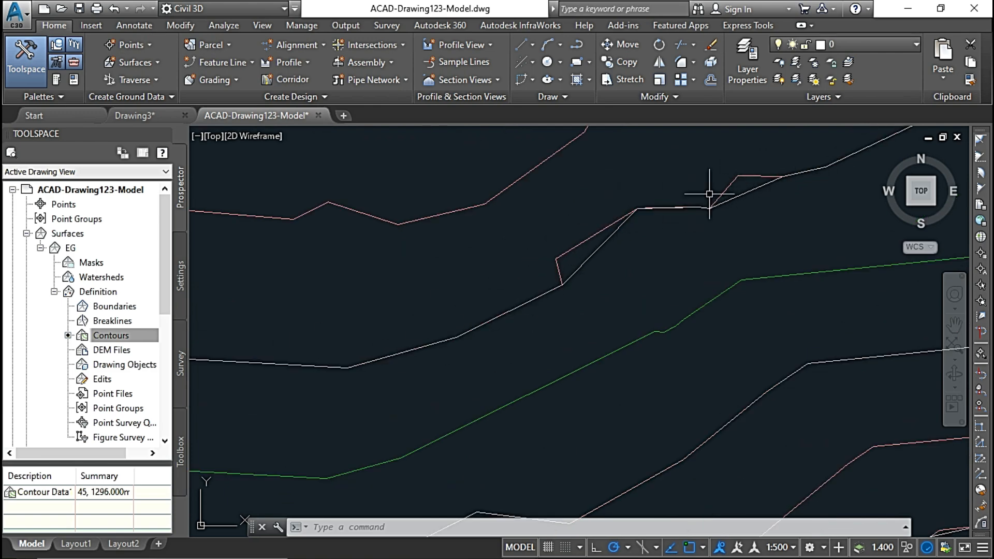
{"action": "scroll", "coordinate": [591, 243], "scroll_direction": "up", "scroll_amount": 2}
{"action": "scroll", "coordinate": [550, 238], "scroll_direction": "down", "scroll_amount": 4}
{"action": "scroll", "coordinate": [541, 233], "scroll_direction": "up", "scroll_amount": 2}
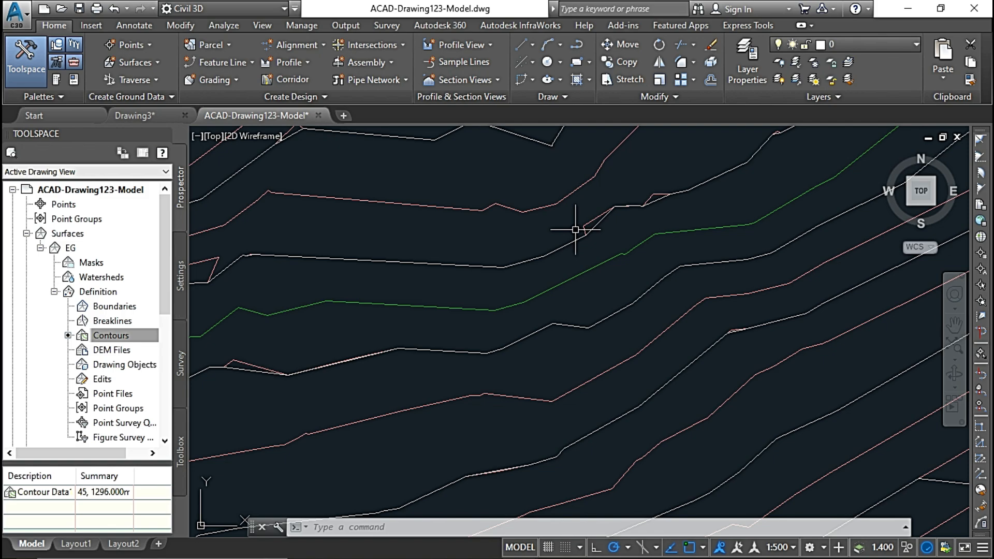
{"action": "scroll", "coordinate": [414, 220], "scroll_direction": "down", "scroll_amount": 6}
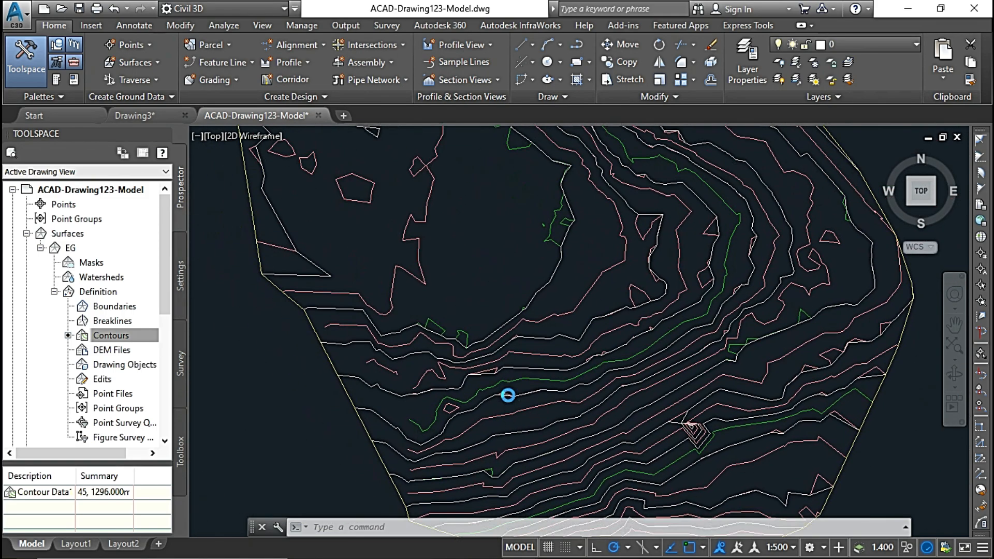
{"action": "scroll", "coordinate": [440, 274], "scroll_direction": "down", "scroll_amount": 3}
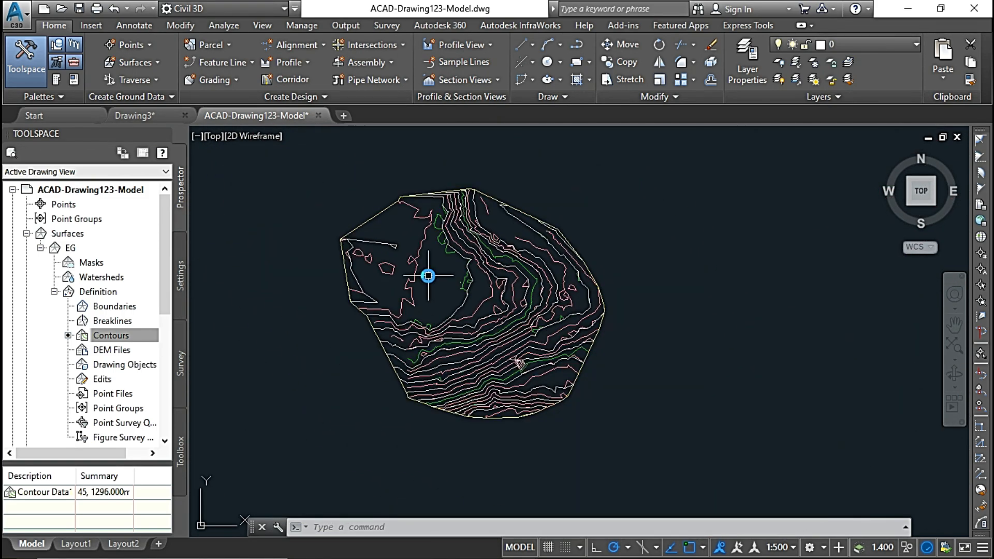
{"action": "left_click", "coordinate": [105, 383]}
{"action": "right_click", "coordinate": [105, 383]}
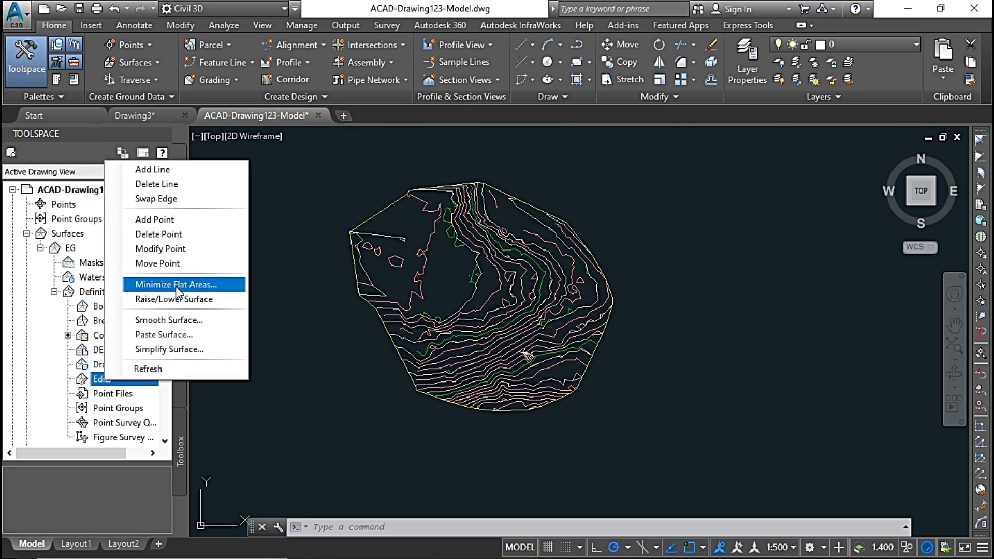
{"action": "key", "text": "Escape"}
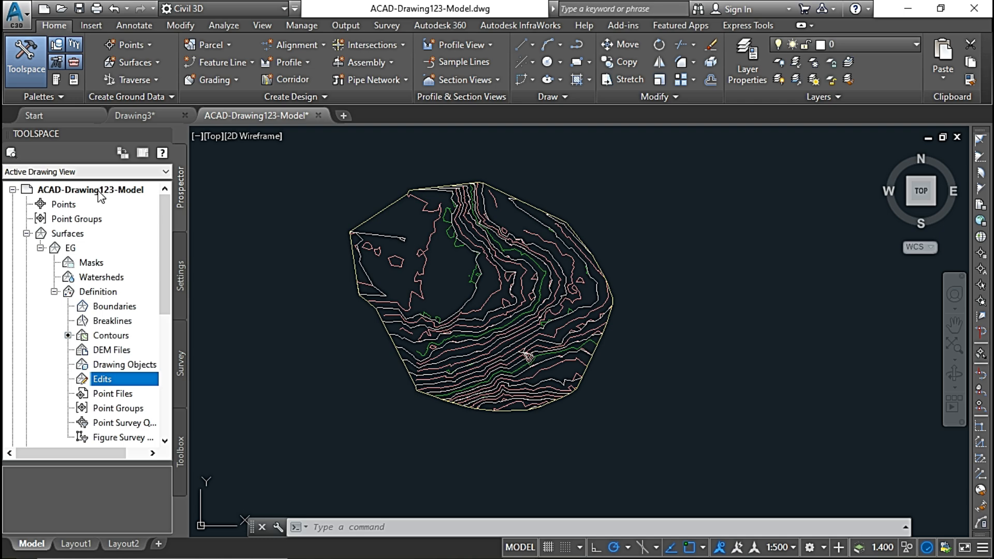
Minimize EG's flat areas by filling gaps in contour data and adding points to flat triangle edges and flat edges, without swapping edges.
{"action": "scroll", "coordinate": [492, 321], "scroll_direction": "up", "scroll_amount": 7}
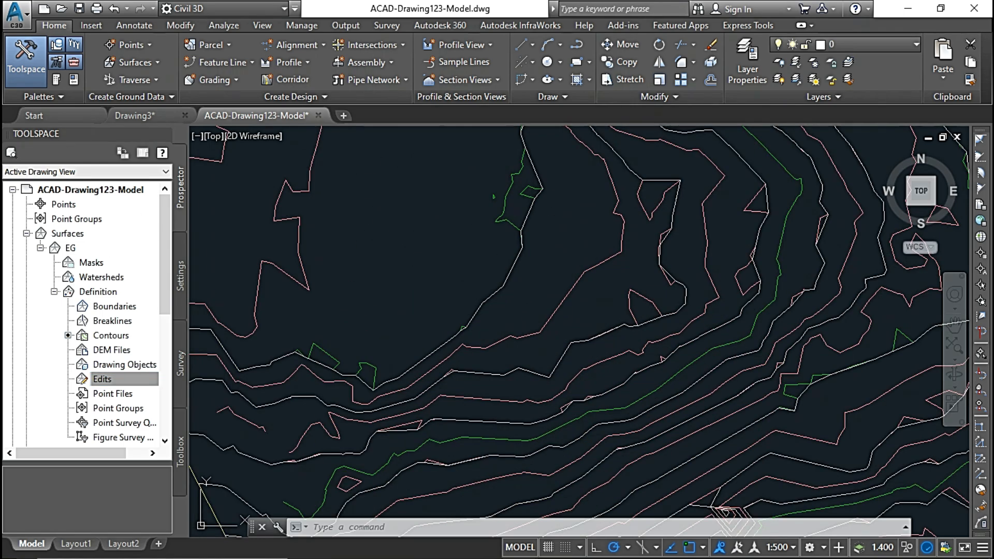
{"action": "left_click", "coordinate": [501, 289]}
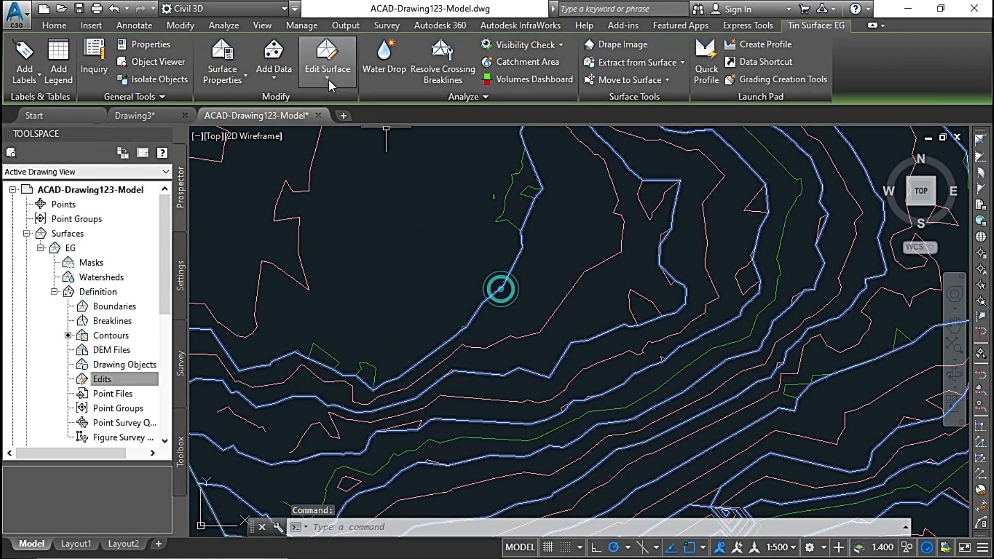
{"action": "left_click", "coordinate": [324, 77]}
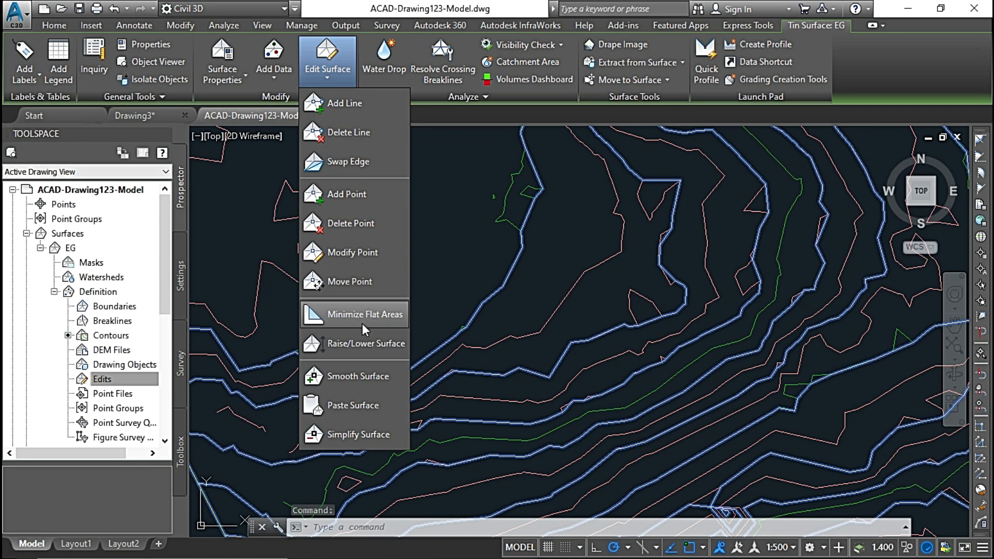
{"action": "left_click", "coordinate": [361, 318]}
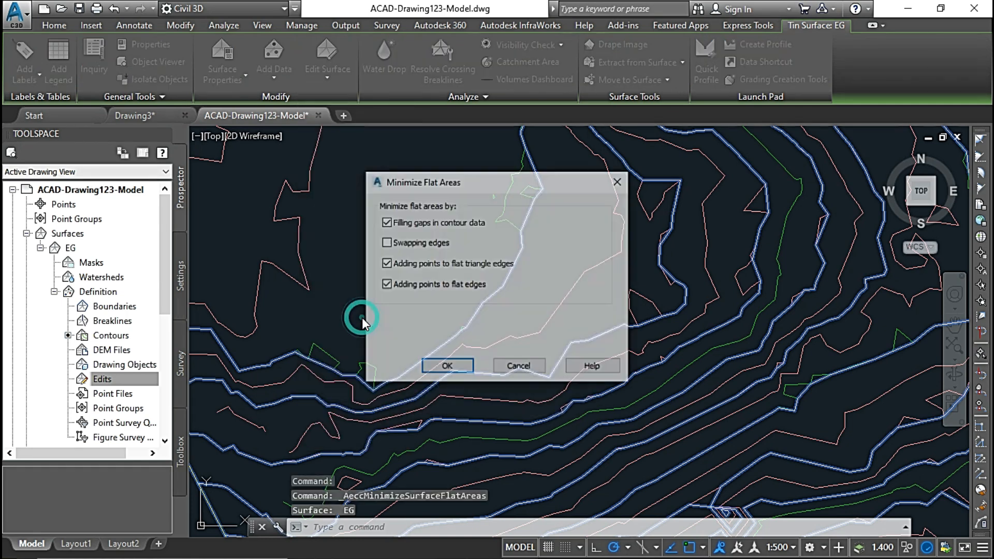
{"action": "left_click_drag", "start_coordinate": [492, 182], "coordinate": [281, 189]}
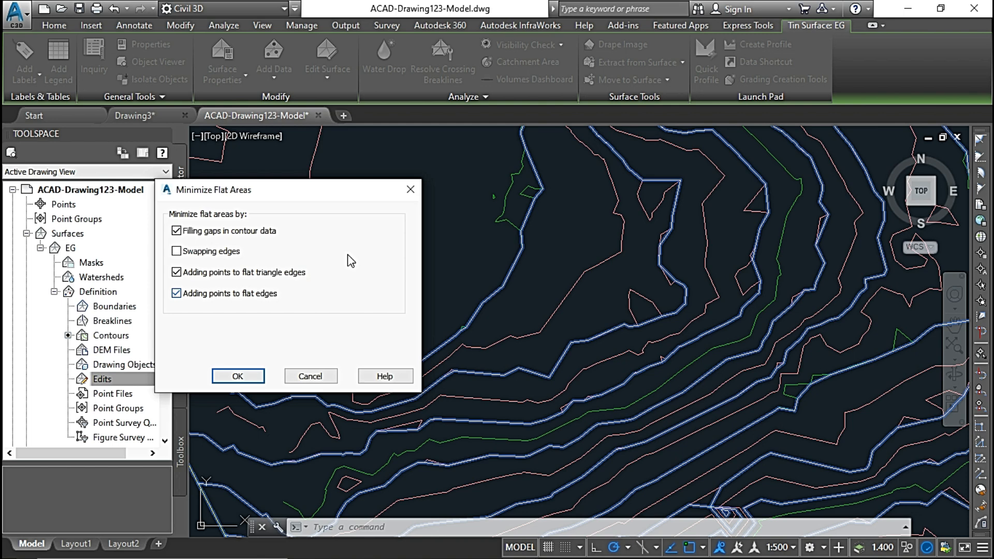
{"action": "left_click", "coordinate": [238, 376]}
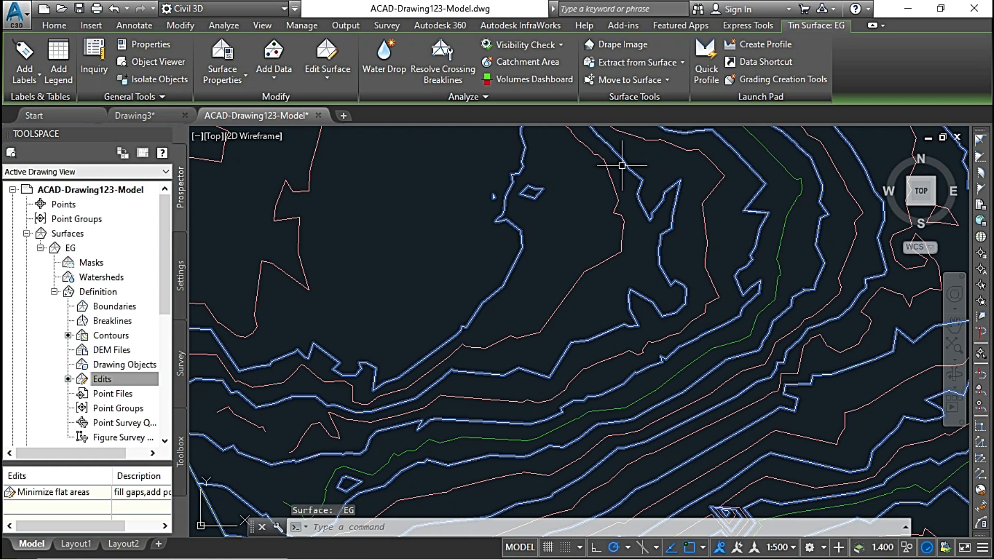
{"action": "key", "text": "Escape"}
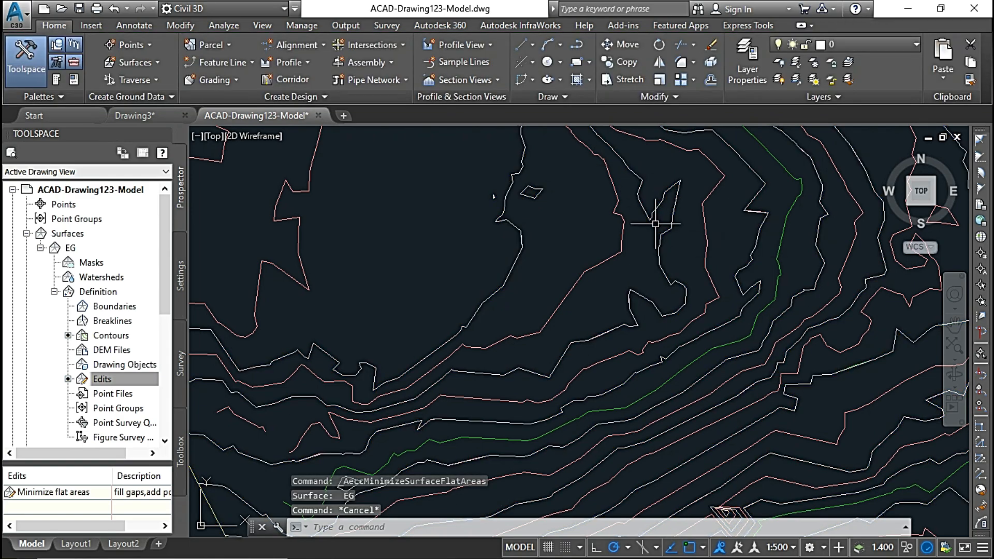
Check across the whole site how closely EG's contours follow the original contour polylines after minimizing flat areas.
{"action": "scroll", "coordinate": [656, 225], "scroll_direction": "up", "scroll_amount": 2}
{"action": "left_click", "coordinate": [675, 270]}
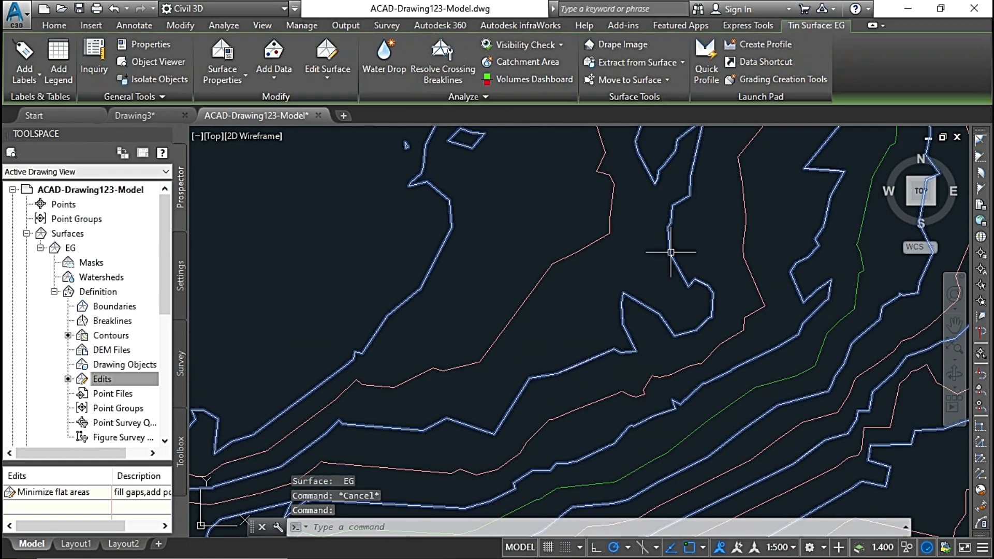
{"action": "scroll", "coordinate": [673, 293], "scroll_direction": "down", "scroll_amount": 3}
{"action": "scroll", "coordinate": [666, 344], "scroll_direction": "up", "scroll_amount": 4}
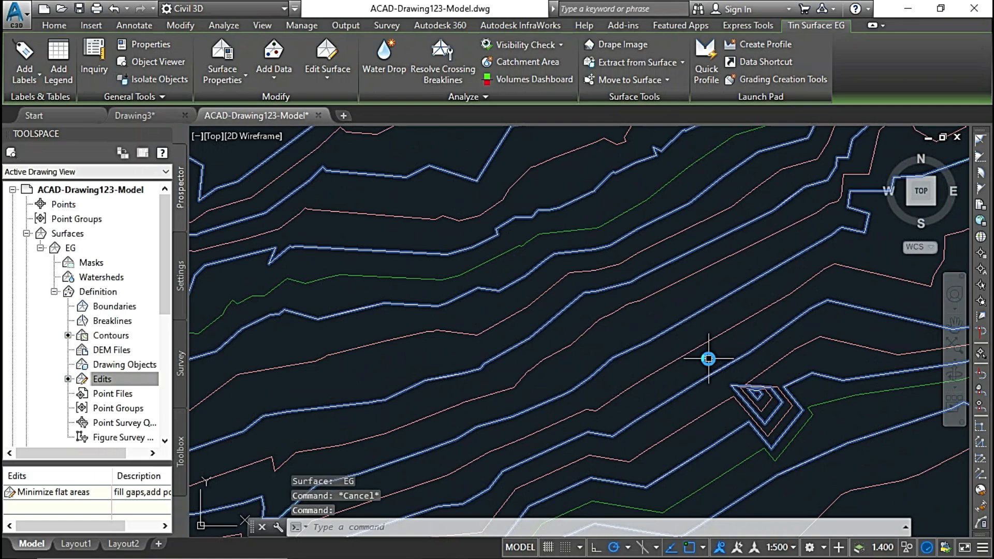
{"action": "scroll", "coordinate": [599, 284], "scroll_direction": "down", "scroll_amount": 3}
{"action": "scroll", "coordinate": [570, 271], "scroll_direction": "up", "scroll_amount": 5}
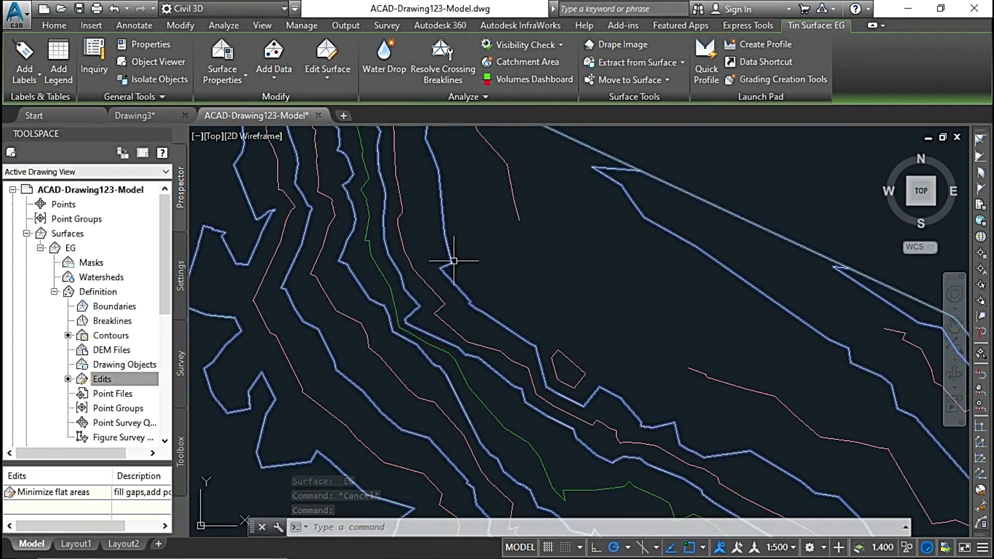
{"action": "scroll", "coordinate": [569, 256], "scroll_direction": "down", "scroll_amount": 2}
{"action": "middle_click_drag", "start_coordinate": [530, 273], "coordinate": [517, 202]}
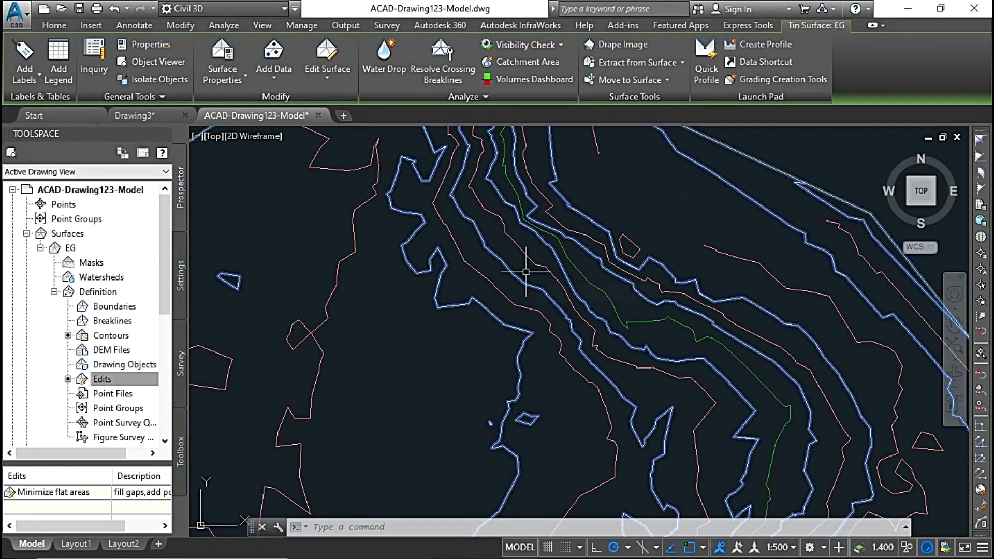
{"action": "key", "text": "Escape"}
{"action": "scroll", "coordinate": [517, 264], "scroll_direction": "down", "scroll_amount": 4}
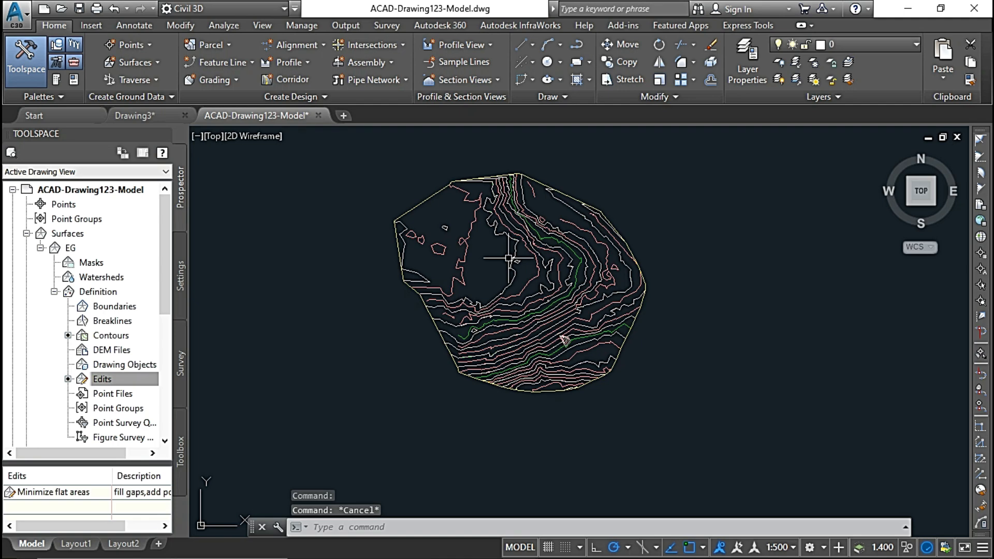
{"action": "scroll", "coordinate": [503, 271], "scroll_direction": "up", "scroll_amount": 2}
{"action": "mouse_move", "coordinate": [495, 287]}
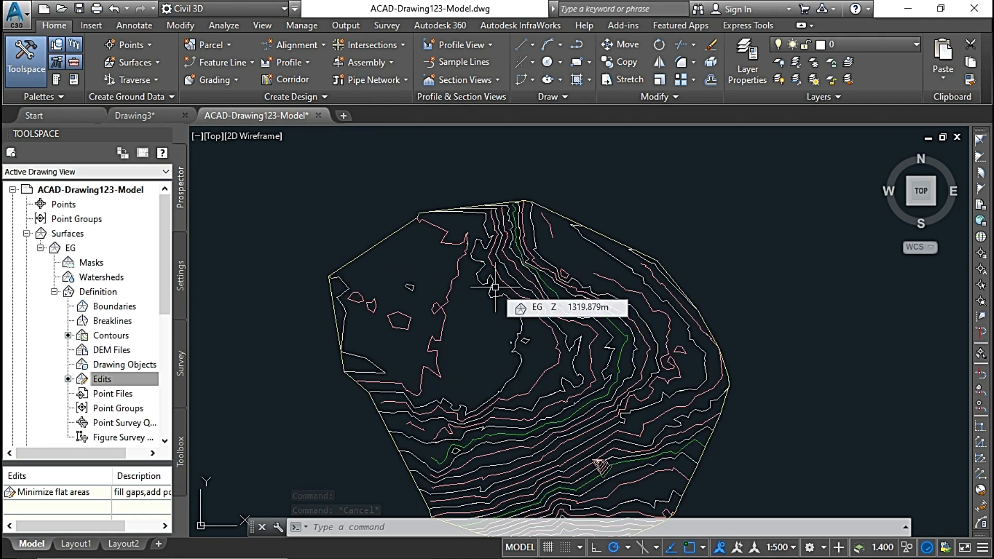
Add two spot elevation labels to EG, one in the open western flat area and one east of the small diamond-shaped contour.
{"action": "middle_click_drag", "start_coordinate": [466, 278], "coordinate": [444, 210]}
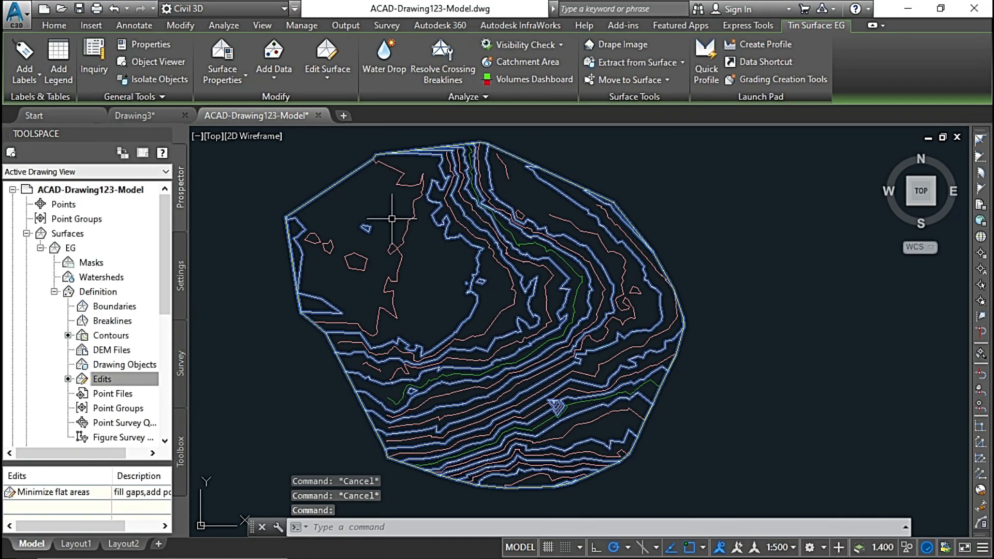
{"action": "left_click", "coordinate": [329, 78]}
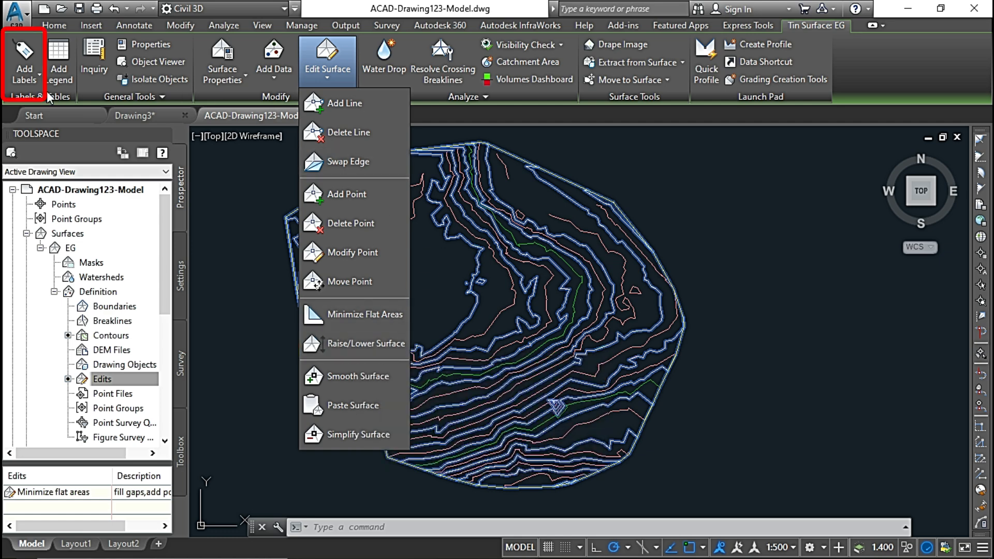
{"action": "left_click", "coordinate": [33, 77]}
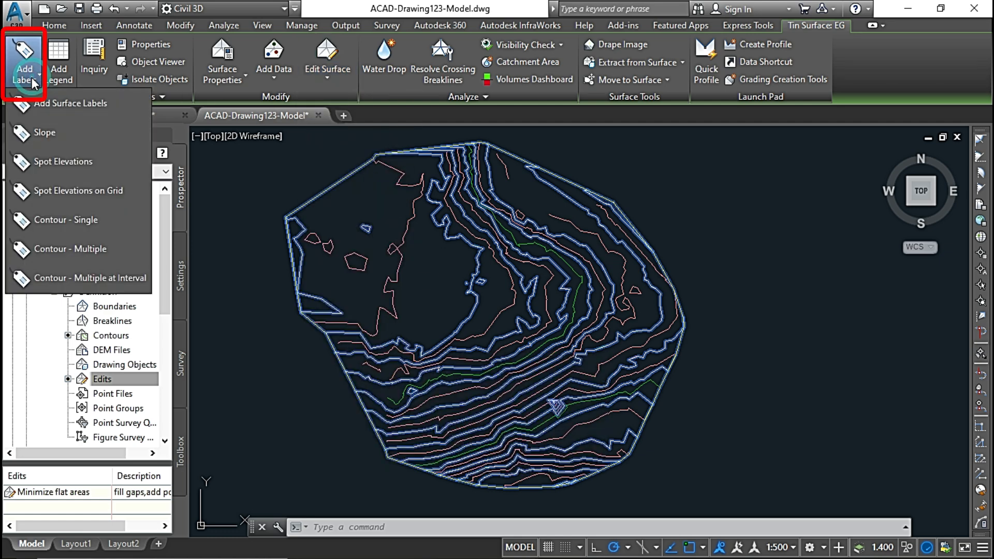
{"action": "left_click", "coordinate": [68, 159]}
{"action": "scroll", "coordinate": [395, 287], "scroll_direction": "up", "scroll_amount": 2}
{"action": "left_click", "coordinate": [433, 246]}
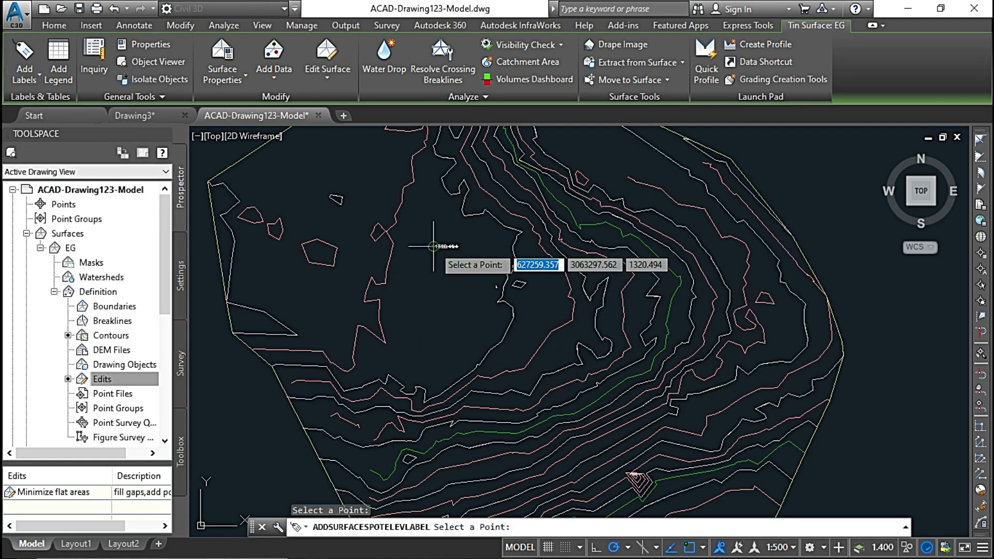
{"action": "scroll", "coordinate": [405, 295], "scroll_direction": "up", "scroll_amount": 2}
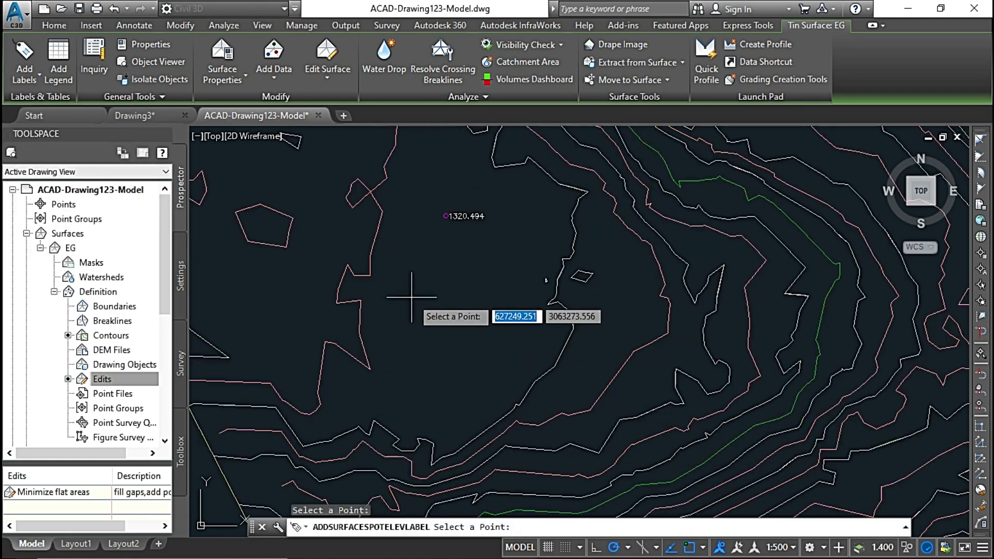
{"action": "left_click", "coordinate": [607, 301]}
{"action": "scroll", "coordinate": [543, 342], "scroll_direction": "up", "scroll_amount": 4}
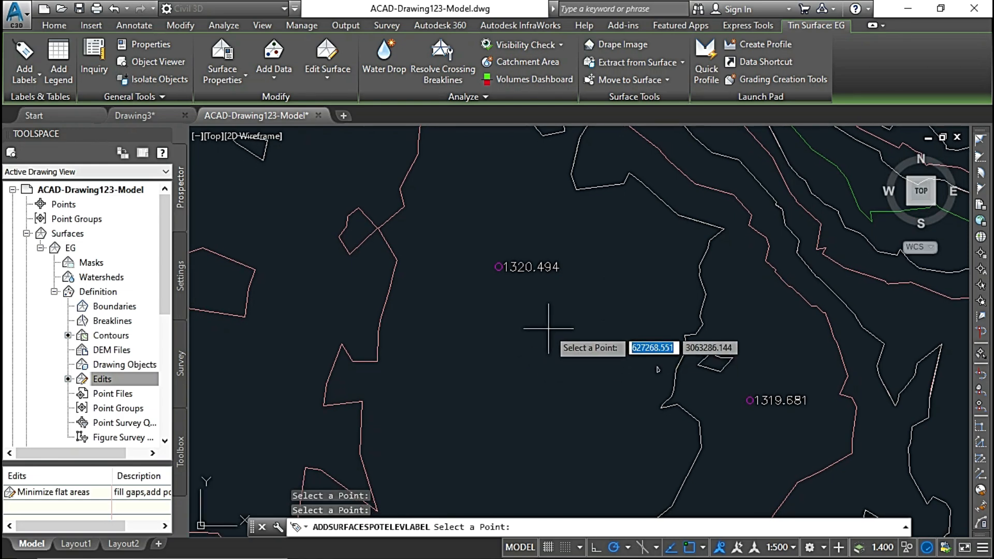
{"action": "key", "text": "Escape"}
Lower the whole EG surface by adding -100 to all elevations.
{"action": "middle_click_drag", "start_coordinate": [511, 277], "coordinate": [404, 280]}
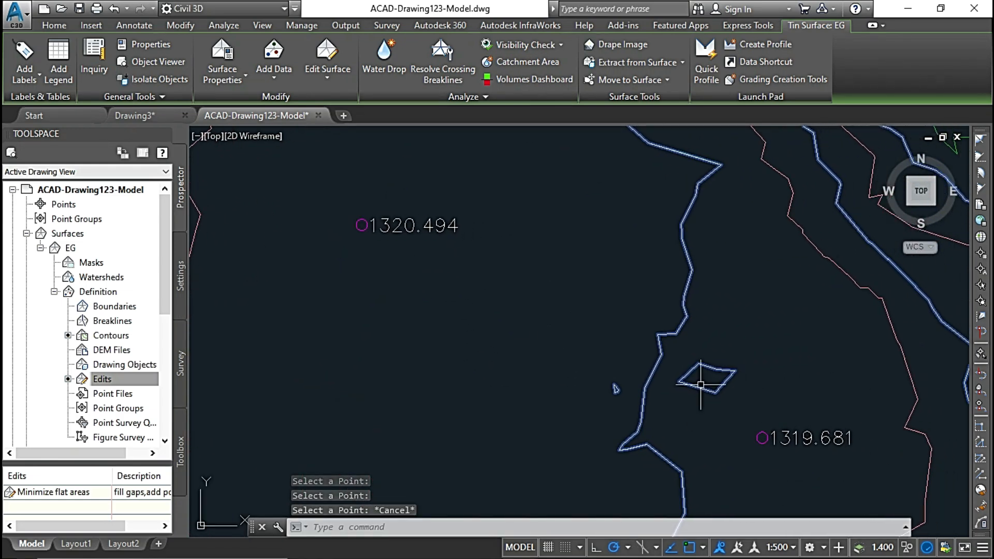
{"action": "mouse_move", "coordinate": [436, 297]}
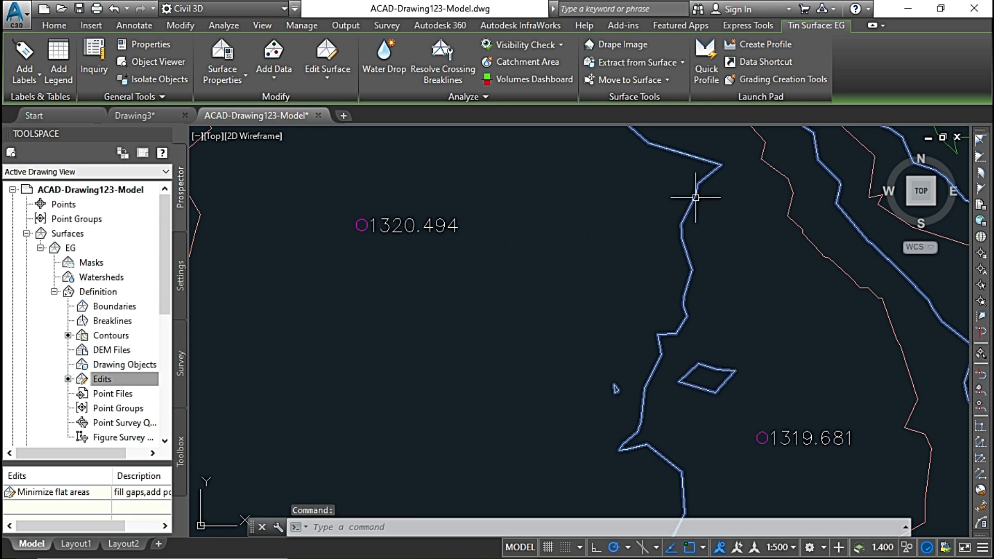
{"action": "left_click", "coordinate": [326, 78]}
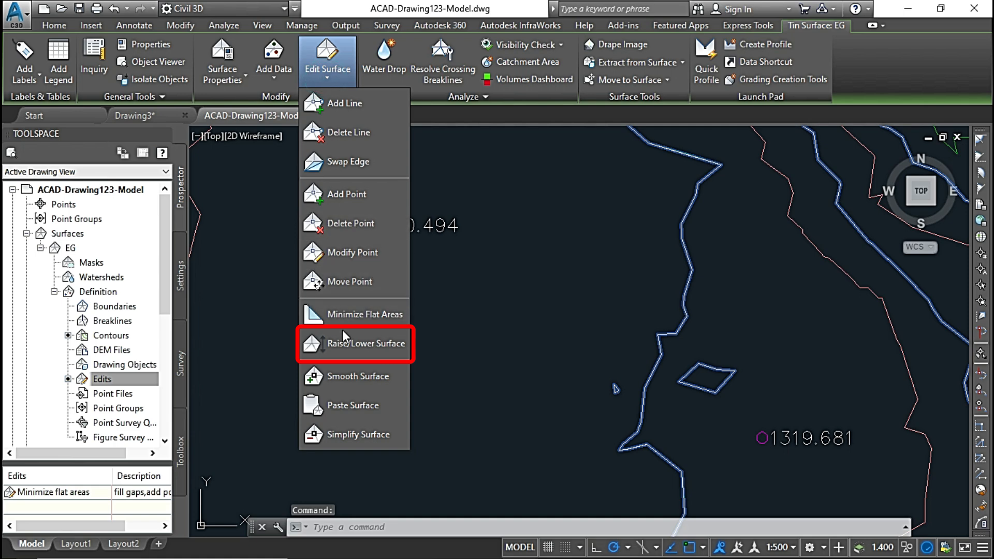
{"action": "left_click", "coordinate": [356, 344]}
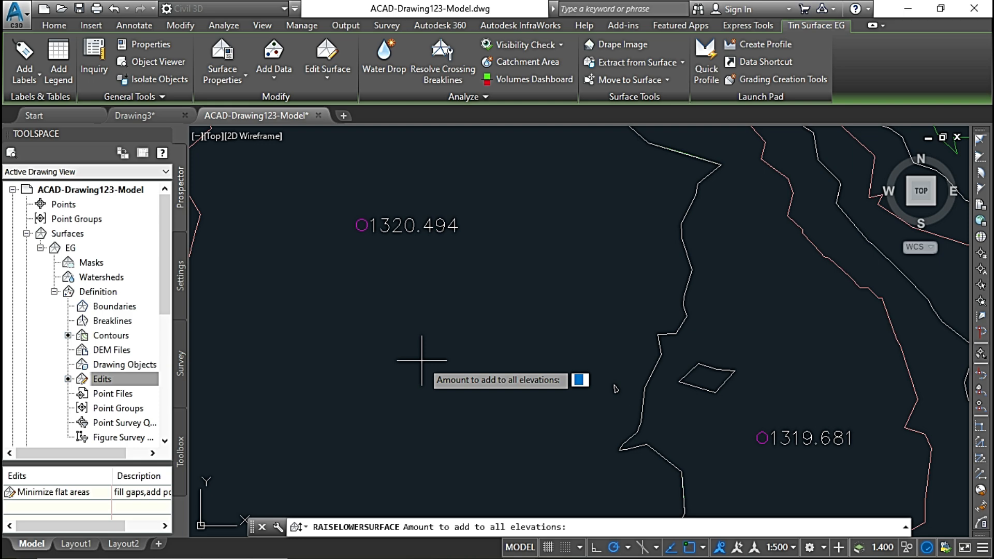
{"action": "type", "text": "-100"}
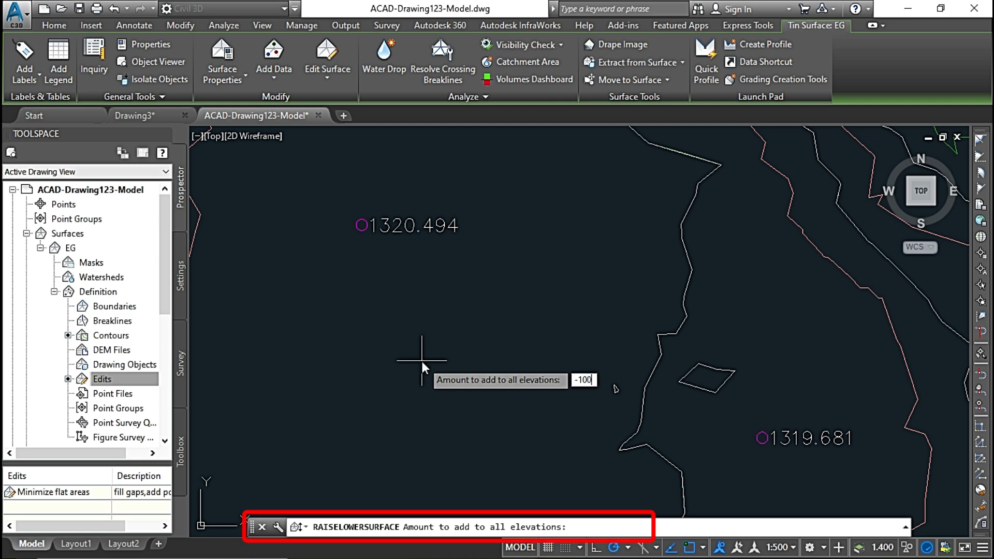
{"action": "key", "text": "Return"}
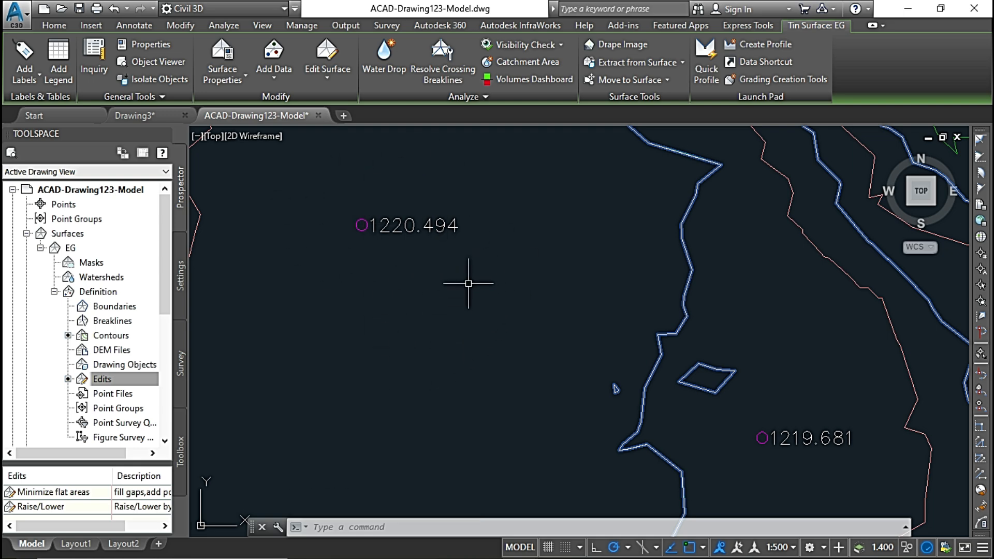
Raise the whole EG surface by adding 200 to all elevations and check its elevation in the drawing.
{"action": "left_click", "coordinate": [328, 76]}
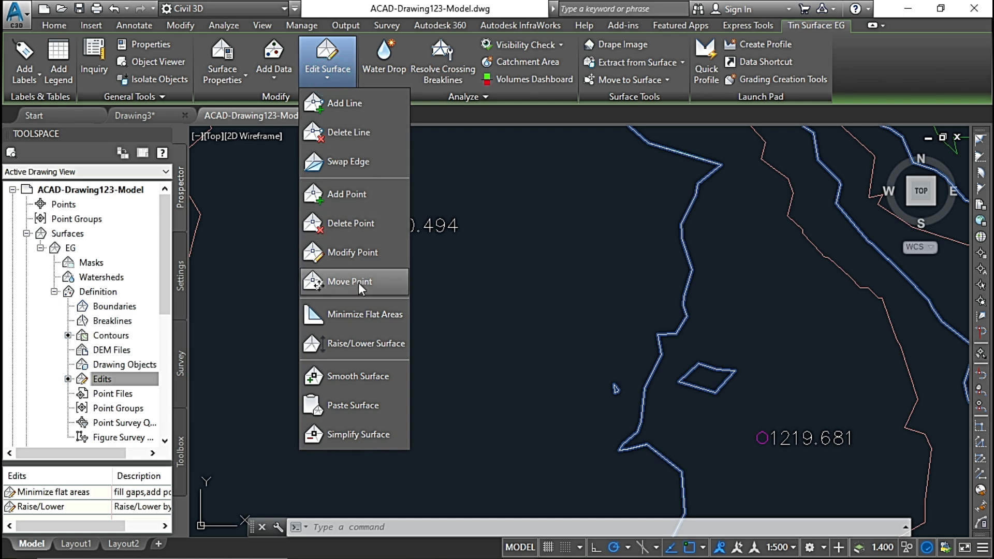
{"action": "left_click", "coordinate": [368, 340]}
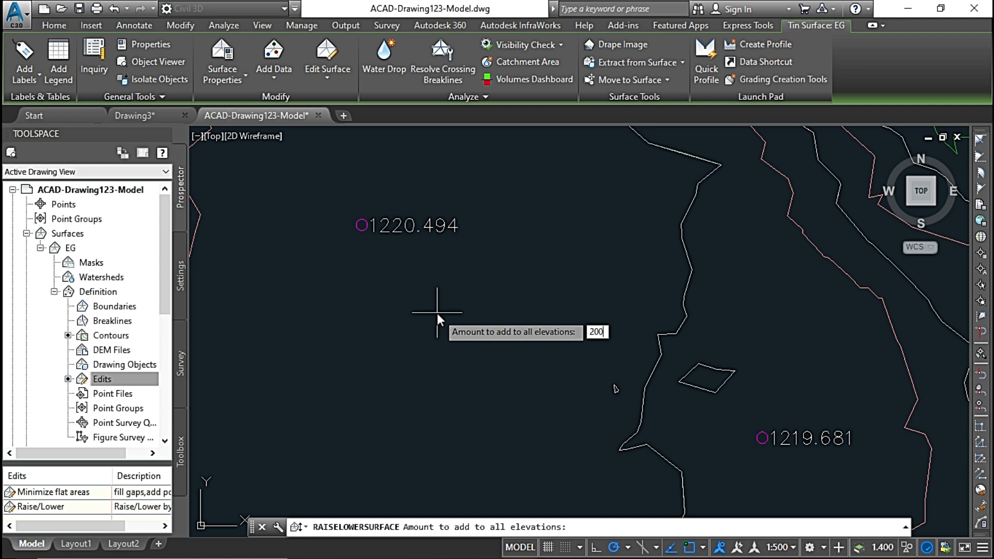
{"action": "key", "text": "Return"}
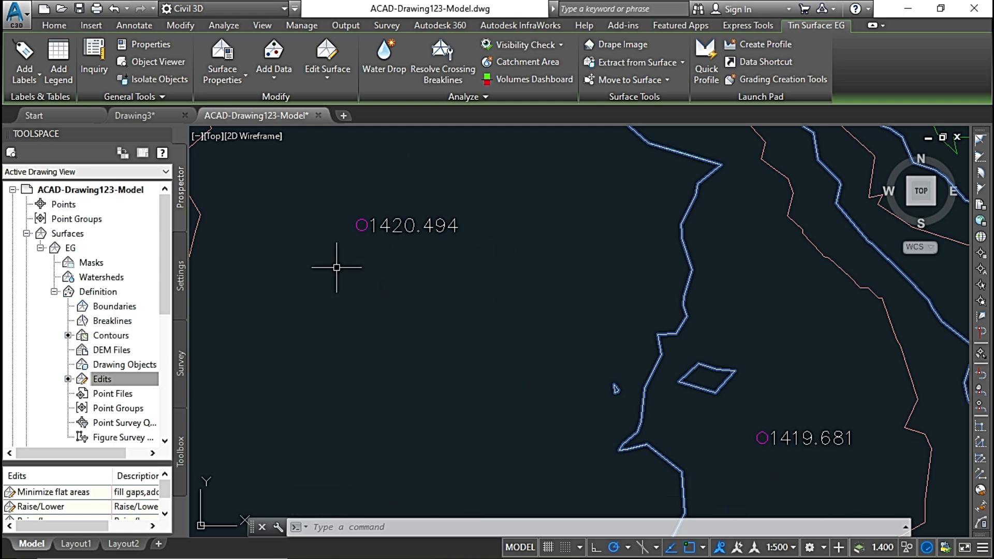
{"action": "mouse_move", "coordinate": [500, 323]}
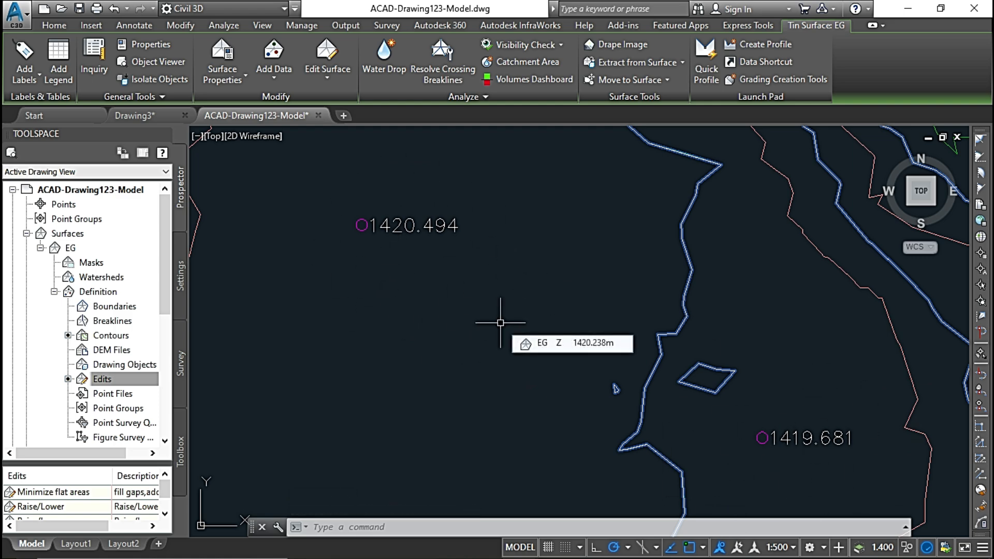
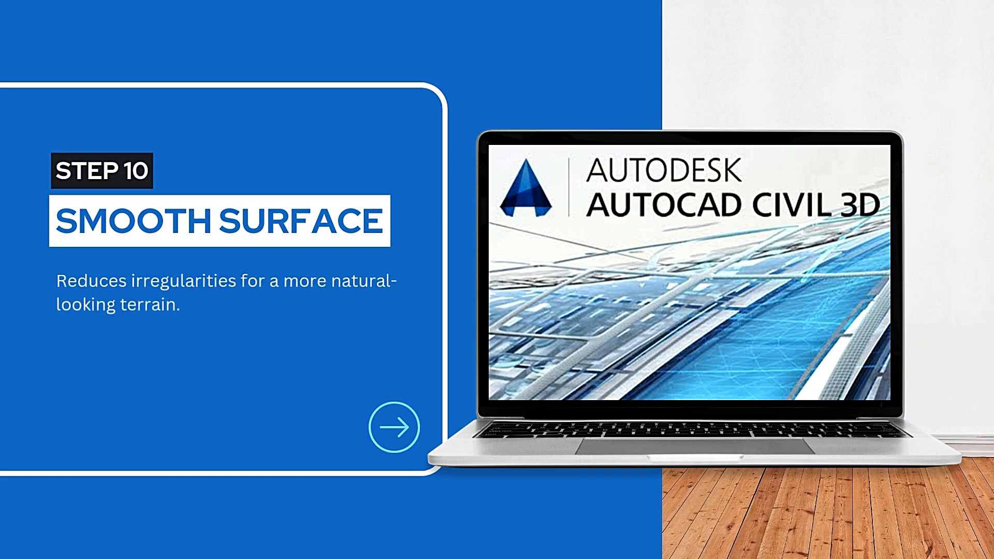
Switch to the Drawing3 drawing and select its EG surface with the whole site in view.
{"action": "left_click", "coordinate": [328, 62]}
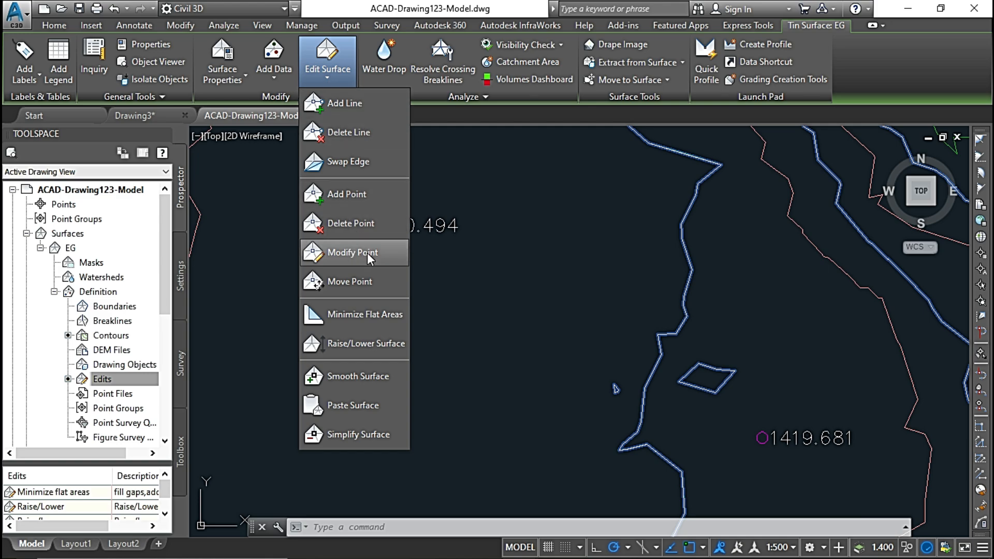
{"action": "left_click", "coordinate": [156, 115]}
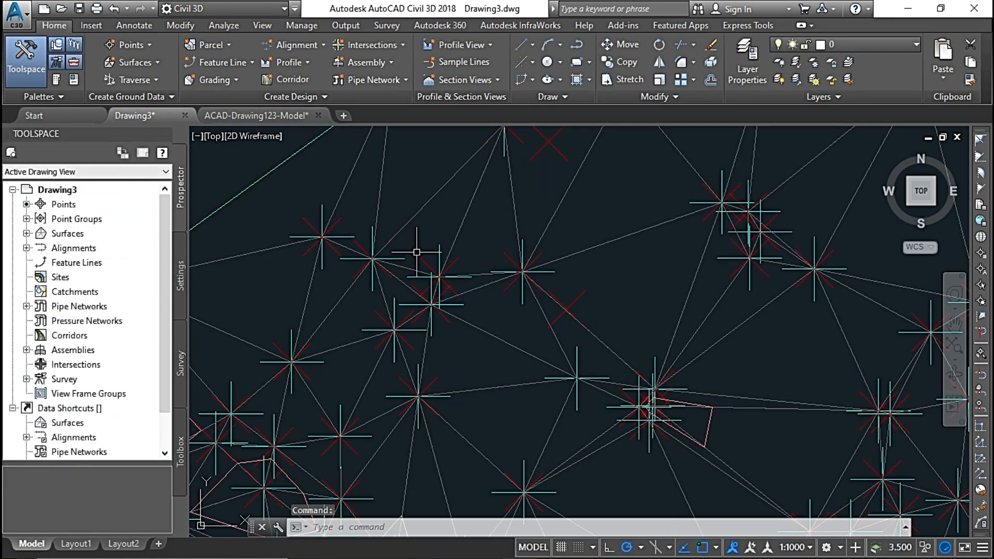
{"action": "scroll", "coordinate": [417, 254], "scroll_direction": "down", "scroll_amount": 10}
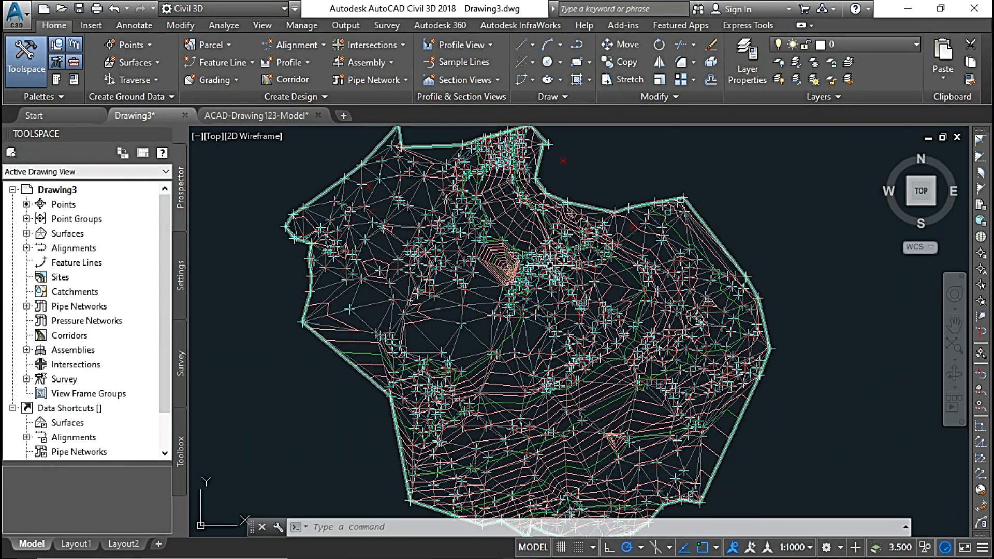
{"action": "left_click", "coordinate": [543, 244]}
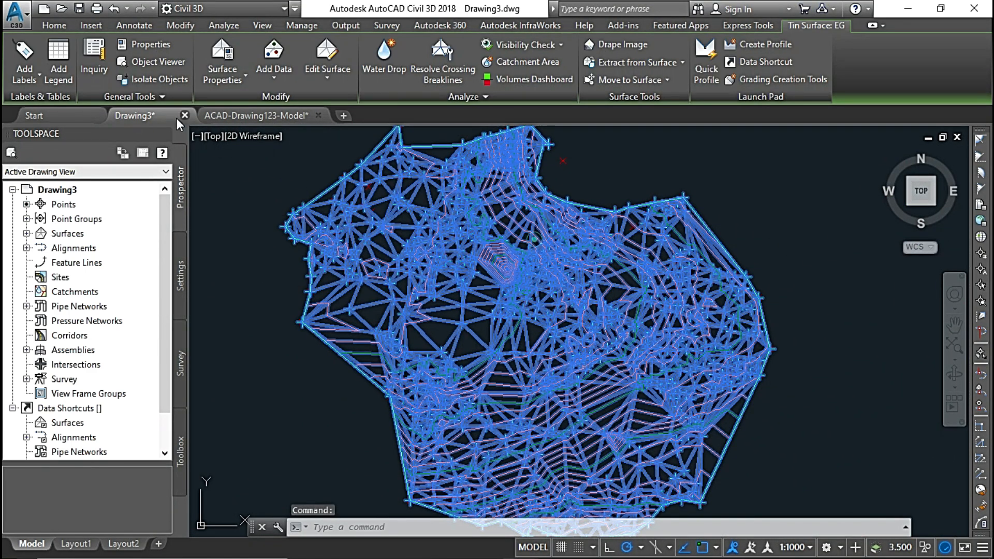
Inspect the EG surface in 3D in the Object Viewer, rotating it with the Shaded with edges and Shaded styles.
{"action": "left_click", "coordinate": [159, 64]}
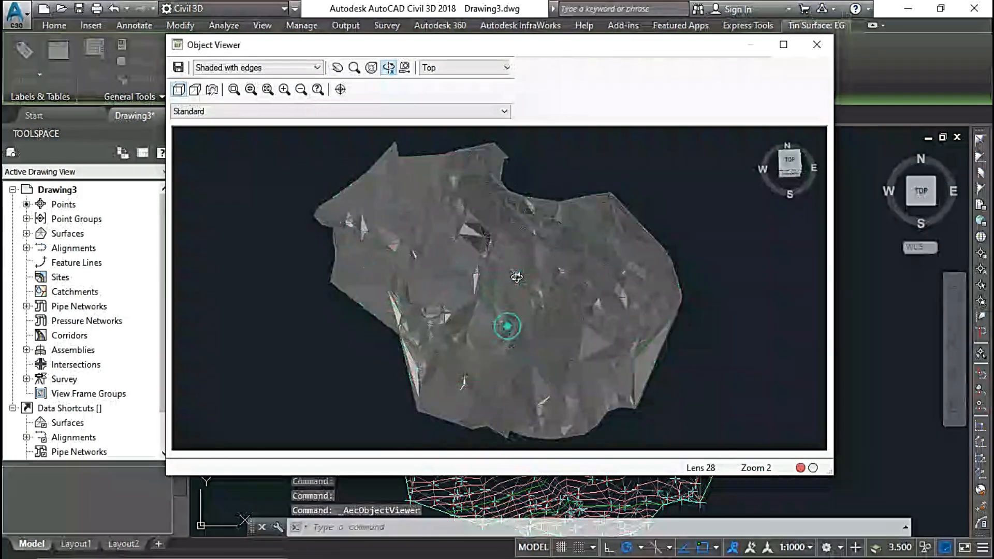
{"action": "mouse_move", "coordinate": [516, 277]}
{"action": "left_mouse_down"}
{"action": "mouse_move", "coordinate": [451, 302]}
{"action": "mouse_move", "coordinate": [470, 291]}
{"action": "mouse_move", "coordinate": [522, 296]}
{"action": "mouse_move", "coordinate": [518, 327]}
{"action": "mouse_move", "coordinate": [460, 290]}
{"action": "left_mouse_up"}
{"action": "left_click", "coordinate": [284, 67]}
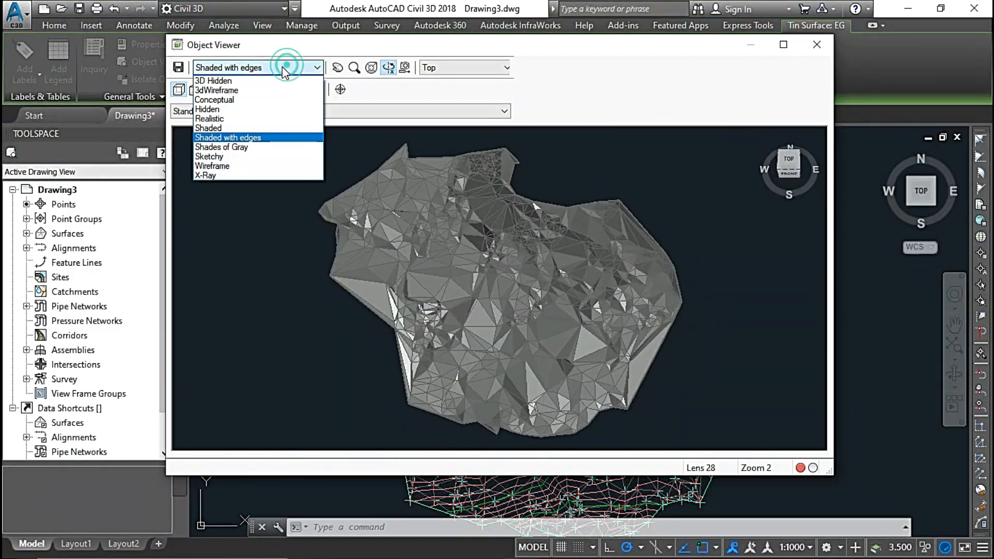
{"action": "left_click", "coordinate": [236, 129]}
{"action": "mouse_move", "coordinate": [437, 284]}
{"action": "left_mouse_down"}
{"action": "mouse_move", "coordinate": [525, 290]}
{"action": "mouse_move", "coordinate": [505, 277]}
{"action": "mouse_move", "coordinate": [500, 251]}
{"action": "mouse_move", "coordinate": [523, 285]}
{"action": "left_mouse_up"}
{"action": "left_click", "coordinate": [817, 47]}
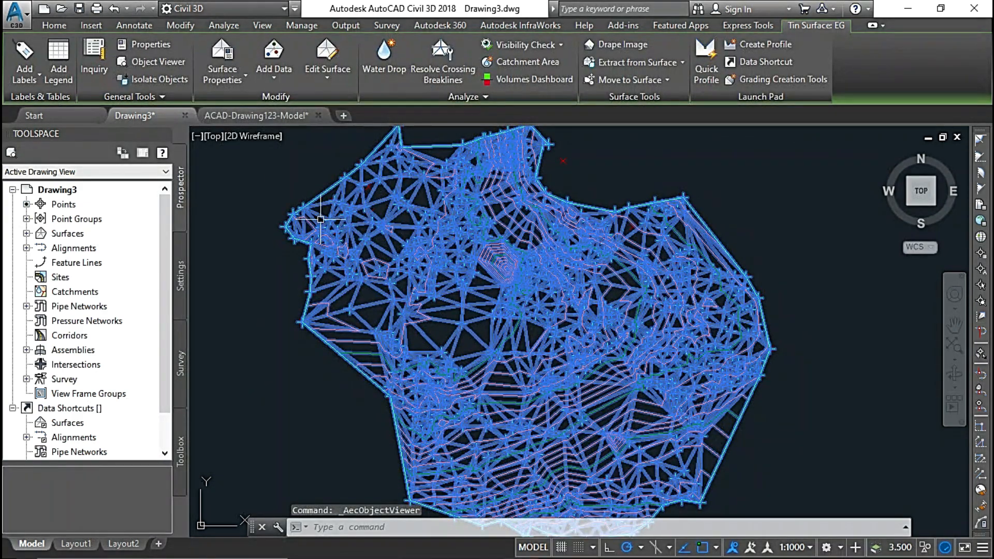
Start smoothing the EG surface using Natural neighbor interpolation and Grid based output locations.
{"action": "left_click", "coordinate": [332, 81]}
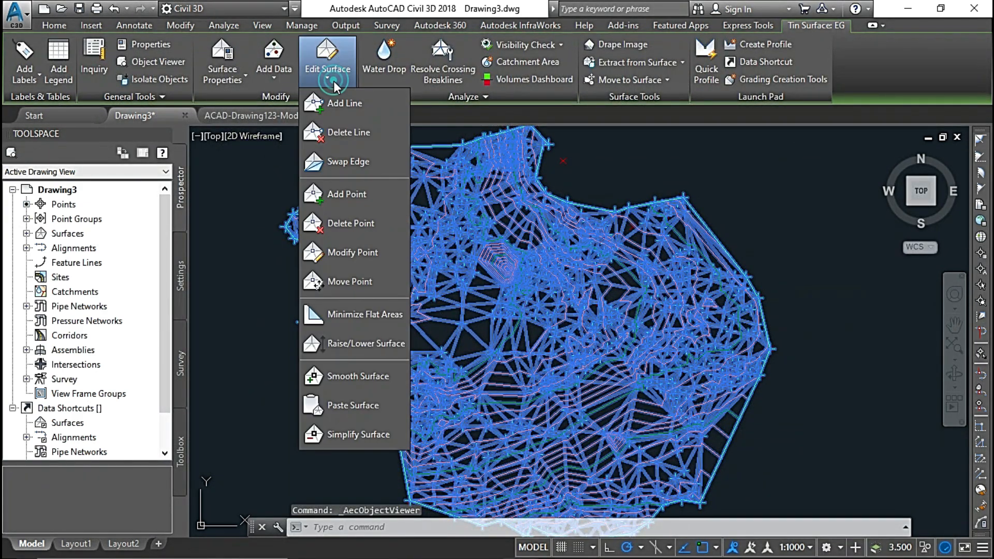
{"action": "left_click", "coordinate": [368, 380]}
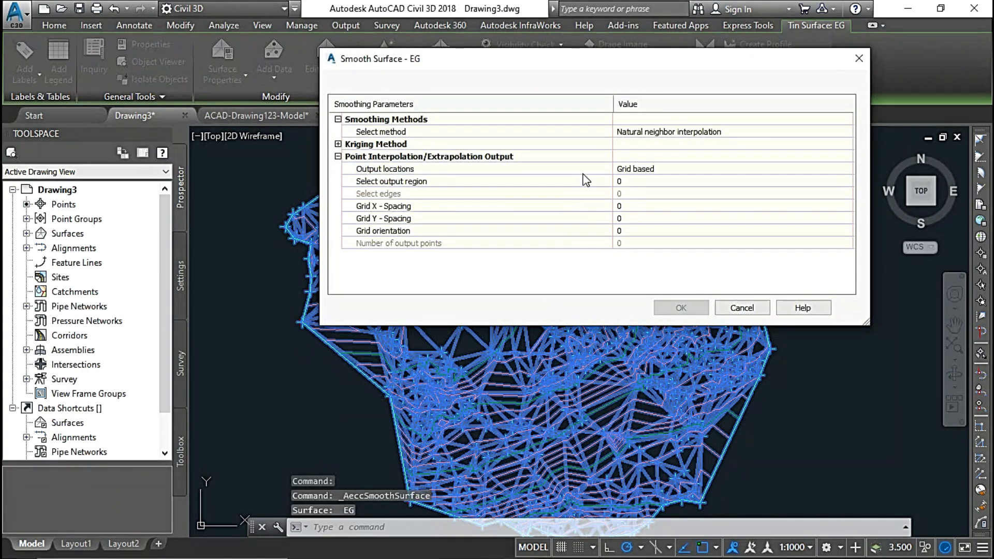
{"action": "left_click_drag", "start_coordinate": [642, 70], "coordinate": [561, 141]}
{"action": "left_click", "coordinate": [686, 206]}
{"action": "left_click", "coordinate": [712, 205]}
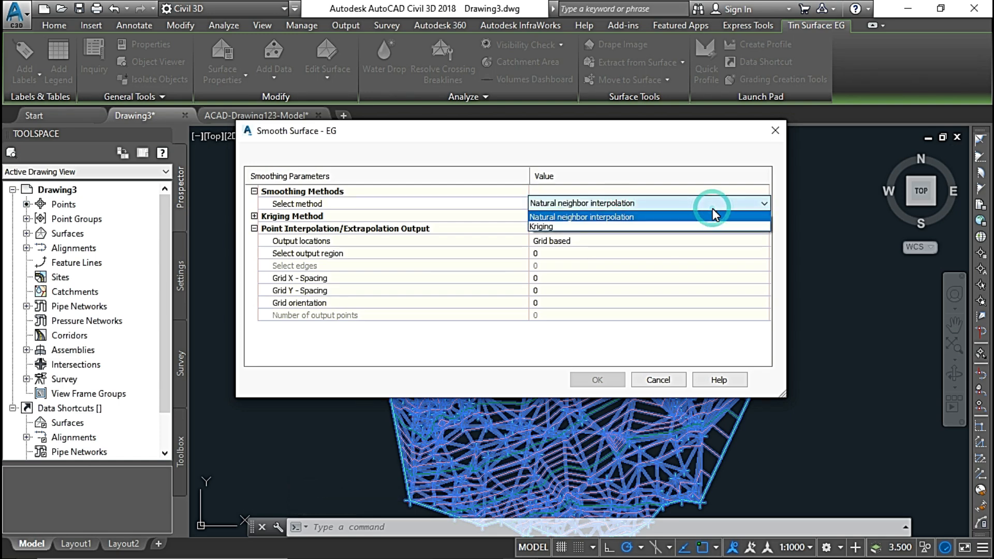
{"action": "left_click", "coordinate": [657, 216]}
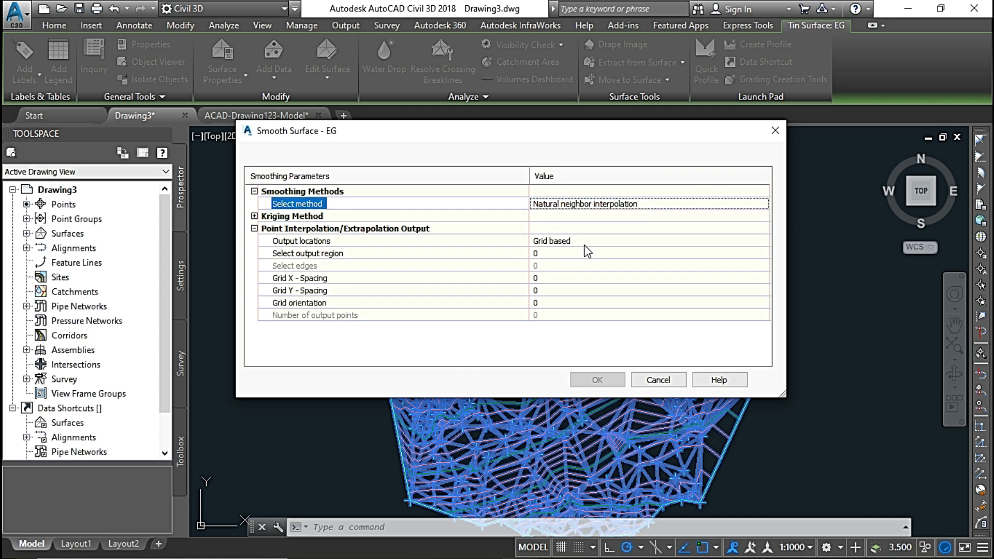
{"action": "left_click", "coordinate": [602, 242]}
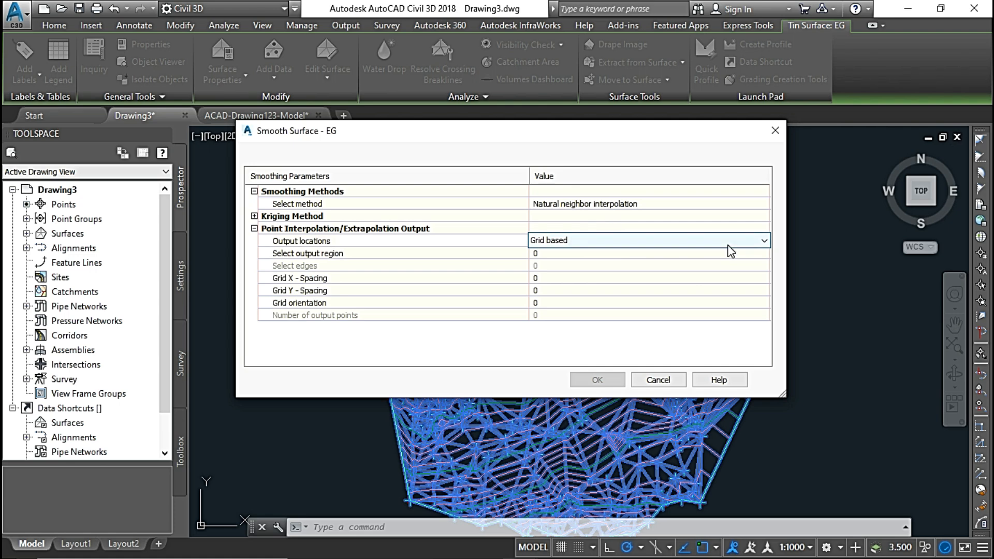
{"action": "left_click", "coordinate": [694, 246]}
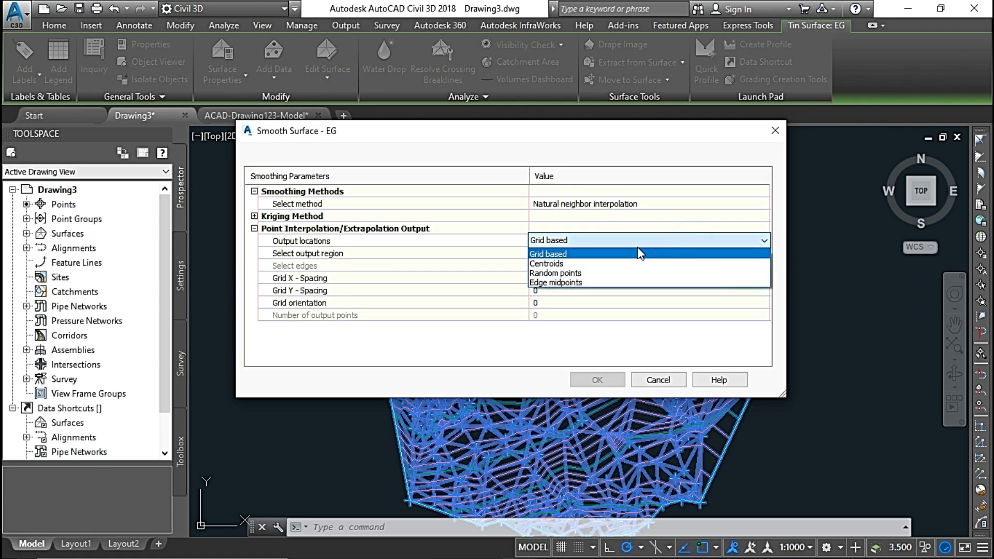
{"action": "left_click", "coordinate": [596, 254]}
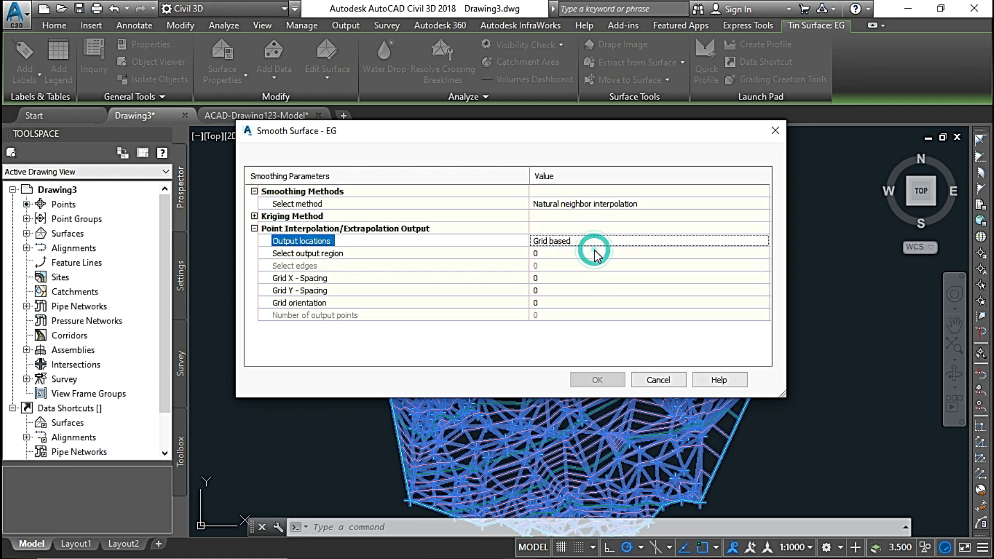
Use the entire surface as the smoothing output region and set the grid X and Y spacing to 20.
{"action": "left_click", "coordinate": [617, 256]}
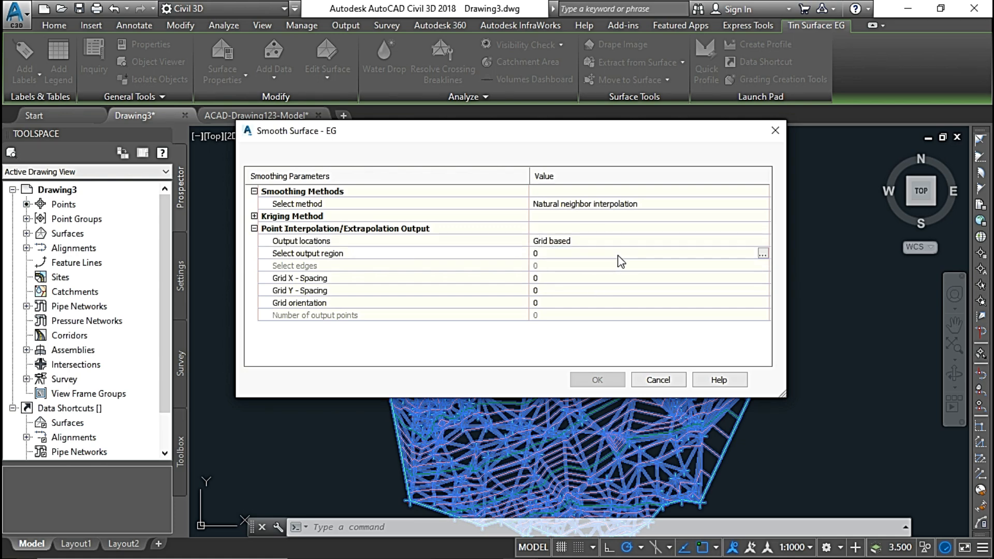
{"action": "left_click", "coordinate": [763, 253]}
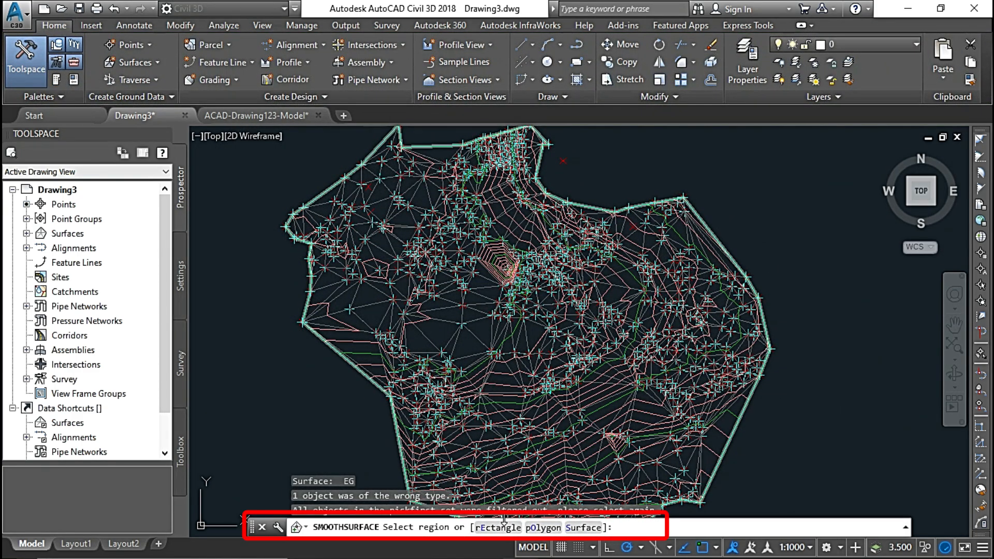
{"action": "left_click", "coordinate": [583, 527]}
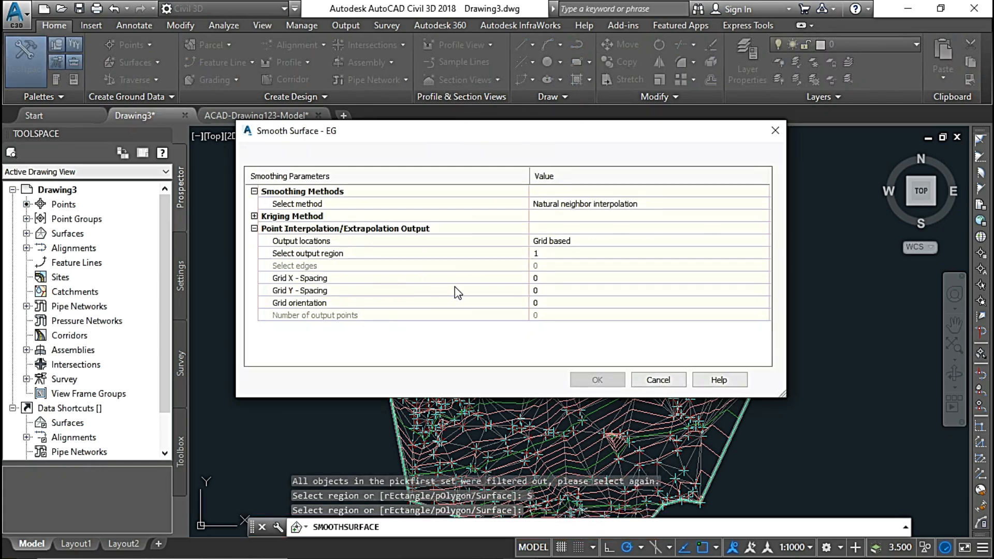
{"action": "left_click", "coordinate": [548, 278]}
{"action": "left_click", "coordinate": [539, 291]}
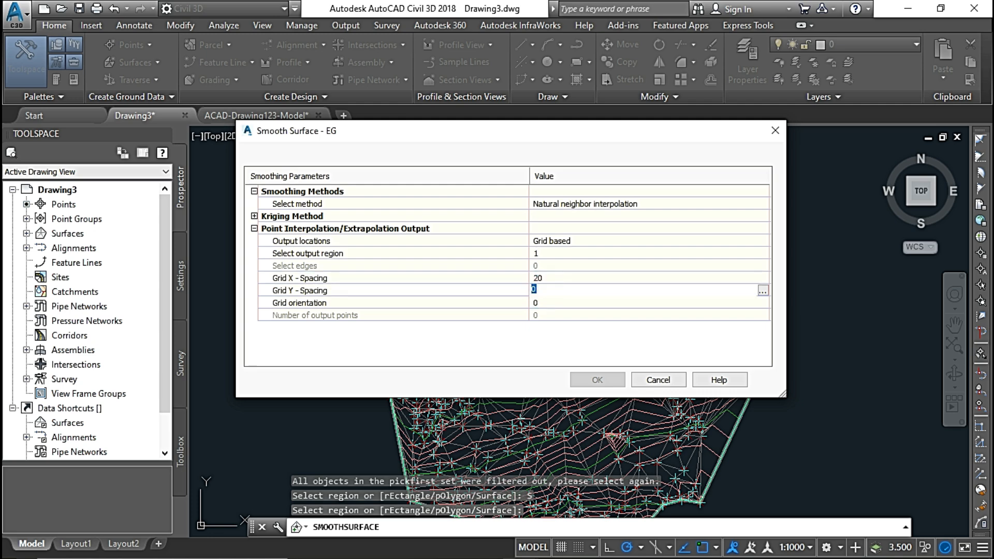
{"action": "key", "text": "Return"}
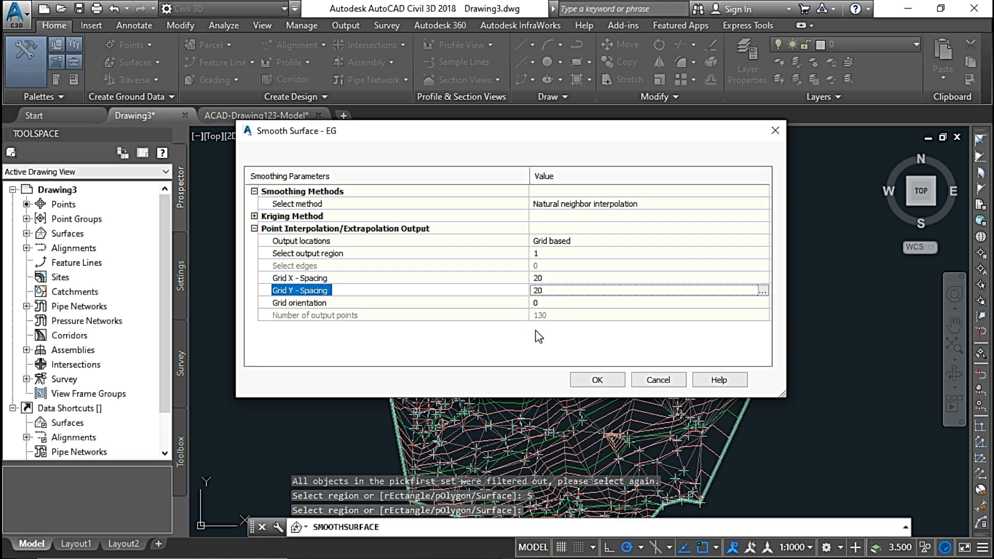
Try a smoothing grid spacing of 15 in both X and Y.
{"action": "left_click", "coordinate": [546, 279]}
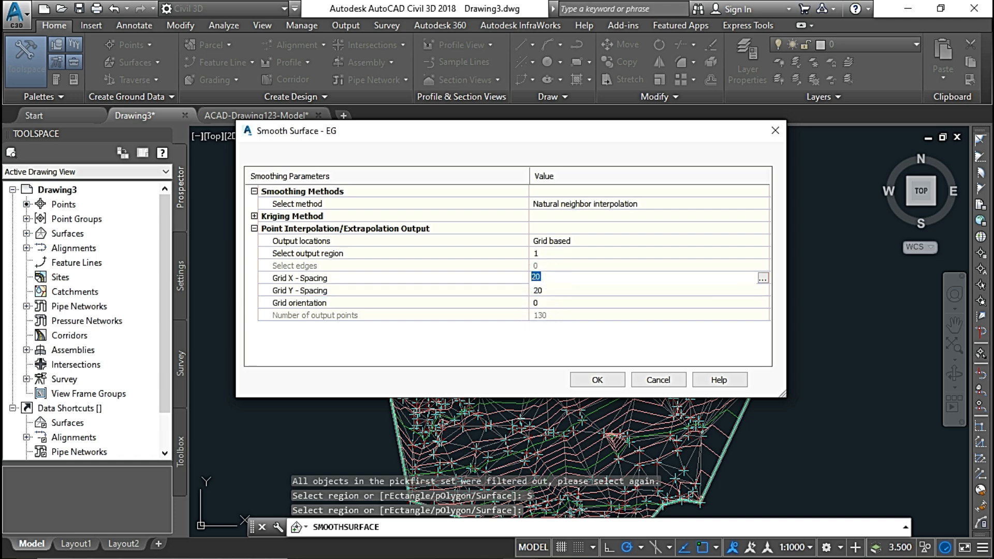
{"action": "type", "text": "15"}
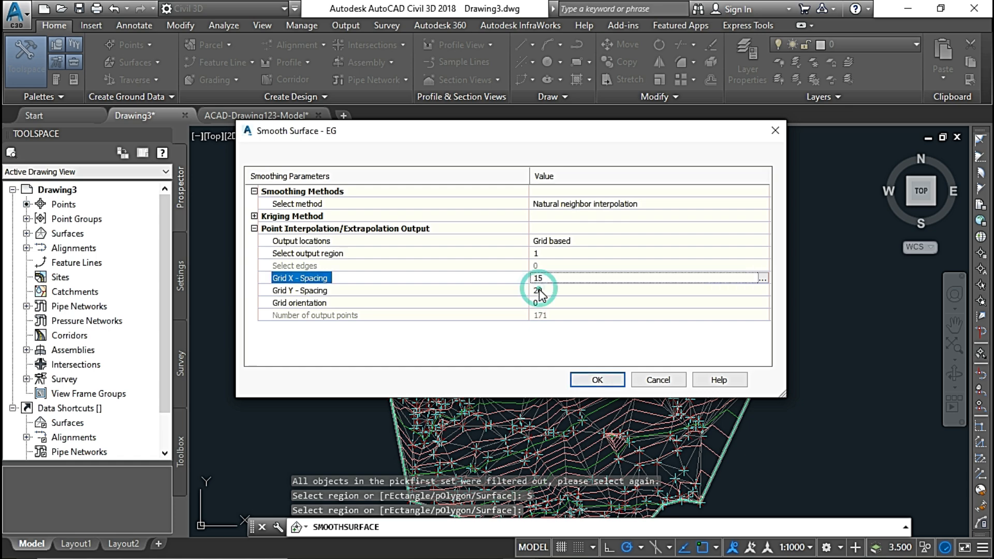
{"action": "left_click", "coordinate": [539, 291]}
{"action": "type", "text": "15"}
{"action": "key", "text": "Return"}
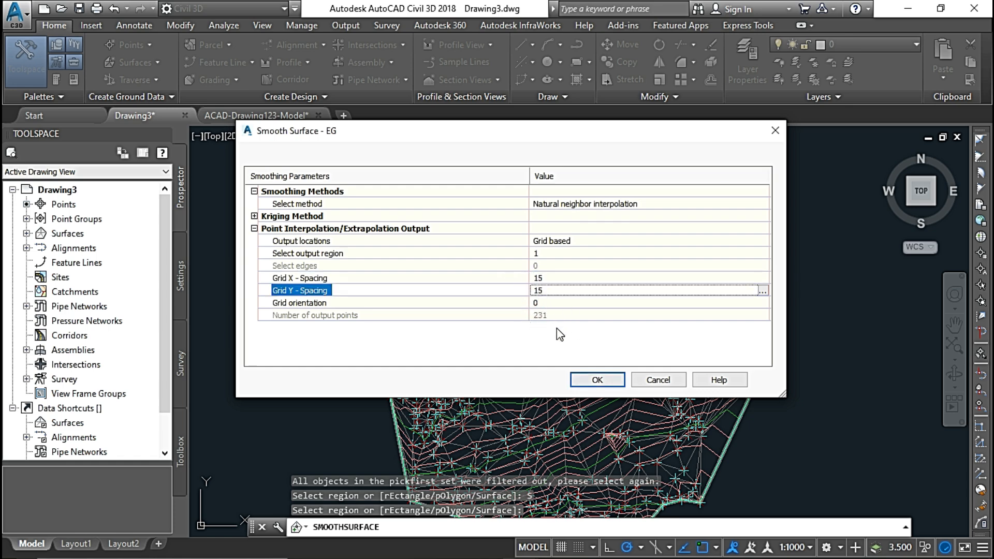
Set the grid X and Y spacing back to 20 and apply the smoothing to EG.
{"action": "left_click", "coordinate": [543, 279]}
{"action": "type", "text": "20"}
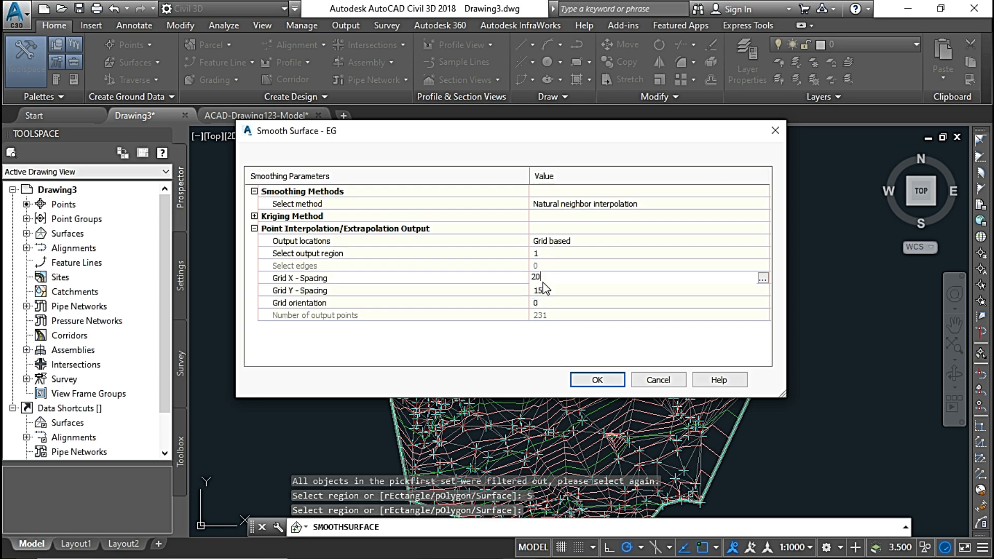
{"action": "key", "text": "Return"}
{"action": "left_click", "coordinate": [544, 290]}
{"action": "type", "text": "20"}
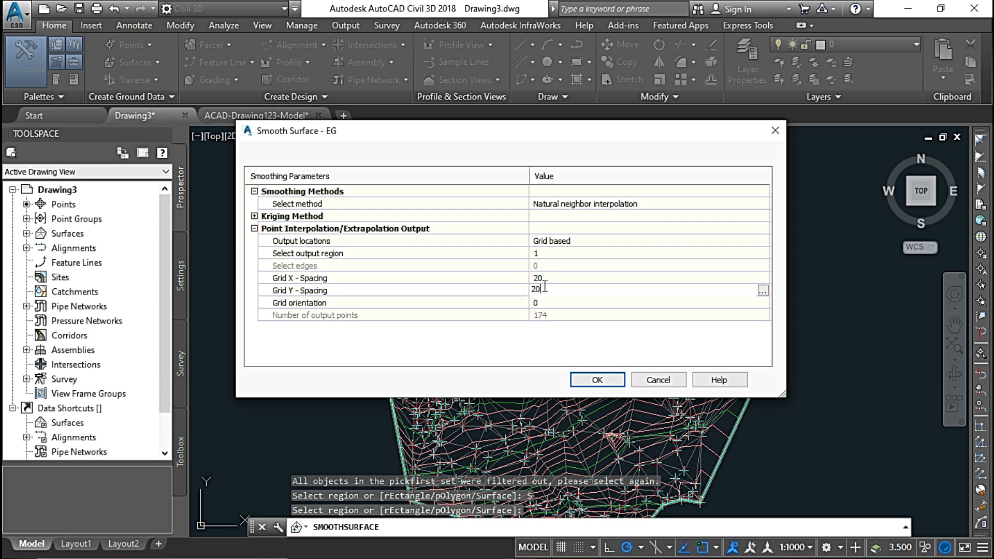
{"action": "left_click", "coordinate": [595, 316]}
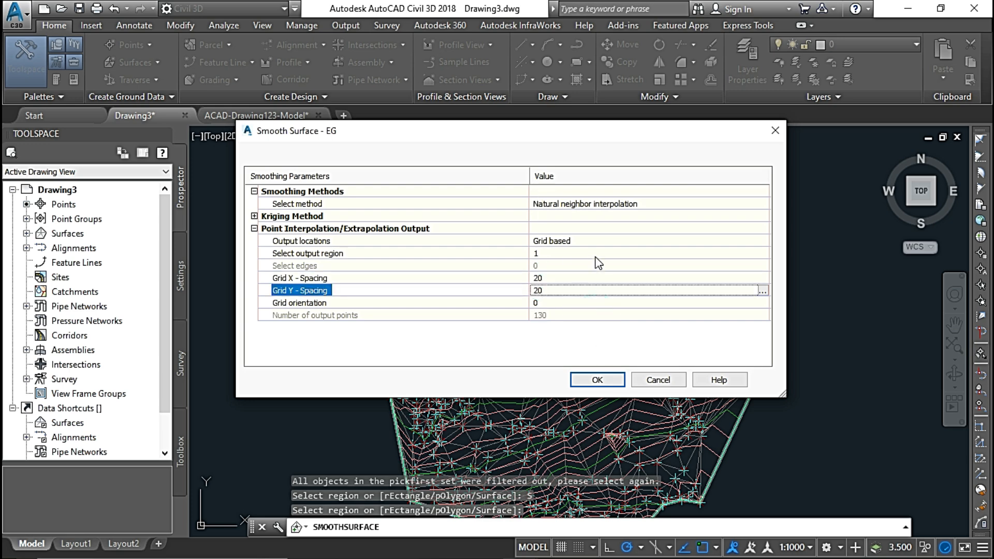
{"action": "left_click", "coordinate": [596, 380]}
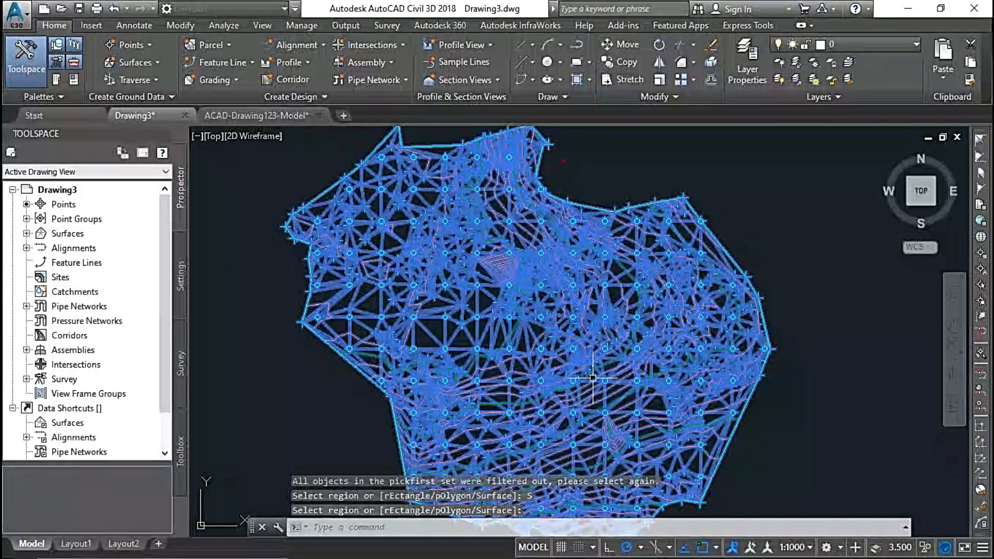
Examine the interpolated grid points and contours across the smoothed EG surface.
{"action": "scroll", "coordinate": [511, 336], "scroll_direction": "down", "scroll_amount": 2}
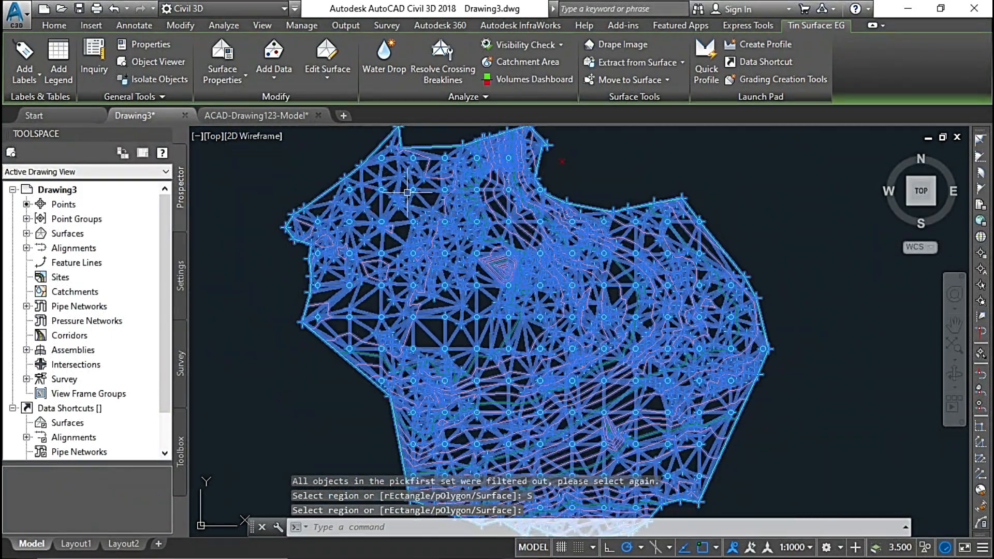
{"action": "middle_click_drag", "start_coordinate": [455, 334], "coordinate": [445, 269]}
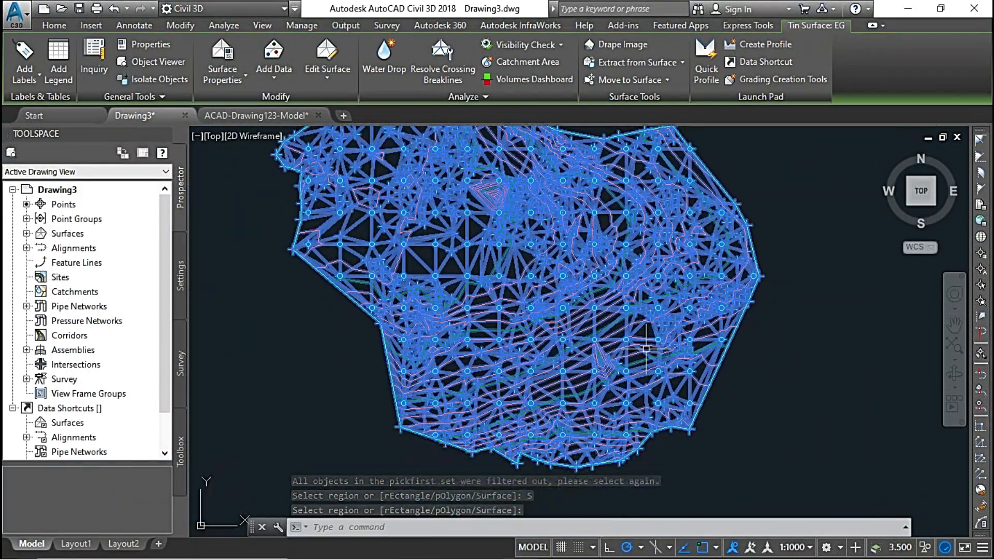
{"action": "key", "text": "Escape"}
{"action": "scroll", "coordinate": [516, 354], "scroll_direction": "up", "scroll_amount": 2}
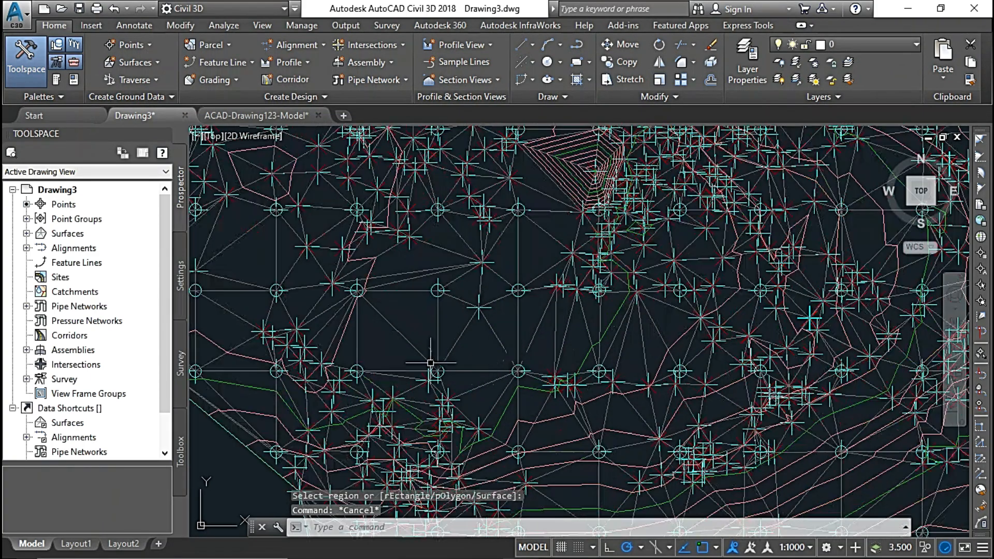
{"action": "scroll", "coordinate": [703, 362], "scroll_direction": "up", "scroll_amount": 1}
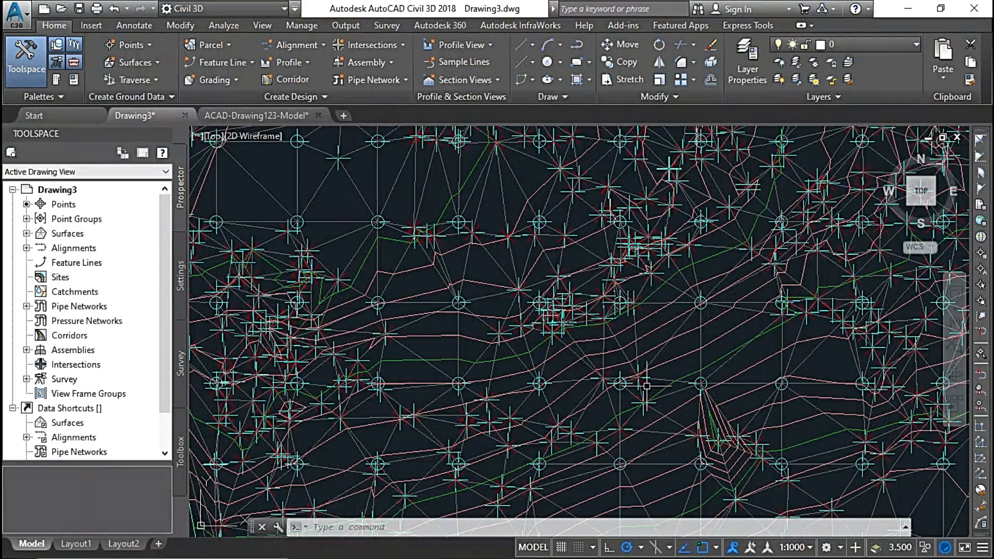
{"action": "middle_click_drag", "start_coordinate": [646, 386], "coordinate": [593, 254]}
Undo the grid-based smoothing of the EG surface.
{"action": "key", "text": "ctrl+z"}
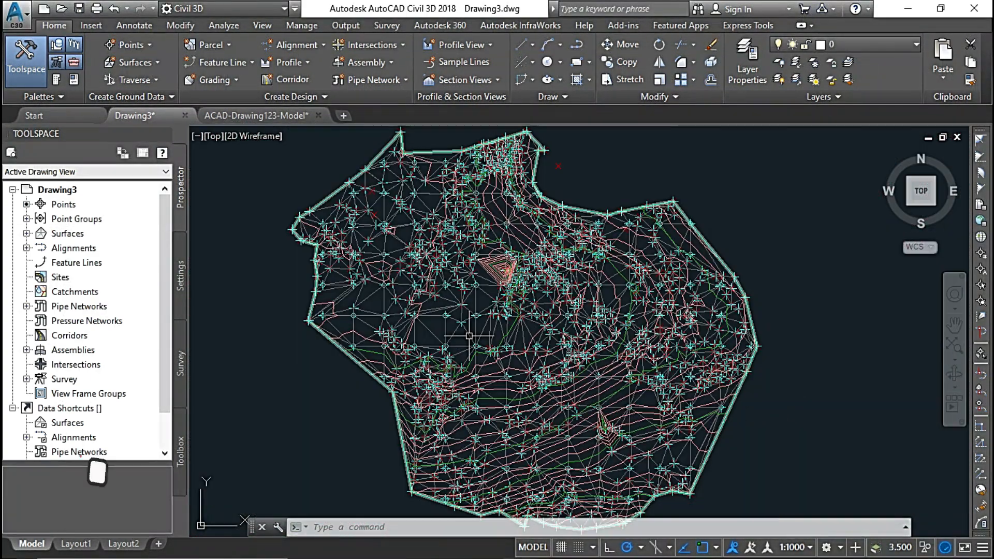
{"action": "key", "text": "ctrl+z"}
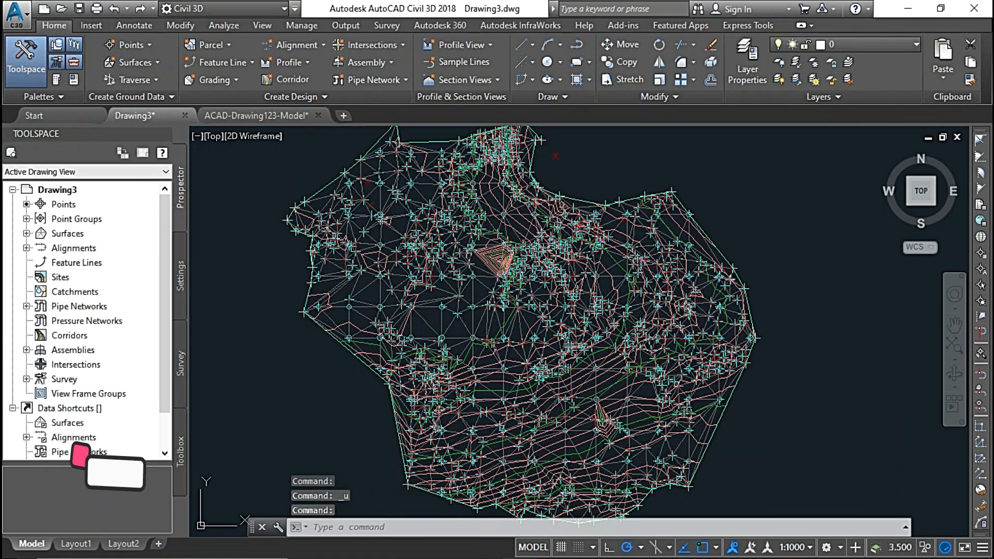
{"action": "key", "text": "ctrl+z"}
{"action": "key", "text": "ctrl+z"}
{"action": "key", "text": "ctrl+z"}
{"action": "key", "text": "ctrl+z"}
{"action": "key", "text": "ctrl+z"}
{"action": "key", "text": "ctrl+z"}
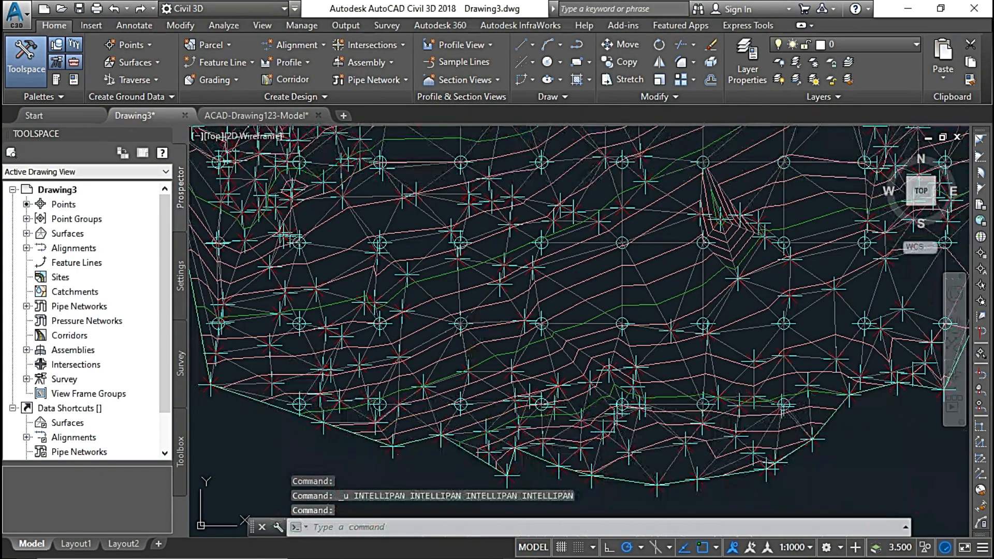
{"action": "scroll", "coordinate": [484, 300], "scroll_direction": "down", "scroll_amount": 2}
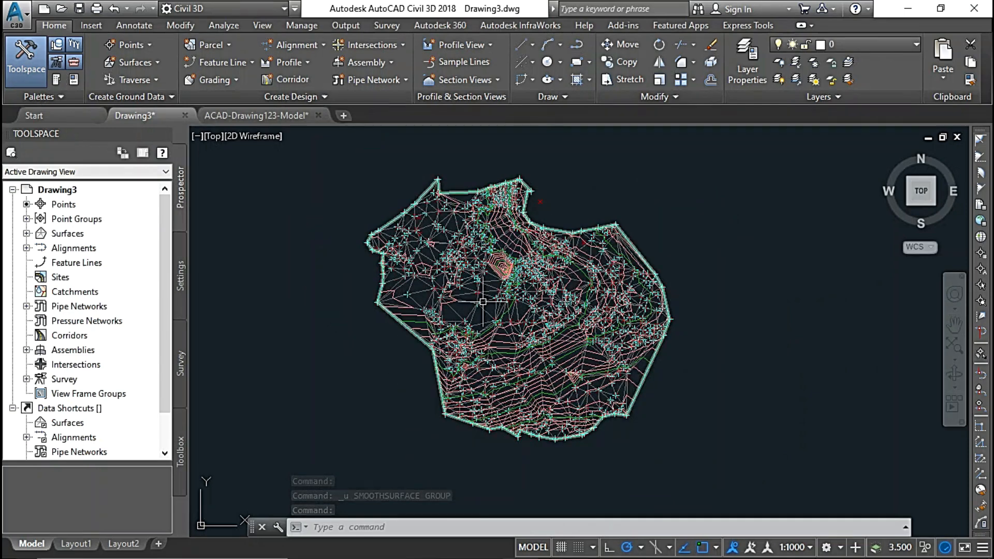
Start Smooth Surface on EG and define a rectangular output region across the middle and southern part of the surface.
{"action": "scroll", "coordinate": [484, 302], "scroll_direction": "up", "scroll_amount": 2}
{"action": "middle_click_drag", "start_coordinate": [489, 311], "coordinate": [504, 326]}
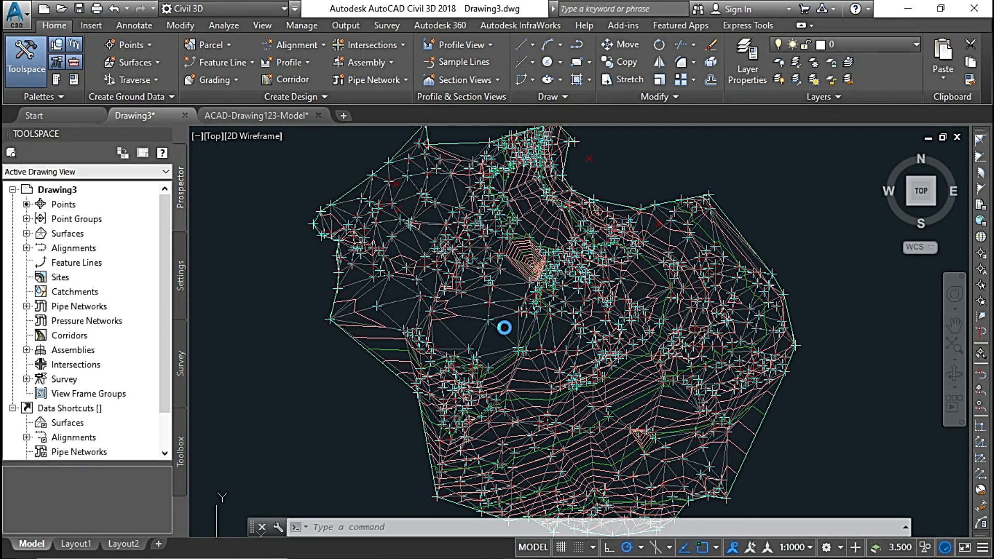
{"action": "left_click", "coordinate": [510, 289]}
{"action": "left_click", "coordinate": [509, 283]}
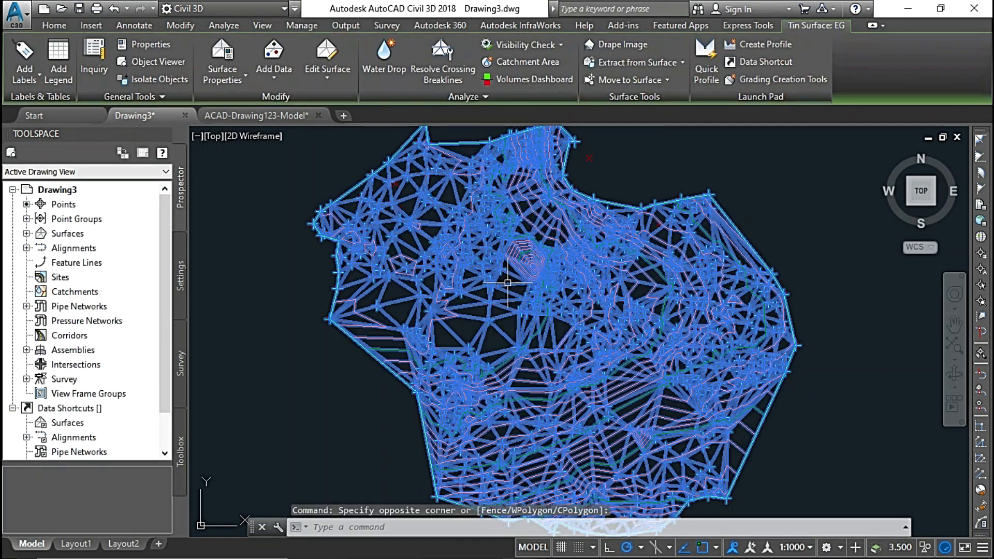
{"action": "left_click", "coordinate": [340, 76]}
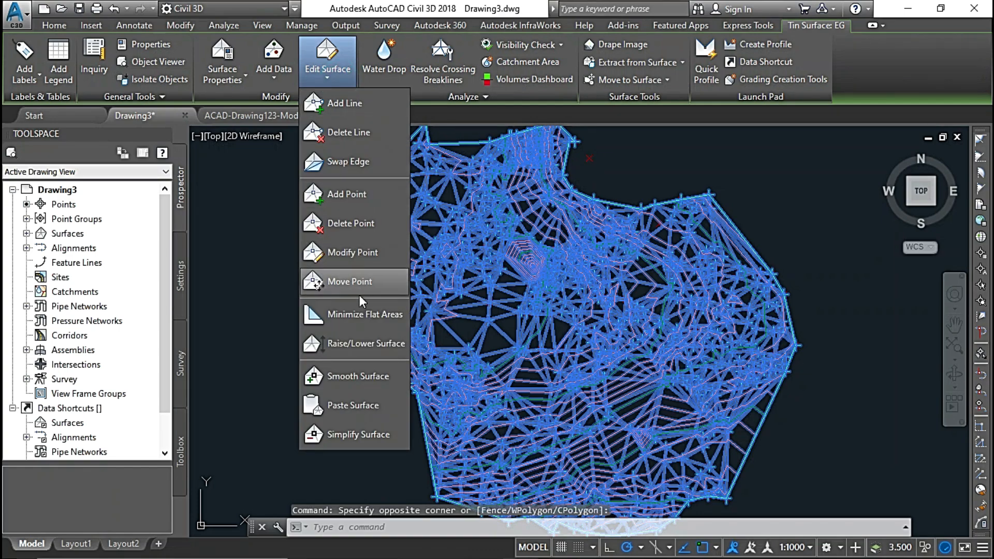
{"action": "left_click", "coordinate": [354, 375]}
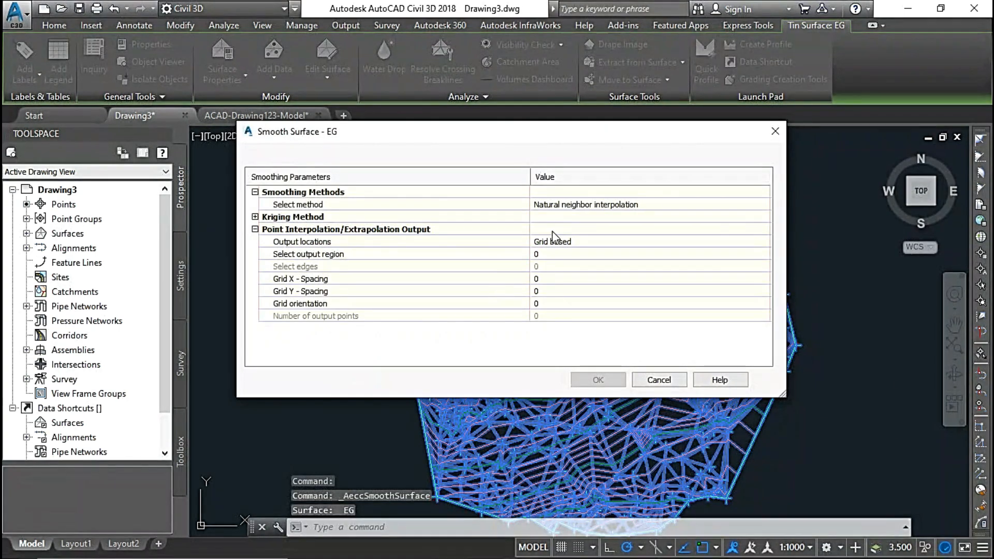
{"action": "left_click", "coordinate": [592, 253]}
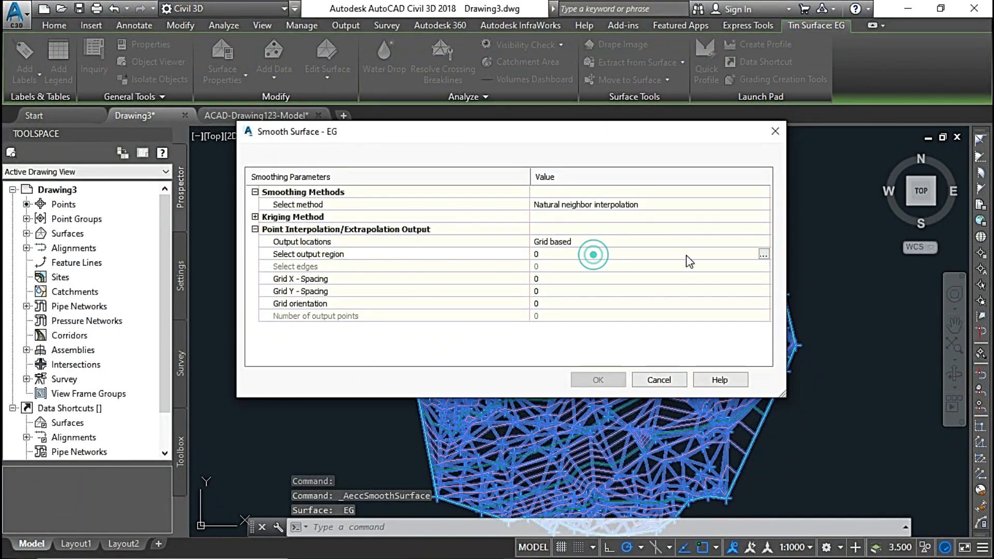
{"action": "left_click", "coordinate": [764, 253]}
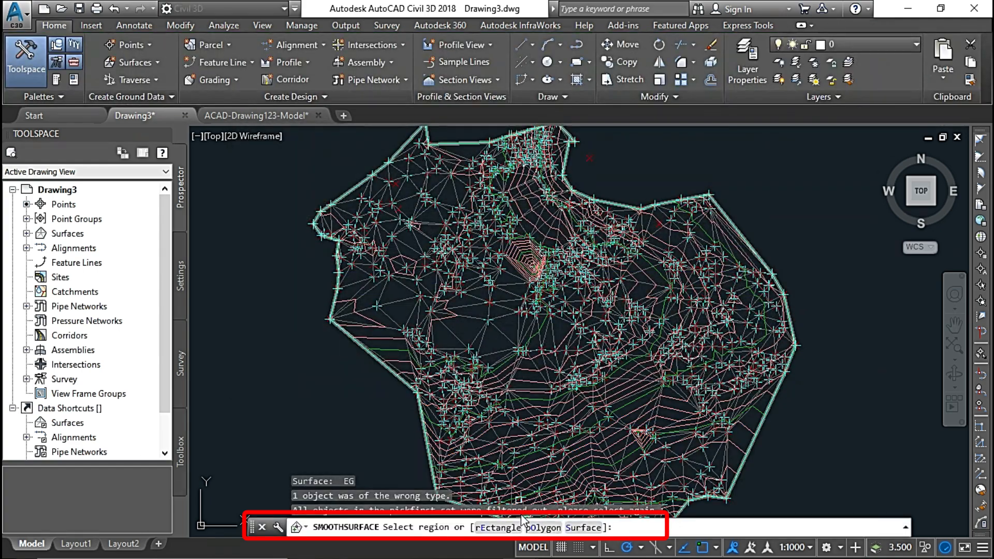
{"action": "left_click", "coordinate": [497, 527]}
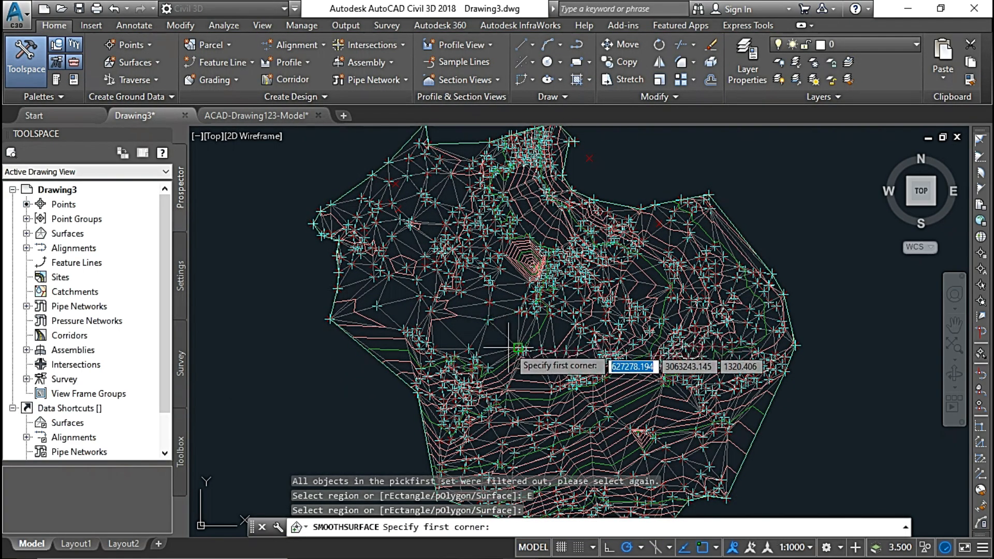
{"action": "scroll", "coordinate": [510, 346], "scroll_direction": "up", "scroll_amount": 2}
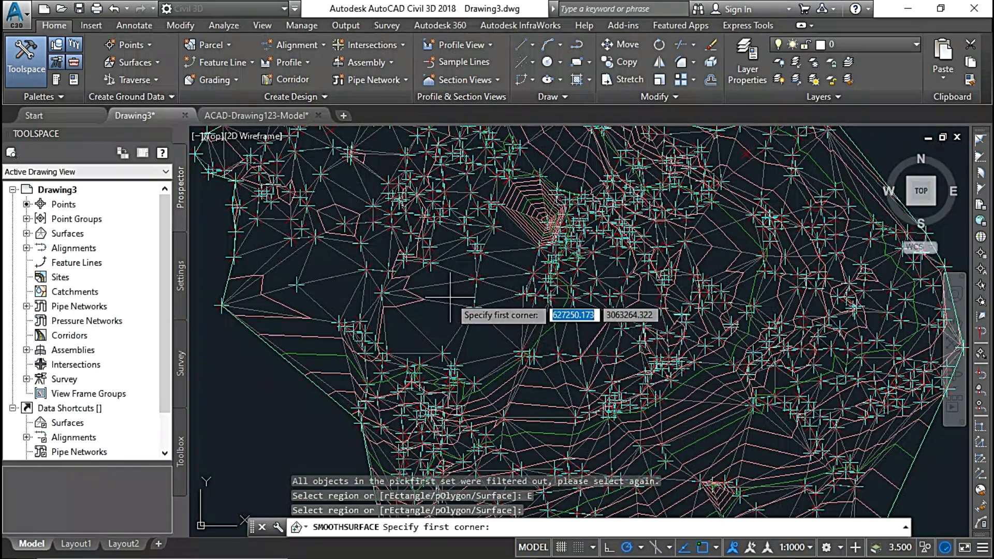
{"action": "left_click", "coordinate": [430, 263]}
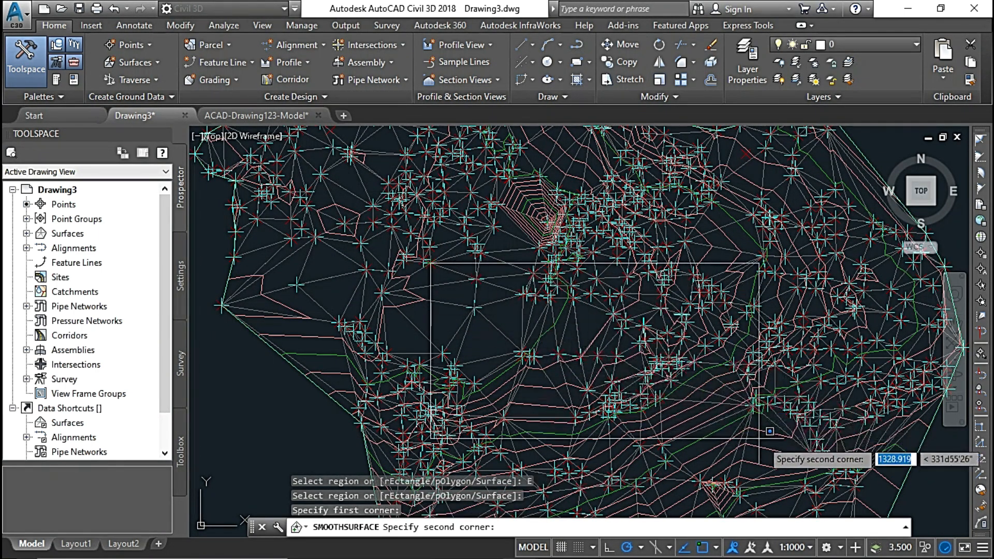
{"action": "middle_click_drag", "start_coordinate": [761, 438], "coordinate": [643, 315]}
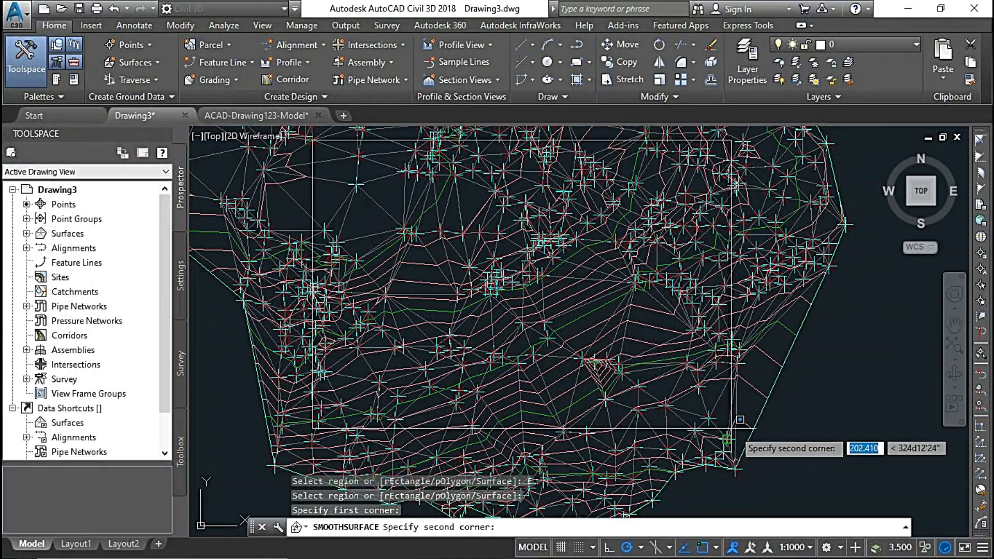
{"action": "left_click", "coordinate": [727, 439]}
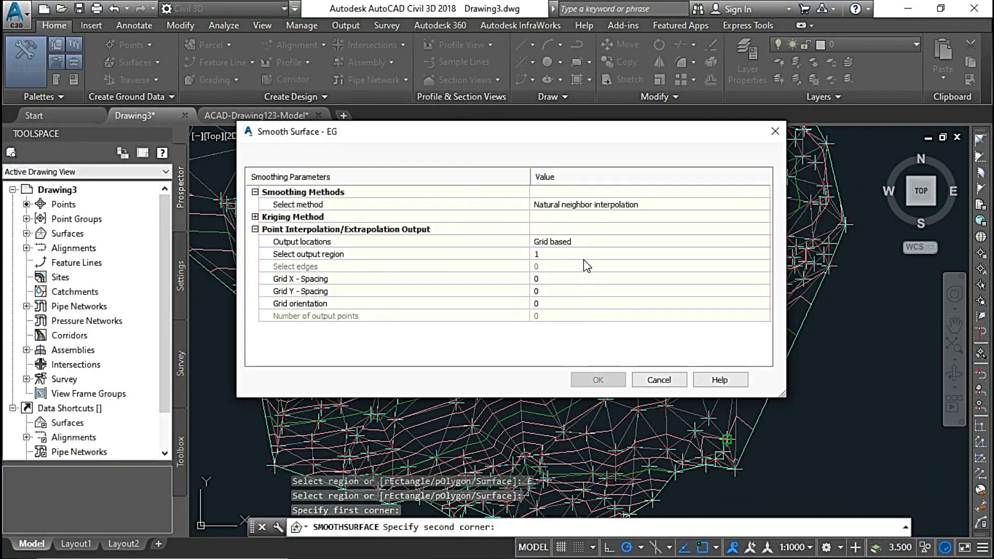
Set the grid X and Y spacing to 10 and apply the natural neighbor smoothing to the rectangular region.
{"action": "left_click", "coordinate": [559, 280]}
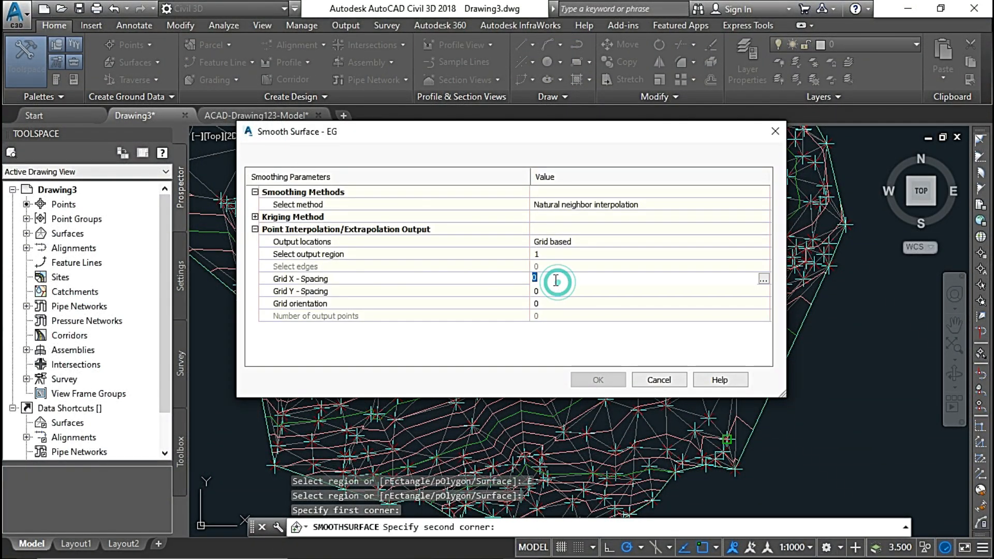
{"action": "type", "text": "10"}
{"action": "left_click", "coordinate": [555, 292]}
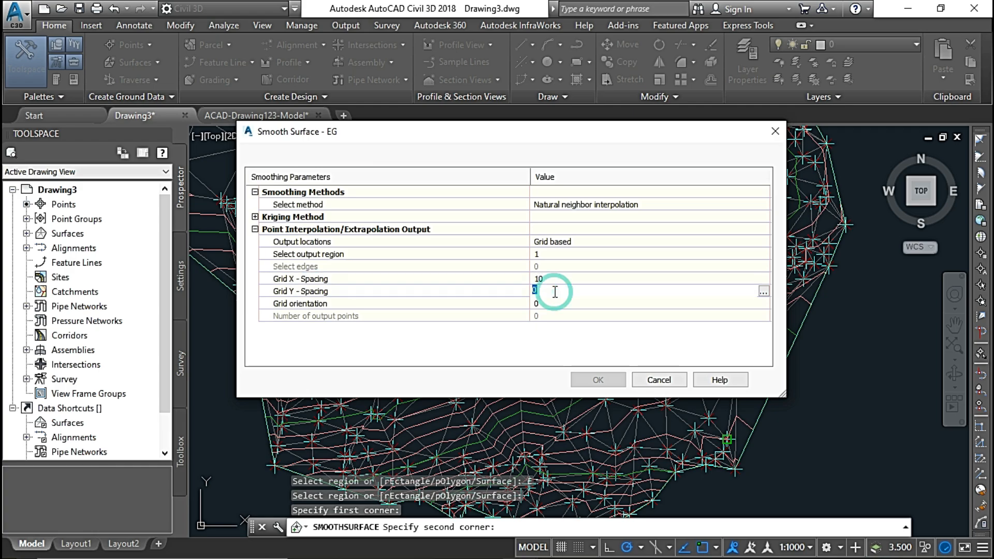
{"action": "type", "text": "10"}
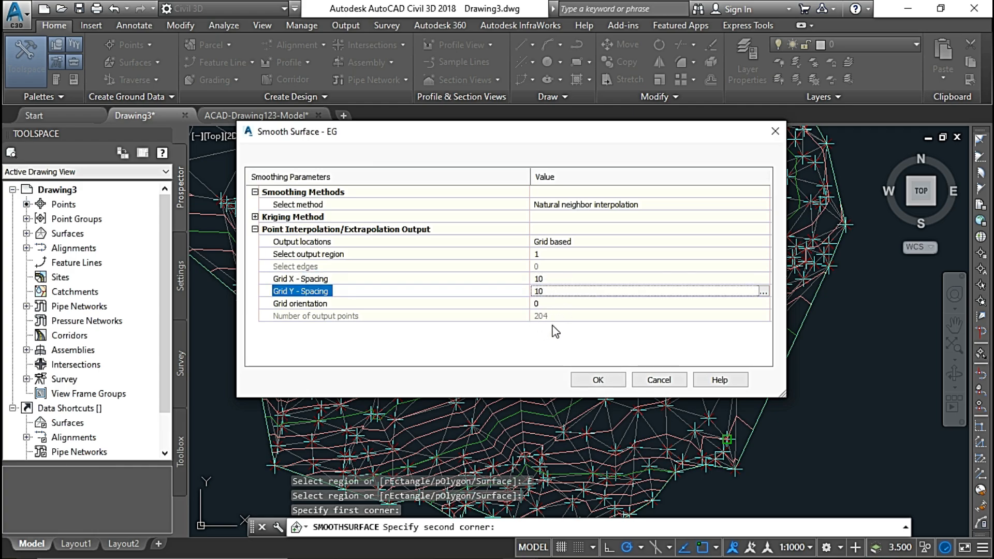
{"action": "left_click", "coordinate": [592, 382]}
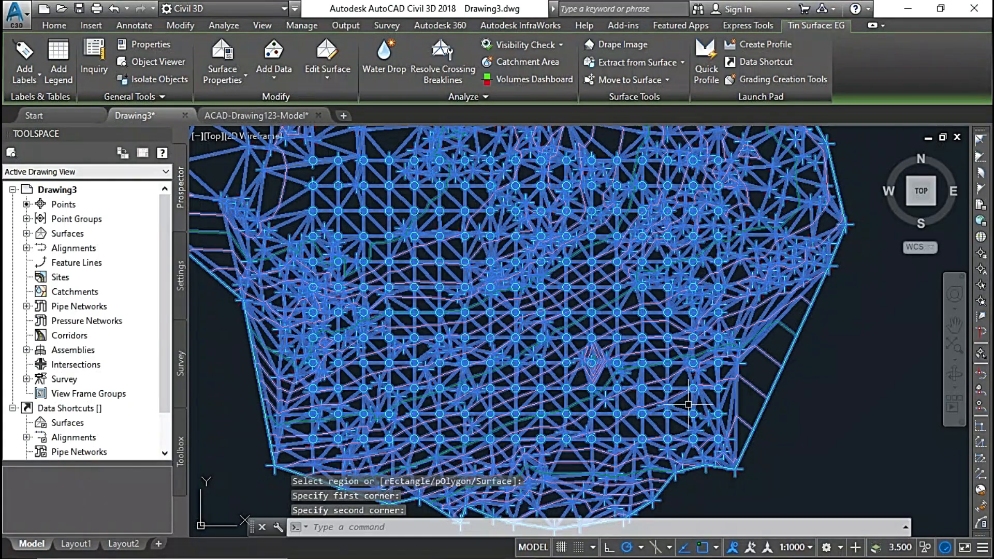
Examine the interpolated grid points and contours inside the rectangular region against the surrounding unsmoothed parts of EG.
{"action": "scroll", "coordinate": [443, 215], "scroll_direction": "down", "scroll_amount": 2}
{"action": "scroll", "coordinate": [435, 231], "scroll_direction": "up", "scroll_amount": 2}
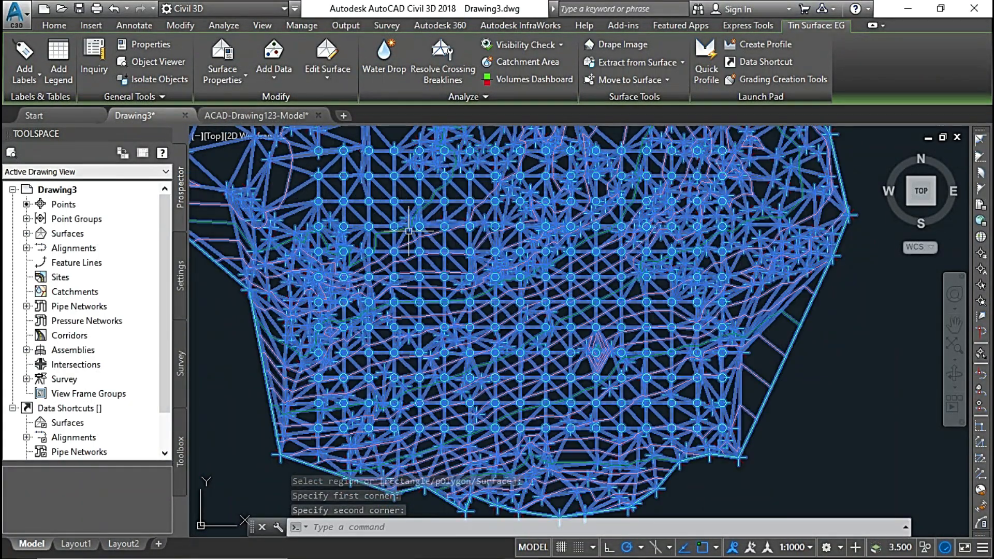
{"action": "middle_click_drag", "start_coordinate": [386, 232], "coordinate": [405, 253]}
{"action": "scroll", "coordinate": [466, 243], "scroll_direction": "down", "scroll_amount": 2}
{"action": "scroll", "coordinate": [515, 236], "scroll_direction": "up", "scroll_amount": 1}
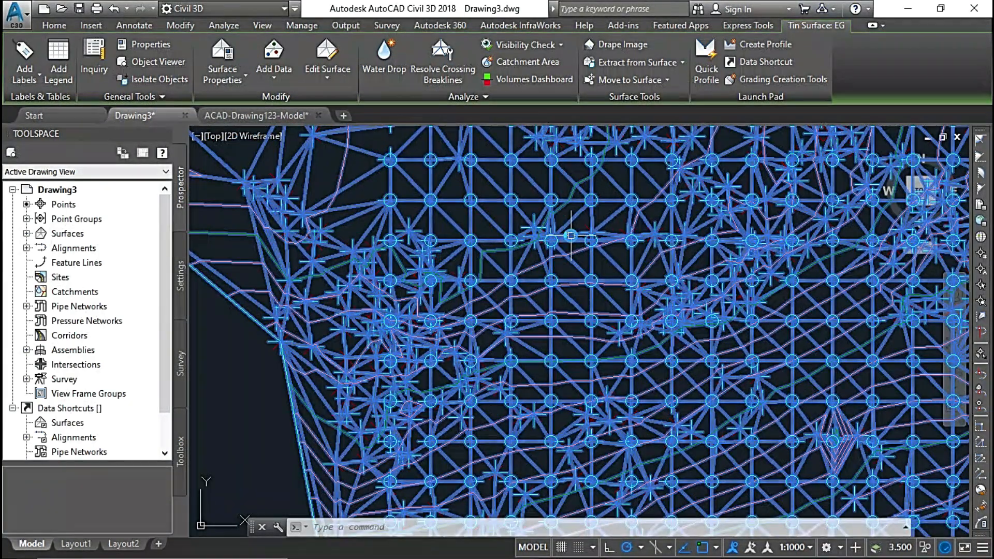
{"action": "scroll", "coordinate": [569, 235], "scroll_direction": "down", "scroll_amount": 2}
{"action": "middle_click_drag", "start_coordinate": [570, 236], "coordinate": [523, 369]}
{"action": "scroll", "coordinate": [521, 356], "scroll_direction": "up", "scroll_amount": 2}
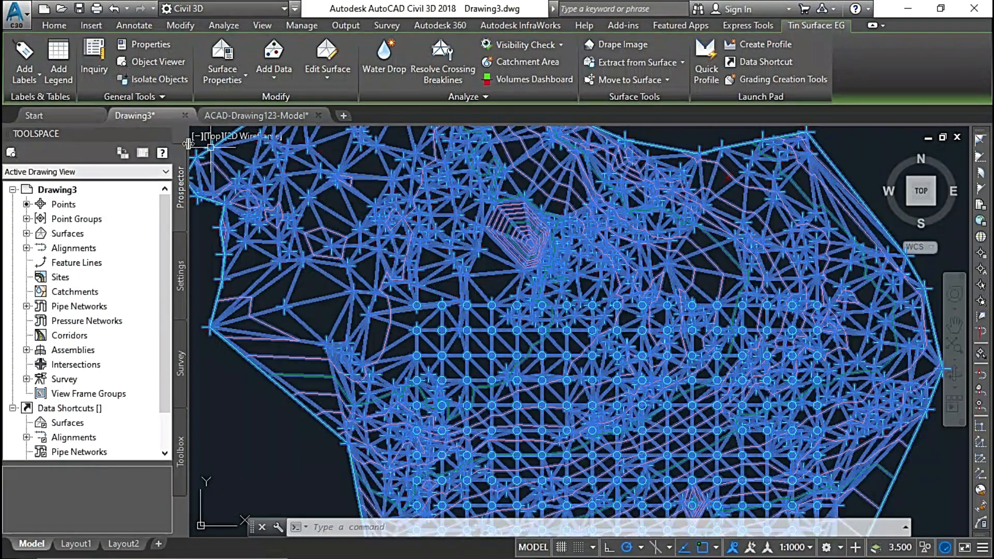
Inspect the partly smoothed EG surface as a shaded 3D model in the Object Viewer, then close the viewer.
{"action": "left_click", "coordinate": [154, 63]}
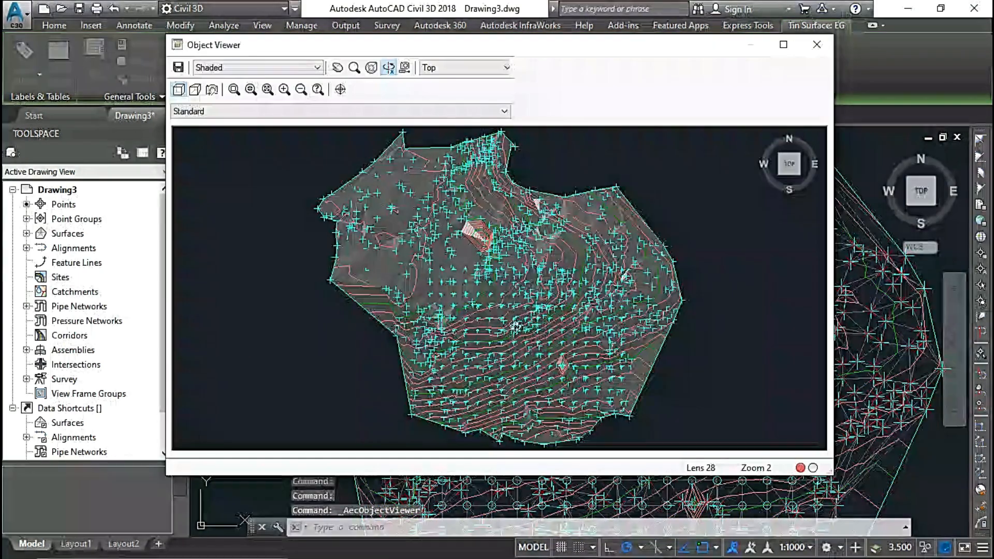
{"action": "left_click_drag", "start_coordinate": [524, 391], "coordinate": [532, 357]}
{"action": "scroll", "coordinate": [604, 332], "scroll_direction": "up", "scroll_amount": 3}
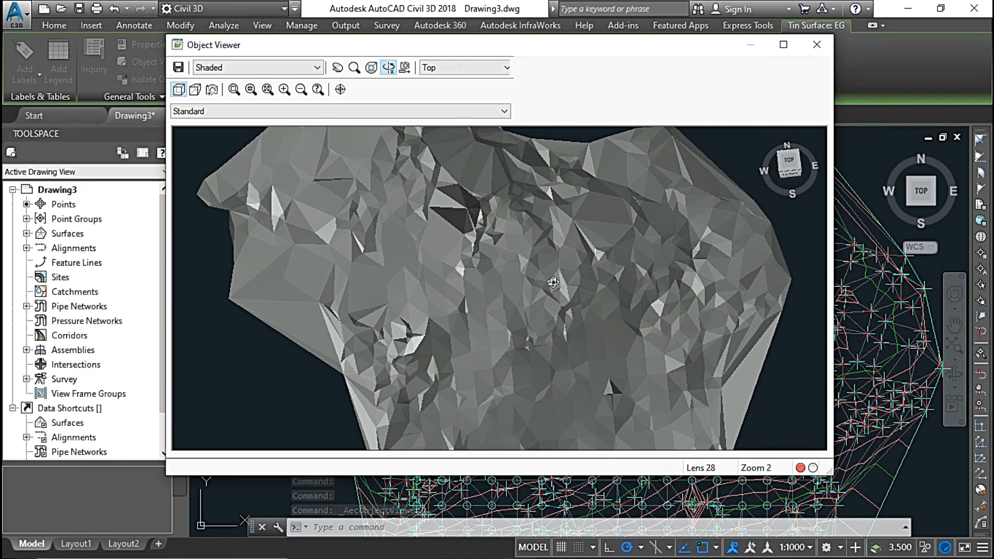
{"action": "left_click_drag", "start_coordinate": [564, 368], "coordinate": [602, 270]}
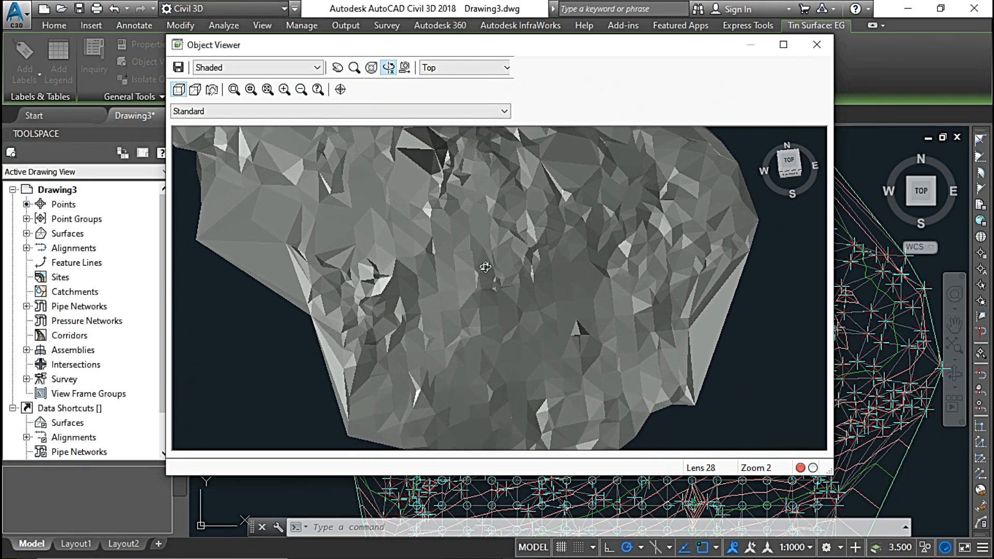
{"action": "left_click_drag", "start_coordinate": [485, 268], "coordinate": [505, 238]}
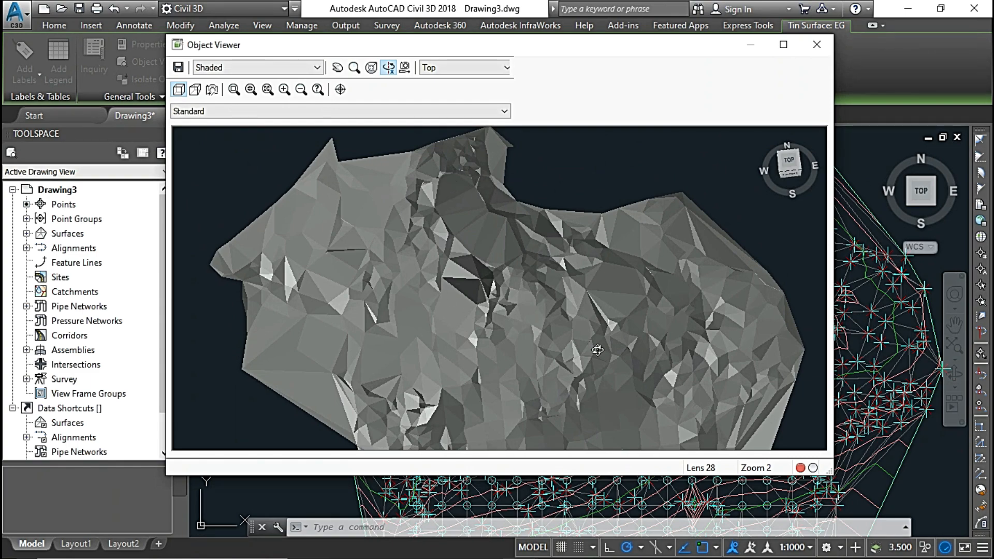
{"action": "left_click_drag", "start_coordinate": [587, 356], "coordinate": [551, 228]}
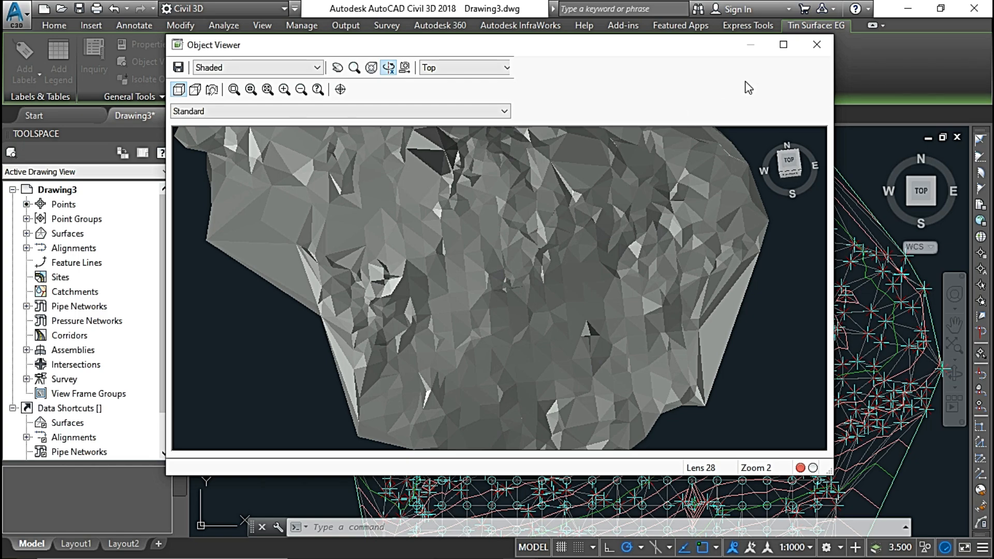
{"action": "key", "text": "Escape"}
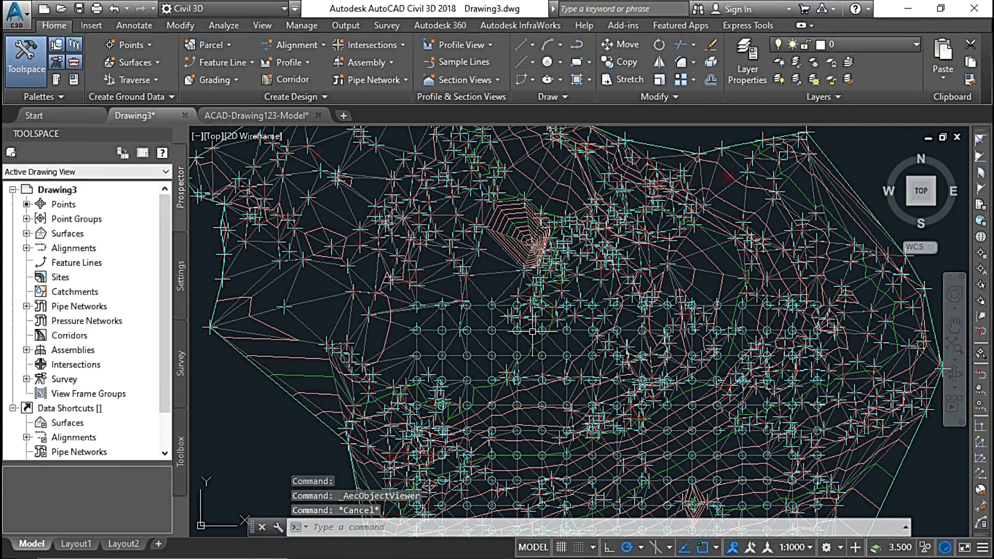
Undo the smoothing of the rectangular region on the EG surface.
{"action": "scroll", "coordinate": [532, 331], "scroll_direction": "down", "scroll_amount": 3}
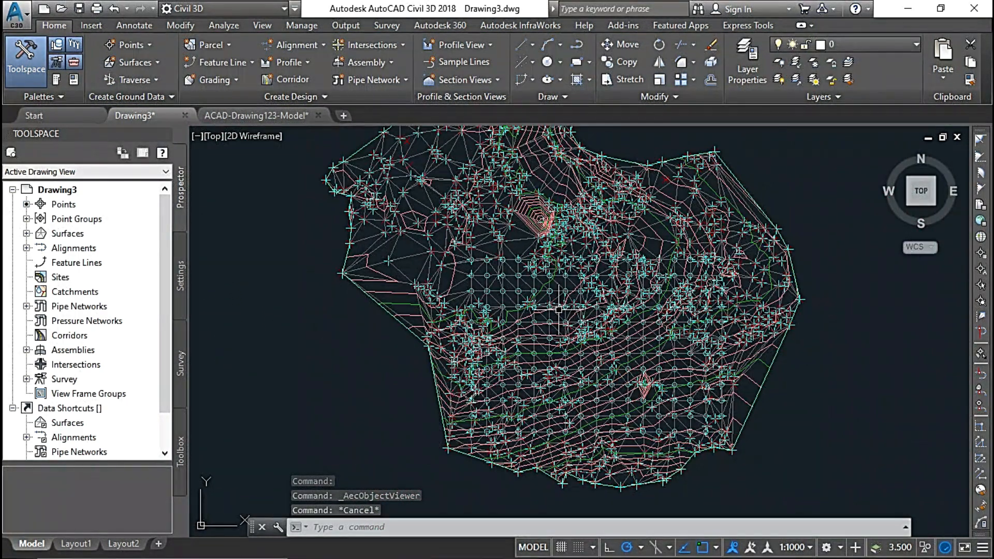
{"action": "middle_click_drag", "start_coordinate": [558, 310], "coordinate": [561, 337]}
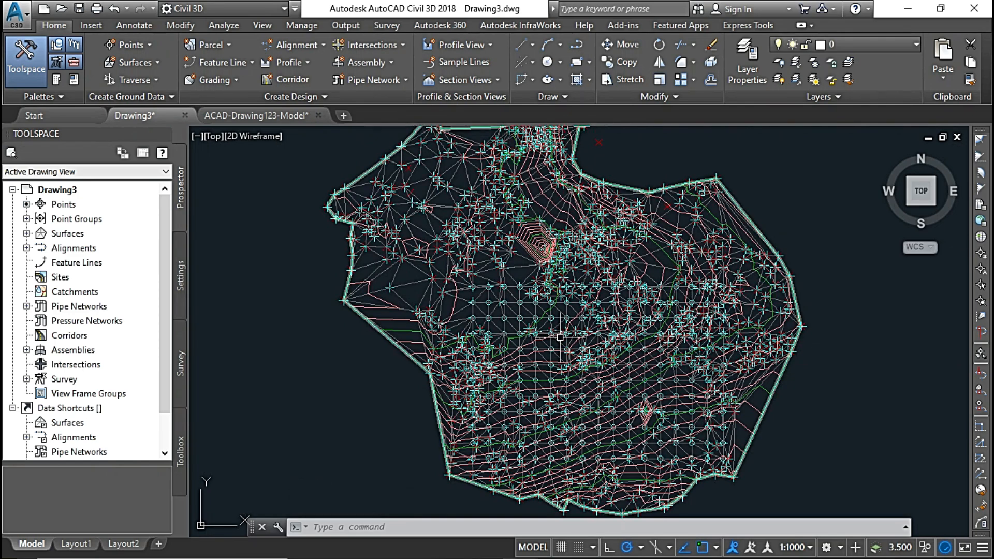
{"action": "scroll", "coordinate": [560, 337], "scroll_direction": "up", "scroll_amount": 3}
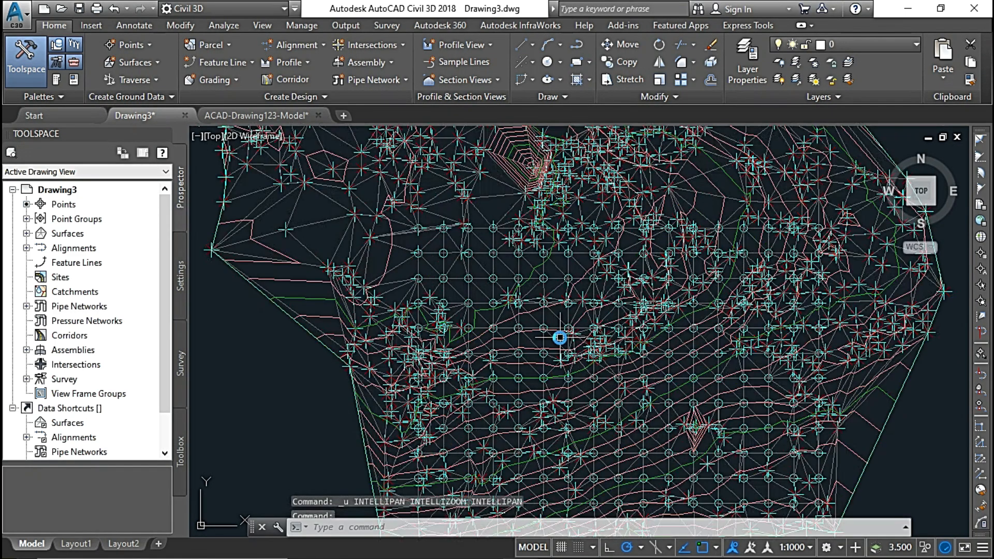
{"action": "scroll", "coordinate": [560, 337], "scroll_direction": "down", "scroll_amount": 3}
Start a grid-based natural neighbor smoothing of surface EG and trace a closed polygon output region around most of its interior.
{"action": "left_click", "coordinate": [560, 337]}
{"action": "left_click", "coordinate": [325, 83]}
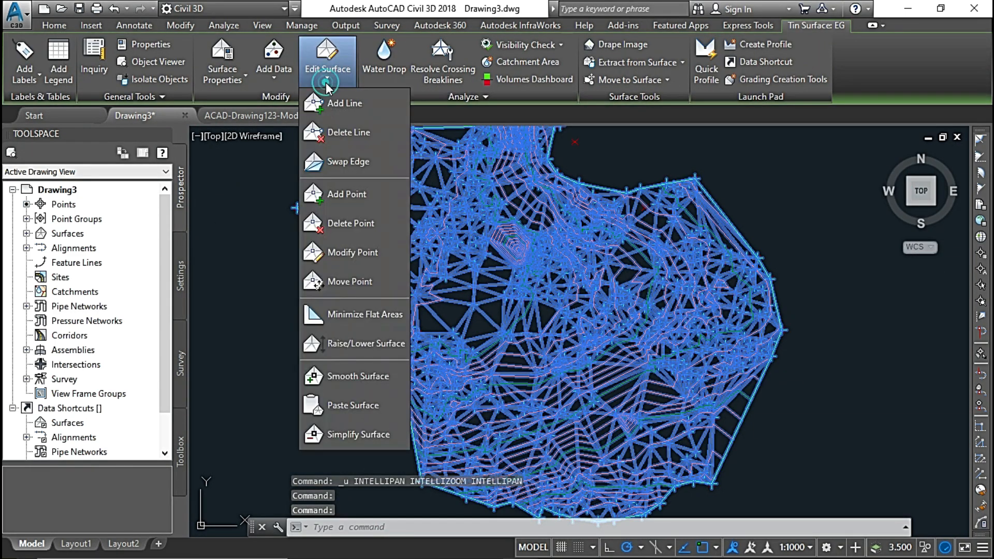
{"action": "left_click", "coordinate": [352, 376]}
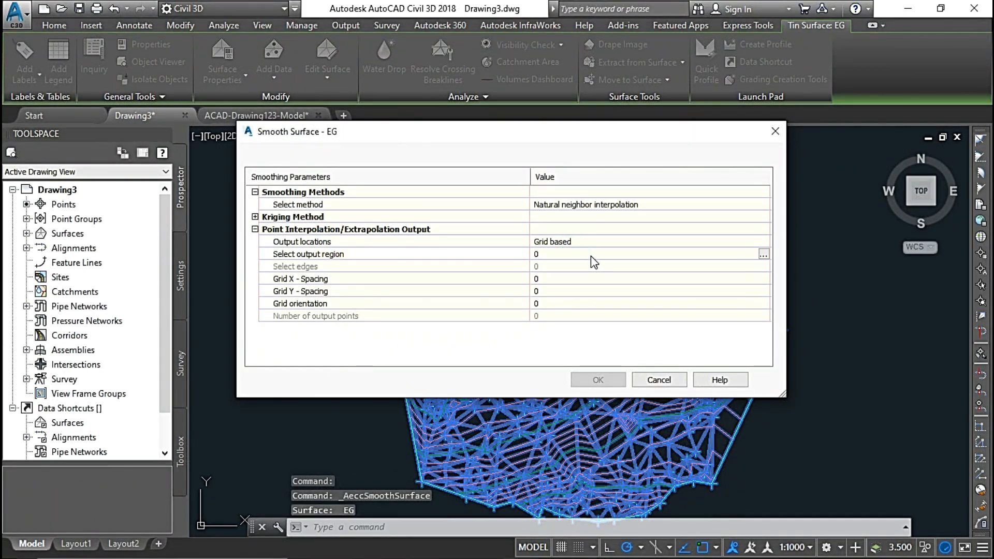
{"action": "left_click", "coordinate": [763, 254]}
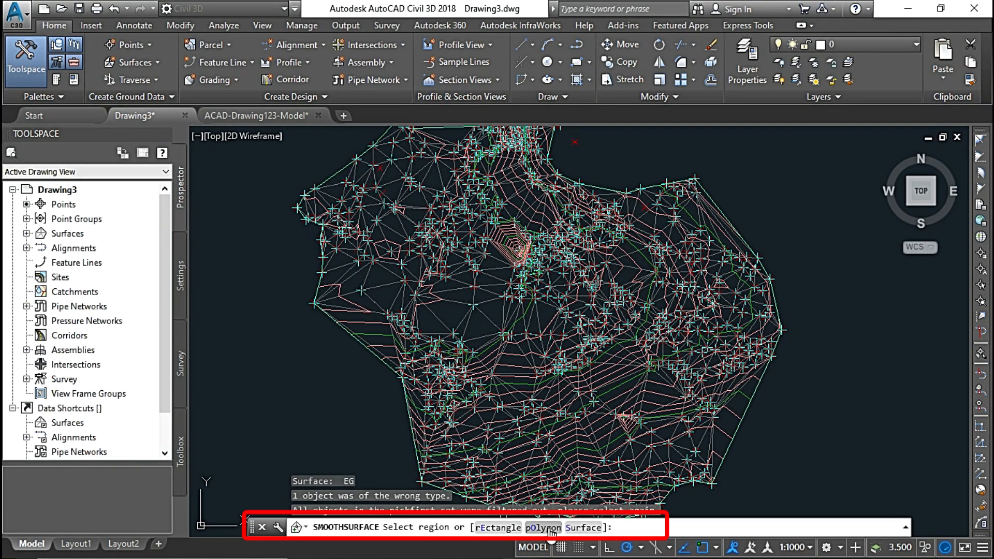
{"action": "left_click", "coordinate": [543, 527]}
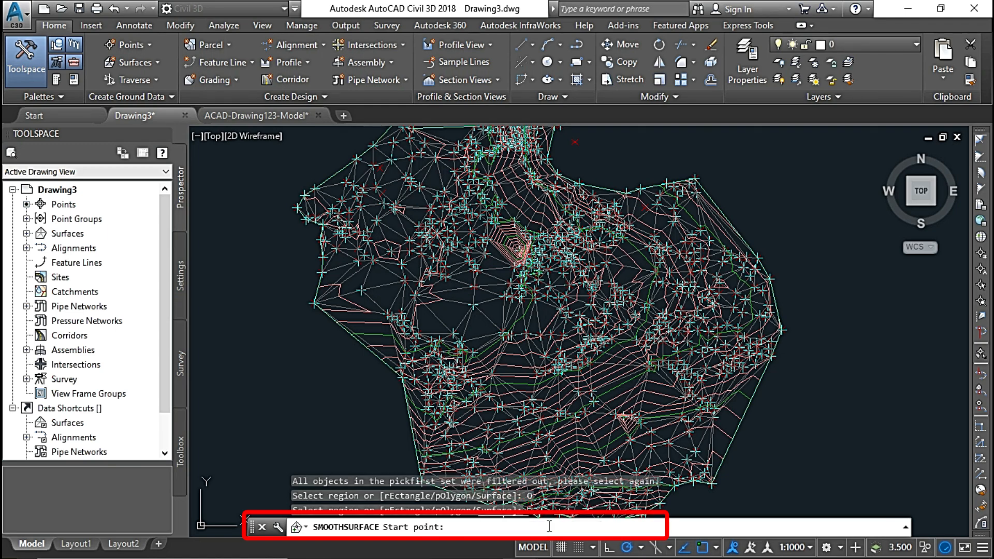
{"action": "middle_click_drag", "start_coordinate": [508, 432], "coordinate": [520, 374]}
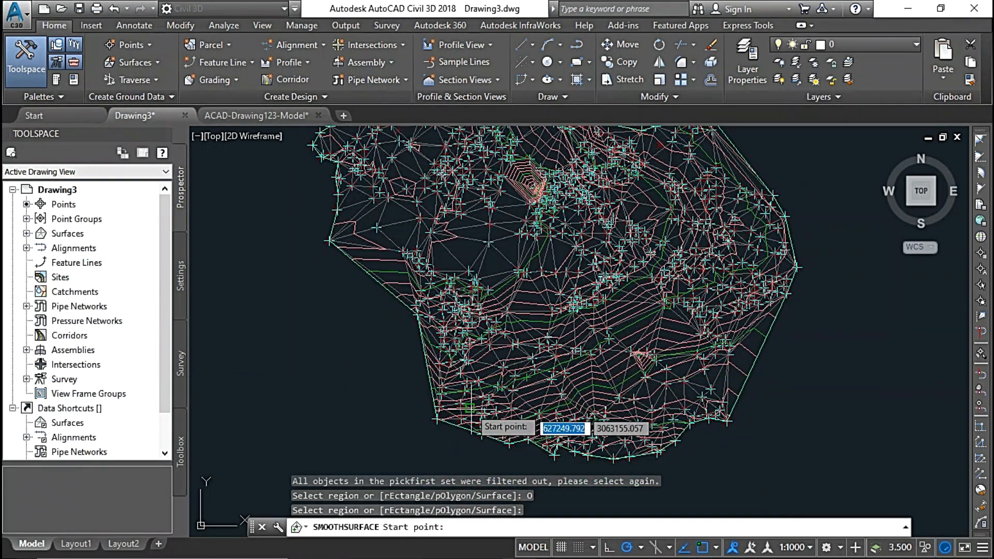
{"action": "left_click", "coordinate": [475, 400]}
{"action": "left_click", "coordinate": [650, 405]}
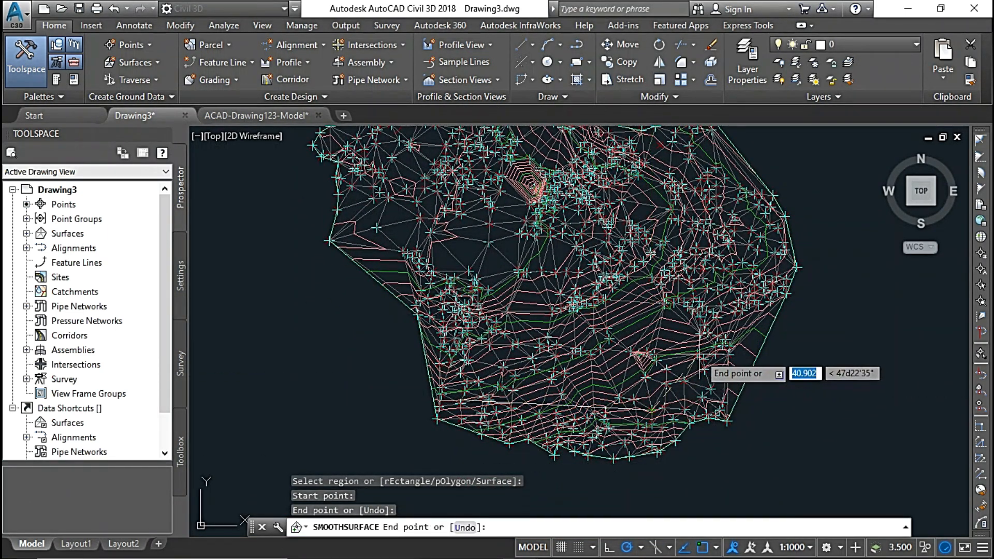
{"action": "left_click", "coordinate": [721, 302]}
{"action": "middle_click_drag", "start_coordinate": [662, 161], "coordinate": [711, 315]}
{"action": "left_click", "coordinate": [699, 305]}
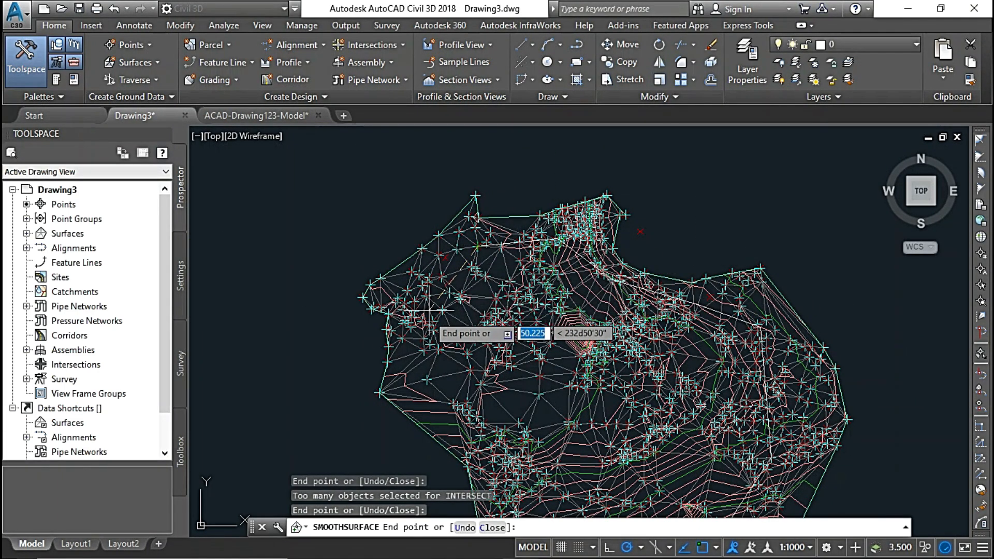
{"action": "scroll", "coordinate": [472, 403], "scroll_direction": "up", "scroll_amount": 5}
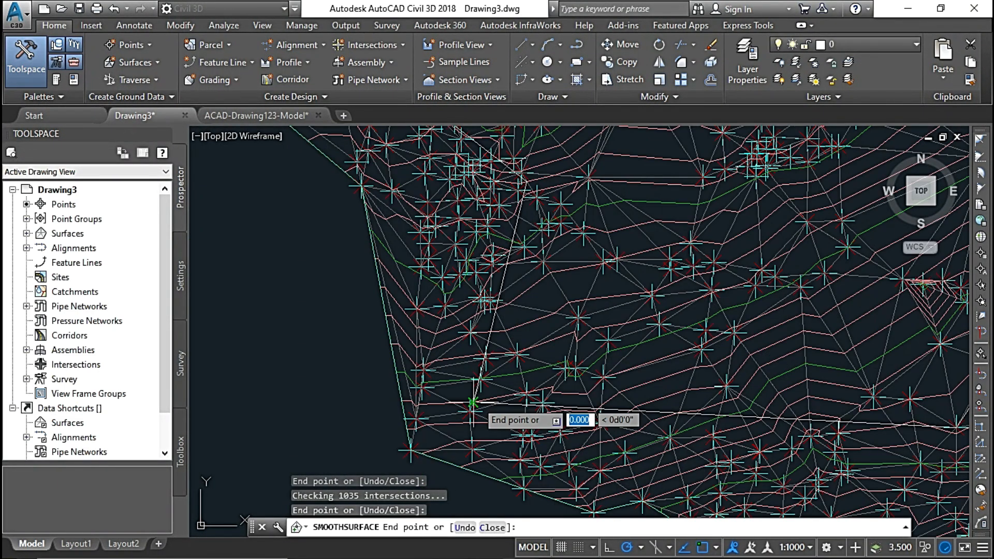
{"action": "key", "text": "Return"}
Set the grid X and Y spacing to 10 and apply the natural neighbor smoothing to the polygon region.
{"action": "left_click", "coordinate": [555, 279]}
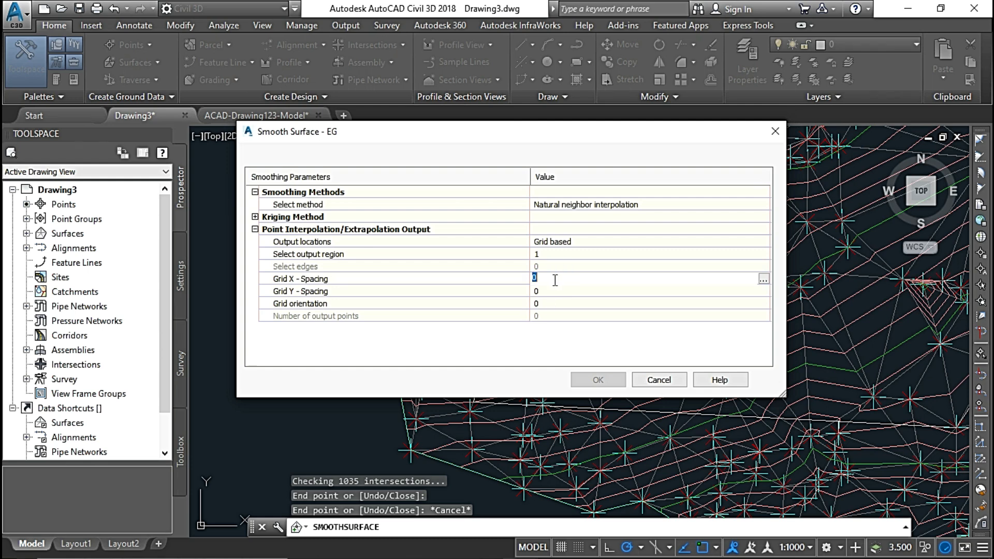
{"action": "type", "text": "10"}
{"action": "key", "text": "Return"}
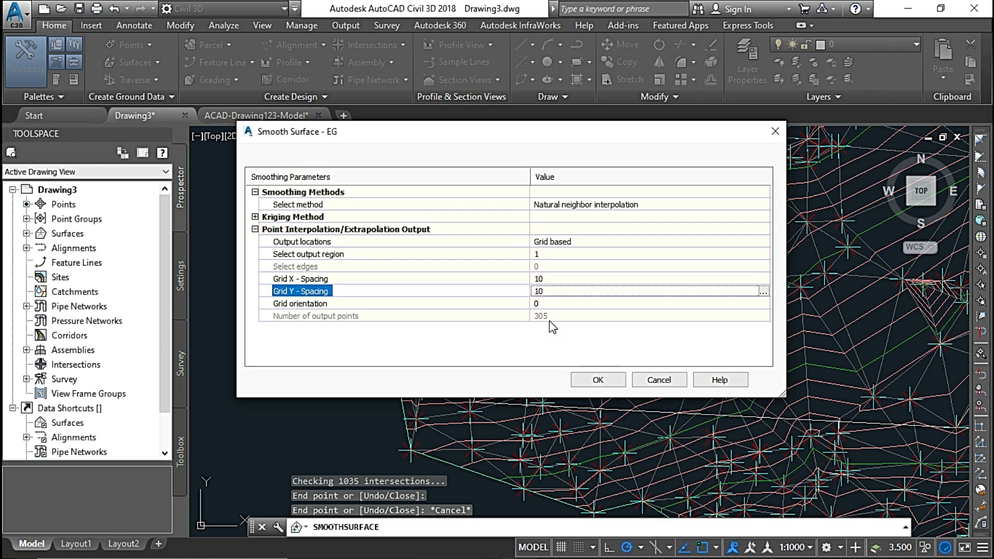
{"action": "left_click", "coordinate": [598, 380]}
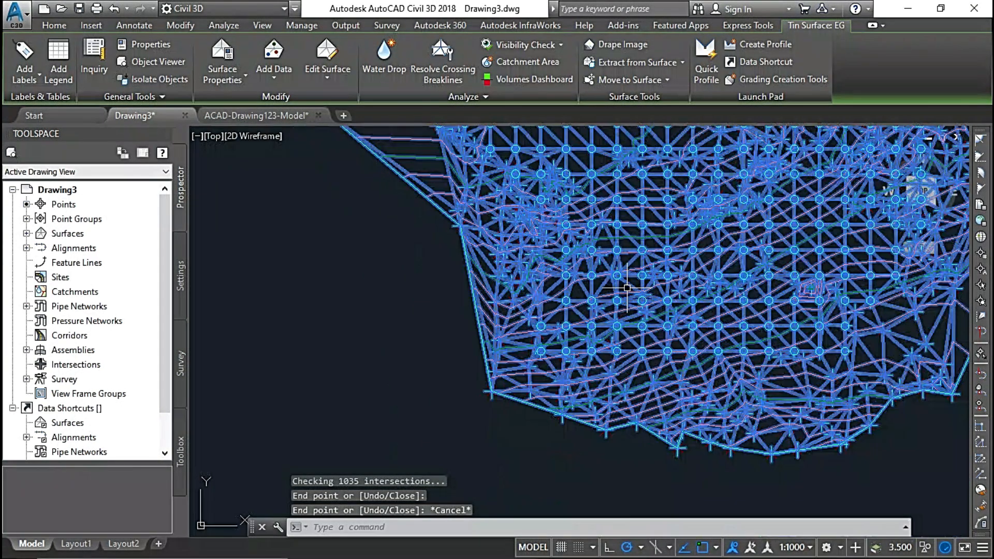
Examine in plan view how the interpolated grid points fill the polygon region compared with the rest of EG.
{"action": "middle_click_drag", "start_coordinate": [635, 267], "coordinate": [624, 303]}
{"action": "scroll", "coordinate": [624, 303], "scroll_direction": "down", "scroll_amount": 3}
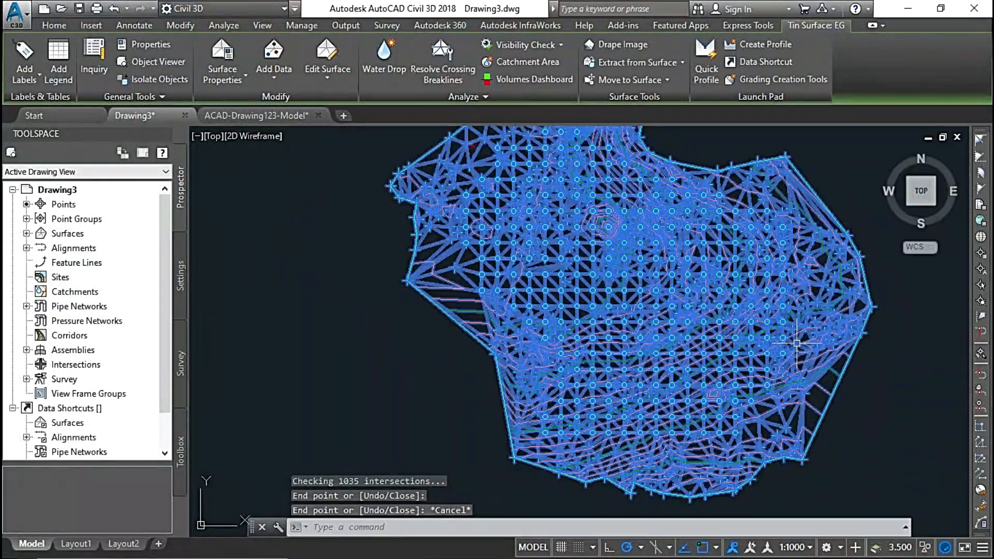
{"action": "middle_click_drag", "start_coordinate": [748, 229], "coordinate": [782, 298]}
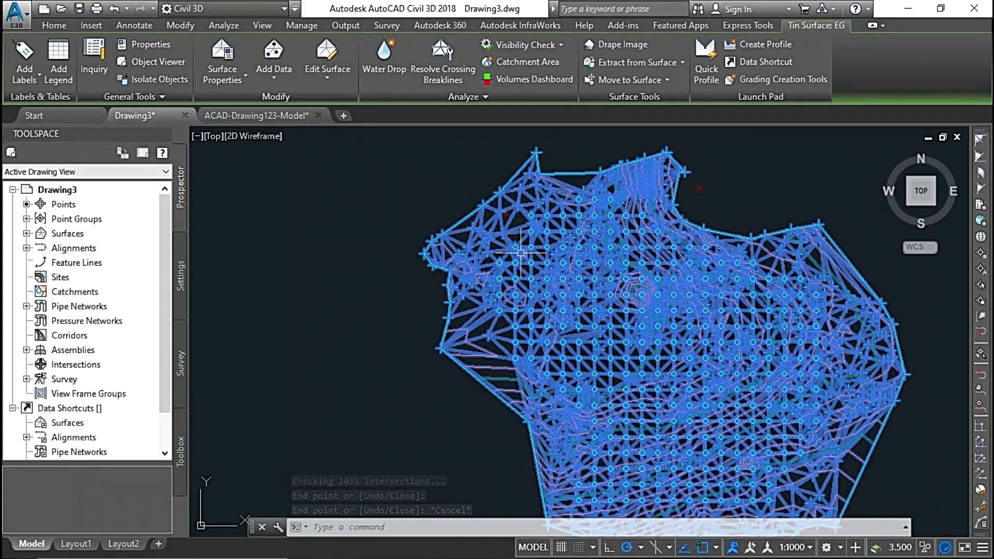
{"action": "middle_click_drag", "start_coordinate": [528, 369], "coordinate": [504, 262]}
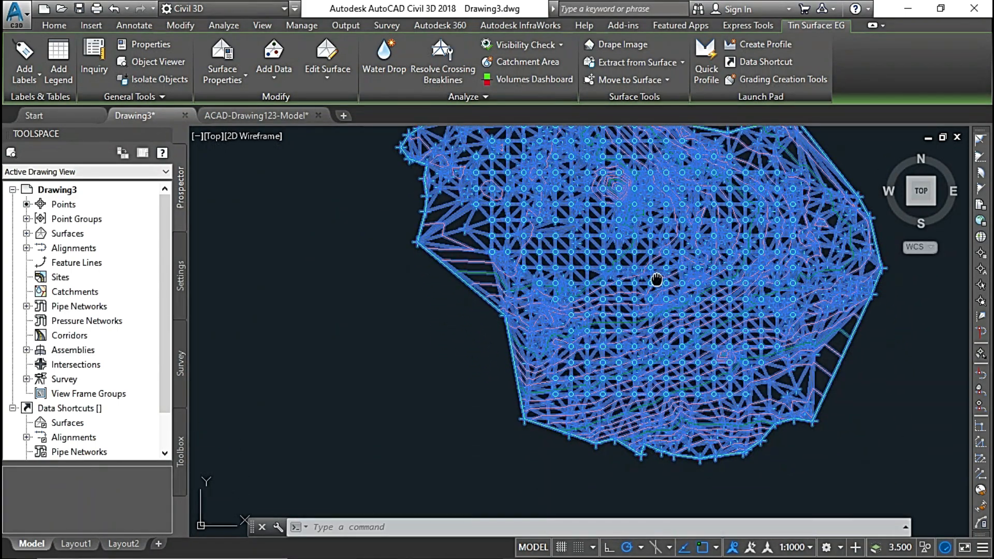
{"action": "middle_click_drag", "start_coordinate": [656, 279], "coordinate": [576, 361]}
{"action": "scroll", "coordinate": [576, 361], "scroll_direction": "up", "scroll_amount": 2}
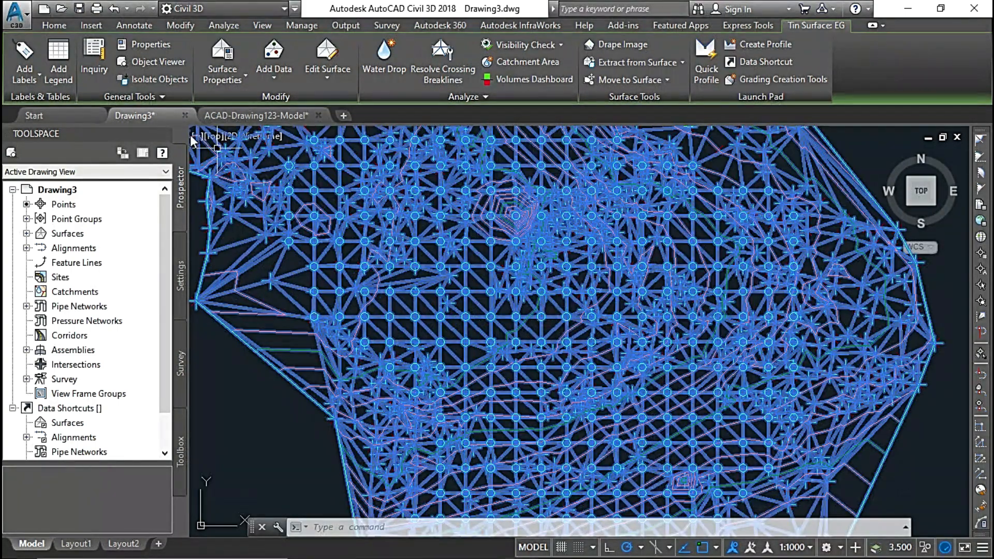
Inspect the polygon-smoothed EG surface as a shaded 3D model in the Object Viewer, then close the viewer and clear the selection.
{"action": "left_click", "coordinate": [158, 61]}
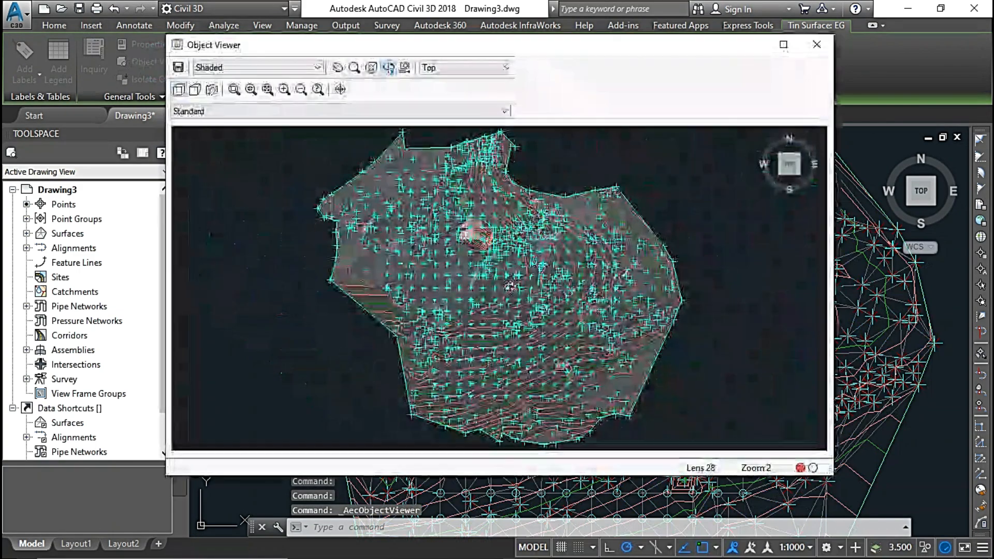
{"action": "mouse_move", "coordinate": [515, 293]}
{"action": "left_mouse_down"}
{"action": "mouse_move", "coordinate": [495, 327]}
{"action": "mouse_move", "coordinate": [514, 375]}
{"action": "left_mouse_up"}
{"action": "left_click_drag", "start_coordinate": [551, 278], "coordinate": [547, 264]}
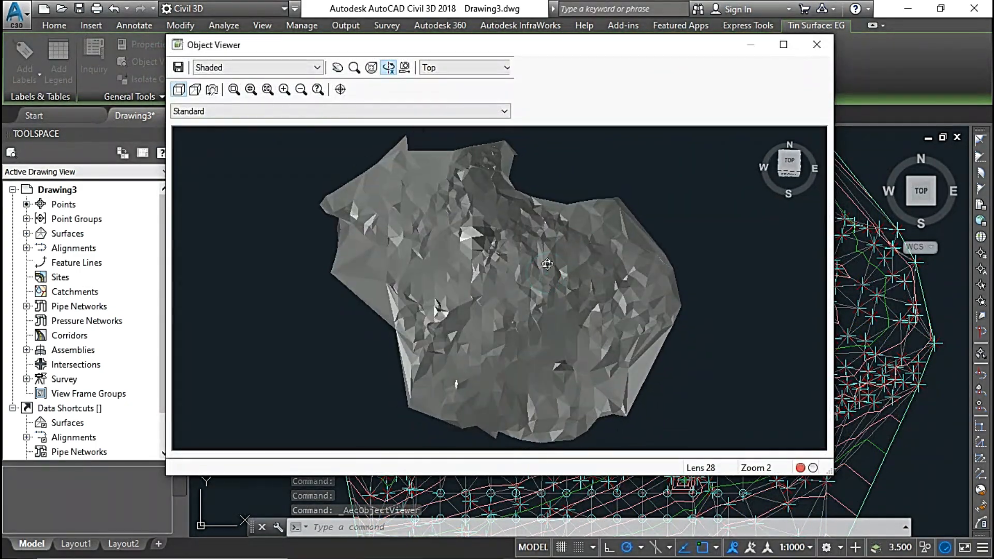
{"action": "scroll", "coordinate": [445, 225], "scroll_direction": "up", "scroll_amount": 3}
{"action": "scroll", "coordinate": [393, 218], "scroll_direction": "down", "scroll_amount": 3}
{"action": "scroll", "coordinate": [364, 218], "scroll_direction": "up", "scroll_amount": 2}
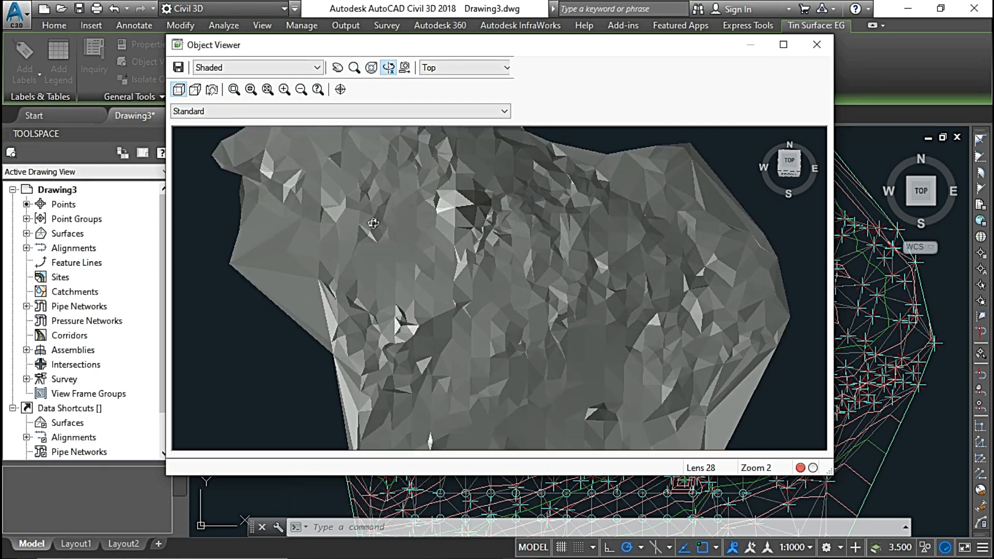
{"action": "scroll", "coordinate": [383, 203], "scroll_direction": "down", "scroll_amount": 2}
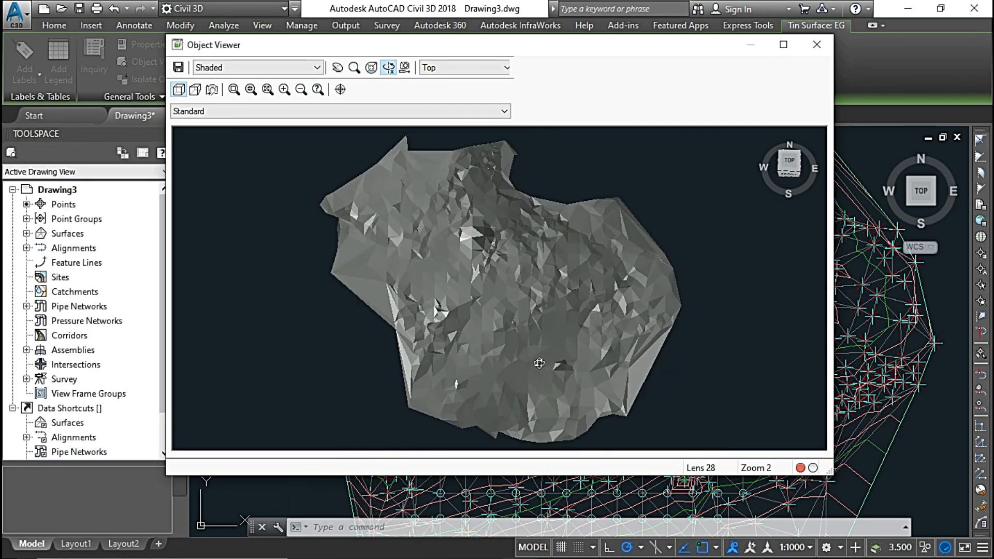
{"action": "scroll", "coordinate": [539, 363], "scroll_direction": "up", "scroll_amount": 2}
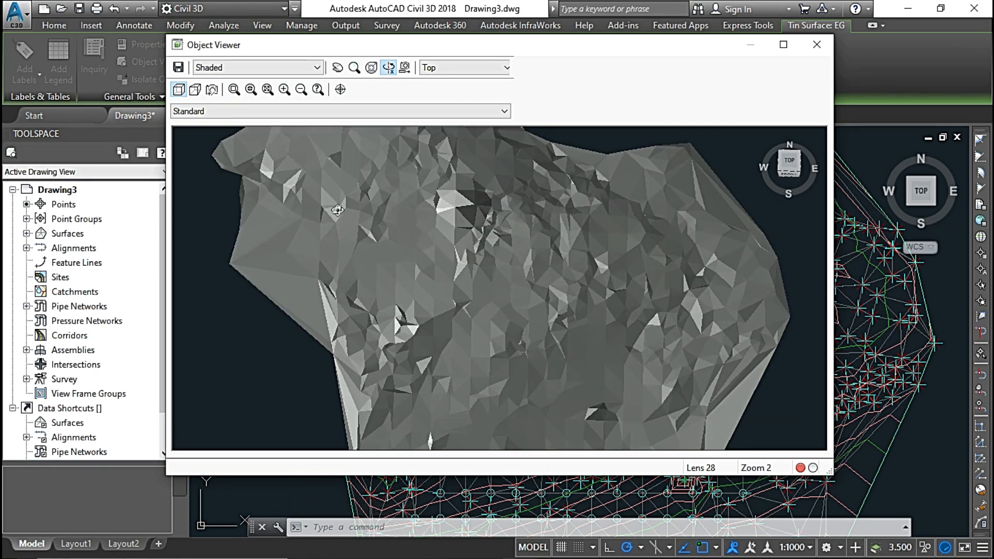
{"action": "scroll", "coordinate": [438, 261], "scroll_direction": "down", "scroll_amount": 2}
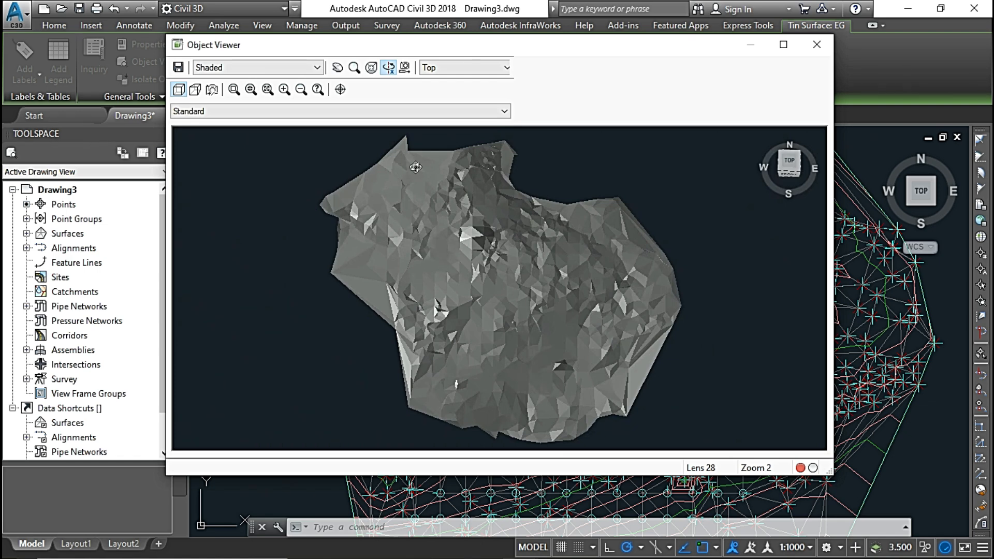
{"action": "scroll", "coordinate": [581, 292], "scroll_direction": "up", "scroll_amount": 2}
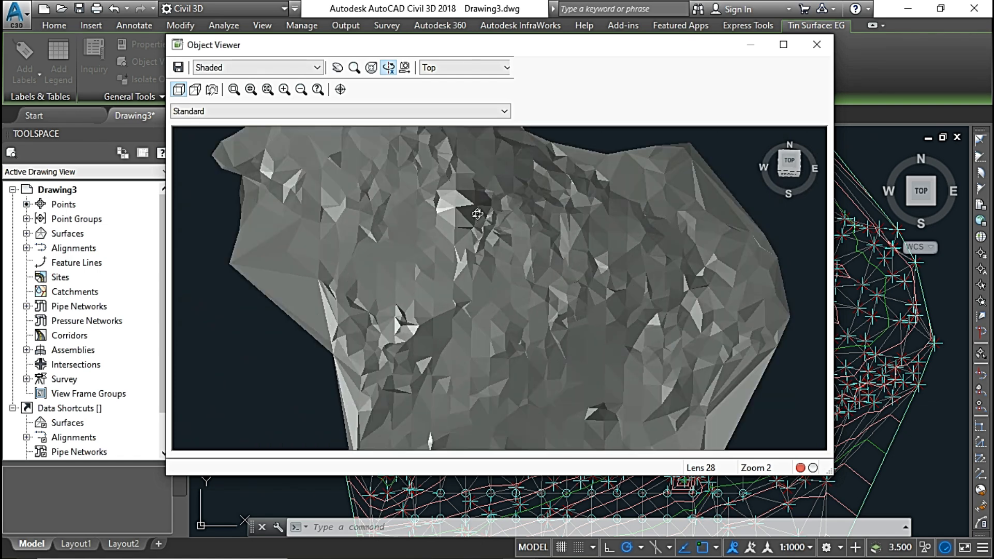
{"action": "scroll", "coordinate": [557, 276], "scroll_direction": "down", "scroll_amount": 2}
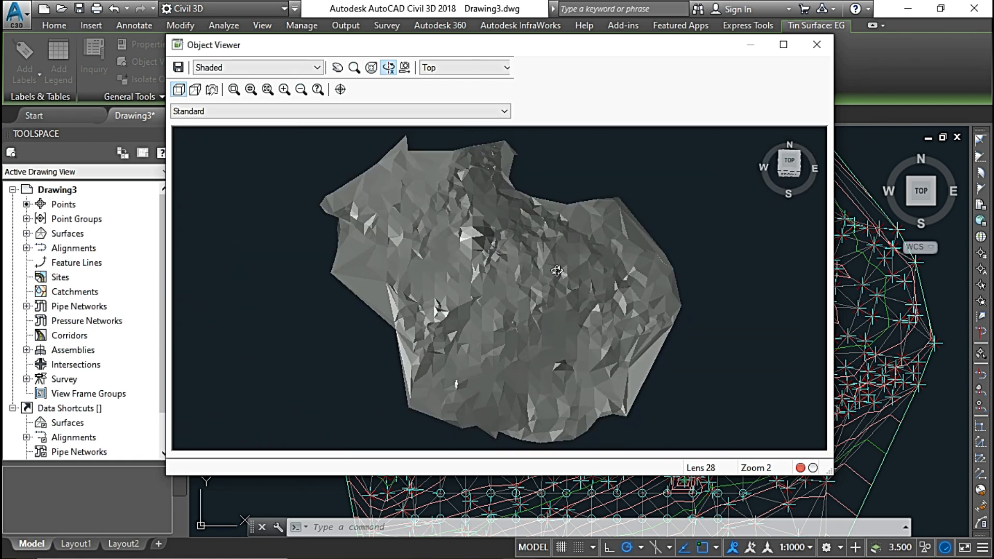
{"action": "left_click", "coordinate": [817, 44]}
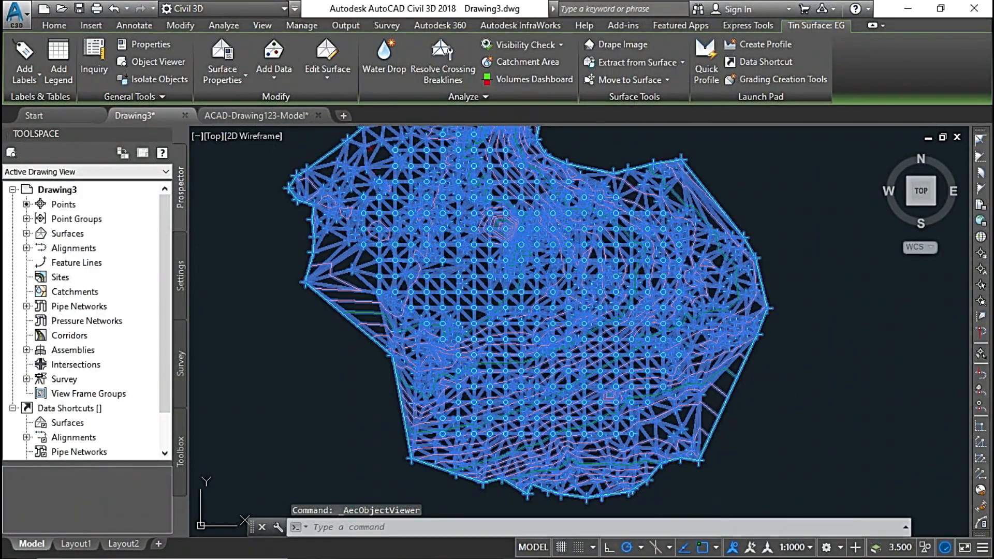
{"action": "key", "text": "Escape"}
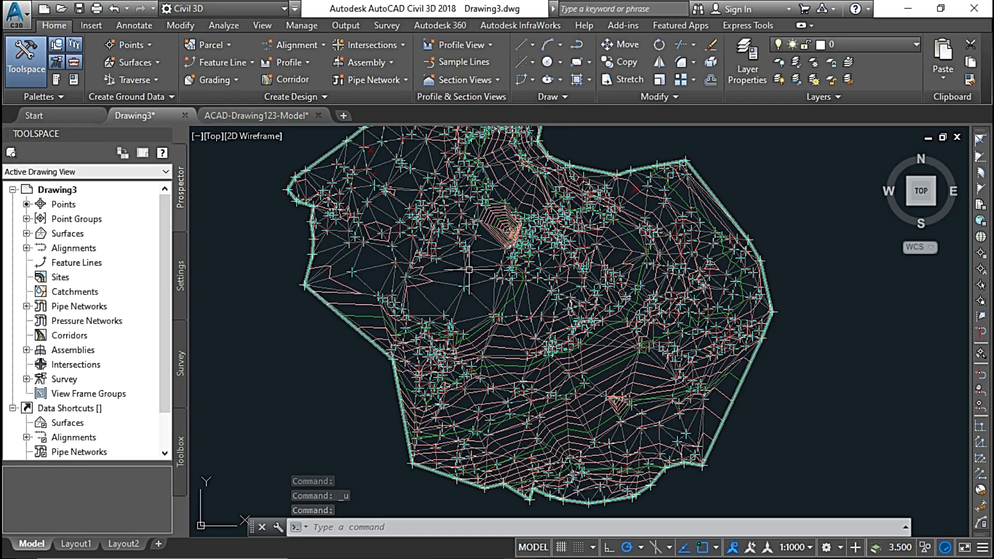
Start Simplify Surface on EG, choose the Point Removal method and continue to the region options.
{"action": "left_click", "coordinate": [468, 269]}
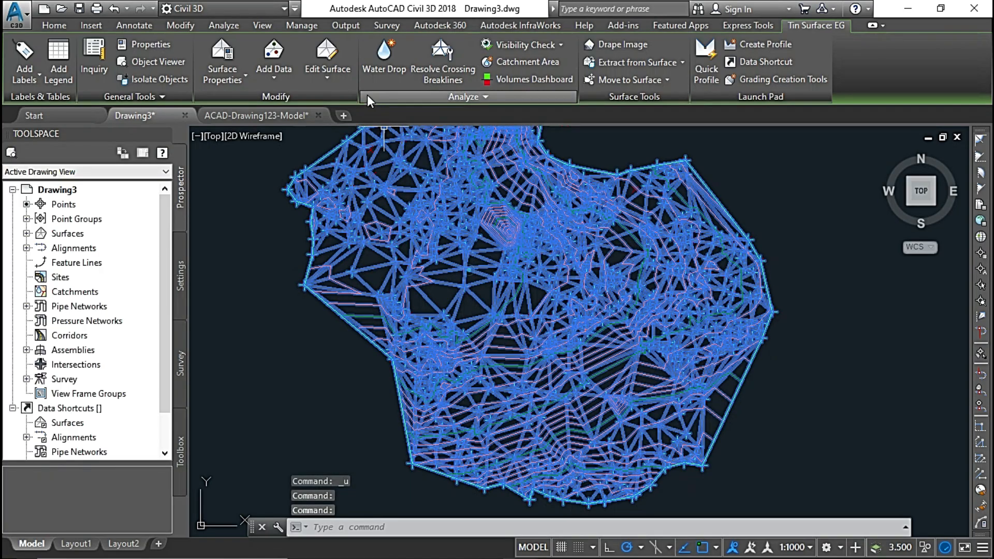
{"action": "left_click", "coordinate": [334, 75]}
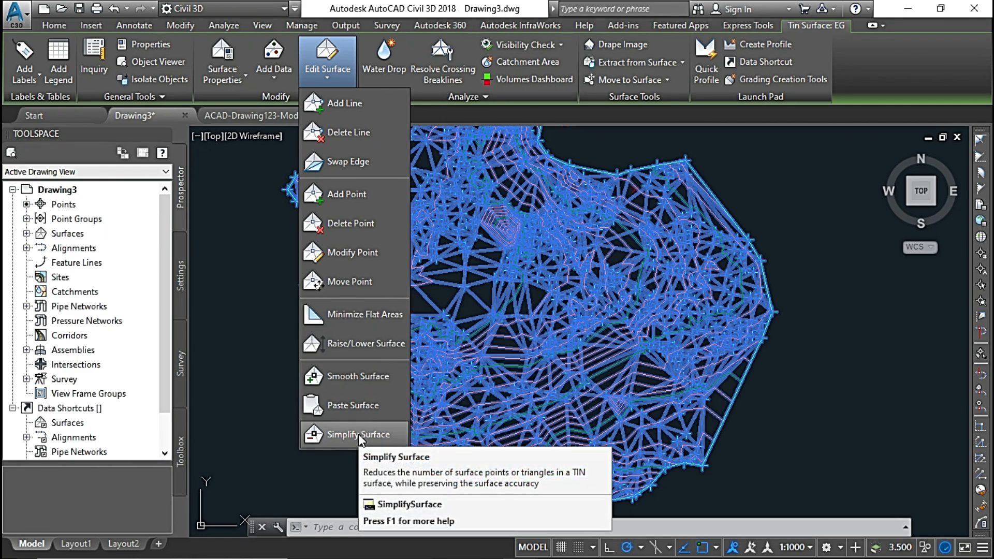
{"action": "left_click", "coordinate": [348, 433]}
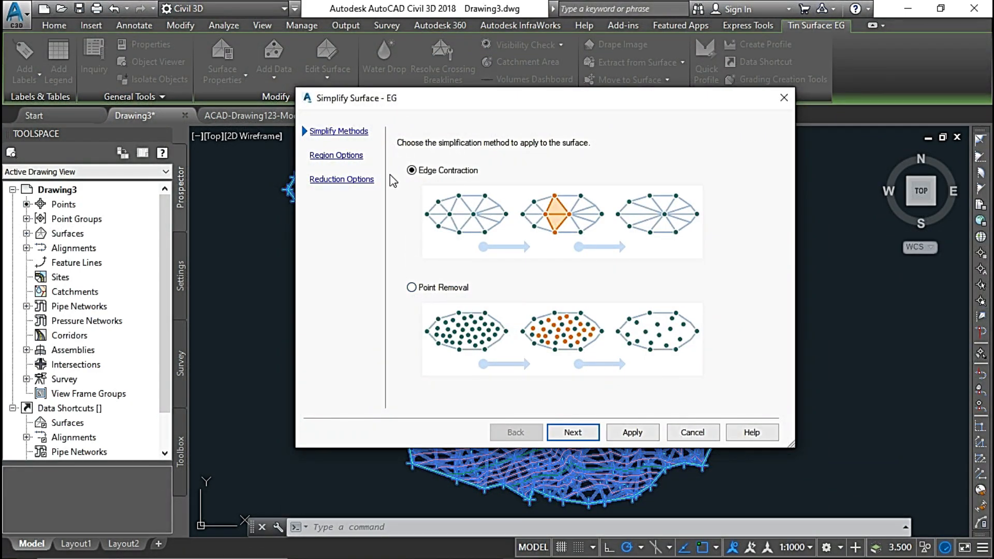
{"action": "left_click", "coordinate": [414, 288]}
{"action": "left_click", "coordinate": [573, 433]}
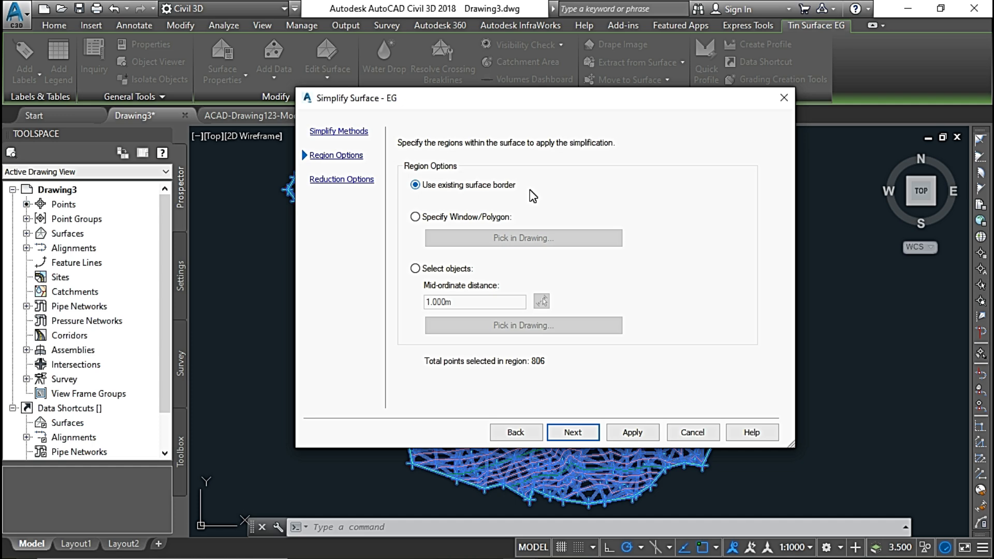
{"action": "left_click", "coordinate": [417, 218]}
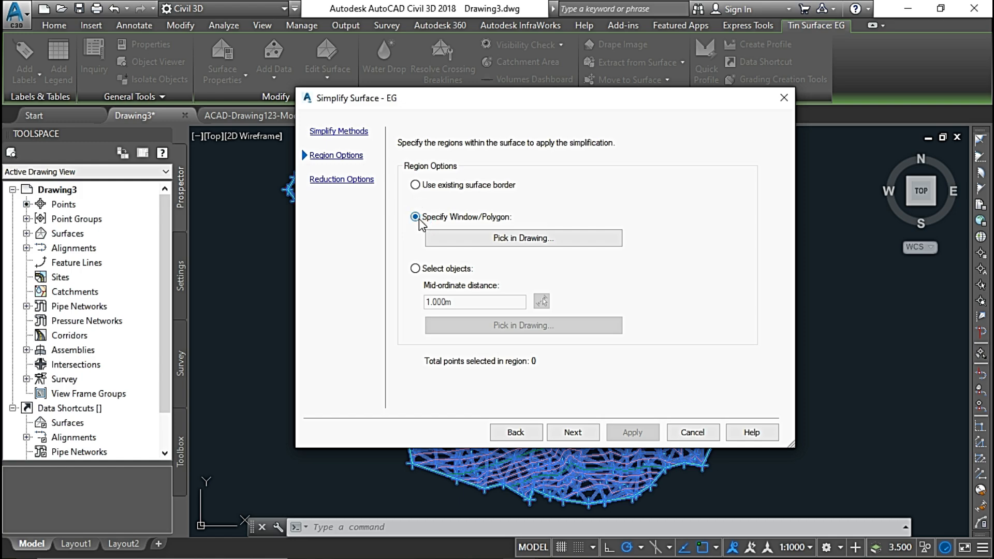
{"action": "left_click", "coordinate": [536, 244]}
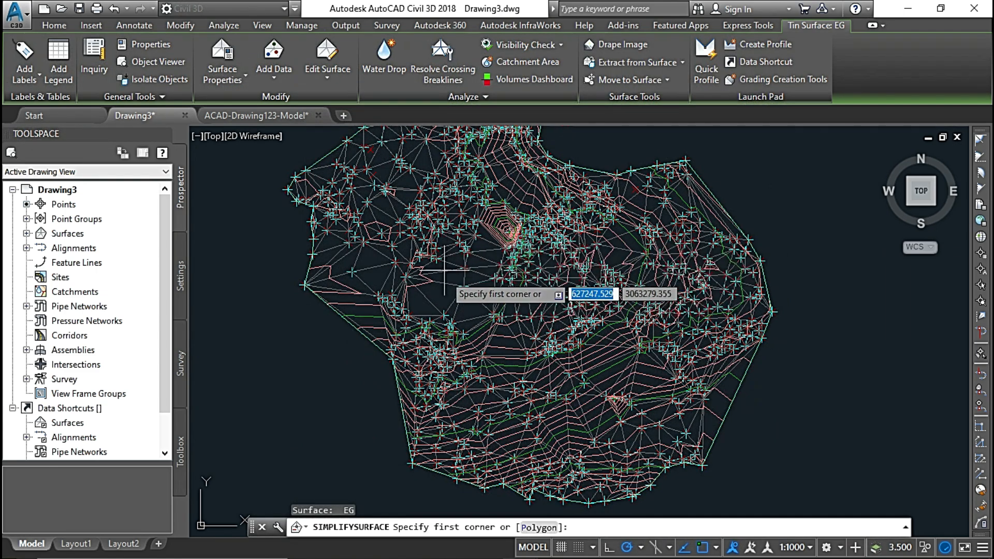
{"action": "key", "text": "Escape"}
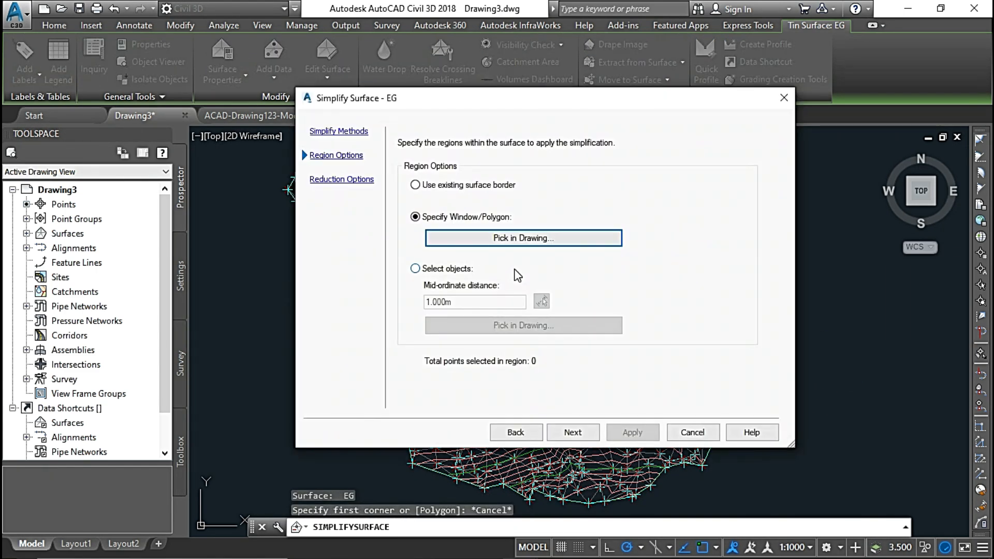
Use the existing surface border as the simplification region and set the percentage of points to remove to 77%.
{"action": "left_click", "coordinate": [415, 186]}
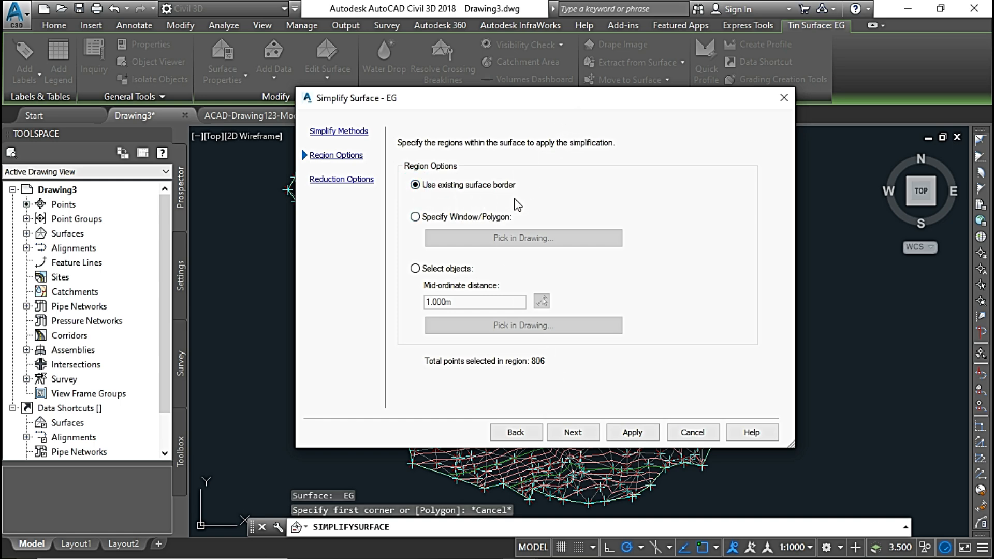
{"action": "left_click", "coordinate": [584, 437]}
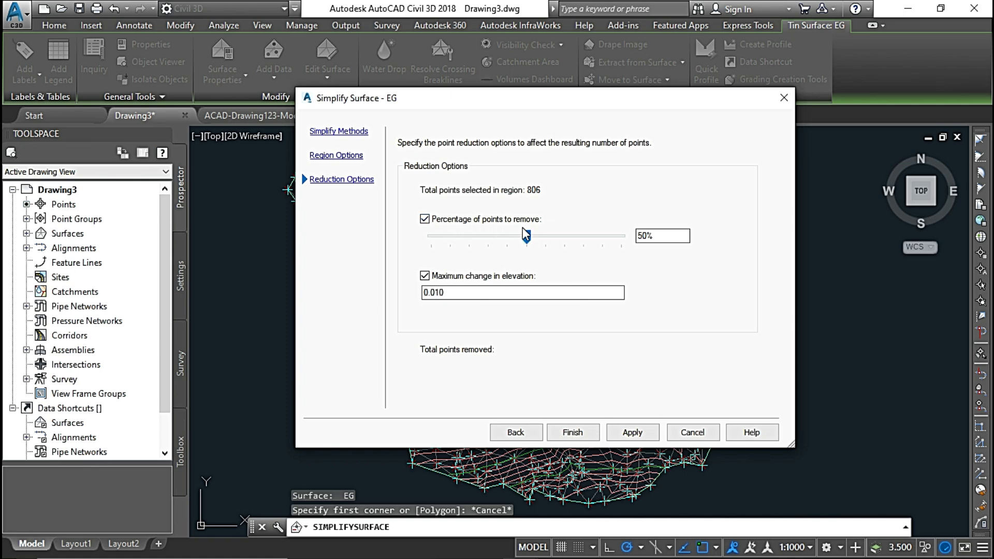
{"action": "left_click_drag", "start_coordinate": [526, 234], "coordinate": [575, 243]}
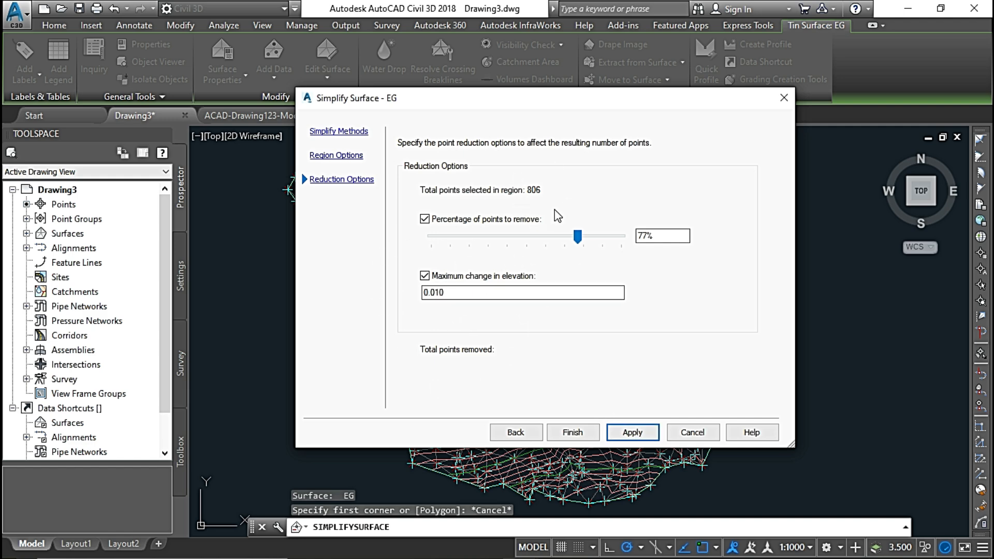
Apply the point reduction to surface EG twice, finish the simplification and clear the surface selection.
{"action": "left_click", "coordinate": [630, 433]}
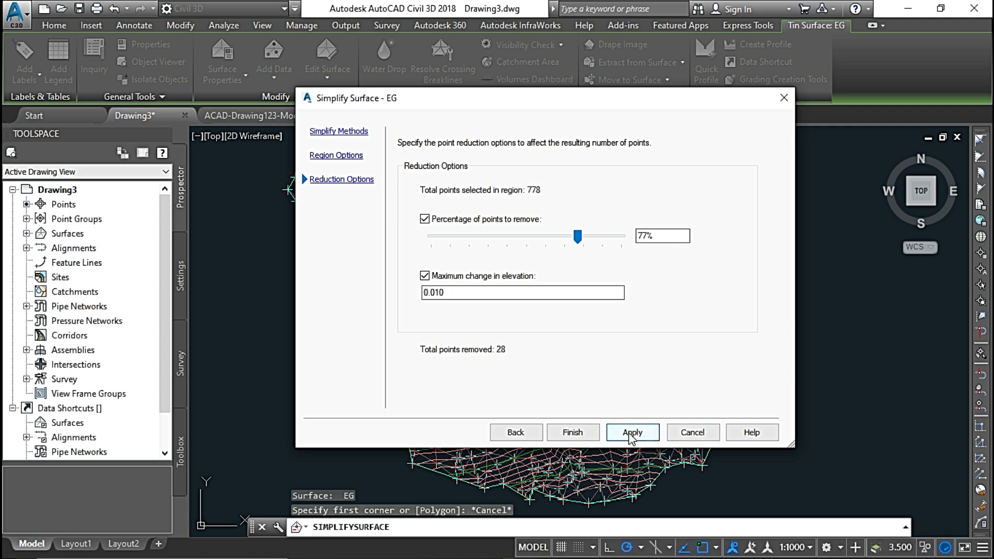
{"action": "left_click", "coordinate": [631, 437]}
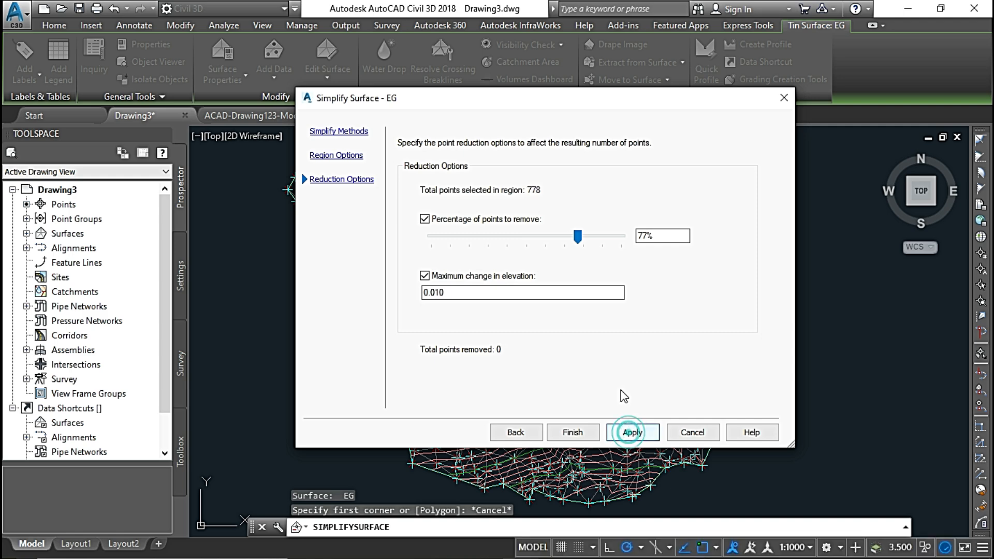
{"action": "left_click", "coordinate": [572, 432]}
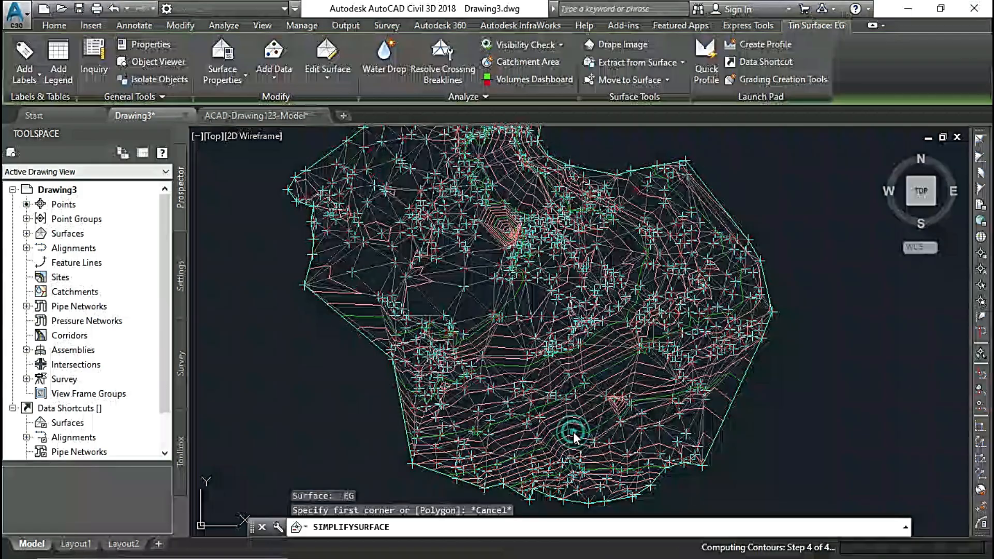
{"action": "scroll", "coordinate": [488, 251], "scroll_direction": "up", "scroll_amount": 5}
{"action": "scroll", "coordinate": [491, 266], "scroll_direction": "down", "scroll_amount": 5}
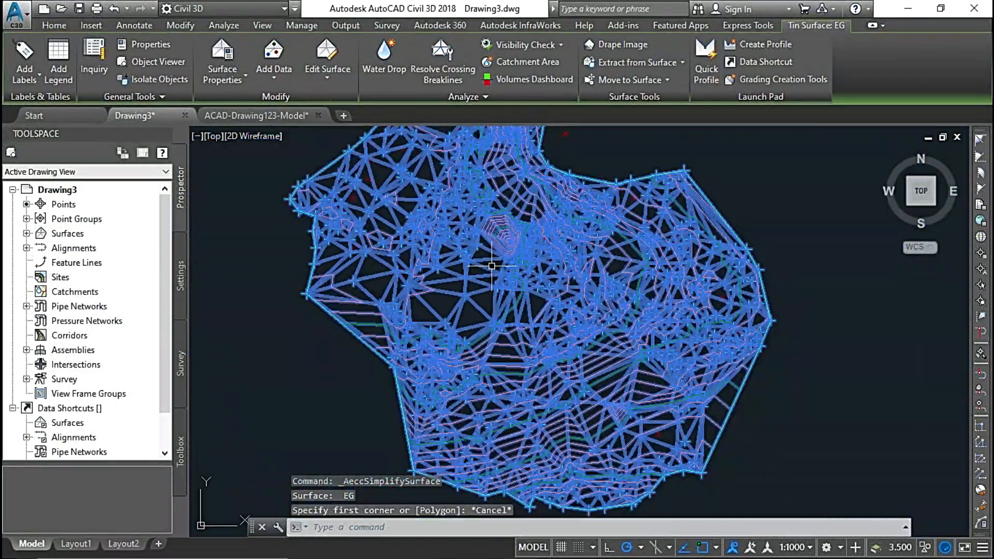
{"action": "key", "text": "Escape"}
{"action": "scroll", "coordinate": [459, 234], "scroll_direction": "up", "scroll_amount": 3}
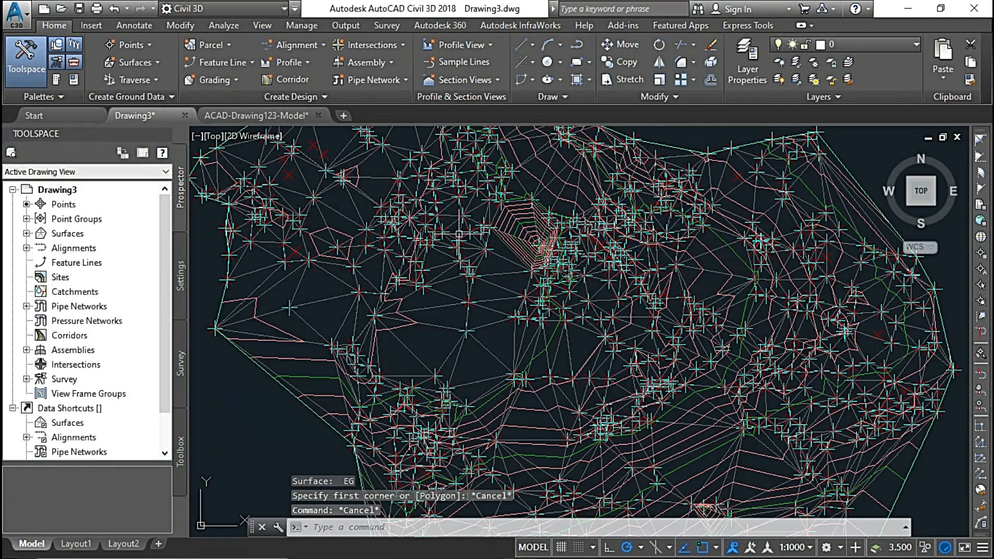
{"action": "scroll", "coordinate": [459, 234], "scroll_direction": "down", "scroll_amount": 5}
Select surface EG again and bring up its available surface edit operations.
{"action": "left_click", "coordinate": [537, 200]}
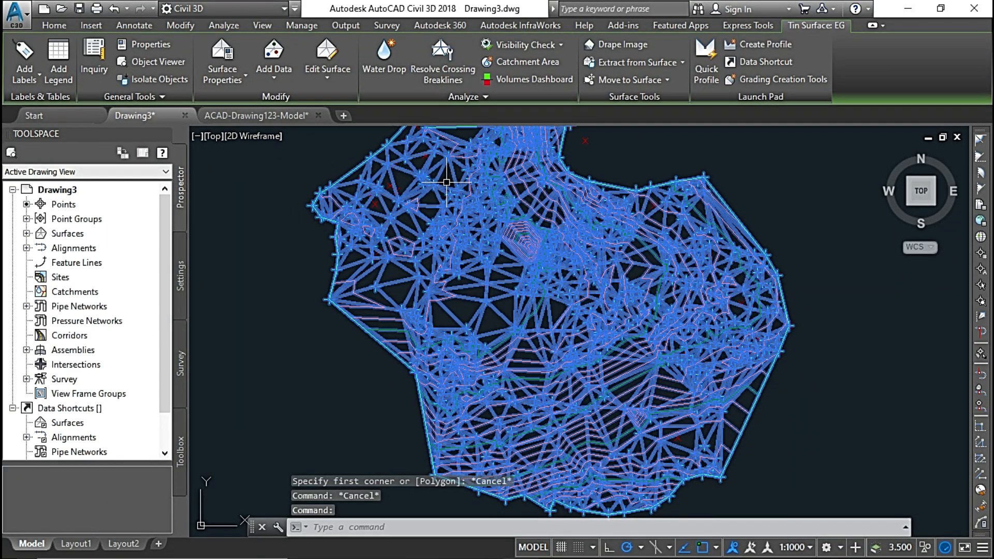
{"action": "left_click", "coordinate": [327, 72]}
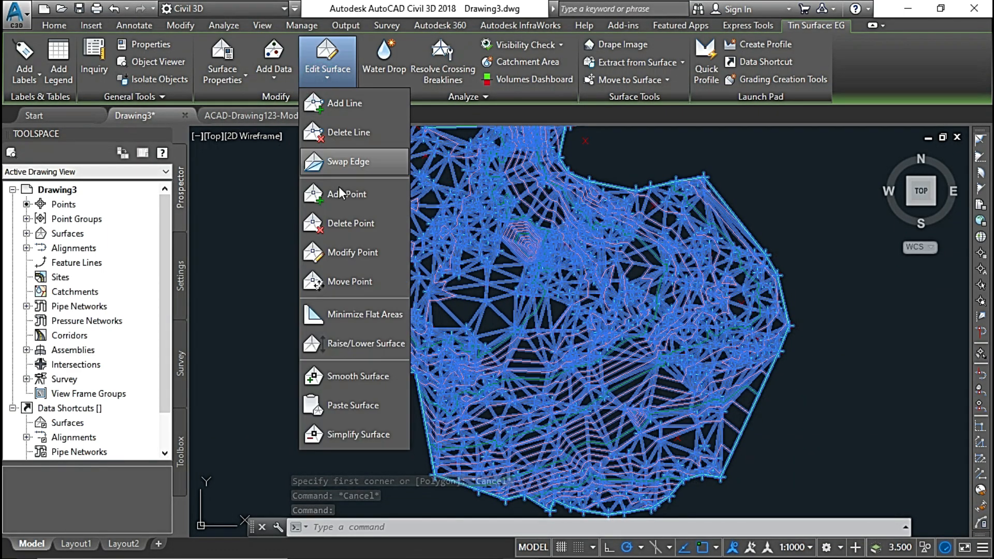